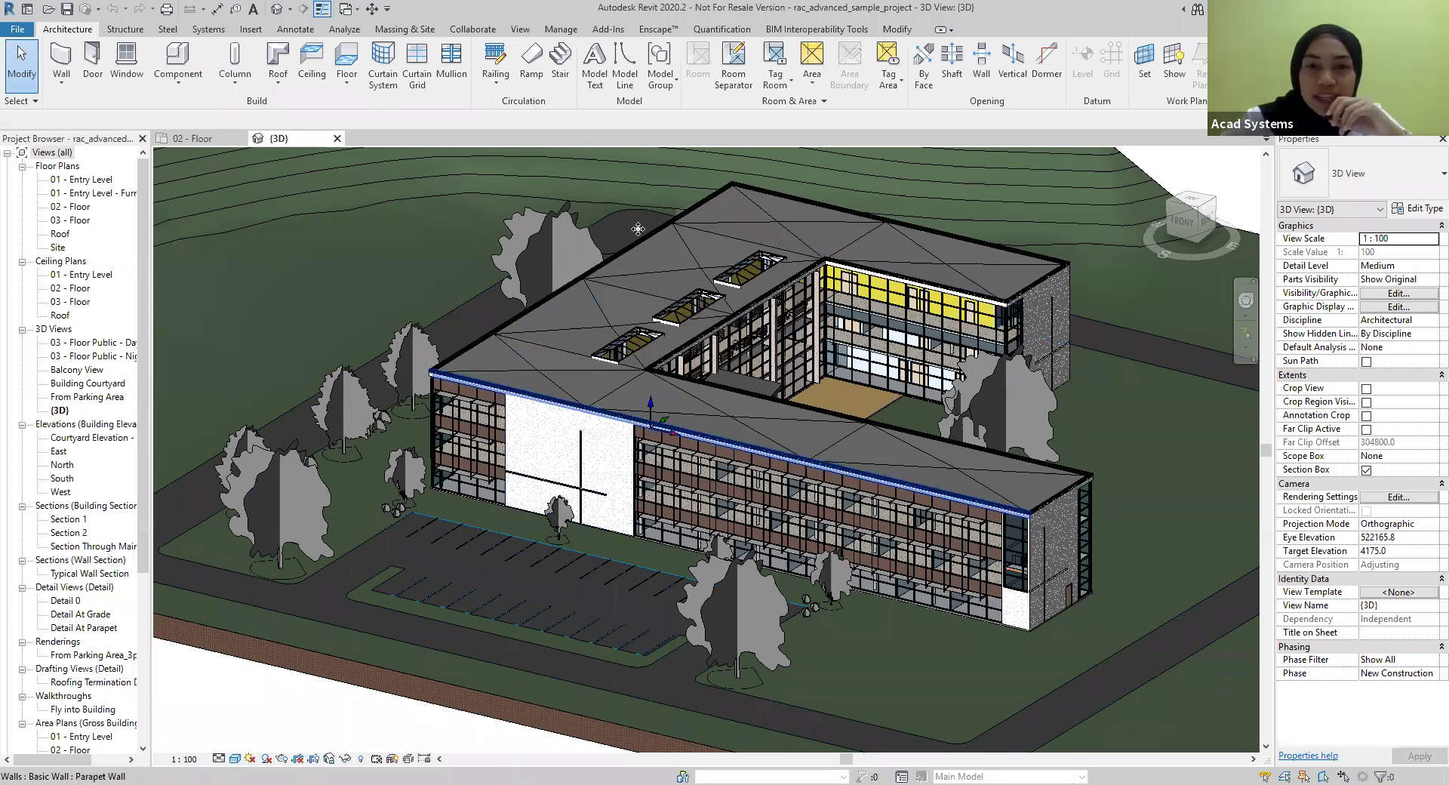
scroll(547, 348, "up", 1)
left_click(629, 375)
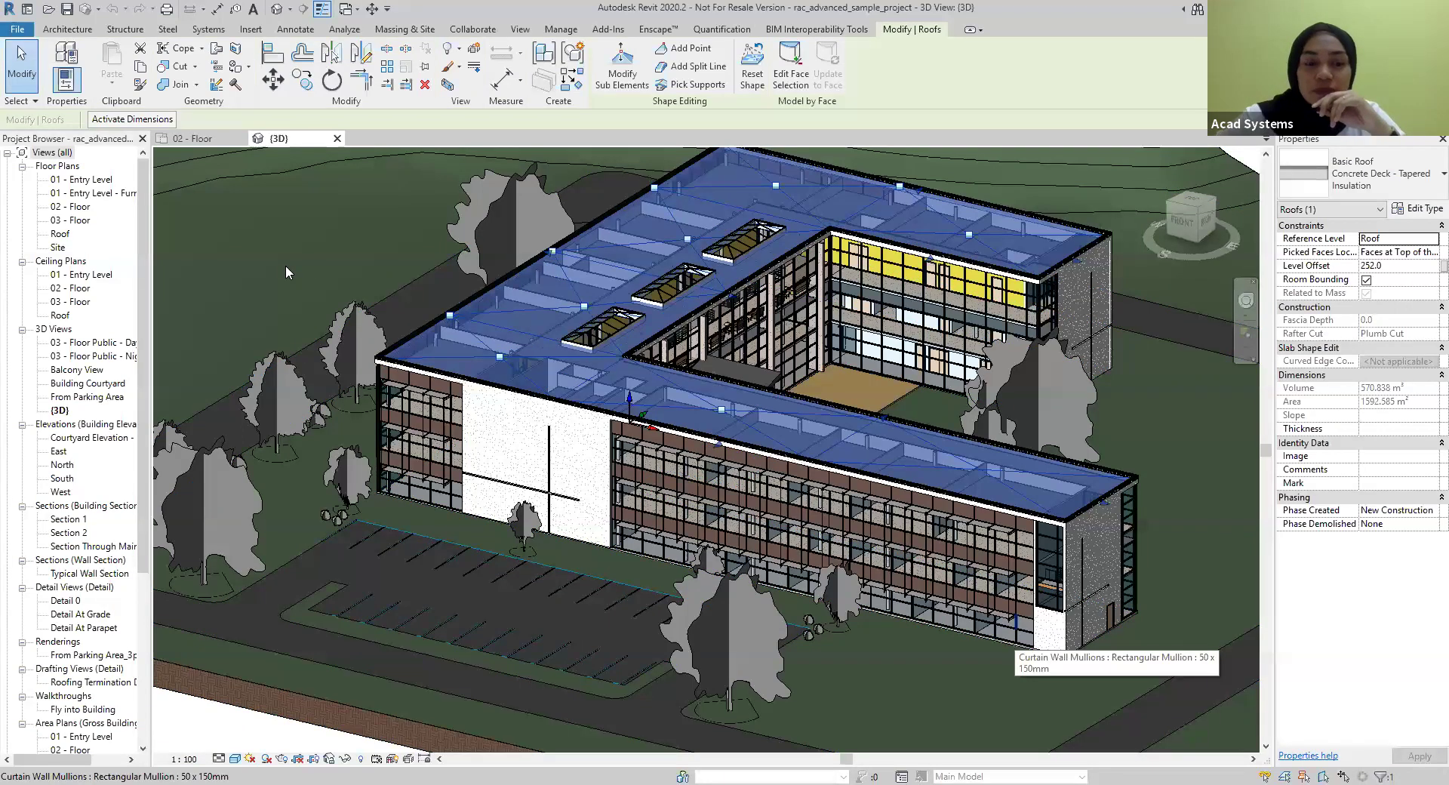
key("Escape")
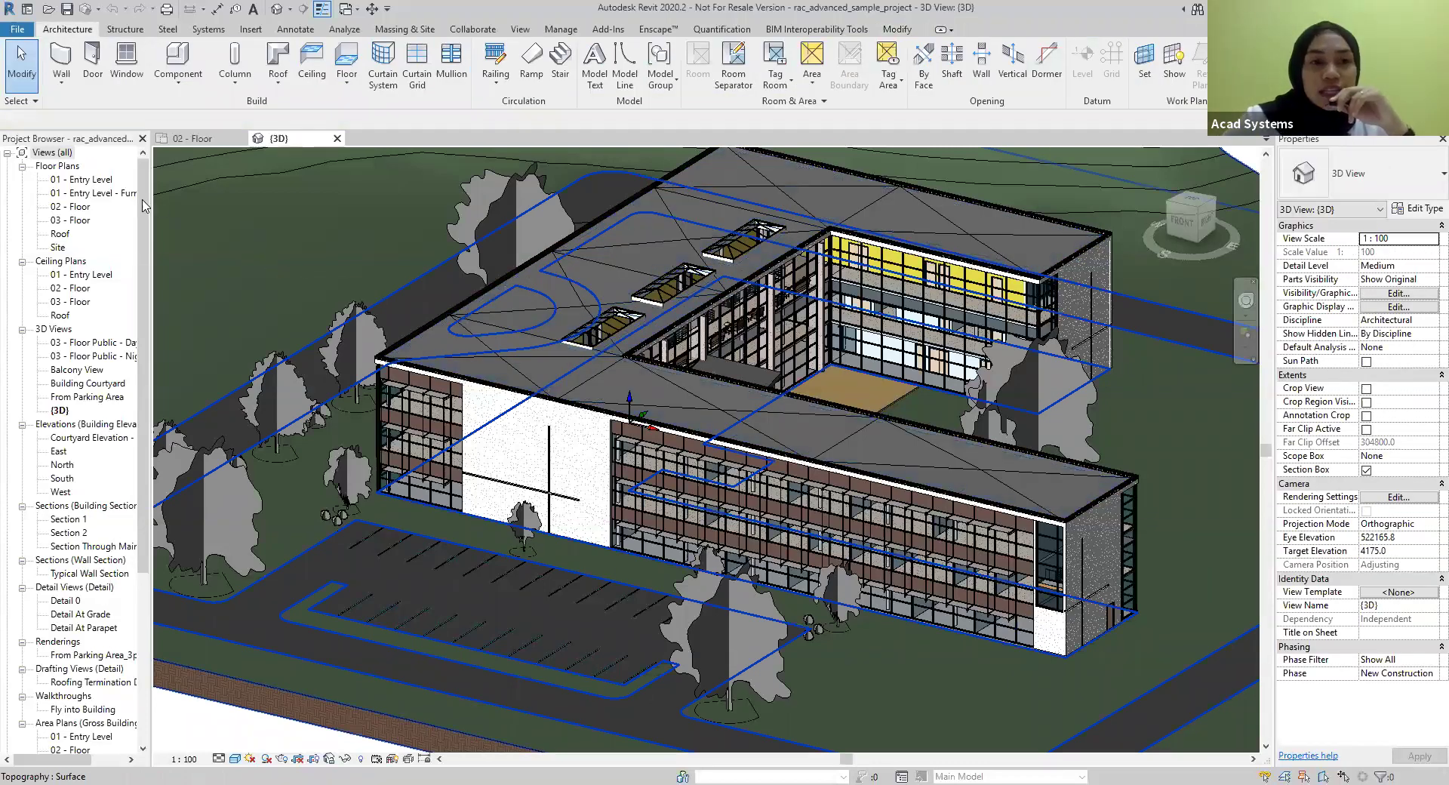
Switch to the 02 - Floor plan and start an in-place mass named Roof
left_click(184, 142)
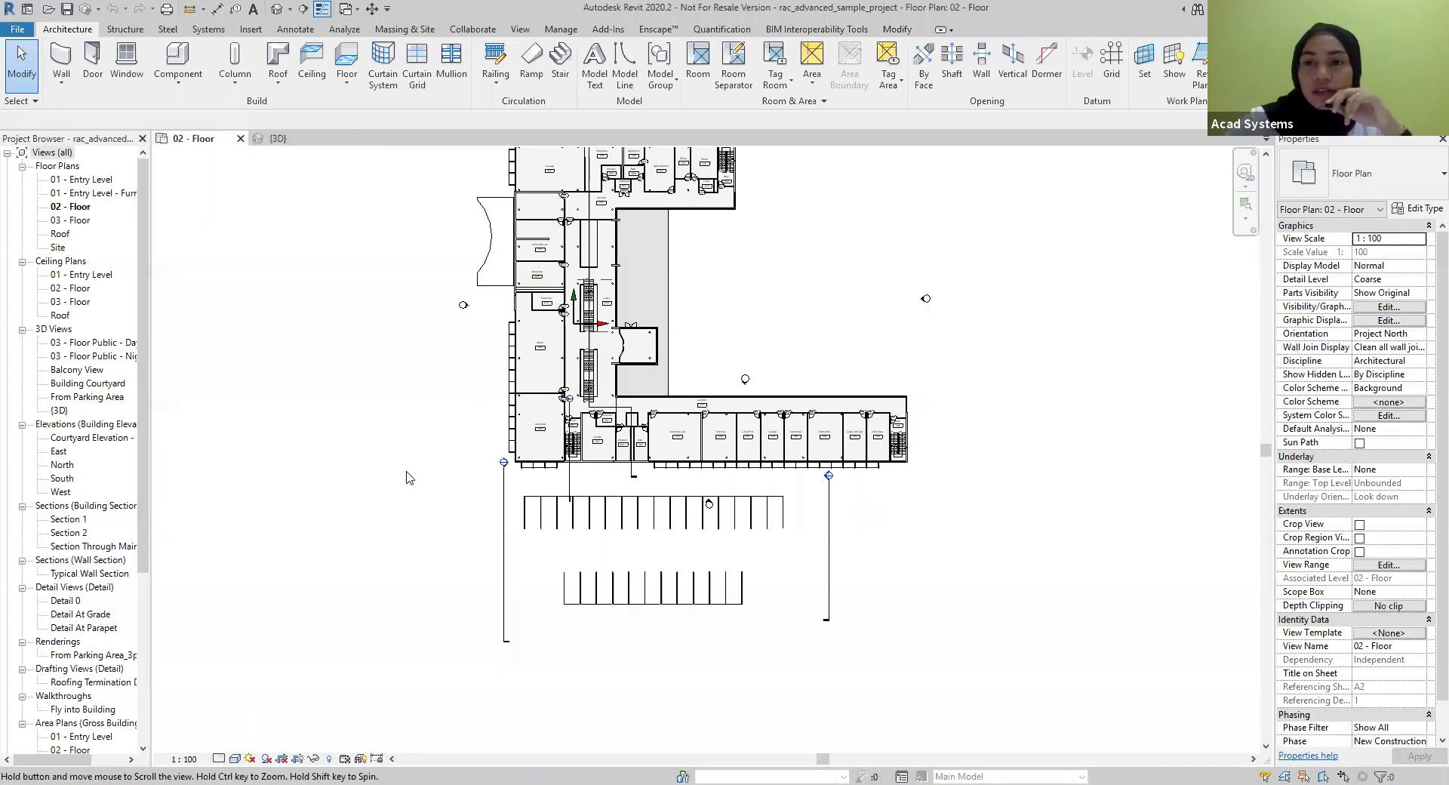
middle_click_drag(406, 475, 406, 475)
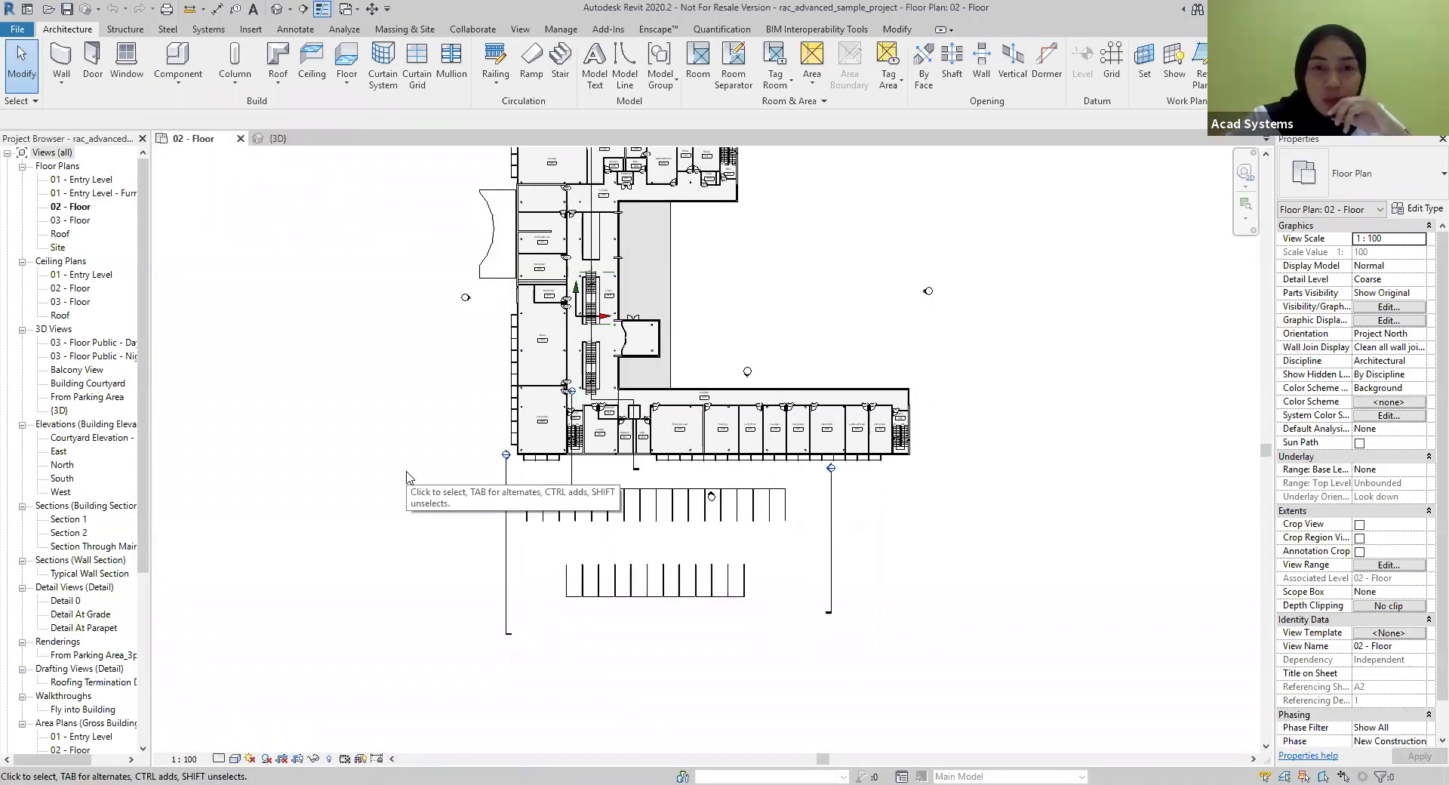
scroll(465, 548, "up", 3)
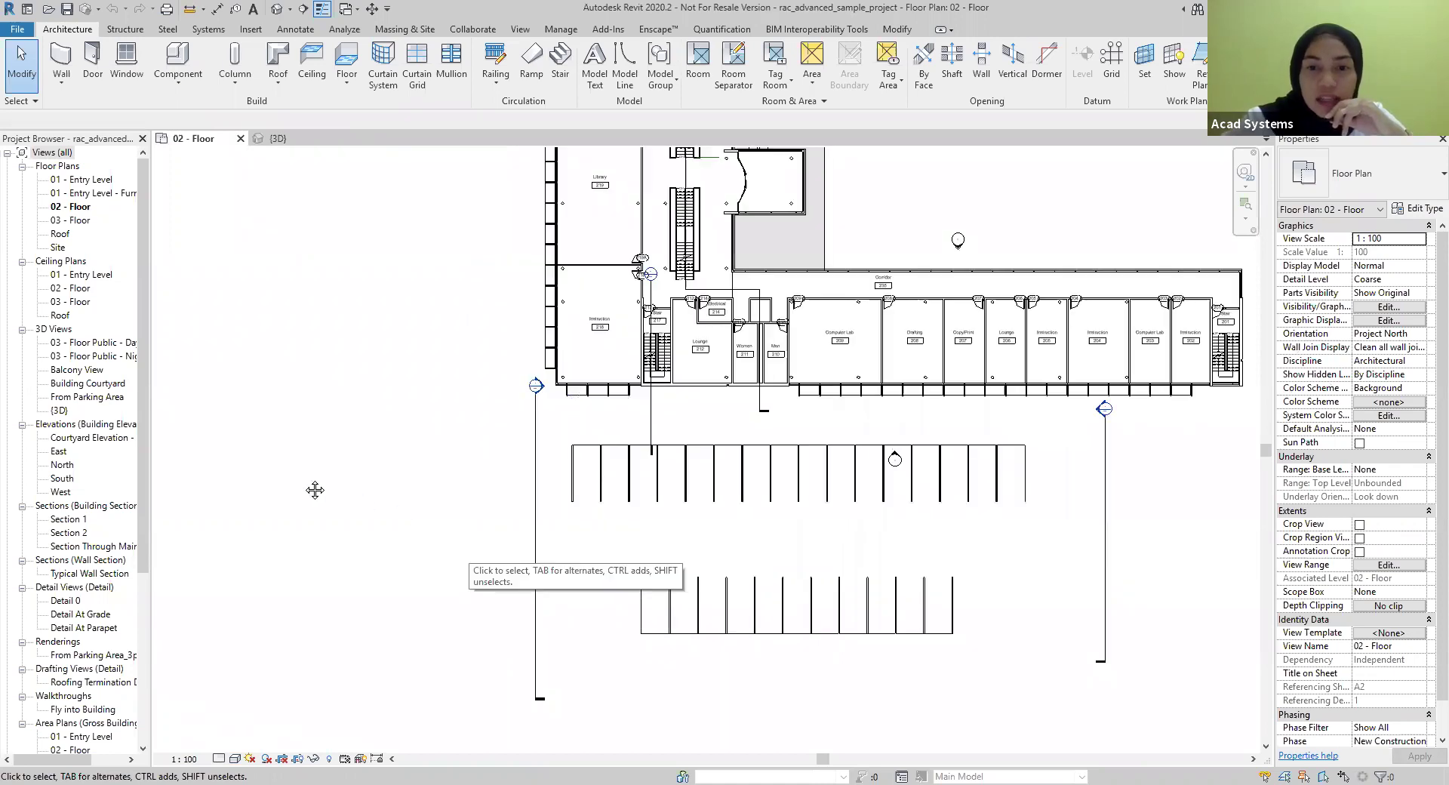
scroll(323, 483, "up", 1)
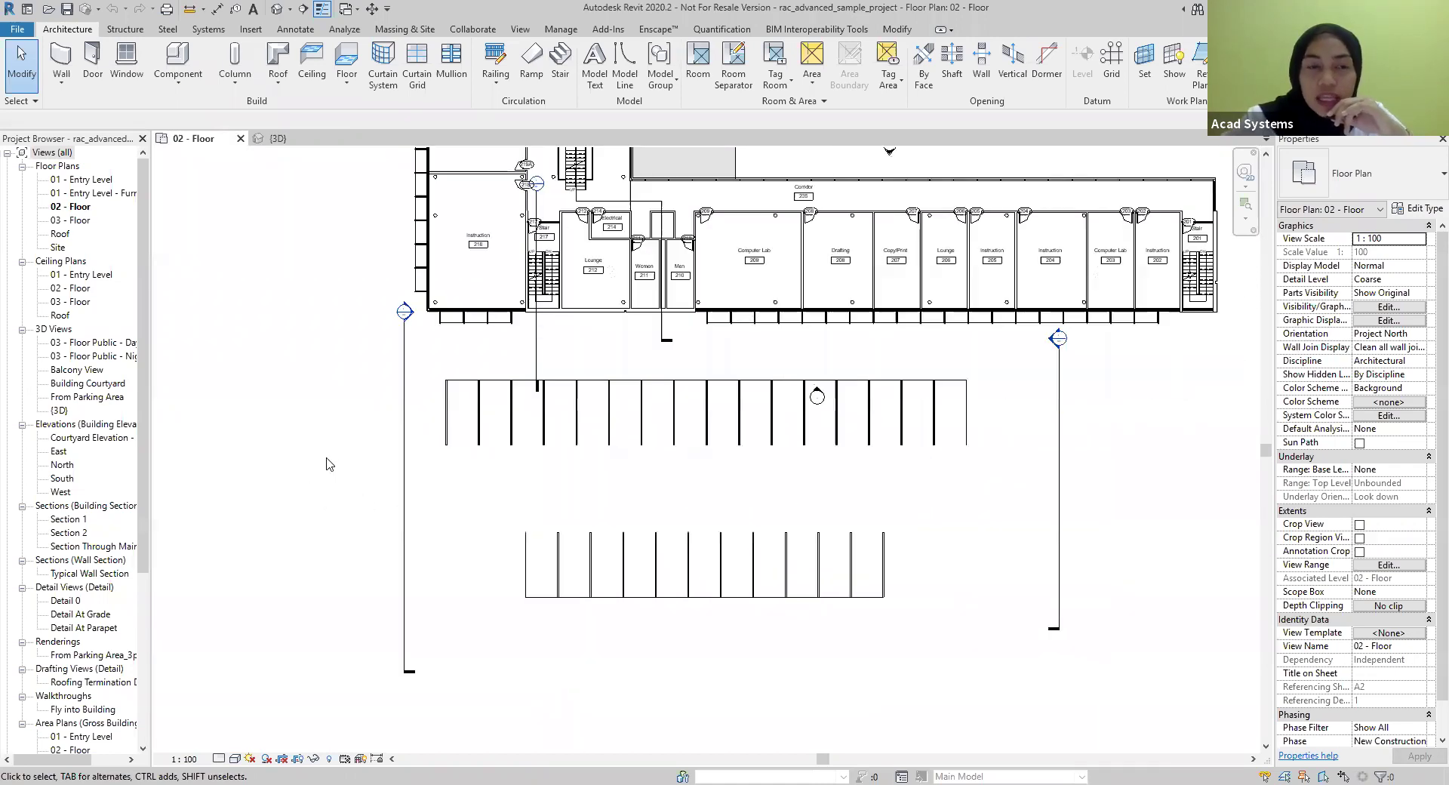
left_click(417, 31)
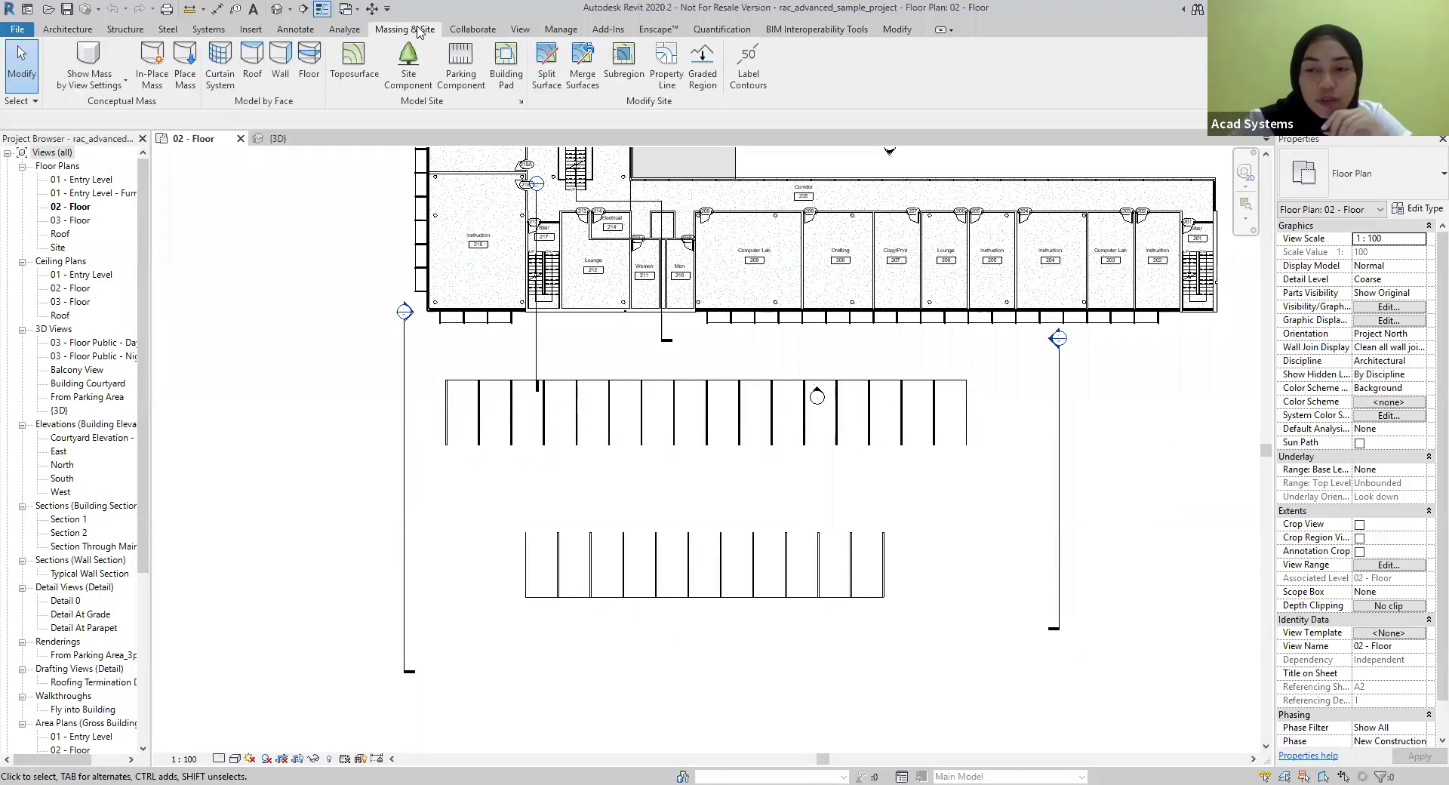
left_click(151, 85)
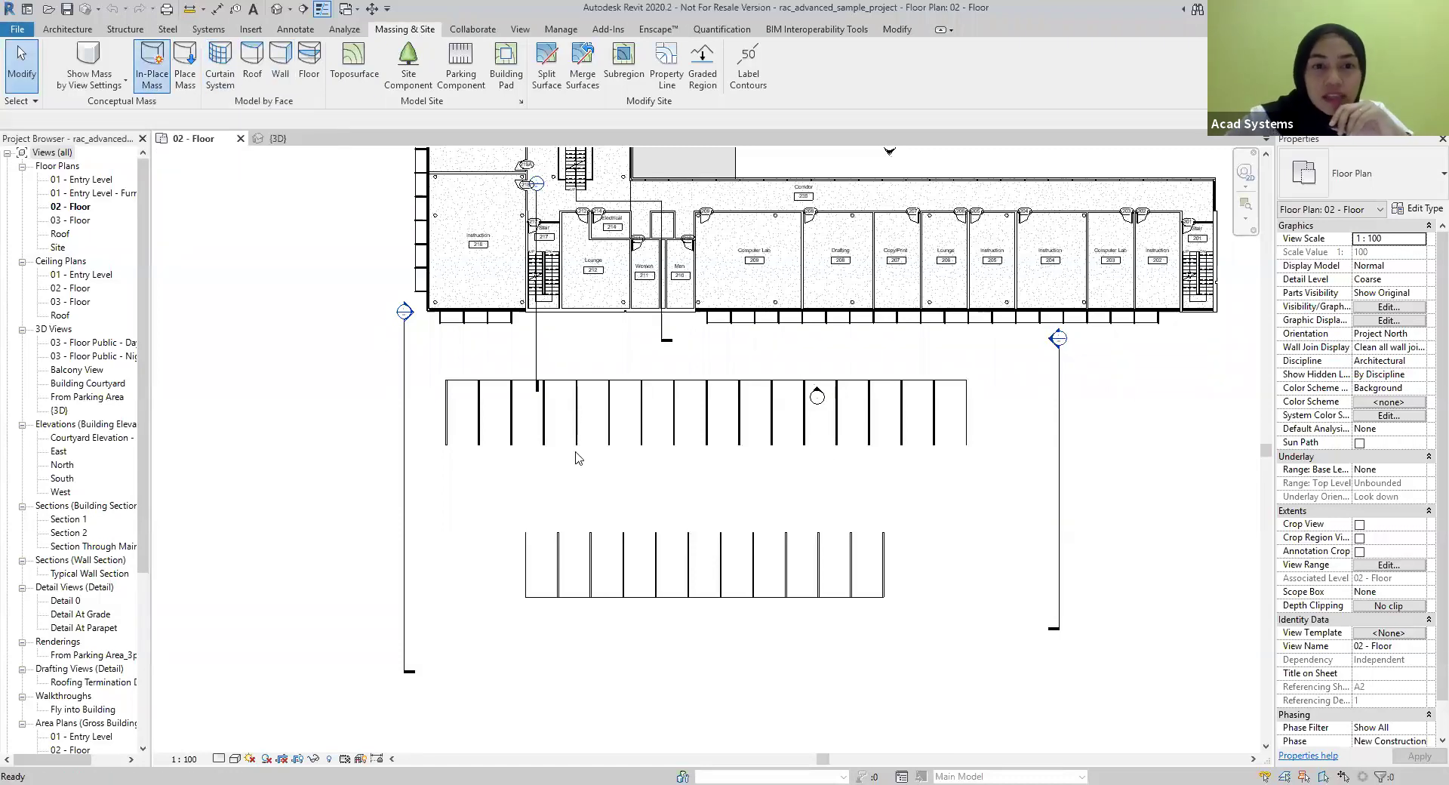
left_click_drag(572, 401, 738, 427)
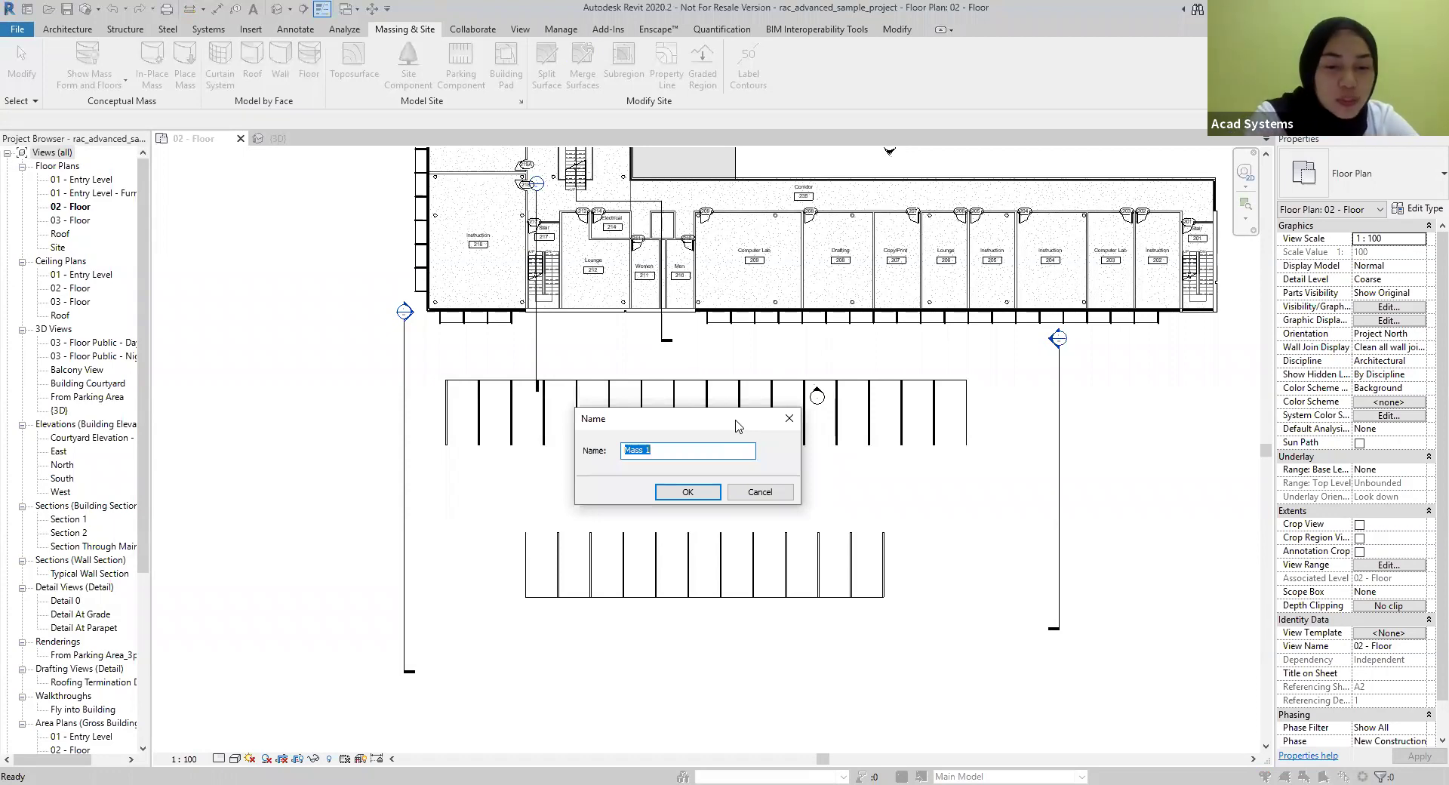
type("Roof")
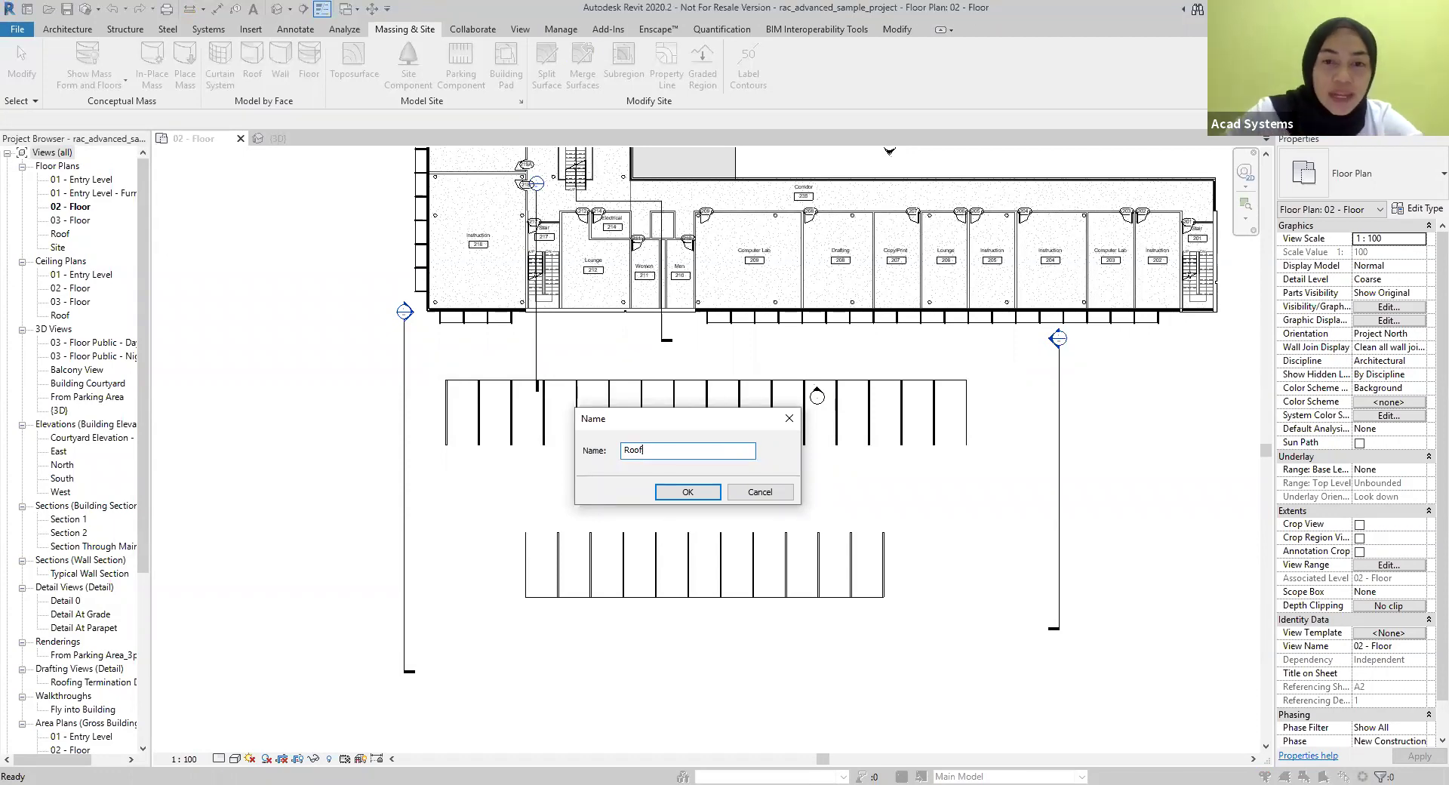
left_click(685, 492)
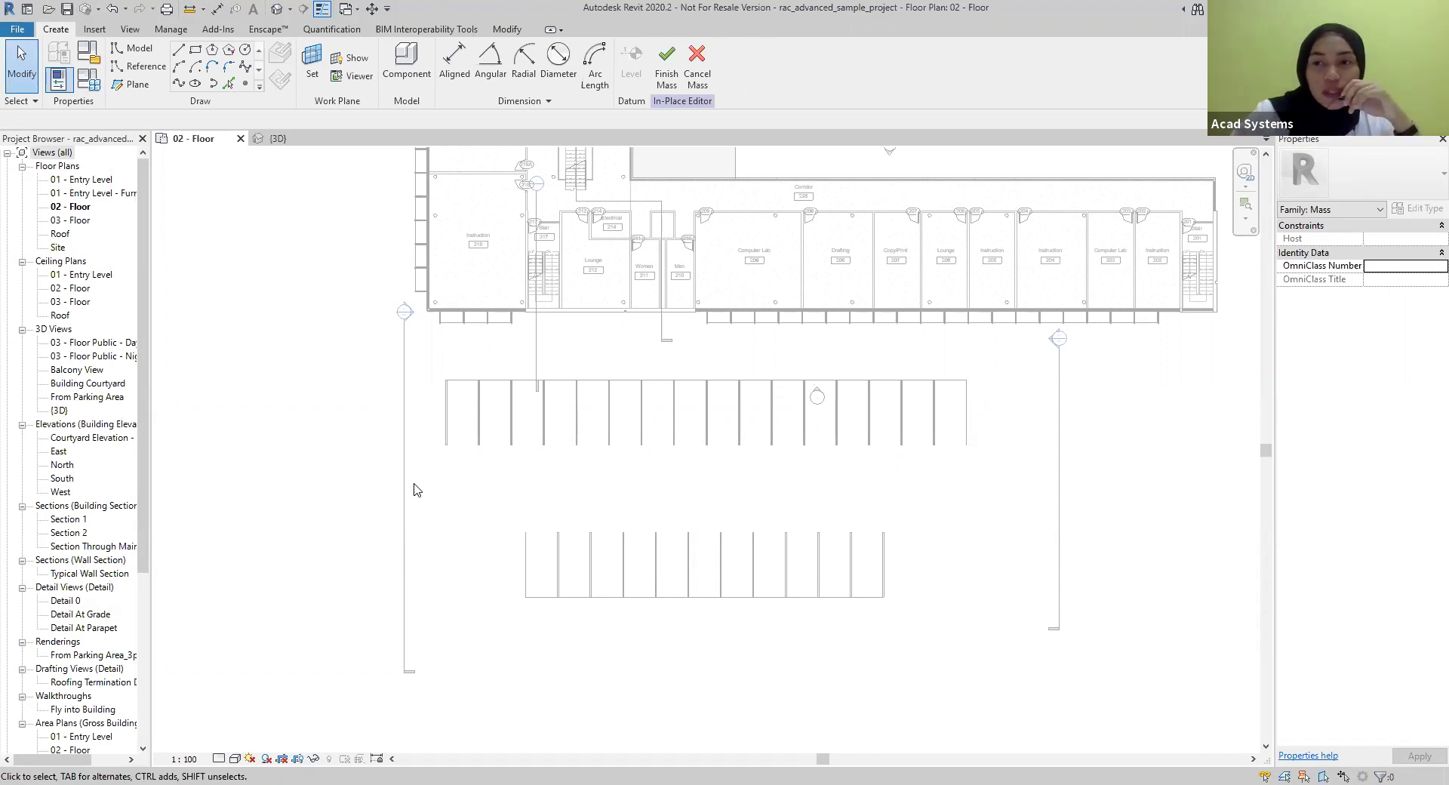
Draw three parallel vertical reference planes from the building's lower facade down past both rows of parking bays
left_click(126, 89)
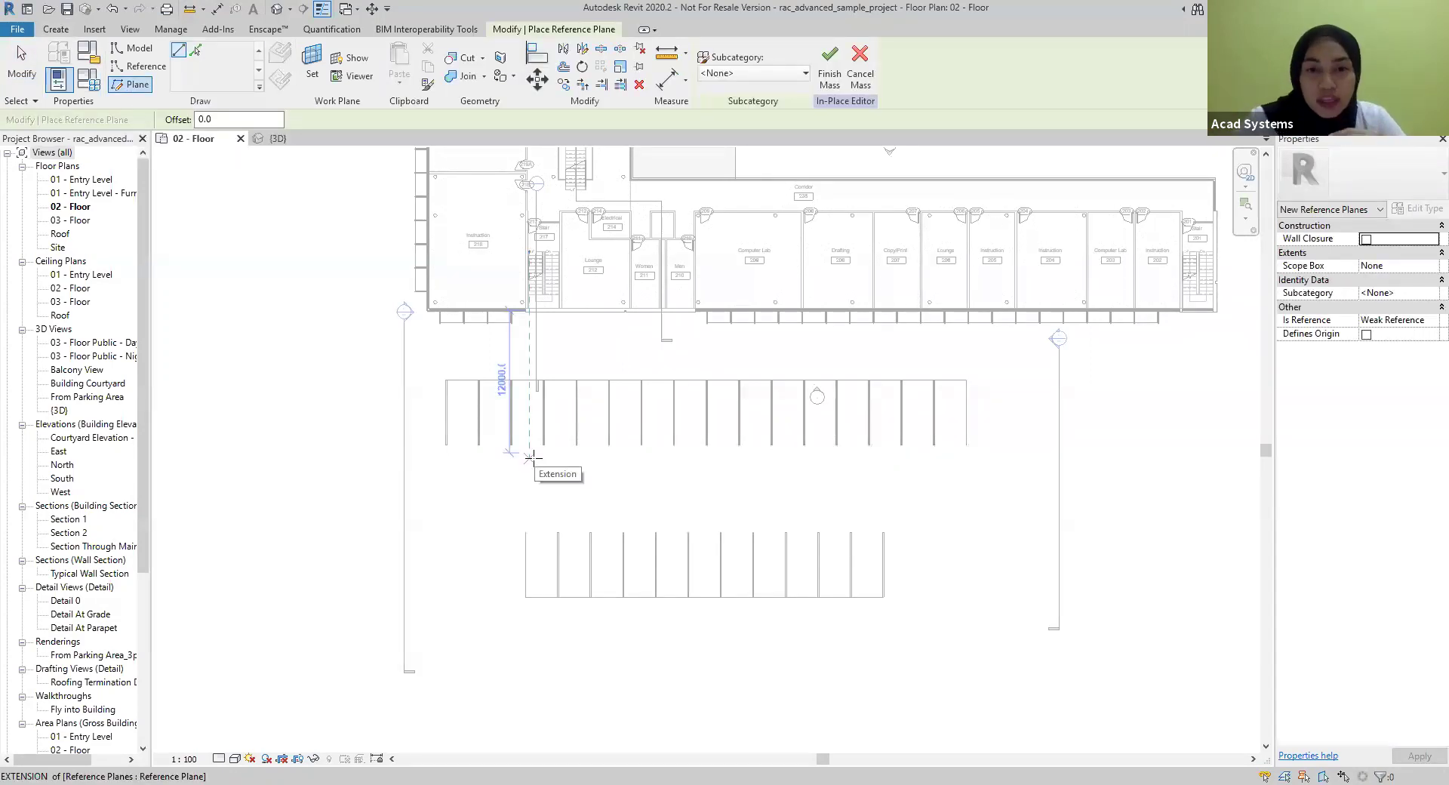
left_click(530, 457)
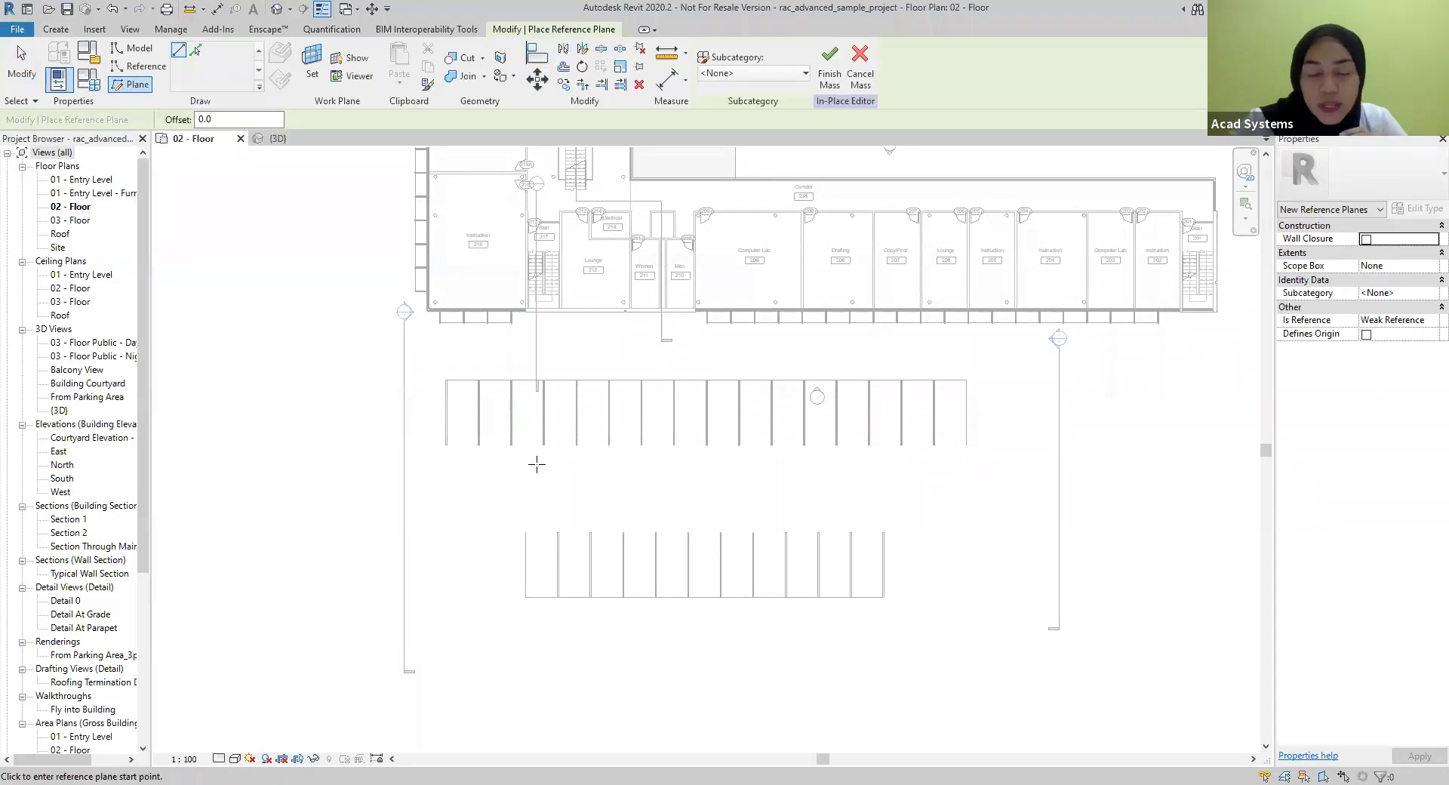
left_click(439, 323)
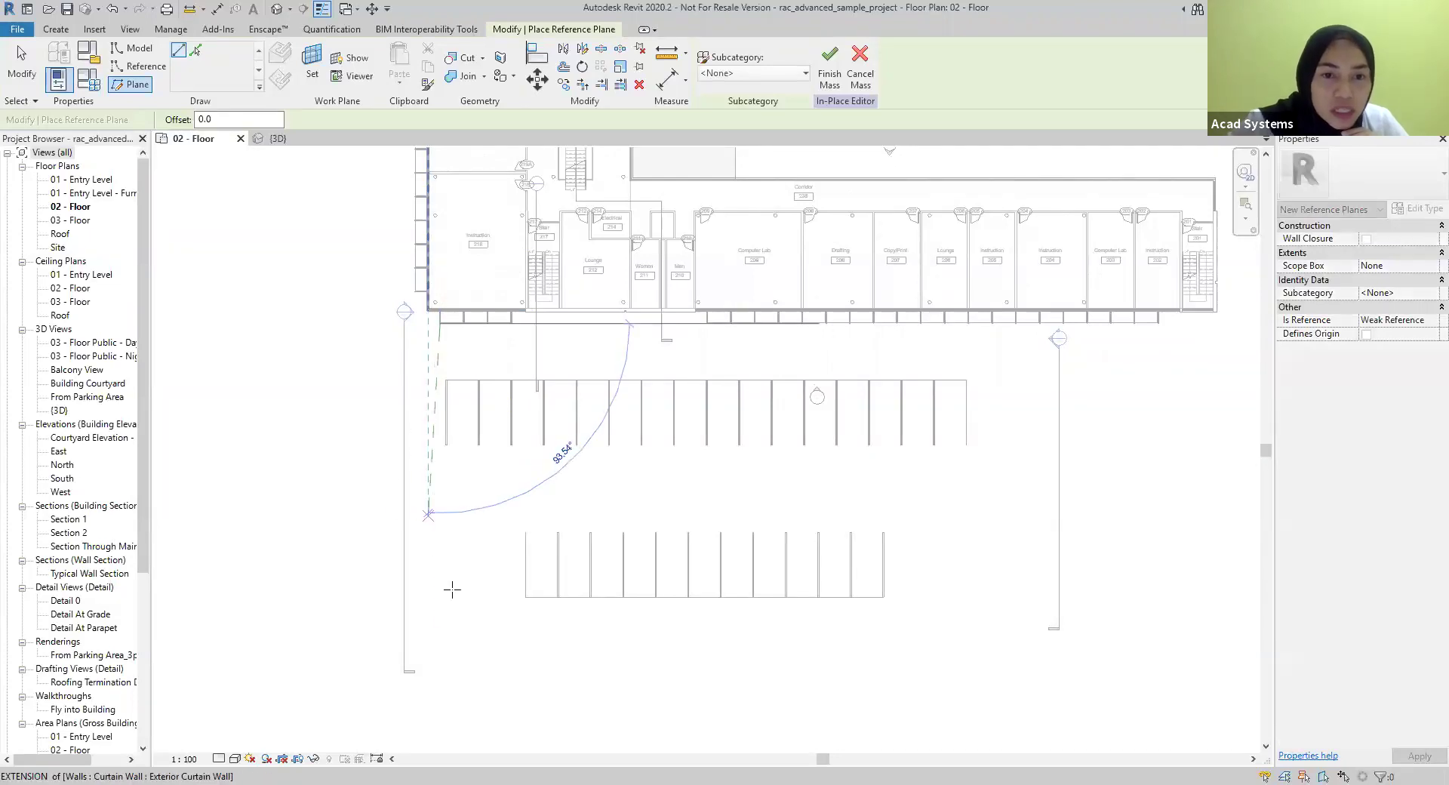
left_click(440, 634)
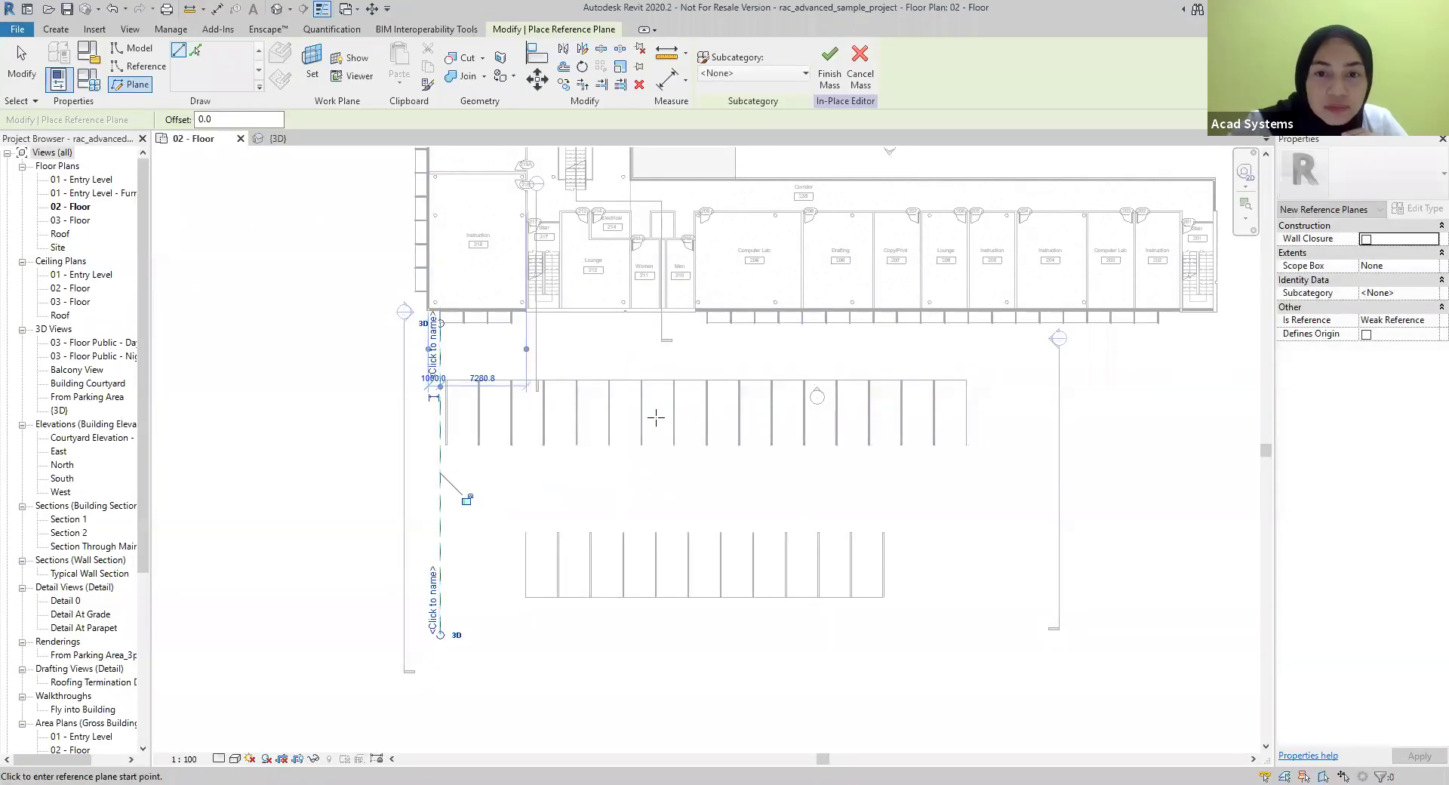
left_click(754, 322)
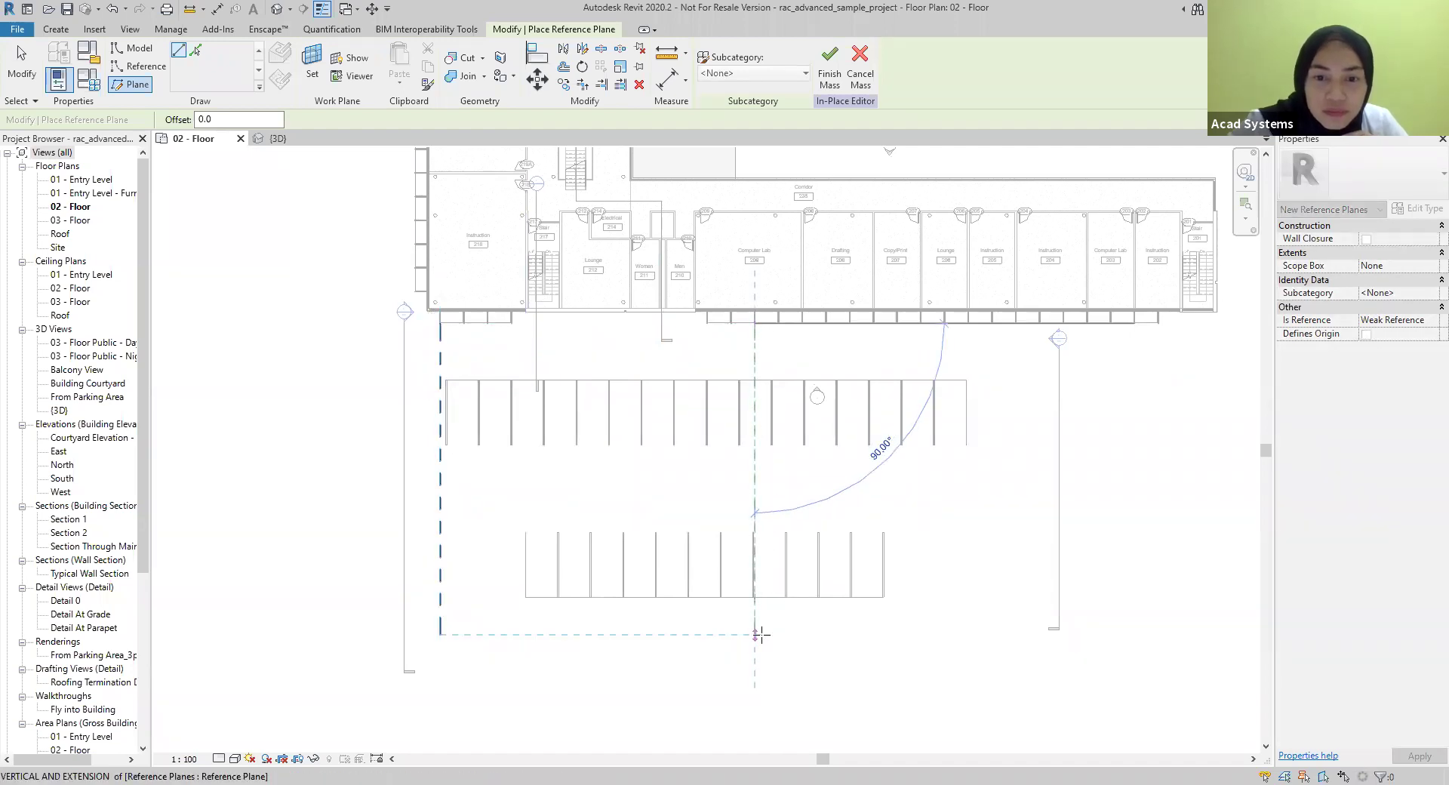
left_click(755, 634)
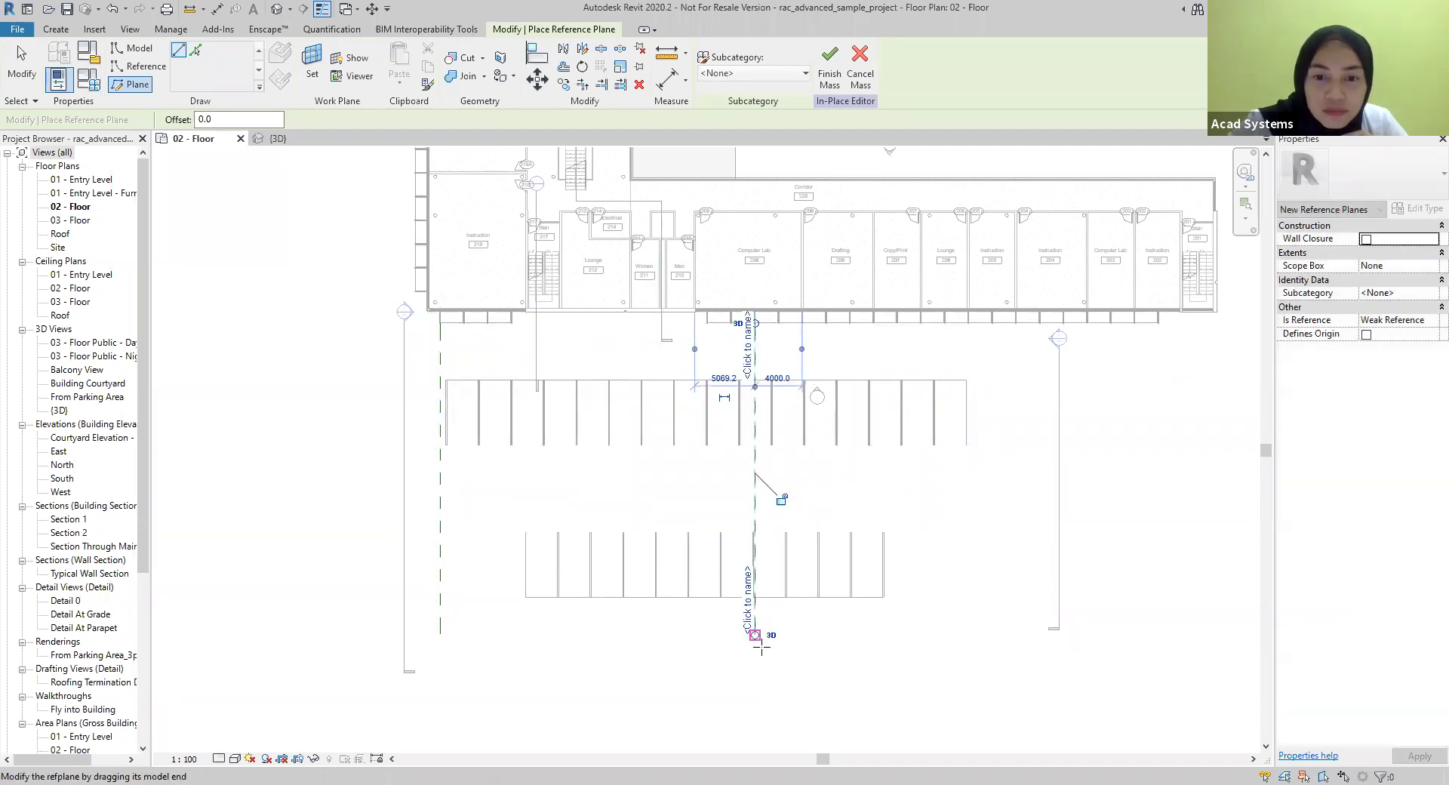
left_click(967, 322)
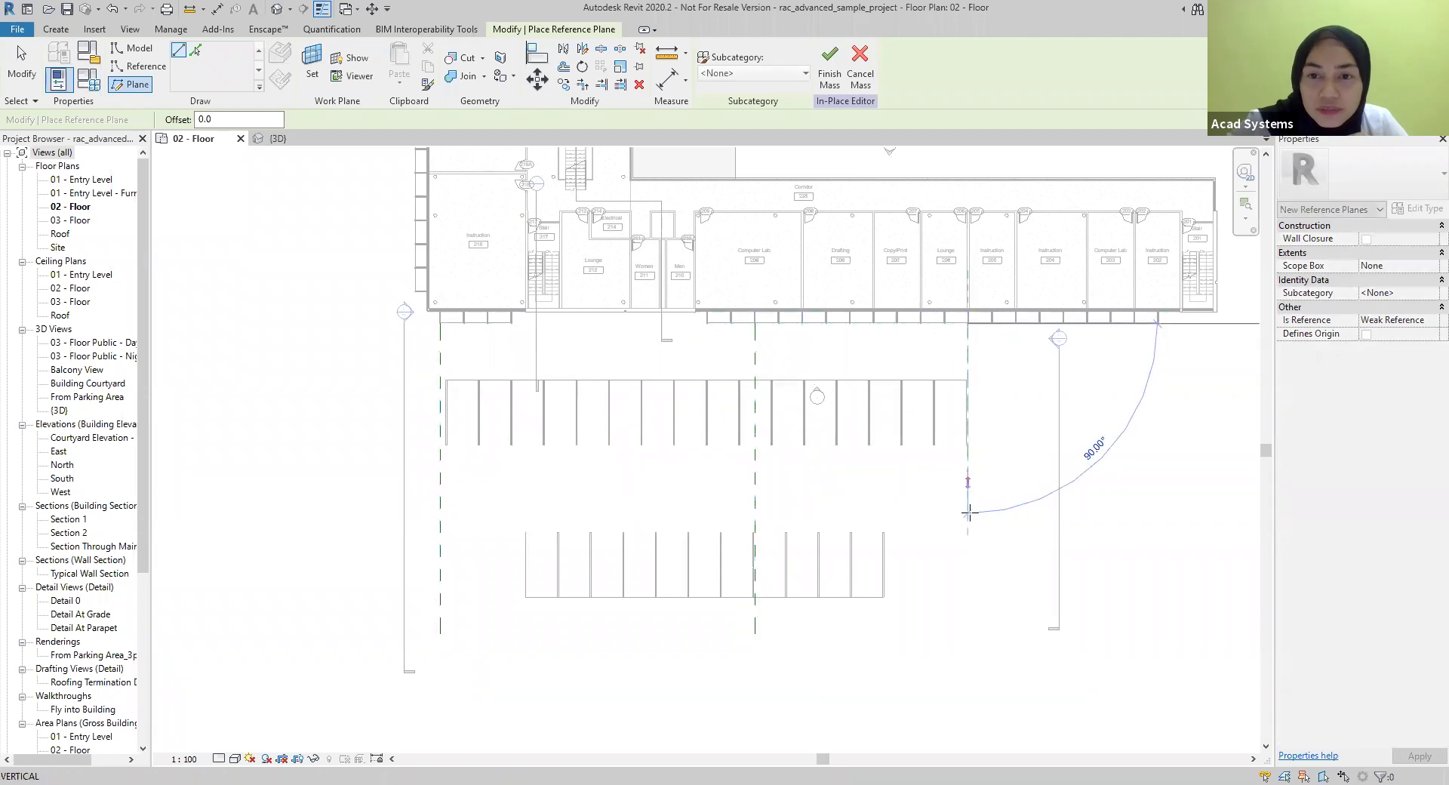
left_click(967, 634)
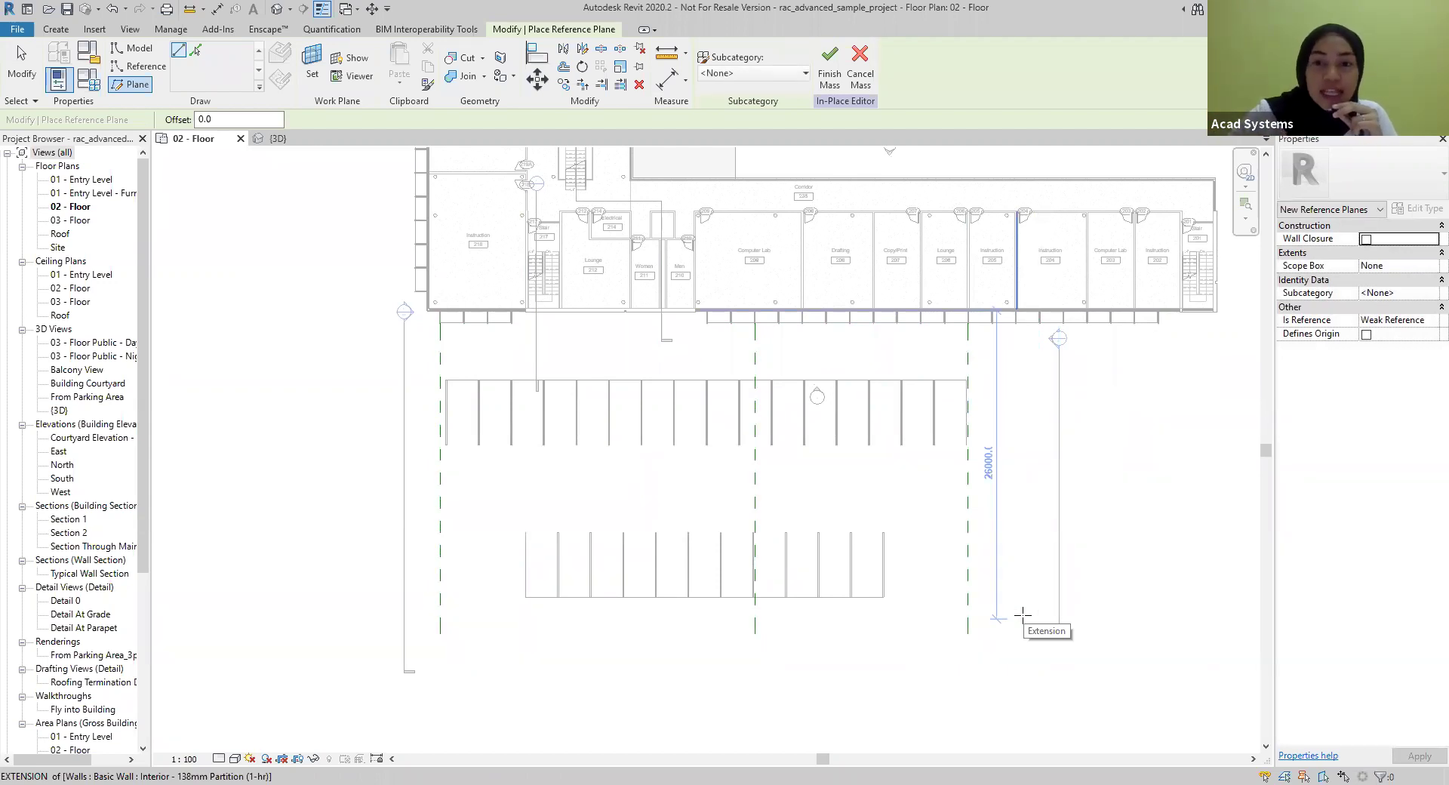
key("Escape")
key("Escape")
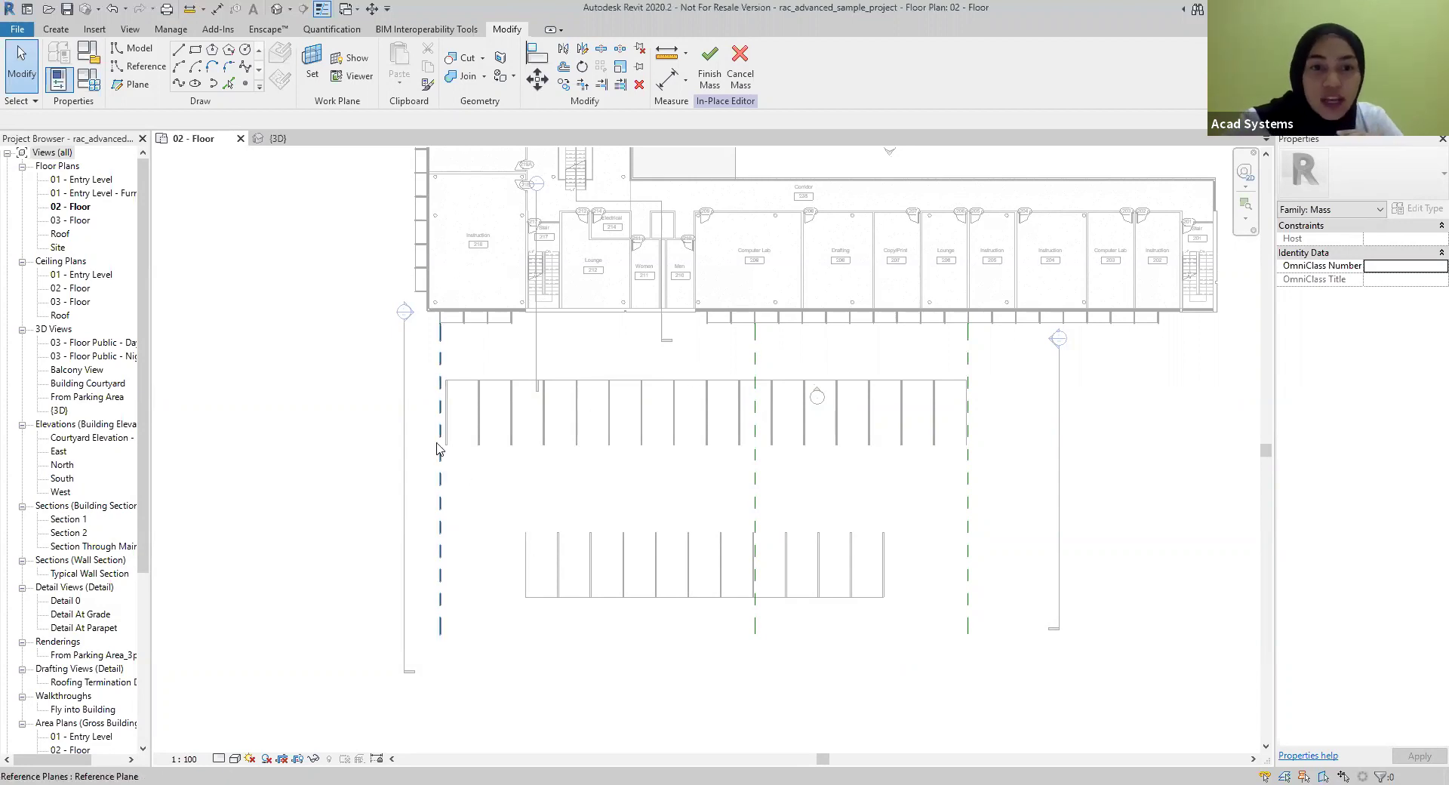
Open the Section 2 view from its section marker beside the parking bays and return to the 02 - Floor plan
right_click(405, 314)
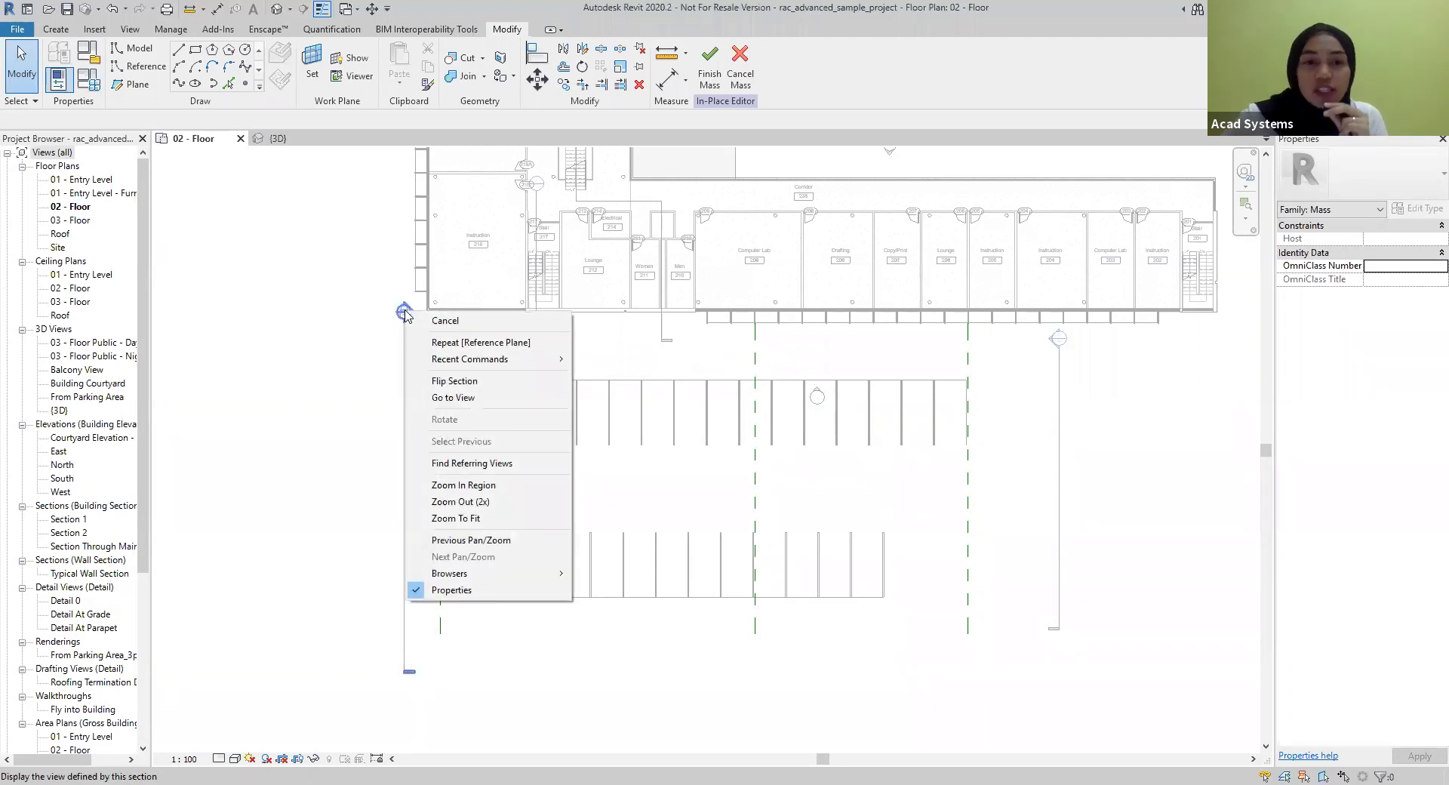
left_click(460, 398)
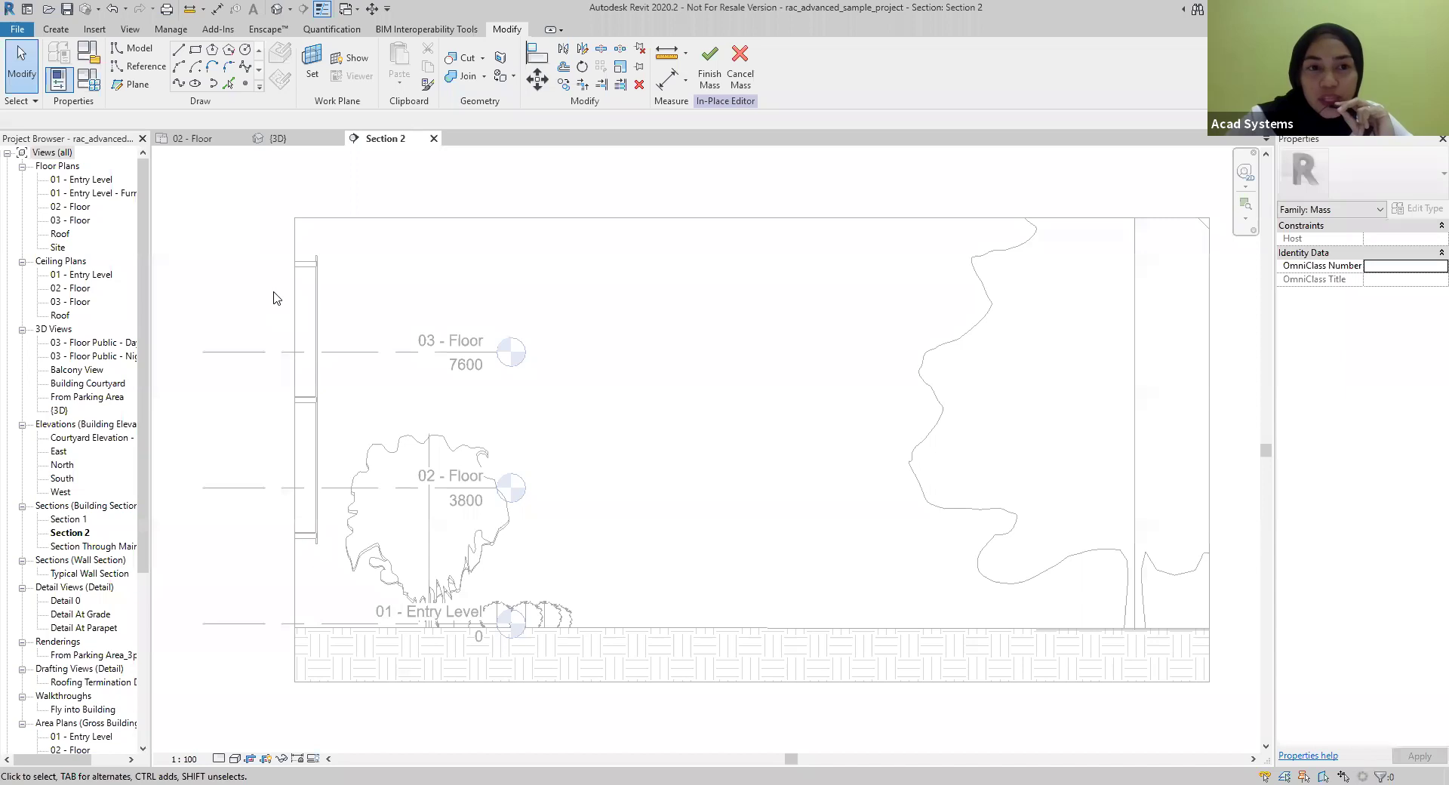
left_click(198, 140)
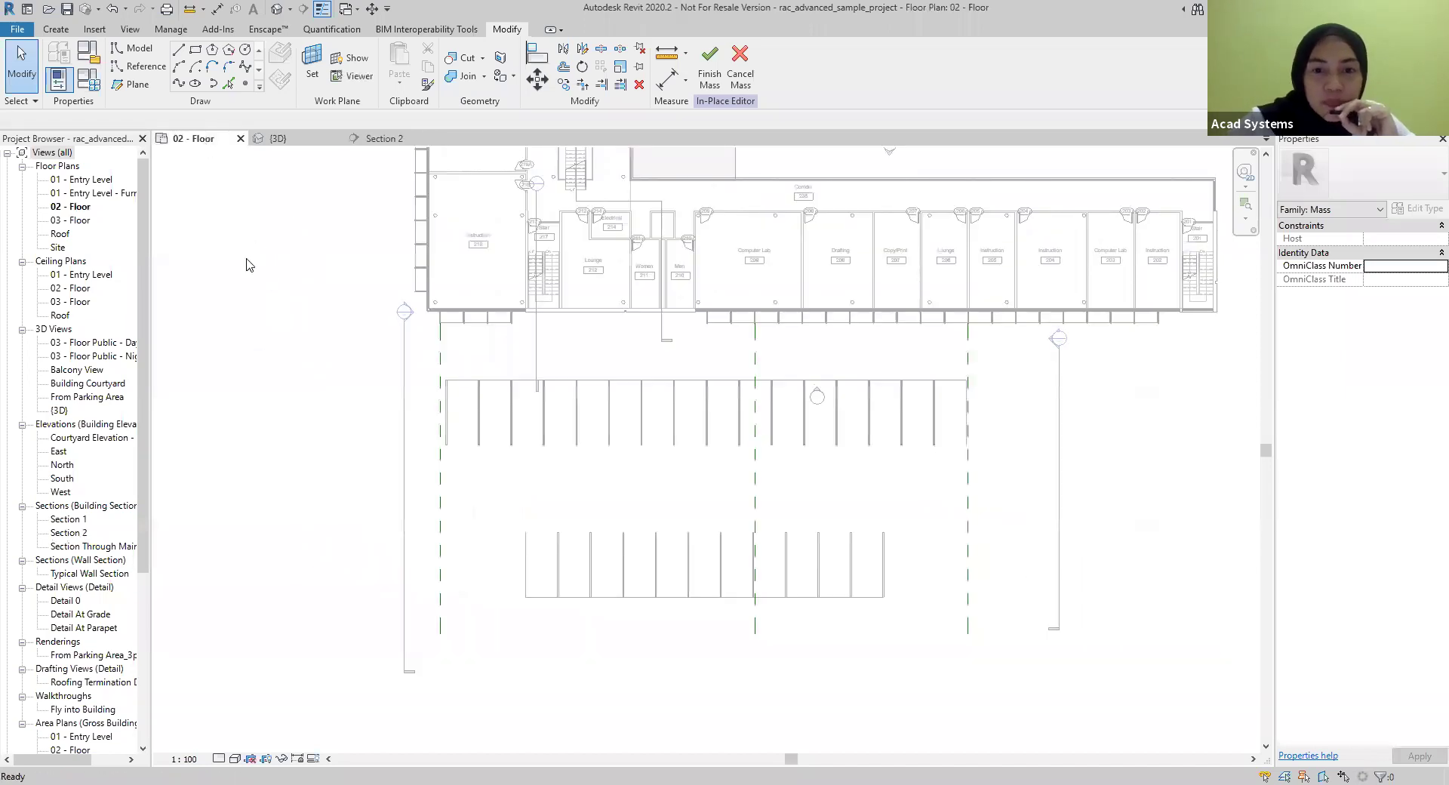
Name the three reference planes 1, 2 and 3 from west to east
left_click(444, 605)
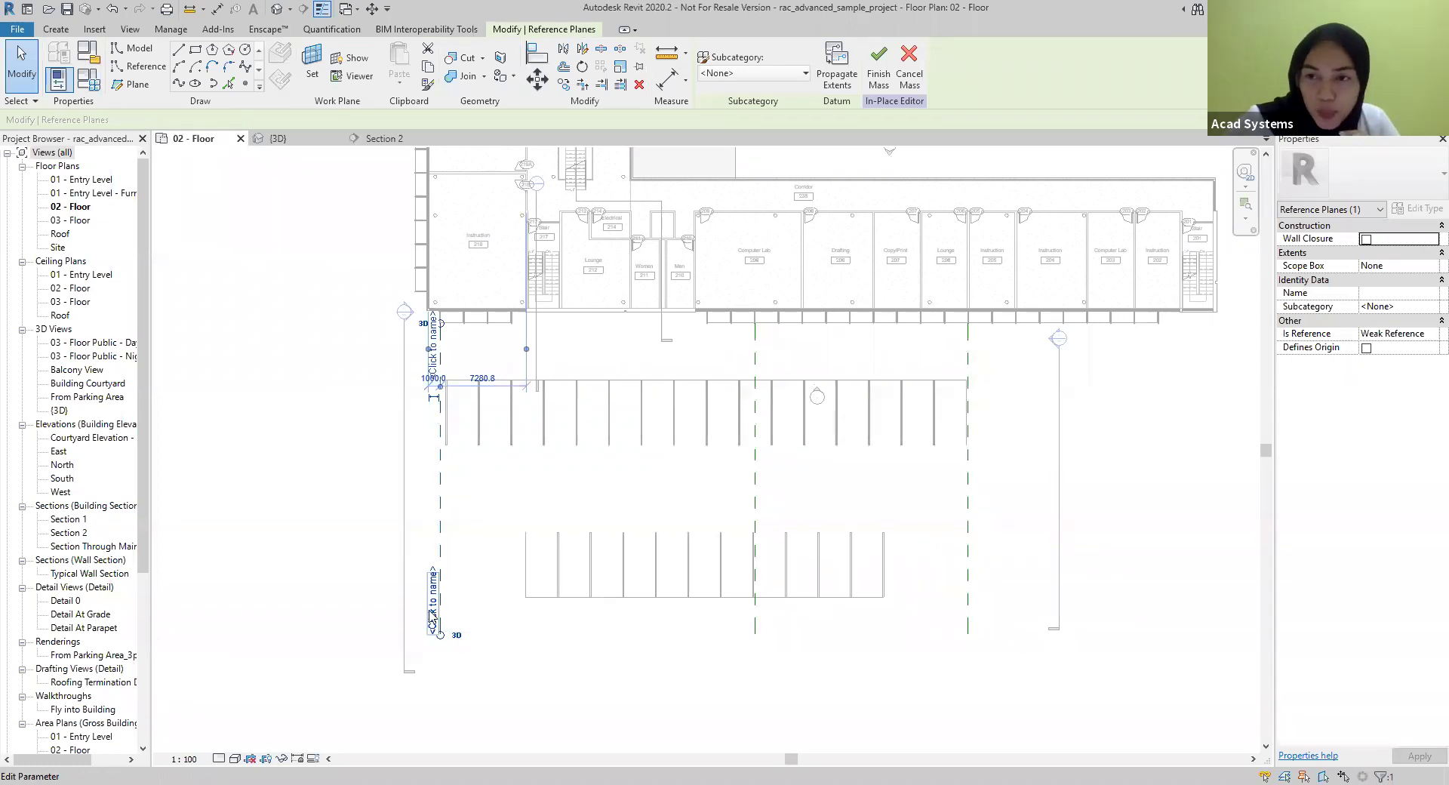
left_click(432, 615)
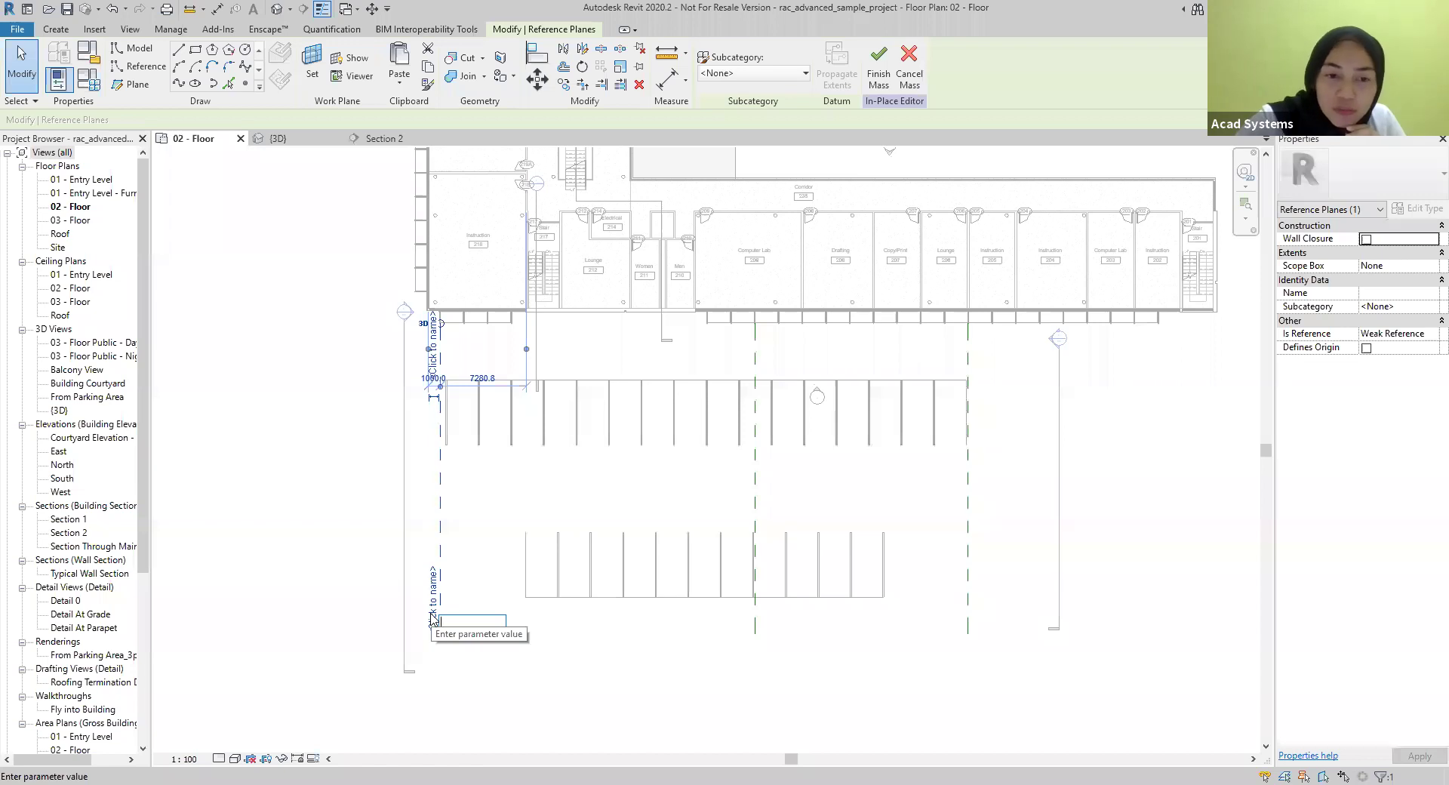
type("1")
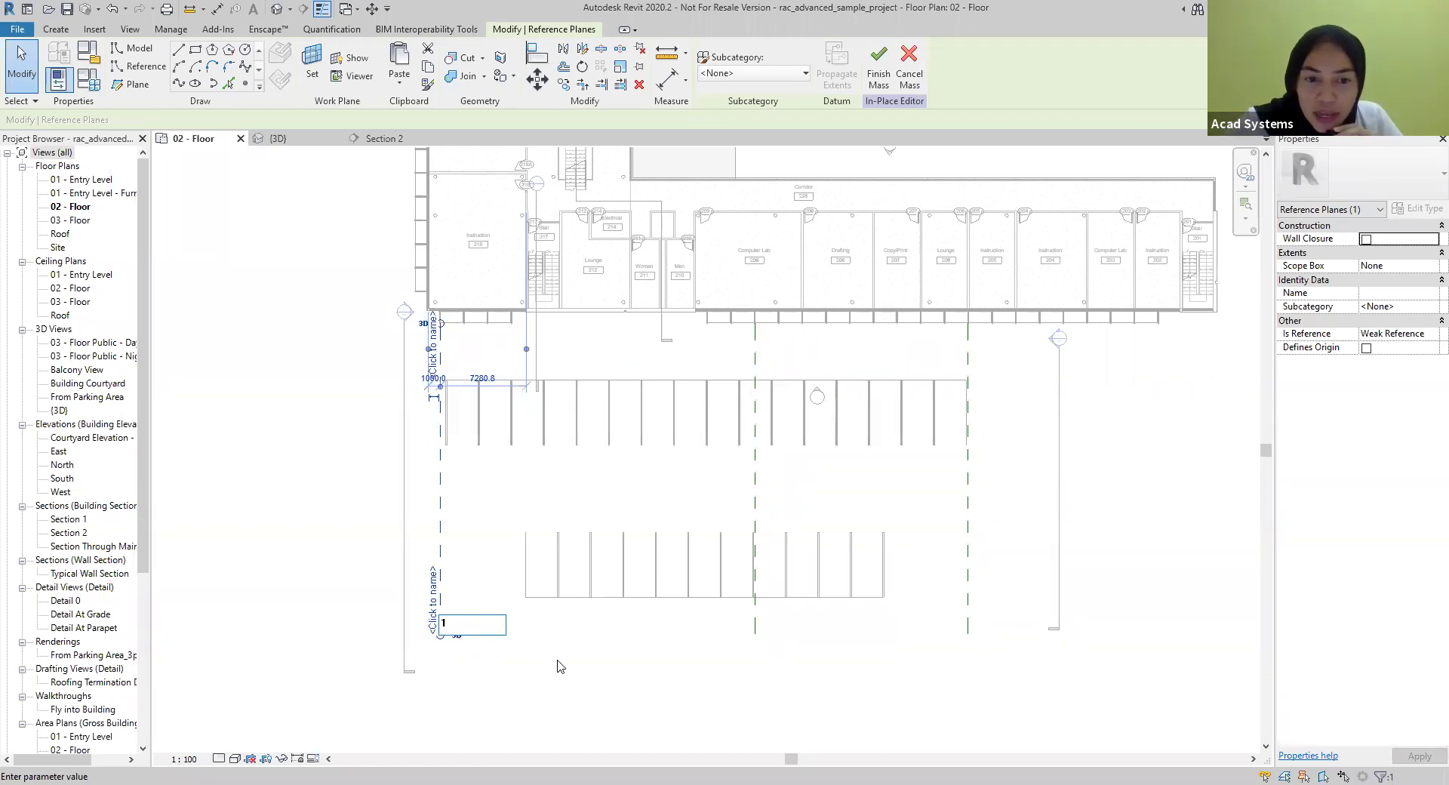
key("Return")
left_click(753, 625)
left_click(752, 627)
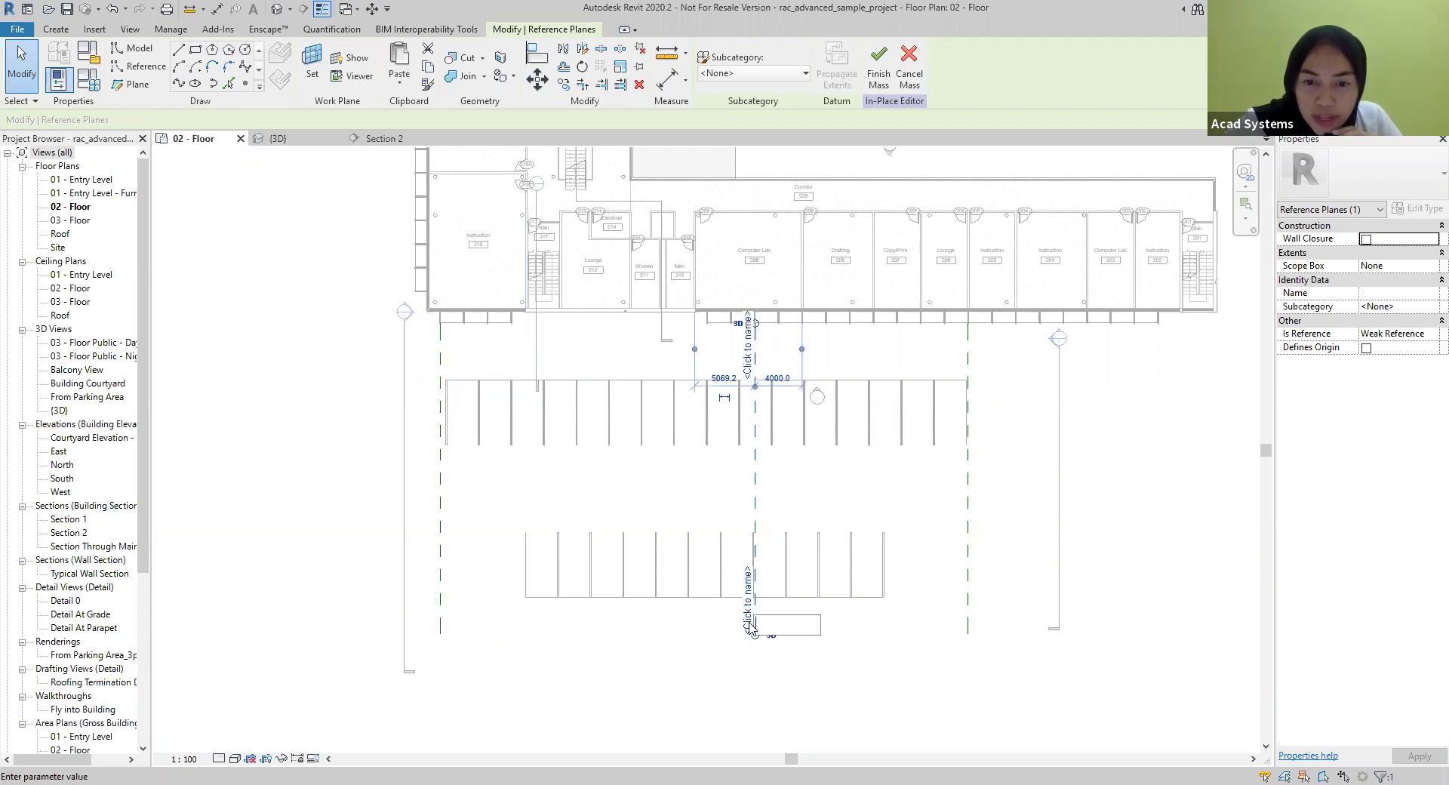
type("2")
key("Return")
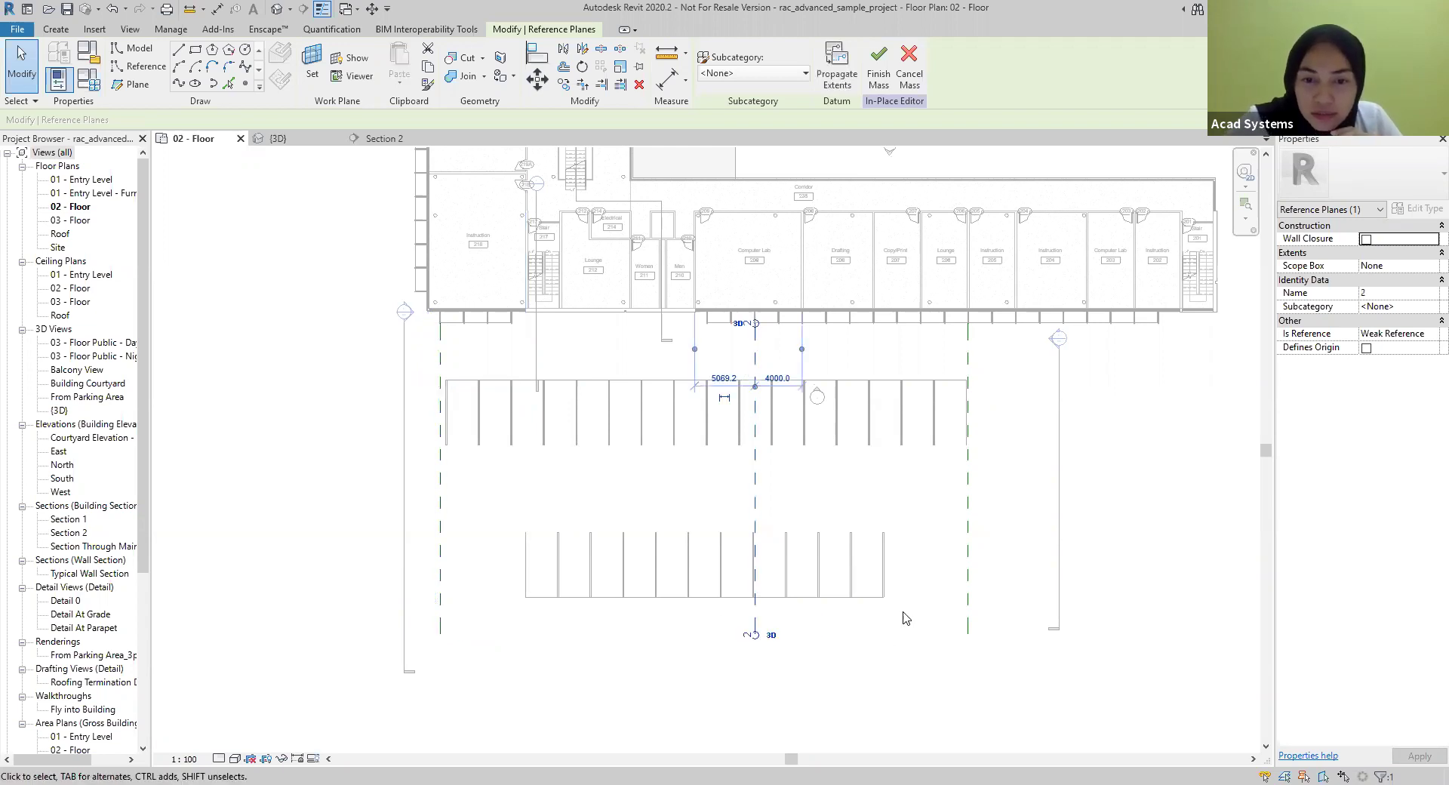
left_click(968, 614)
left_click(968, 621)
type("3")
key("Return")
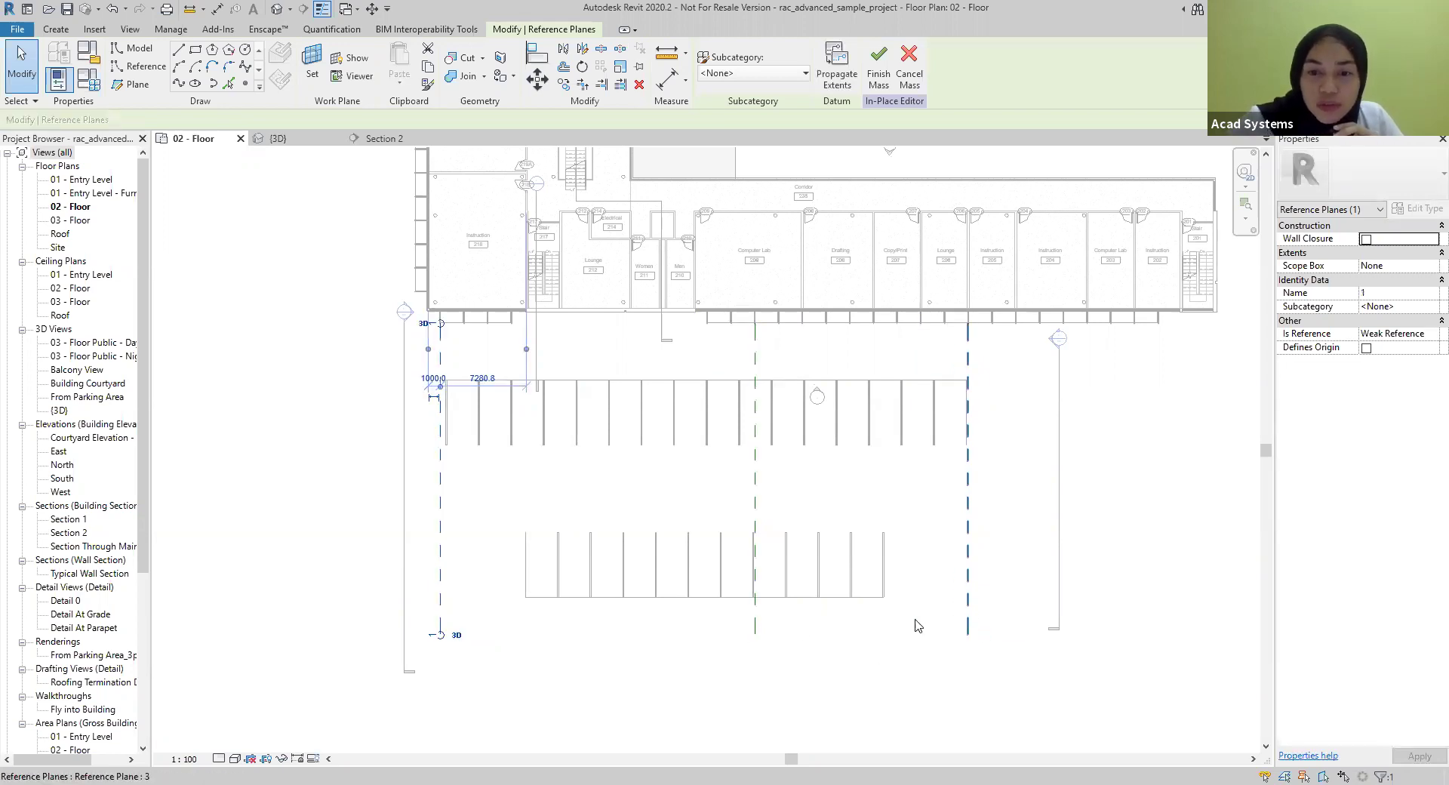
key("Escape")
In the Section 2 view, start a reference line and set its work plane to Reference Plane : 1
left_click(381, 139)
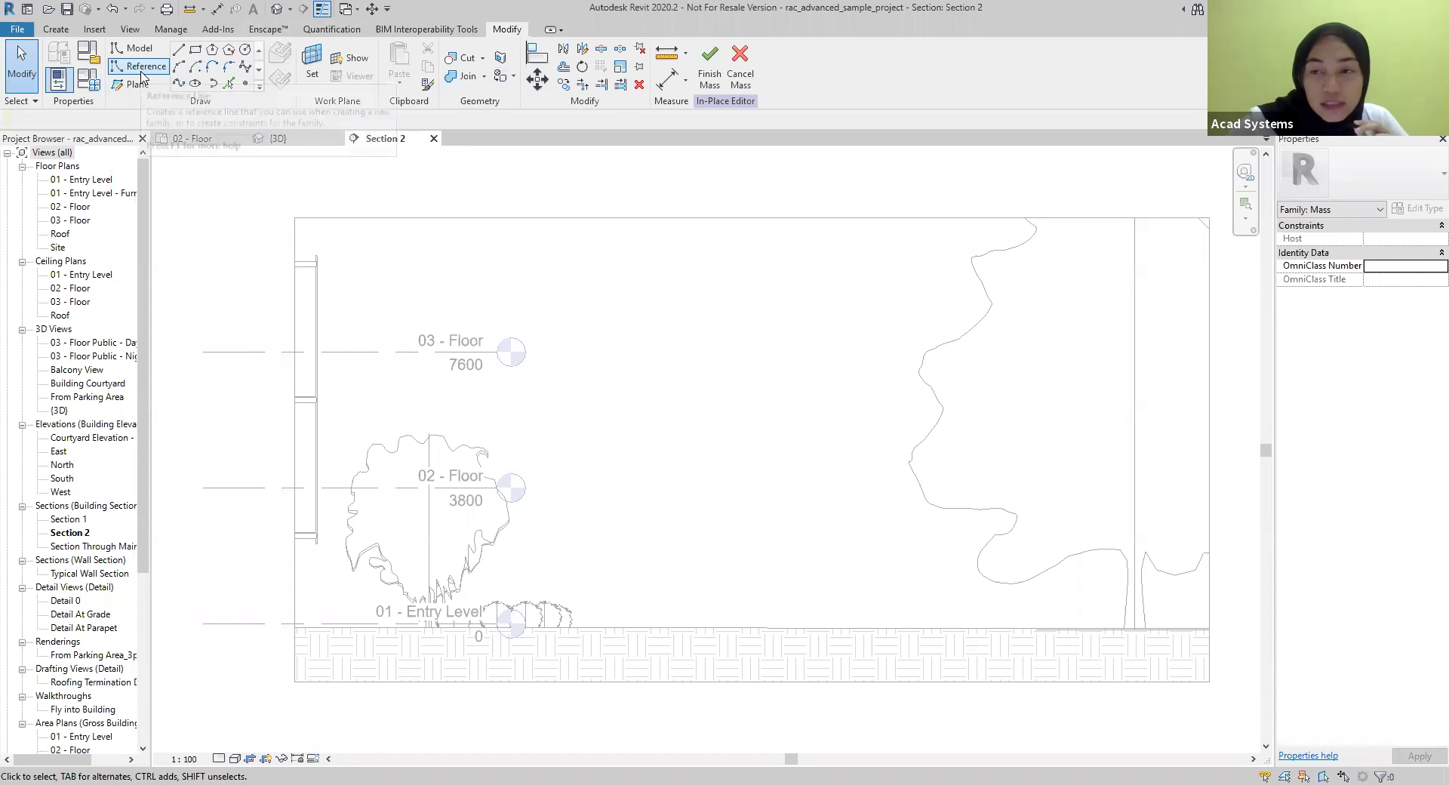
left_click(138, 72)
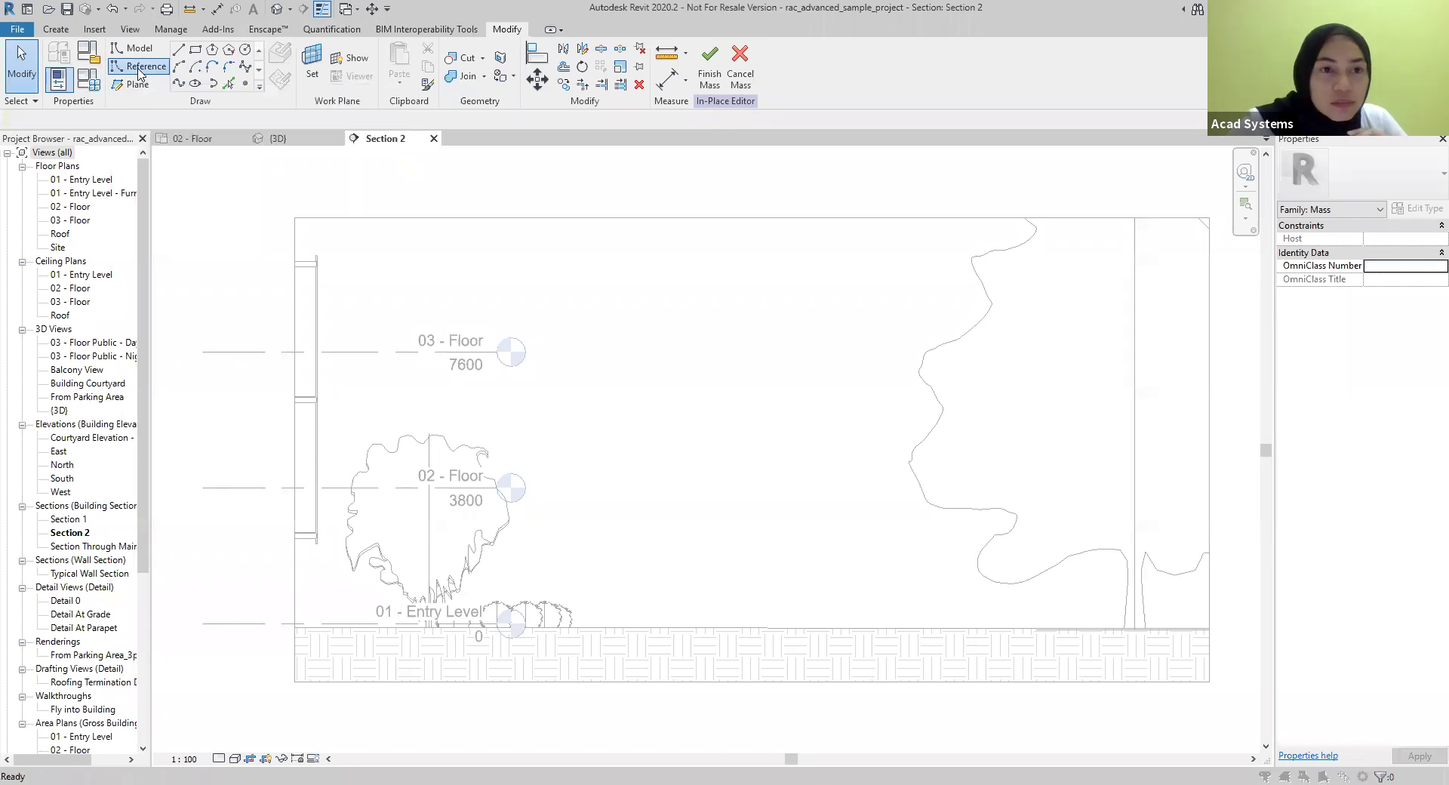
left_click_drag(597, 287, 707, 317)
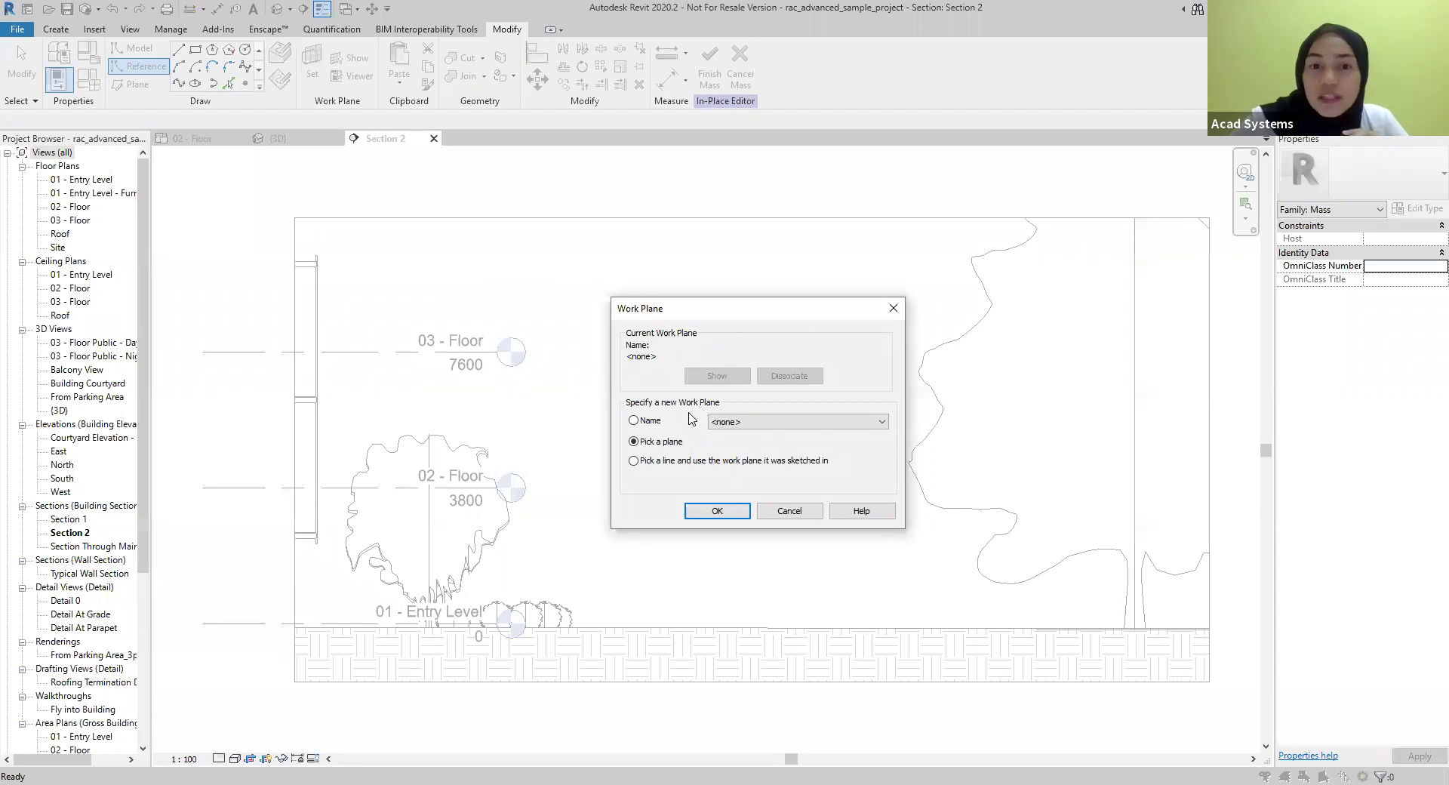
left_click(633, 422)
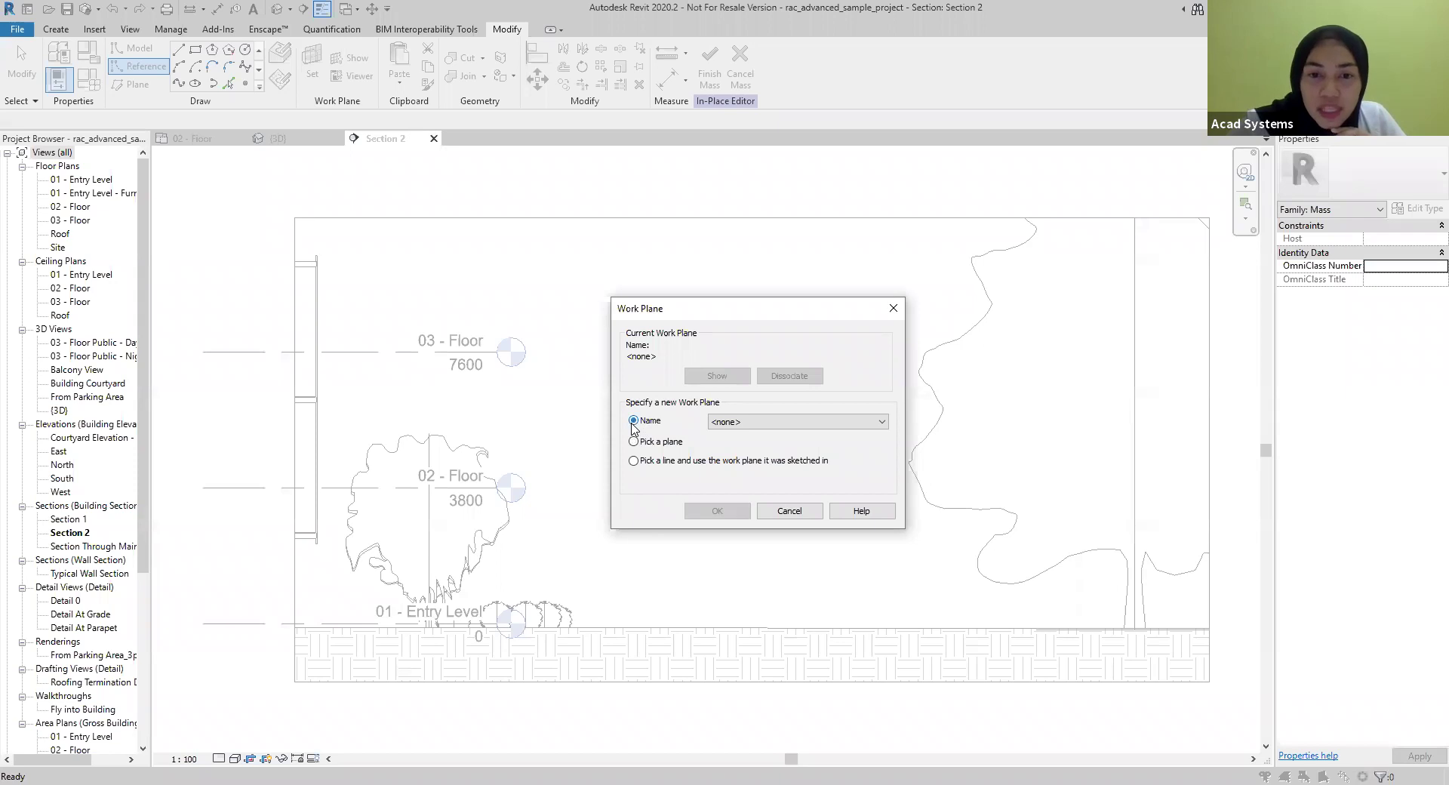
left_click(814, 422)
left_click(828, 317)
left_click_drag(828, 313, 834, 186)
left_click(889, 299)
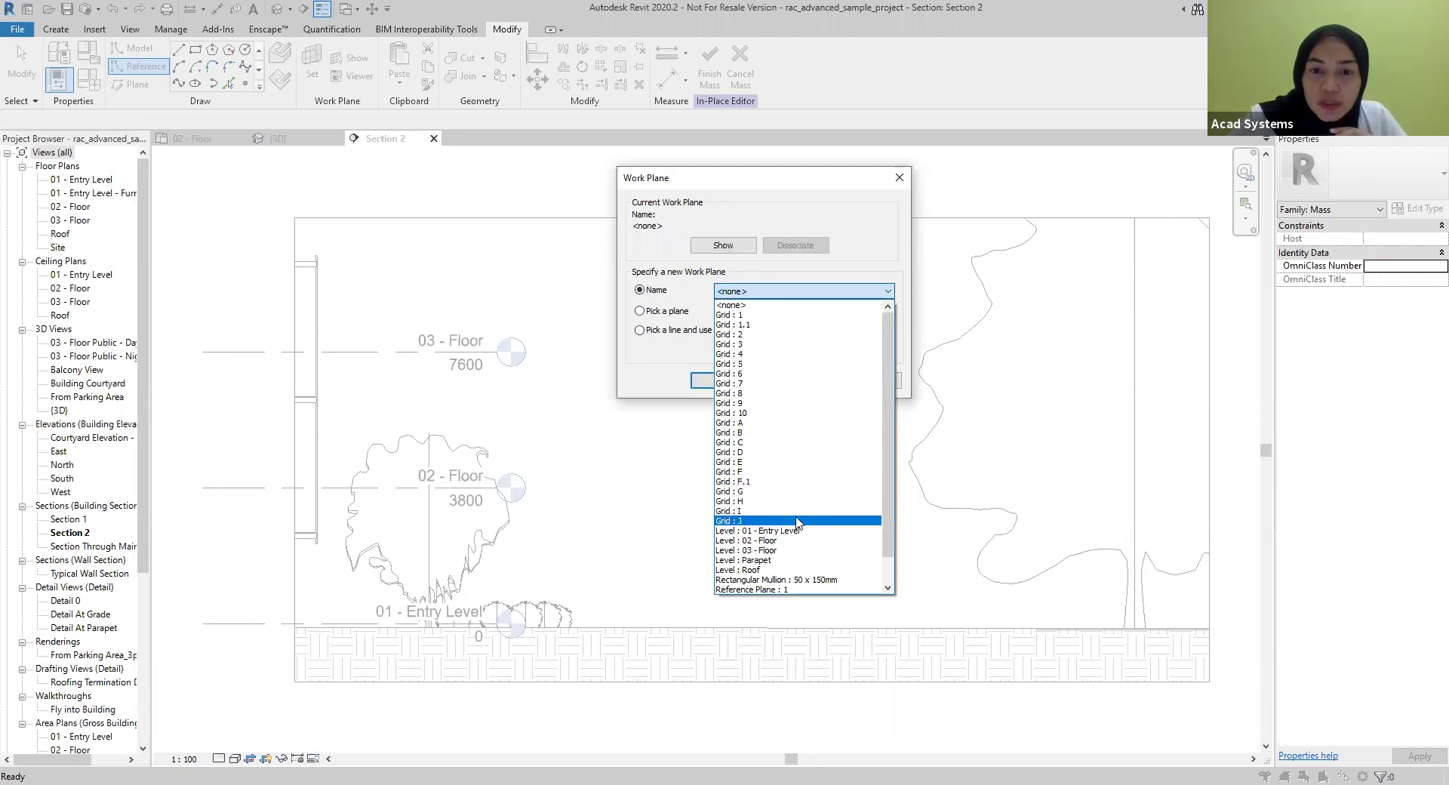
scroll(793, 513, "down", 1)
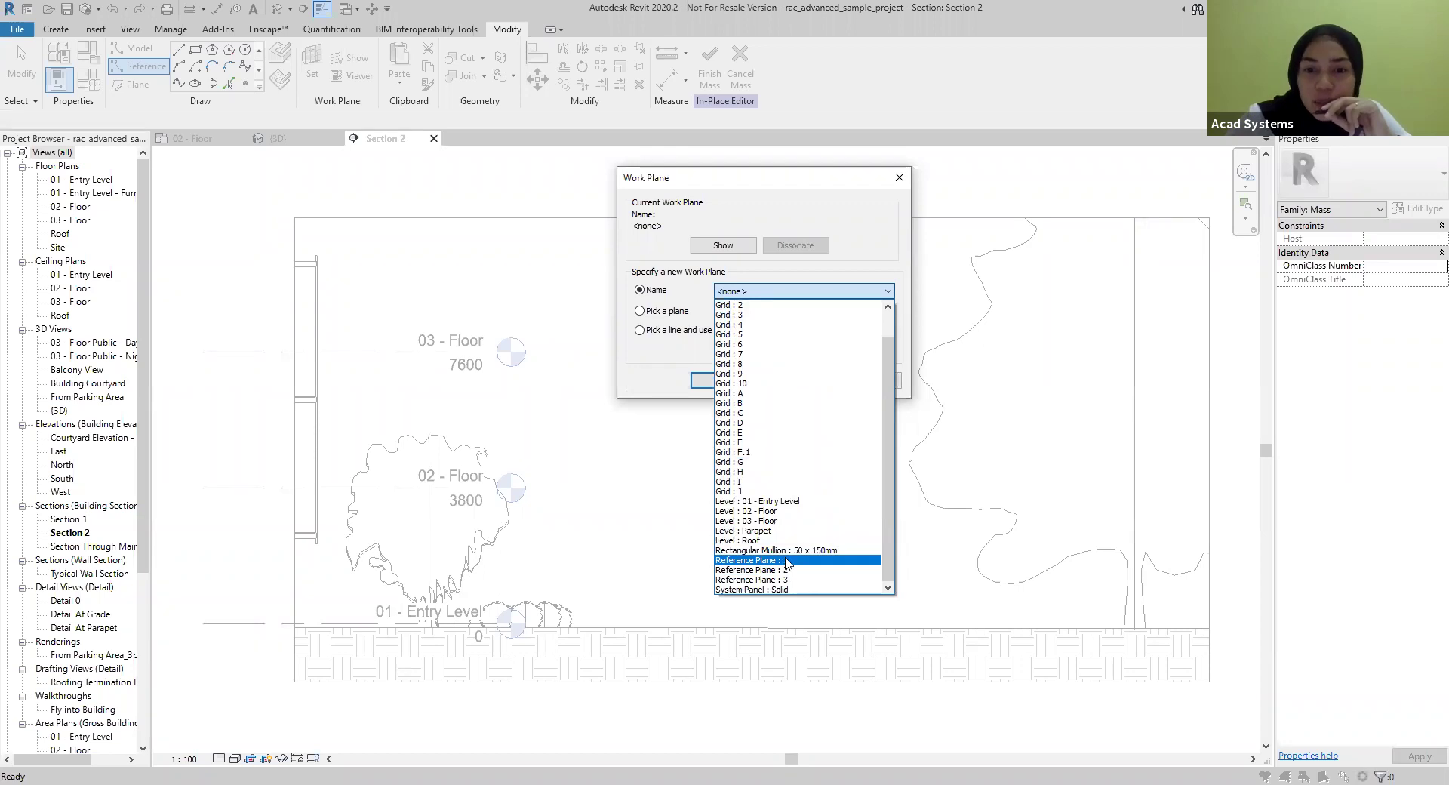
left_click(751, 560)
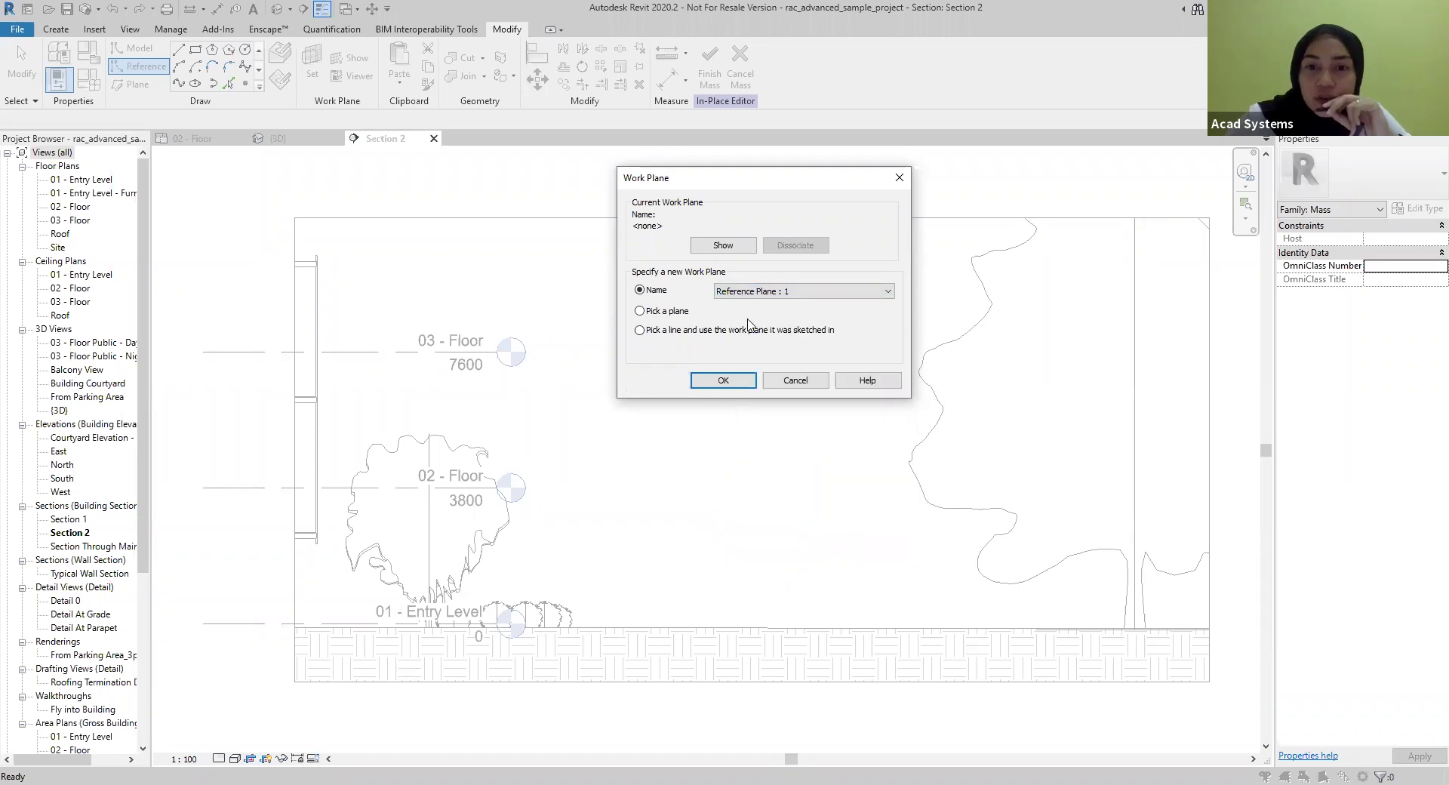
left_click(724, 381)
Draw a four-point spline reference line from the facade at level 02 - Floor to the far section boundary, curving up at its end
scroll(845, 458, "down", 3)
middle_click_drag(845, 458, 802, 533)
scroll(802, 533, "up", 1)
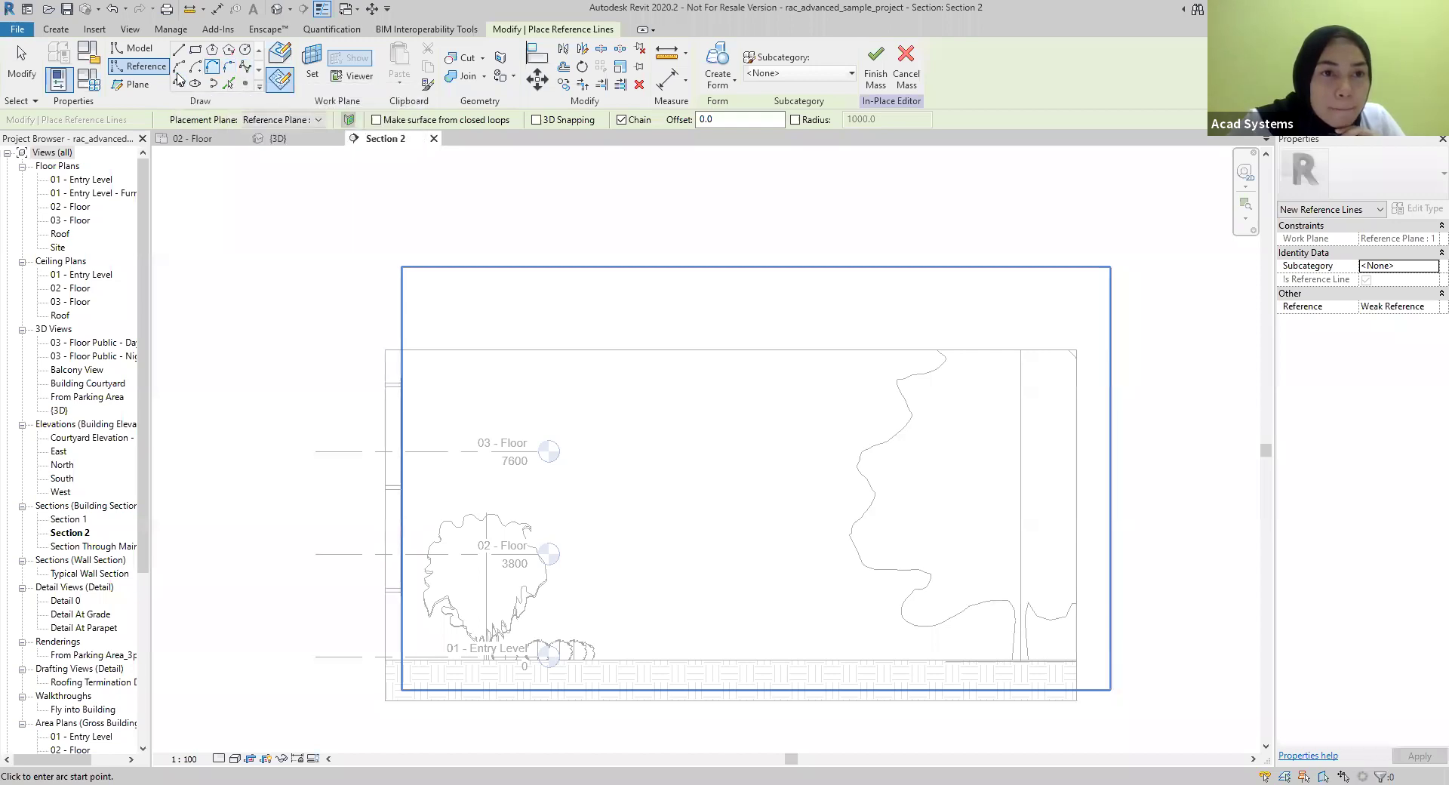
left_click(245, 67)
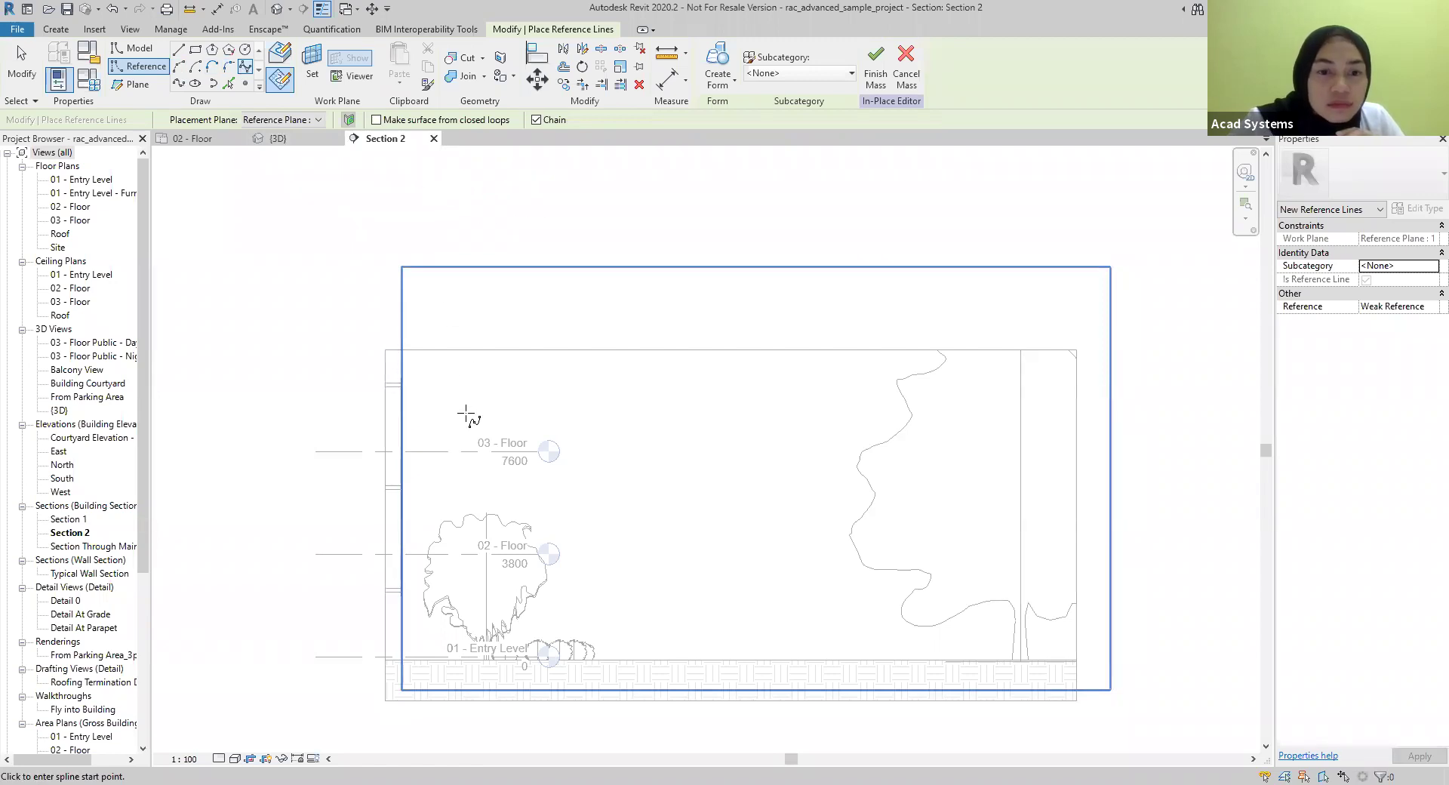
scroll(292, 543, "down", 3)
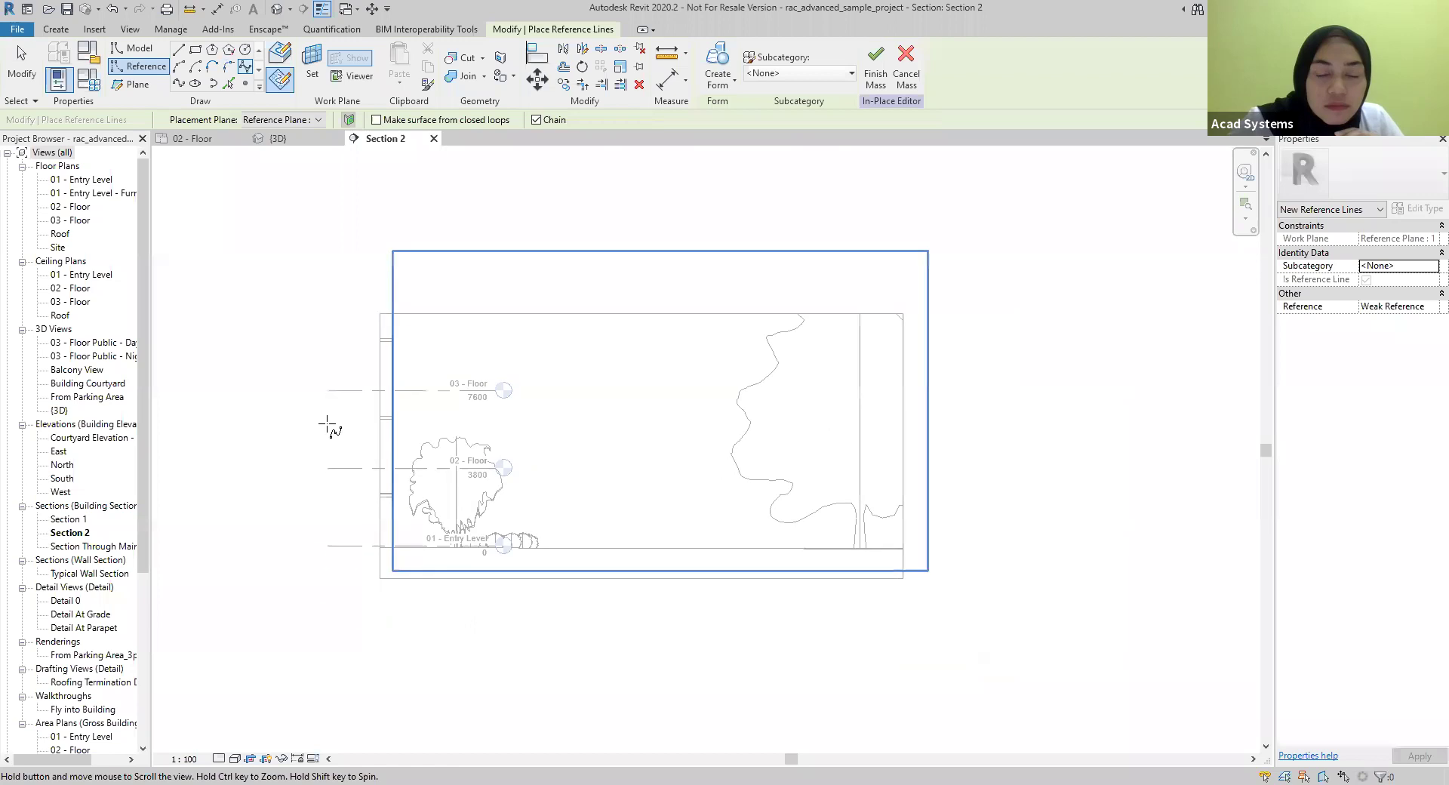
scroll(445, 469, "up", 1)
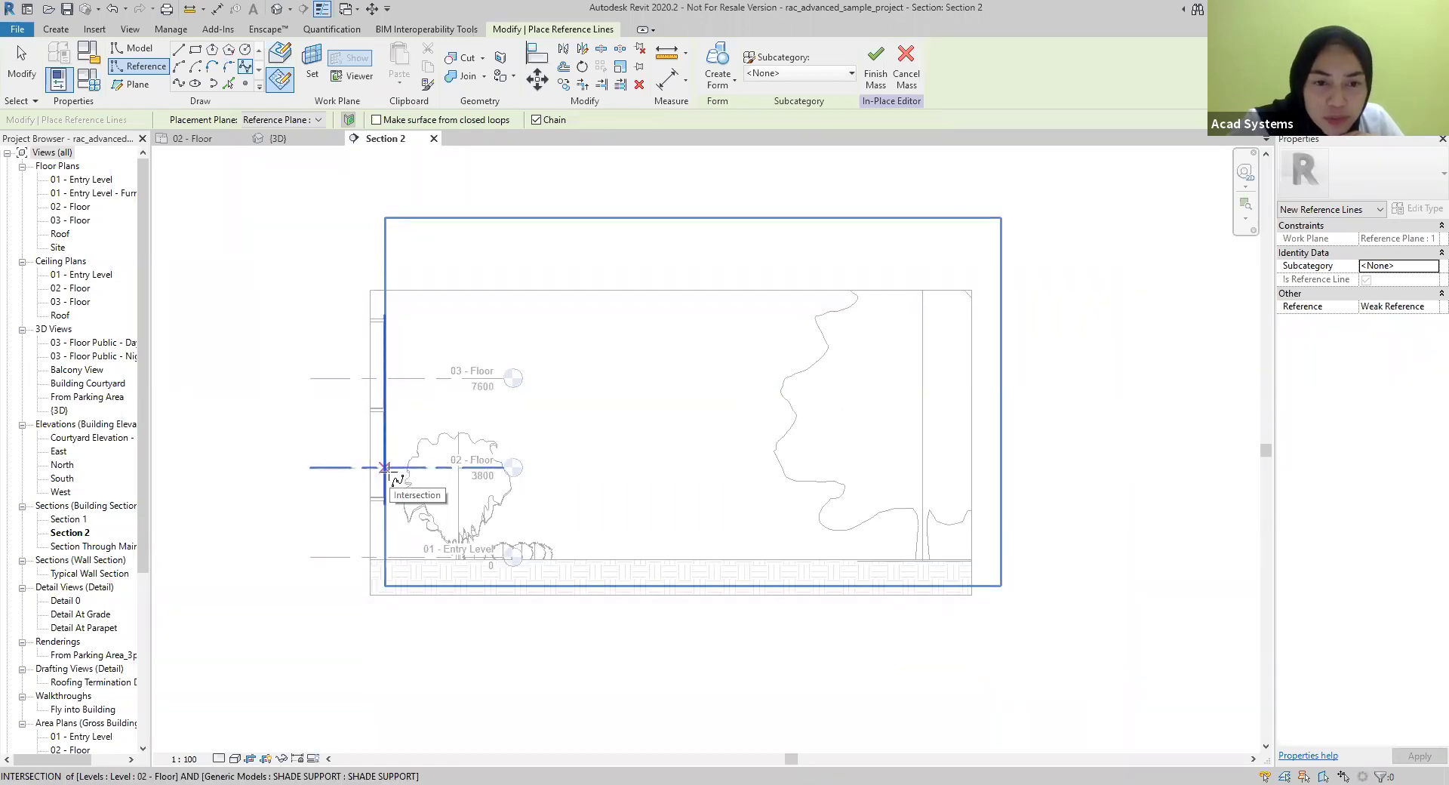
scroll(385, 468, "up", 1)
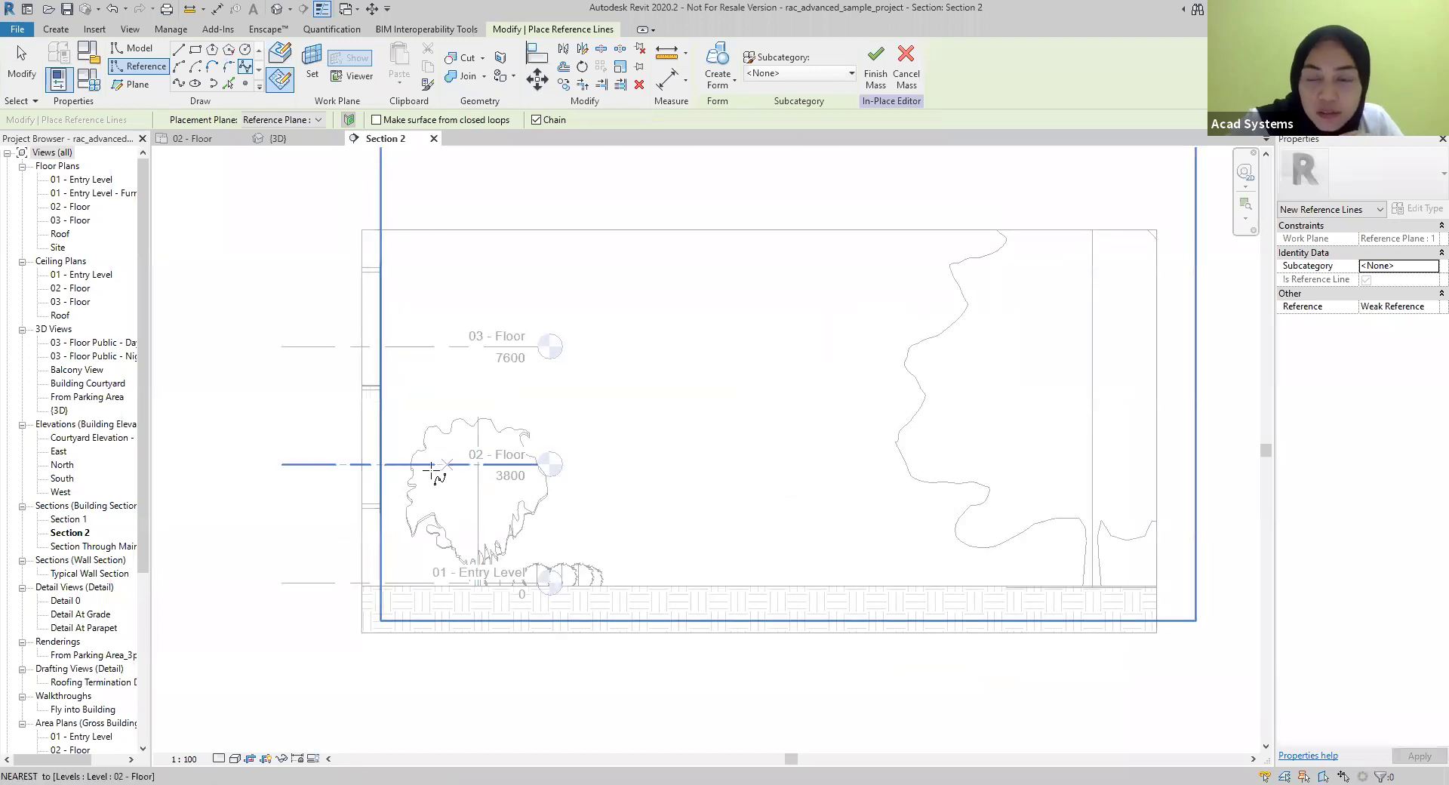
scroll(411, 471, "down", 2)
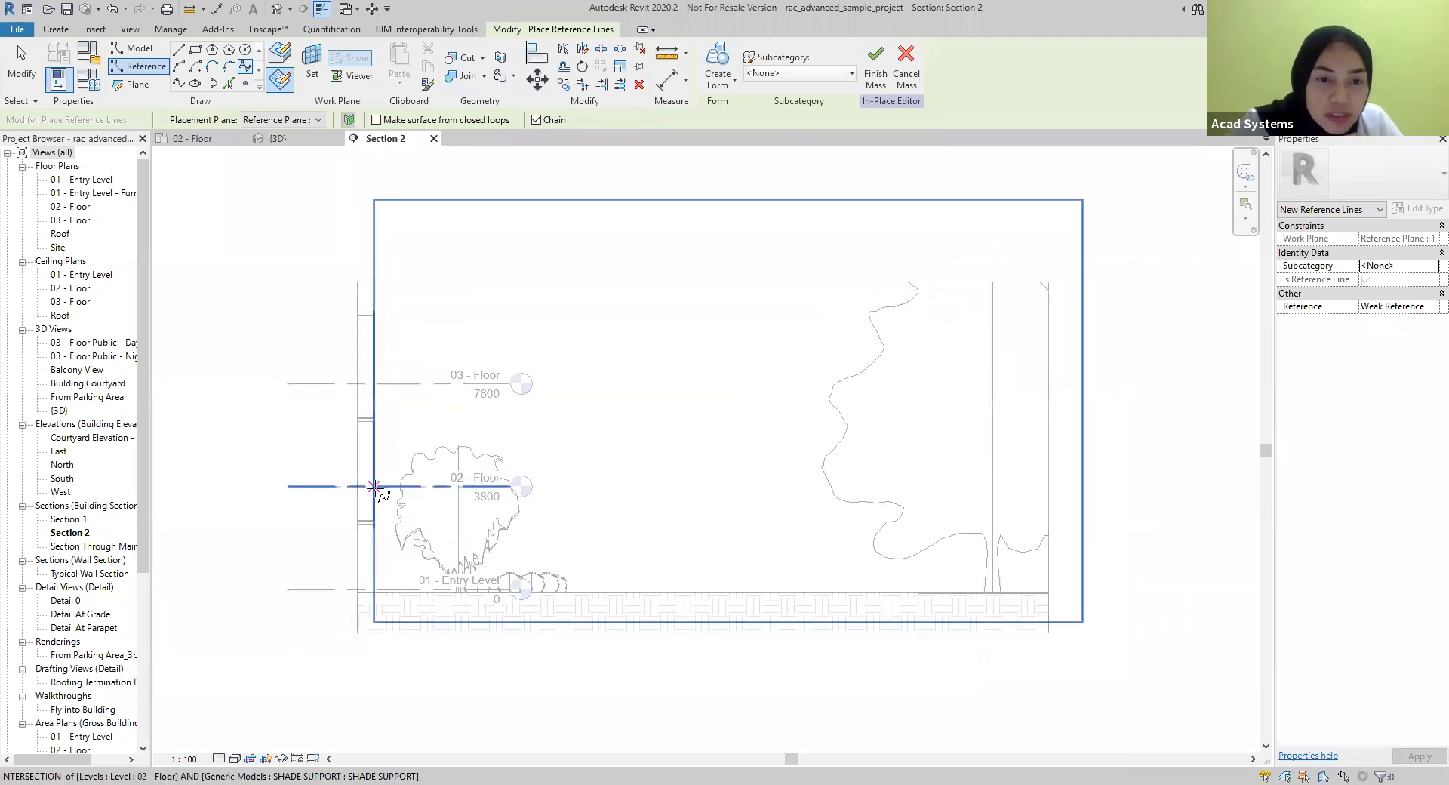
left_click(374, 487)
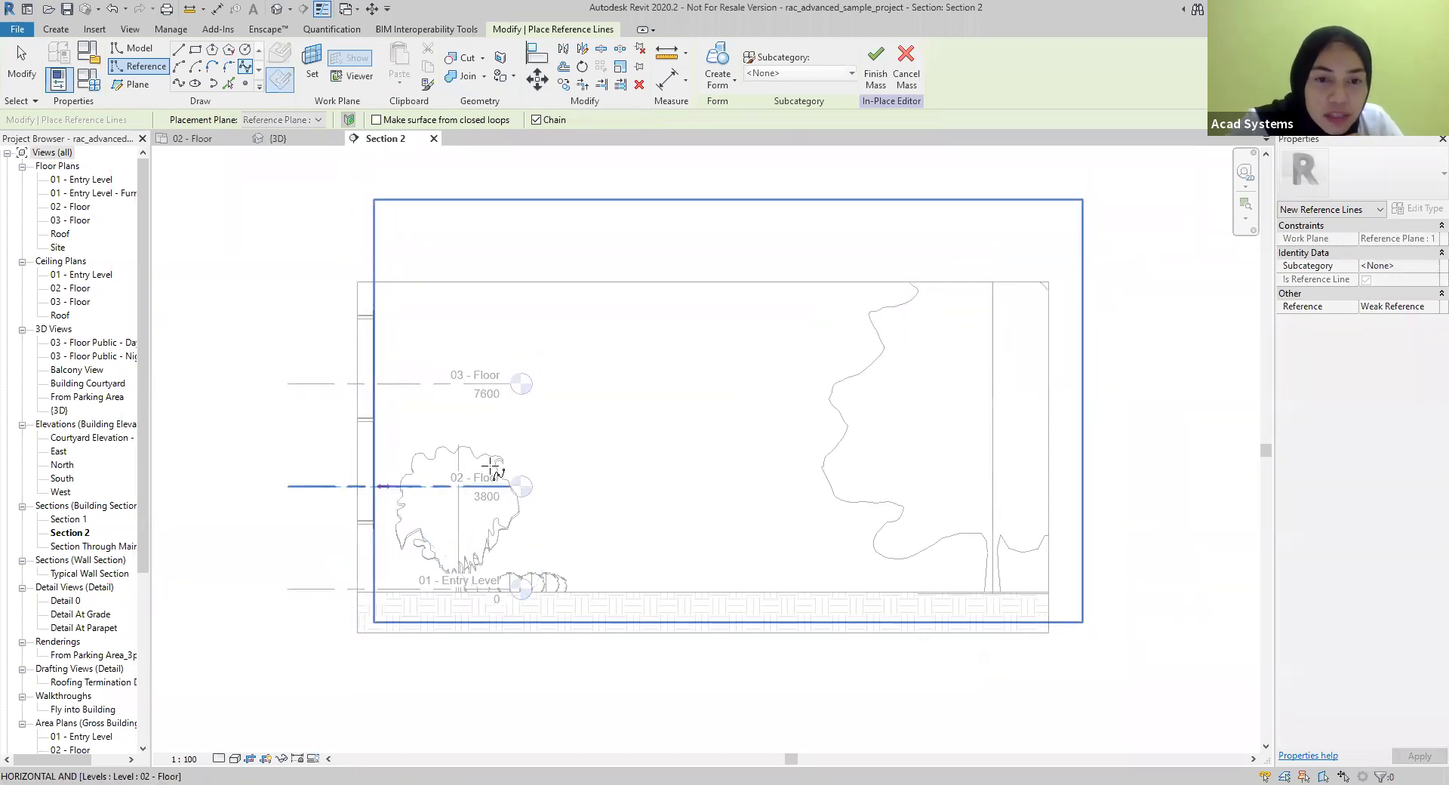
left_click(881, 436)
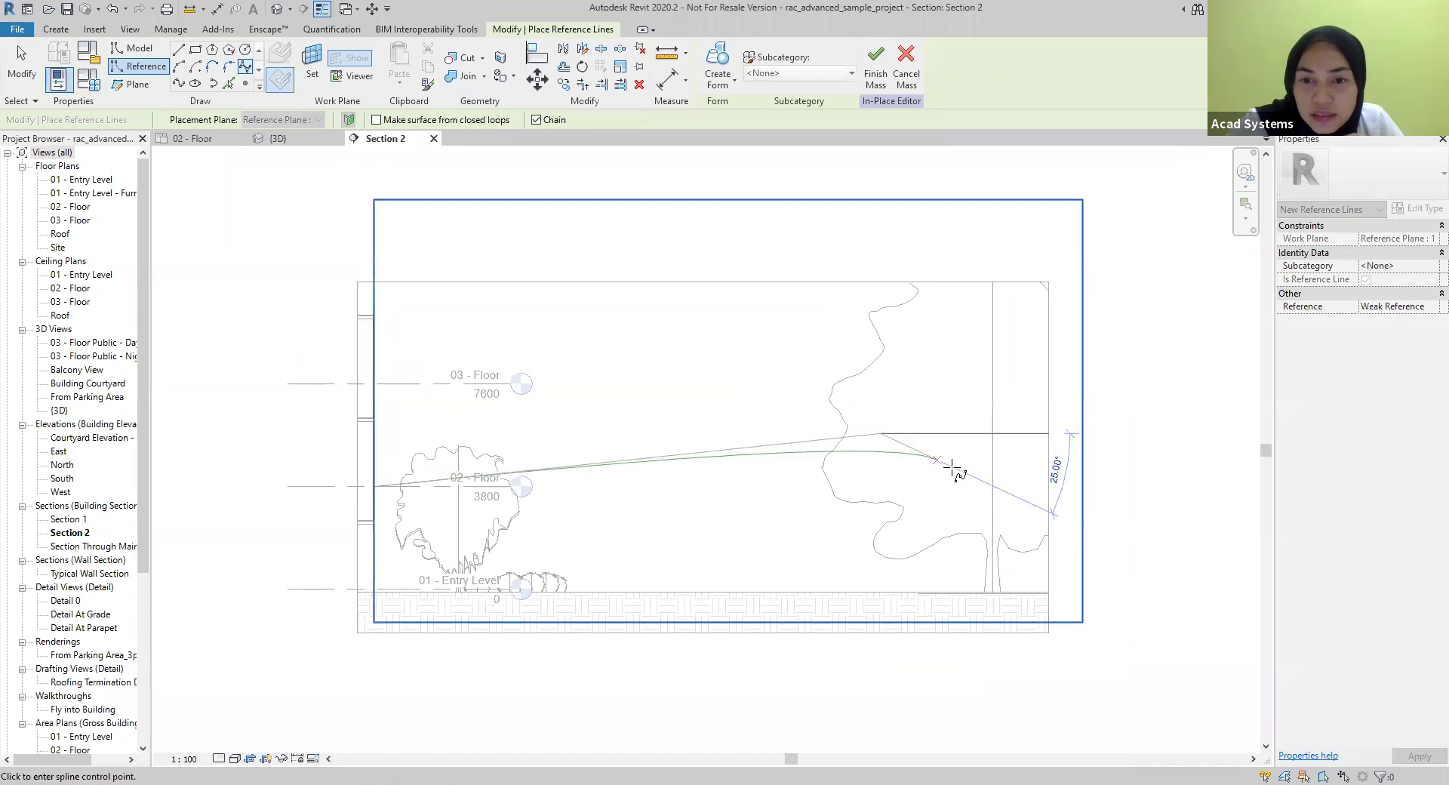
left_click(993, 487)
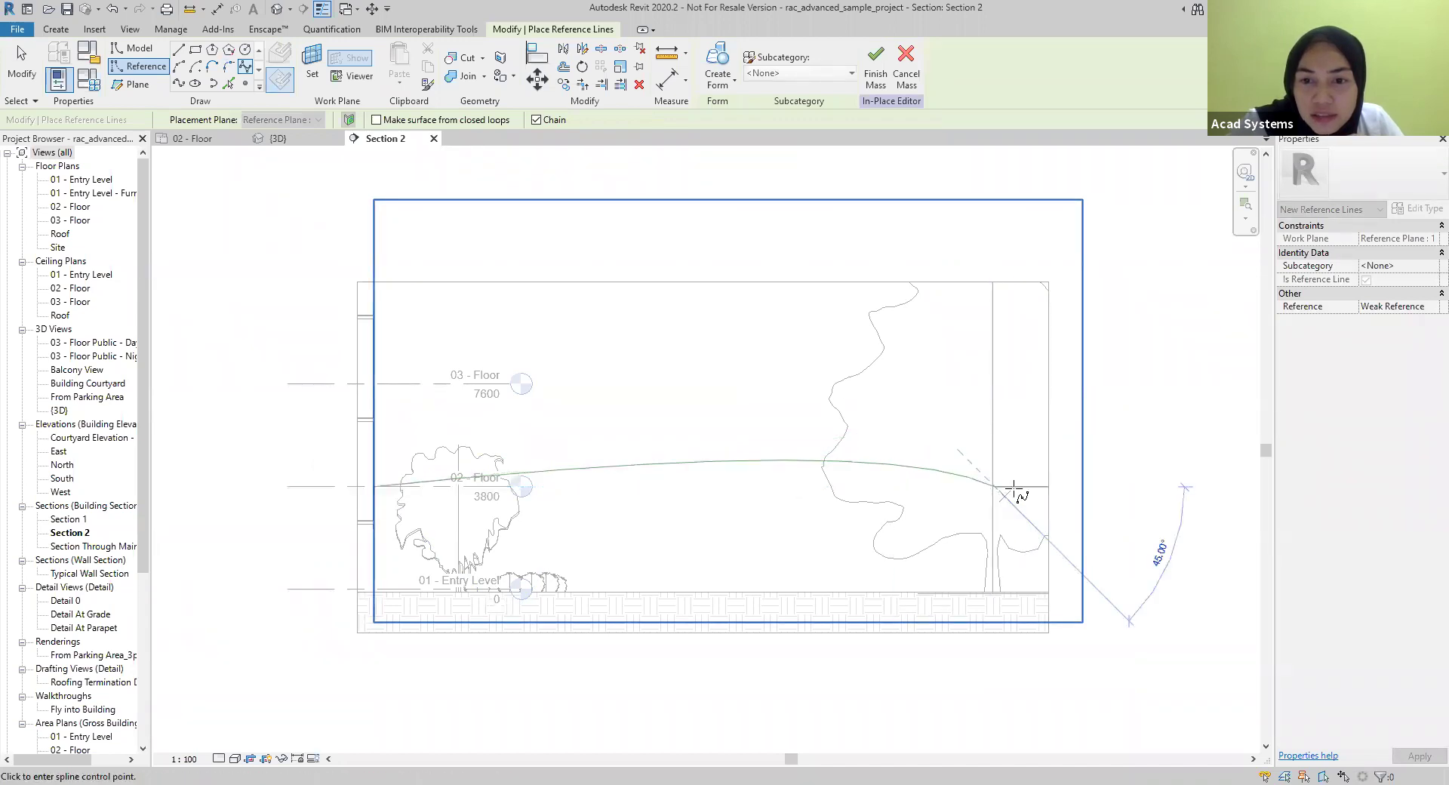
left_click(1045, 436)
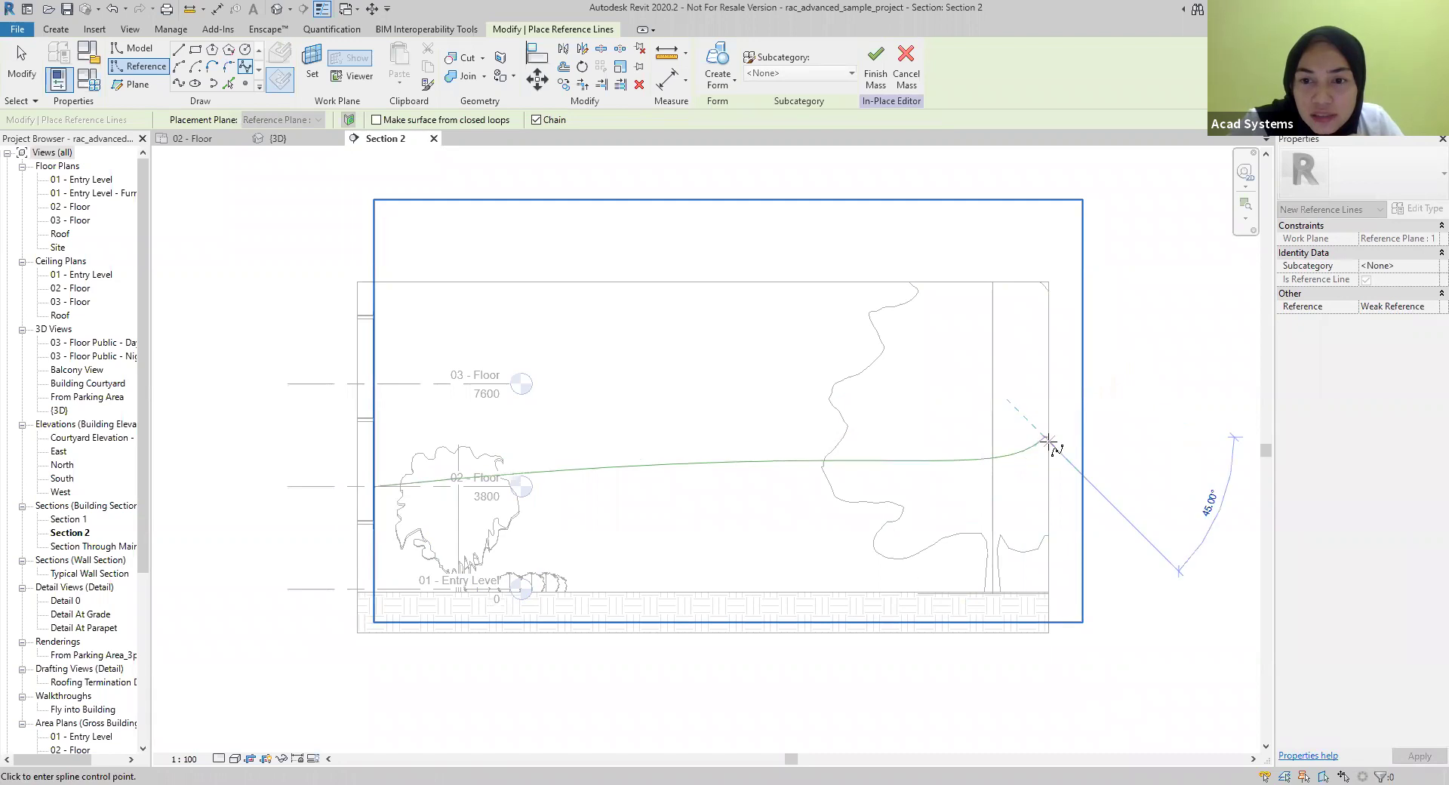
double_click(1045, 487)
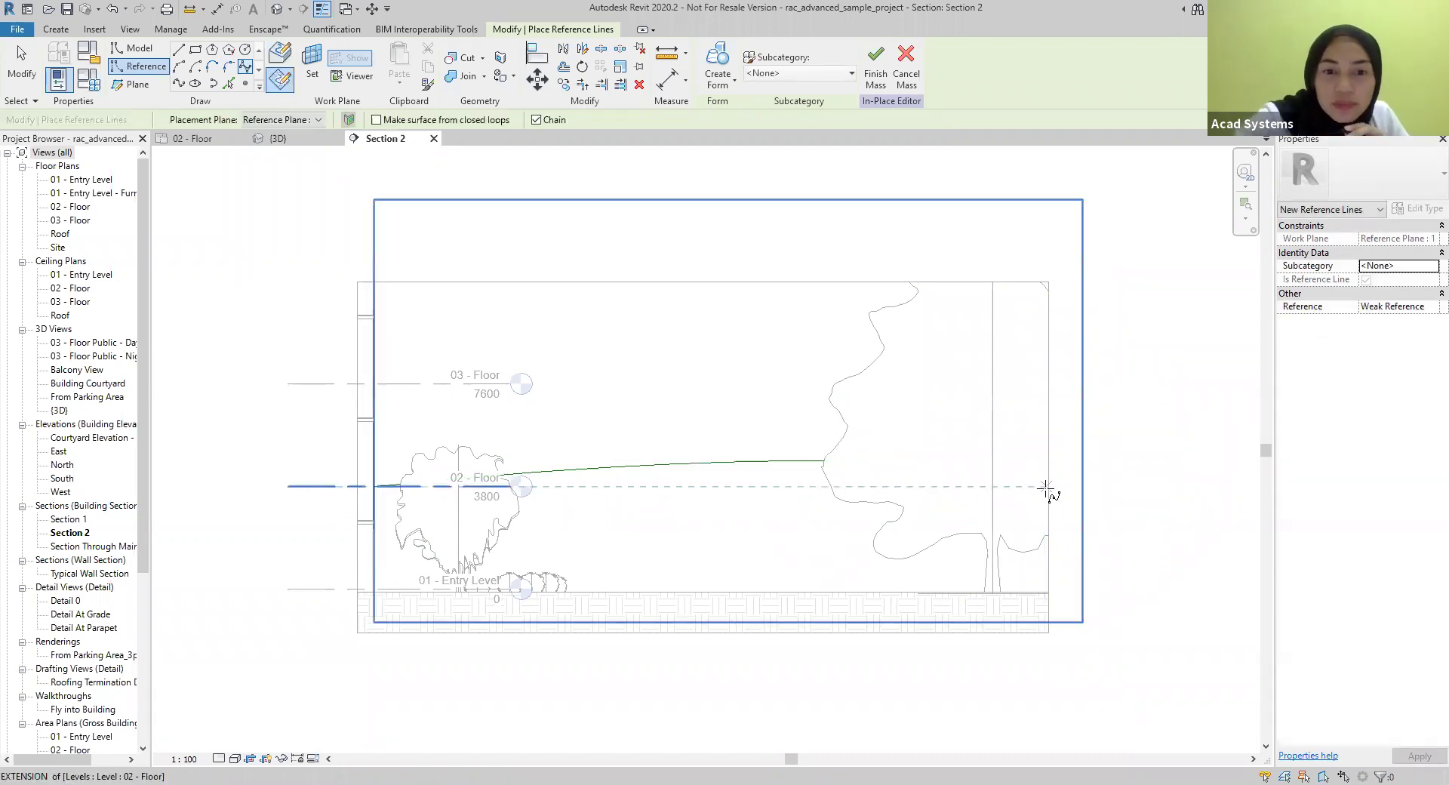
key("Escape")
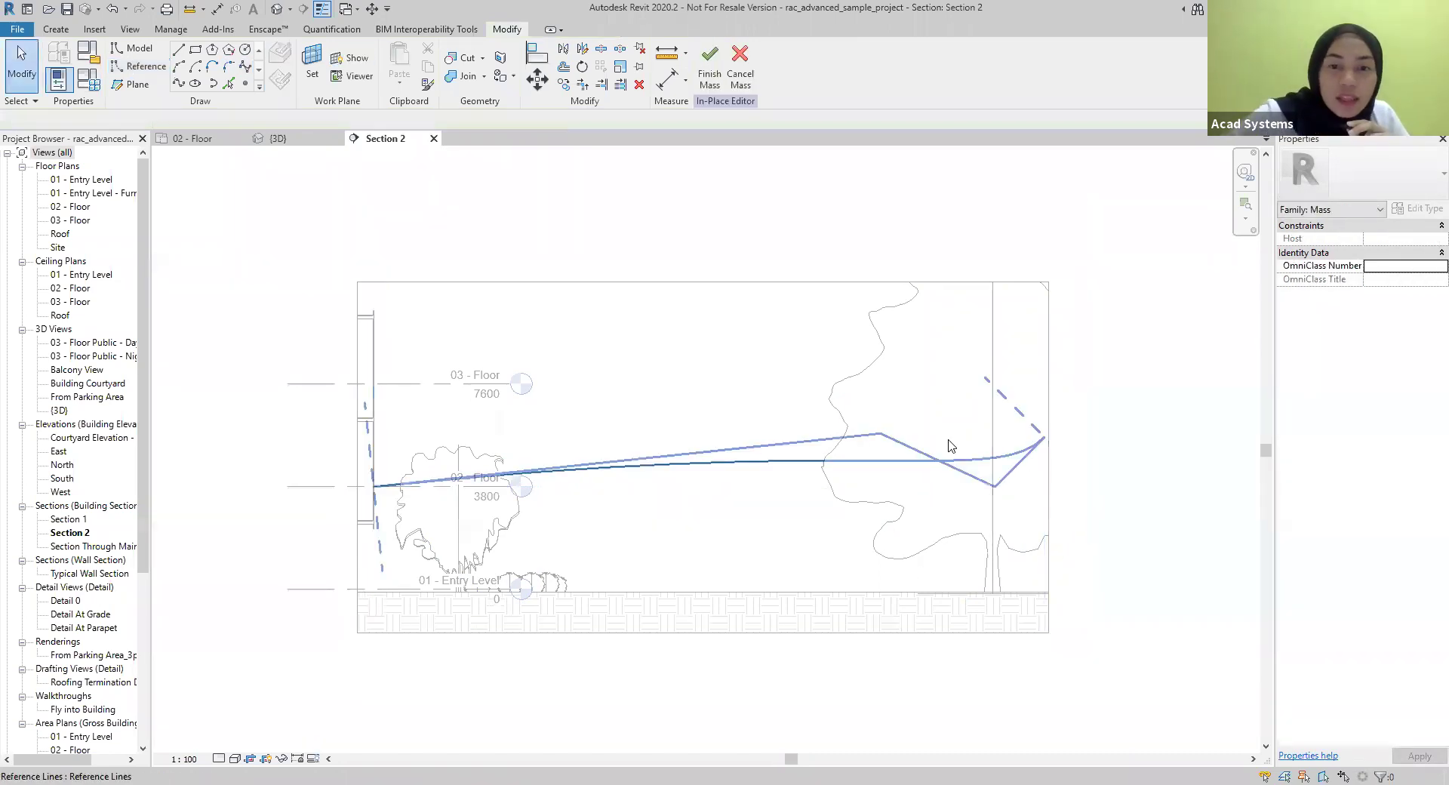
key("Escape")
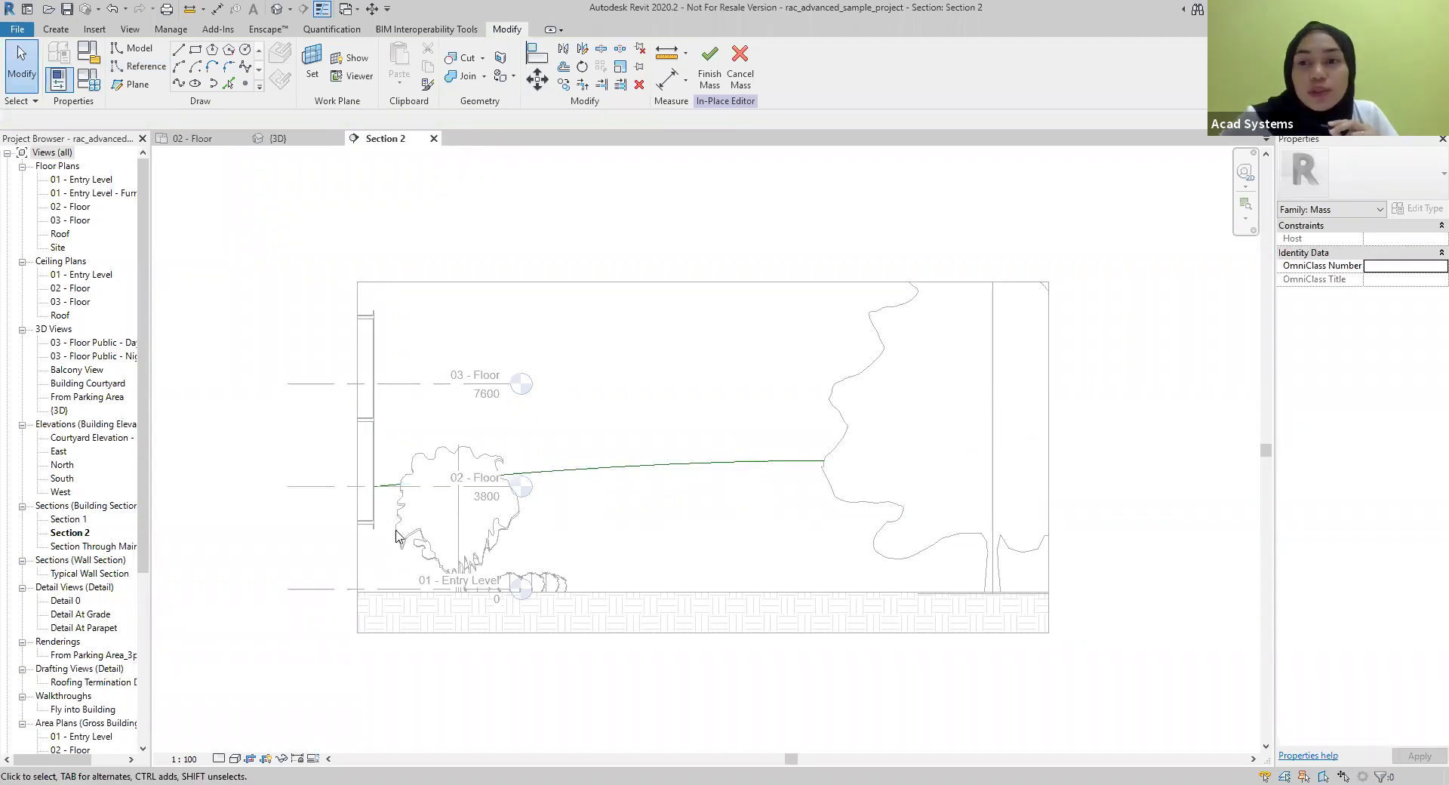
On Reference Plane : 2, draw an upward-bulging arc reference line of about 22.5° from the facade at level 02 - Floor to the far section boundary
left_click(142, 69)
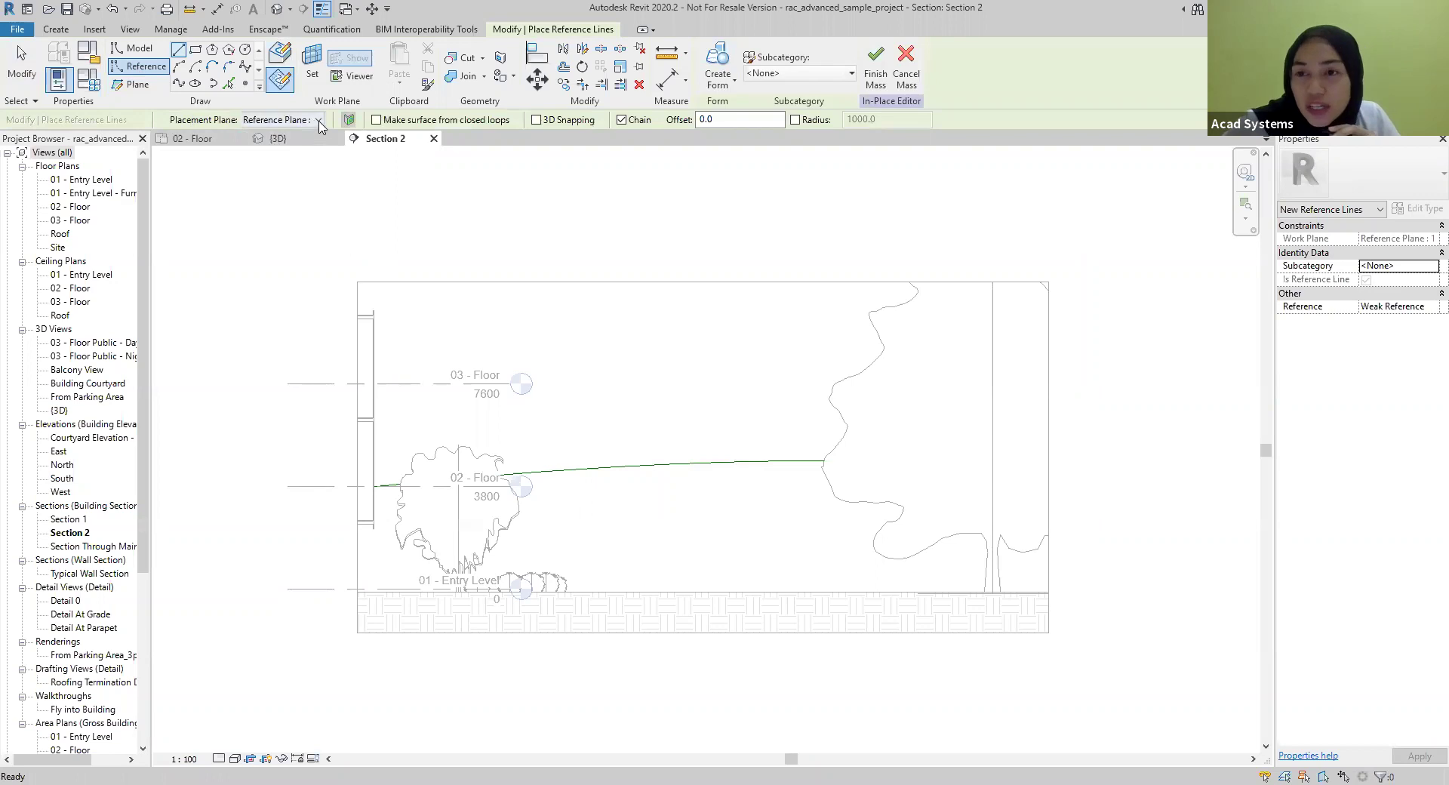
left_click(319, 121)
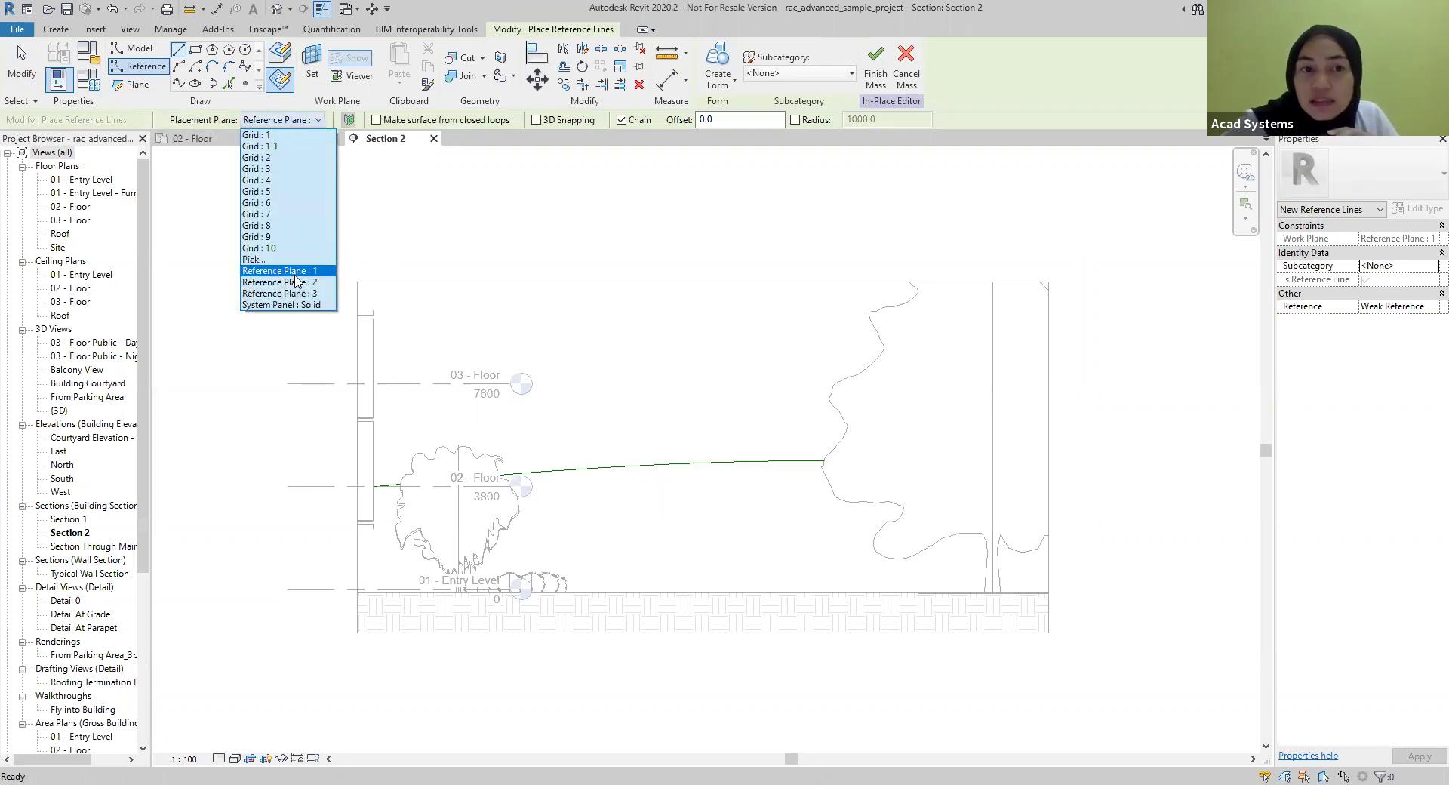
left_click(300, 284)
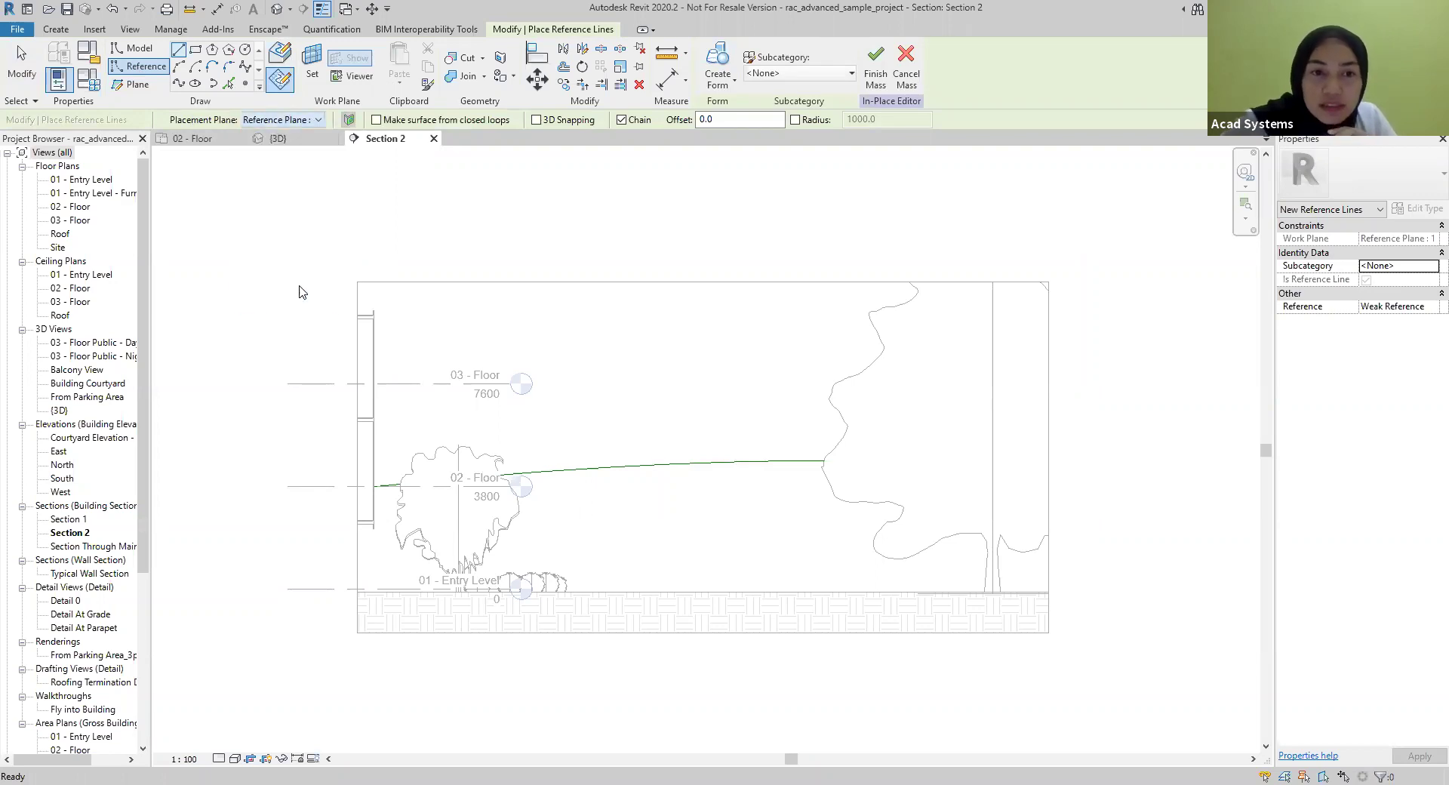
left_click(180, 68)
left_click(320, 119)
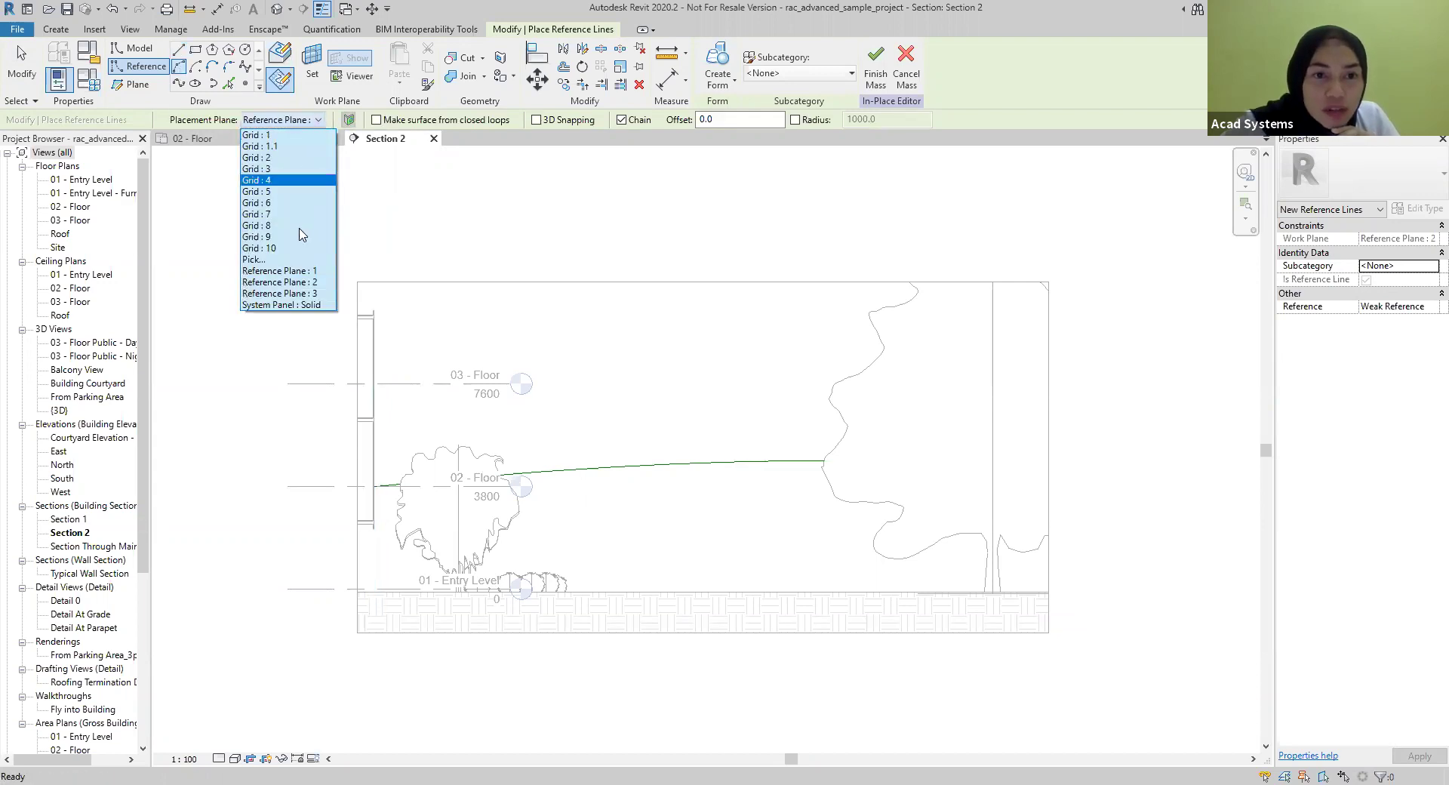
left_click(312, 284)
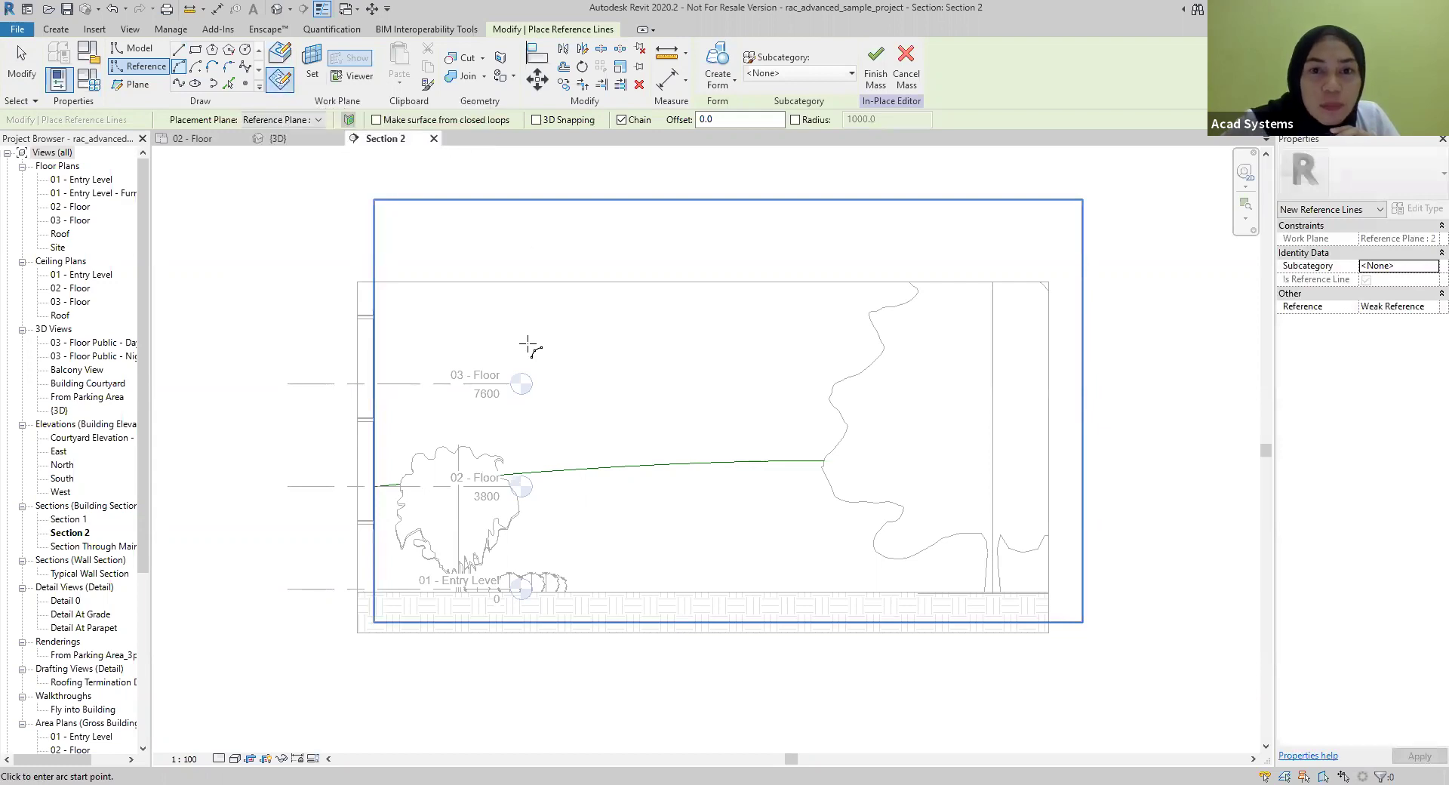
left_click(375, 485)
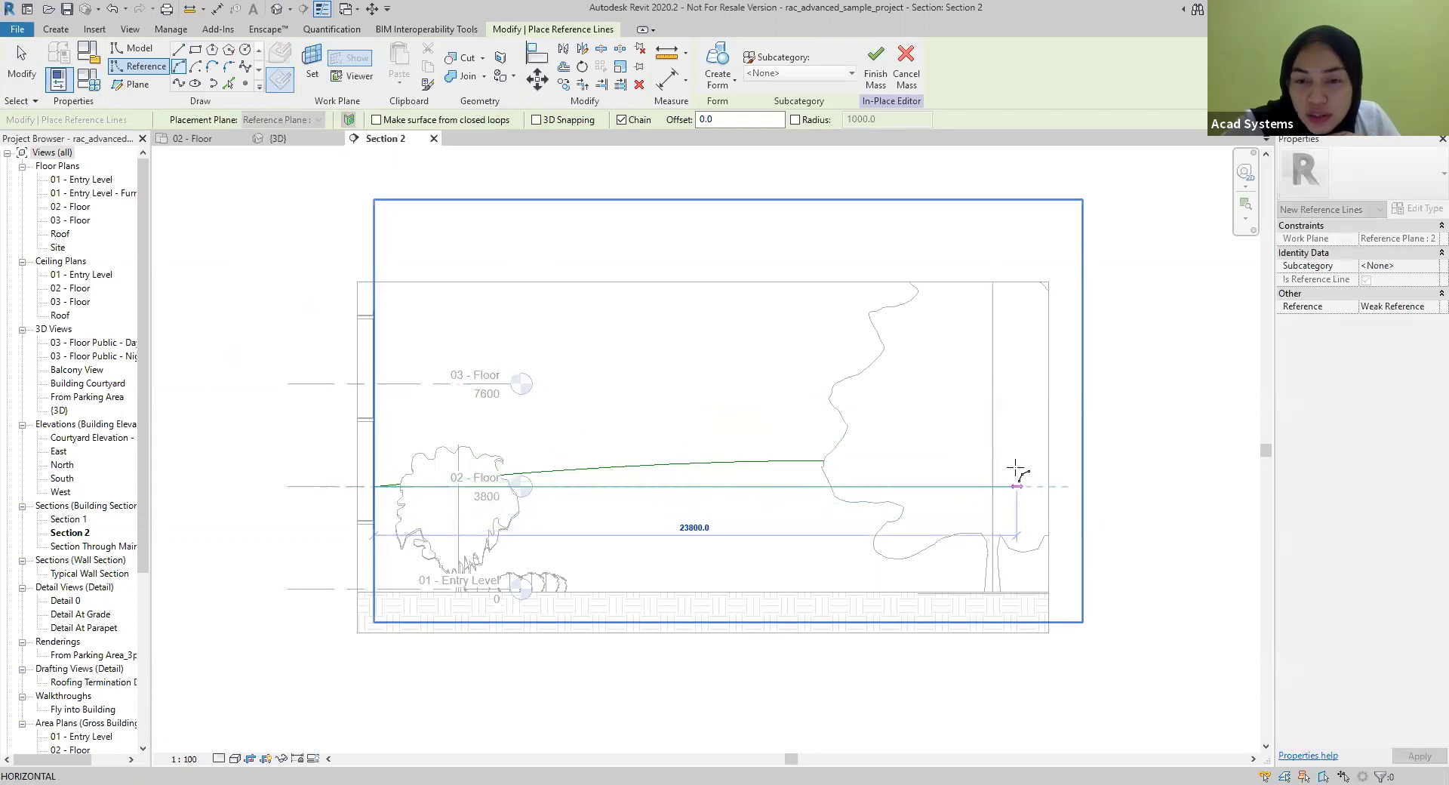
left_click(1045, 461)
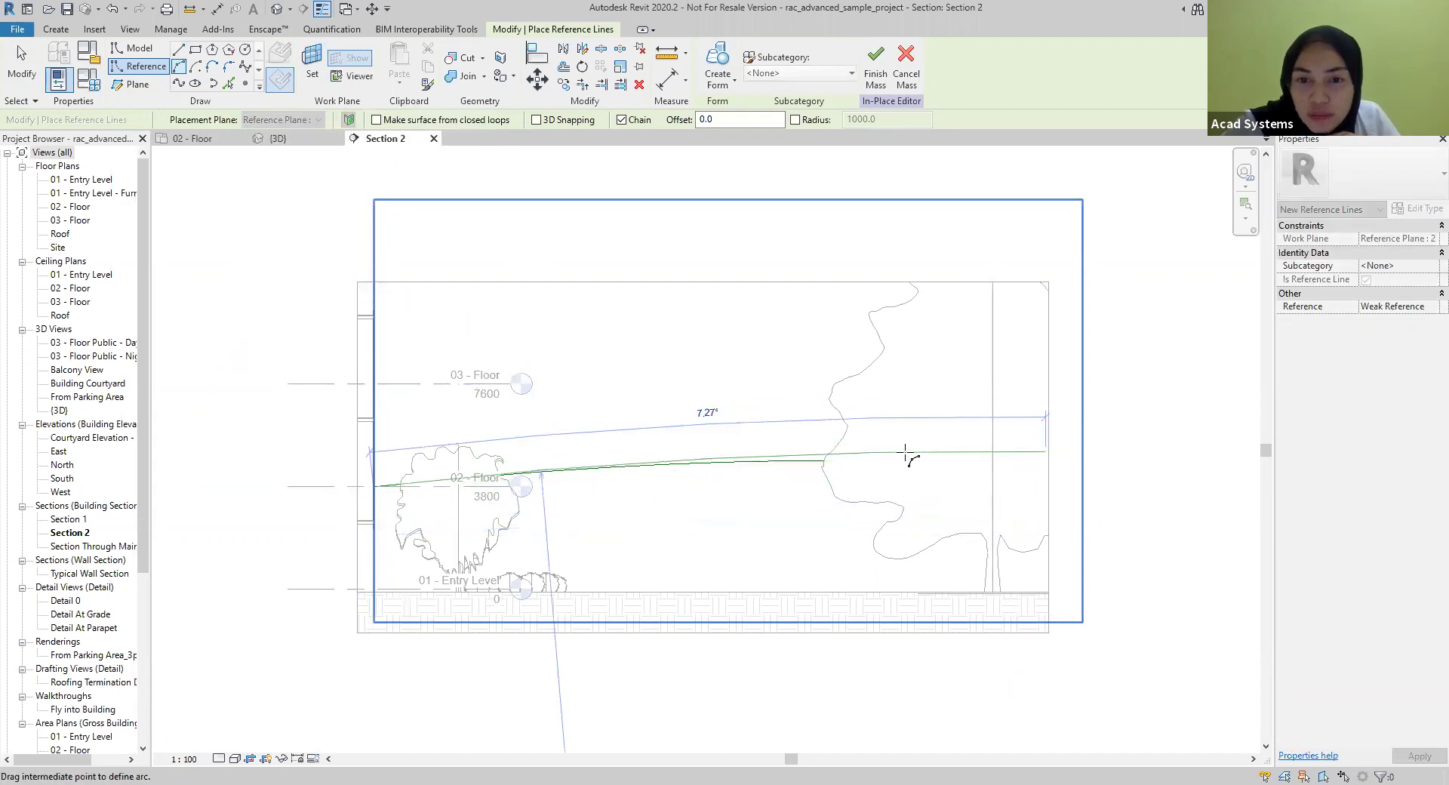
left_click(743, 436)
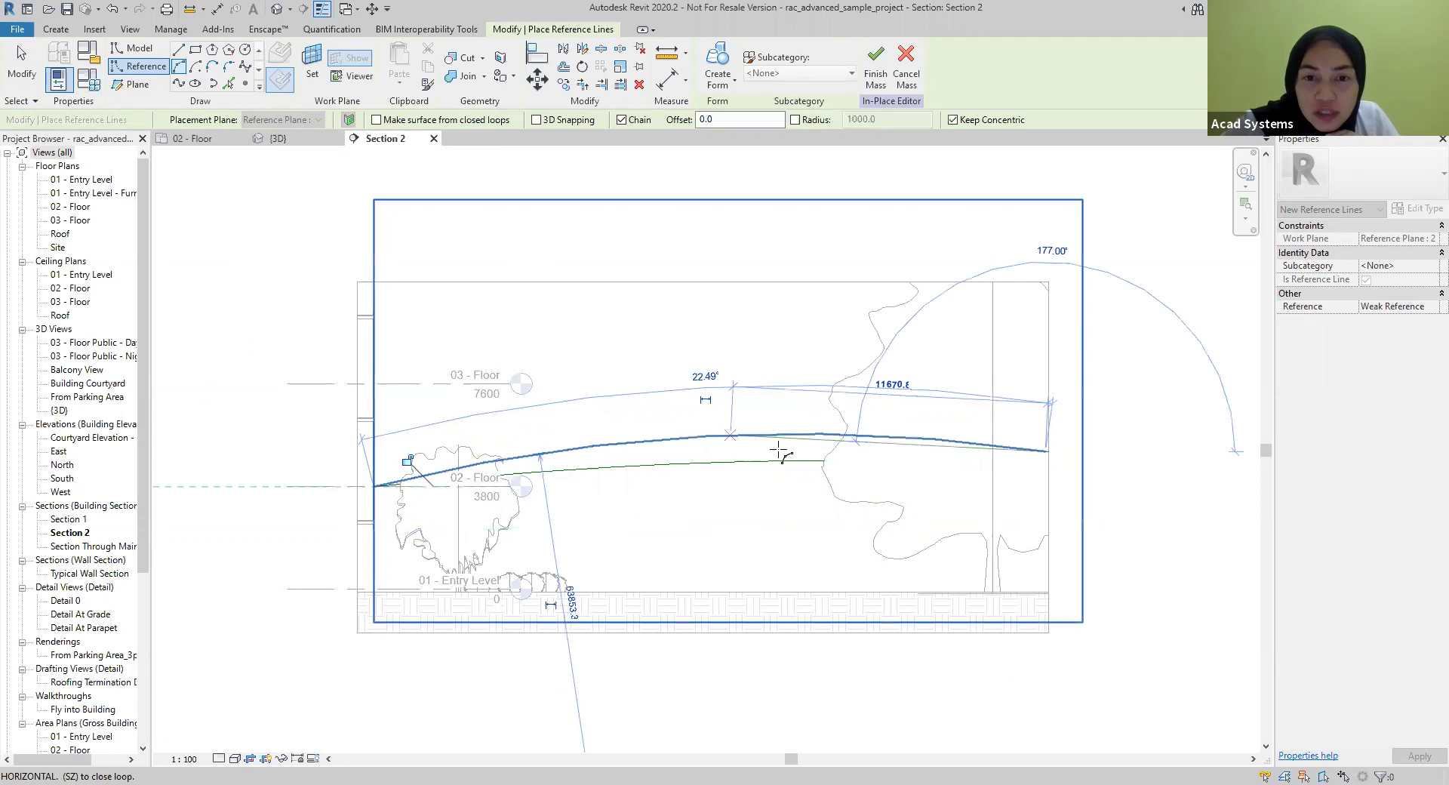
key("Escape")
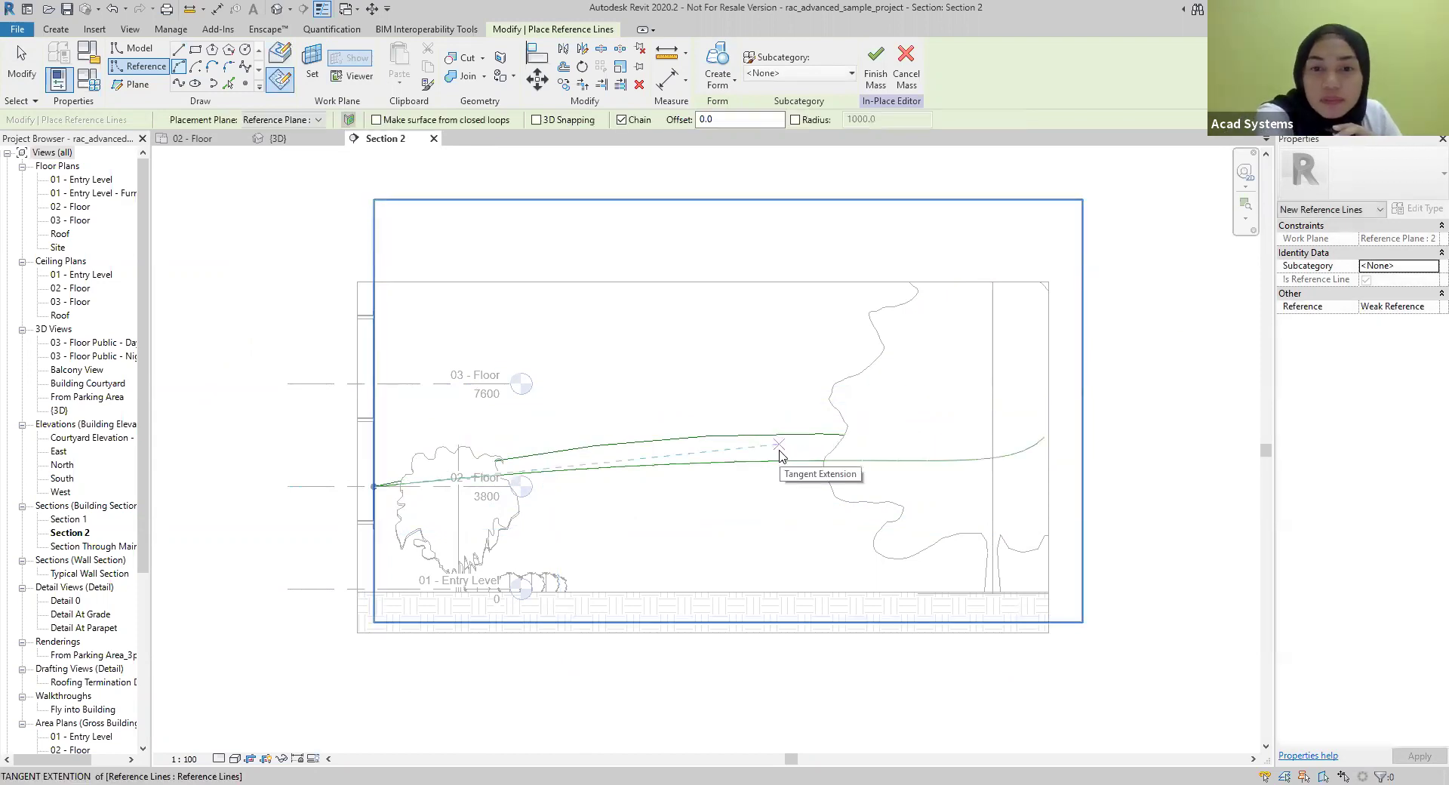
key("Escape")
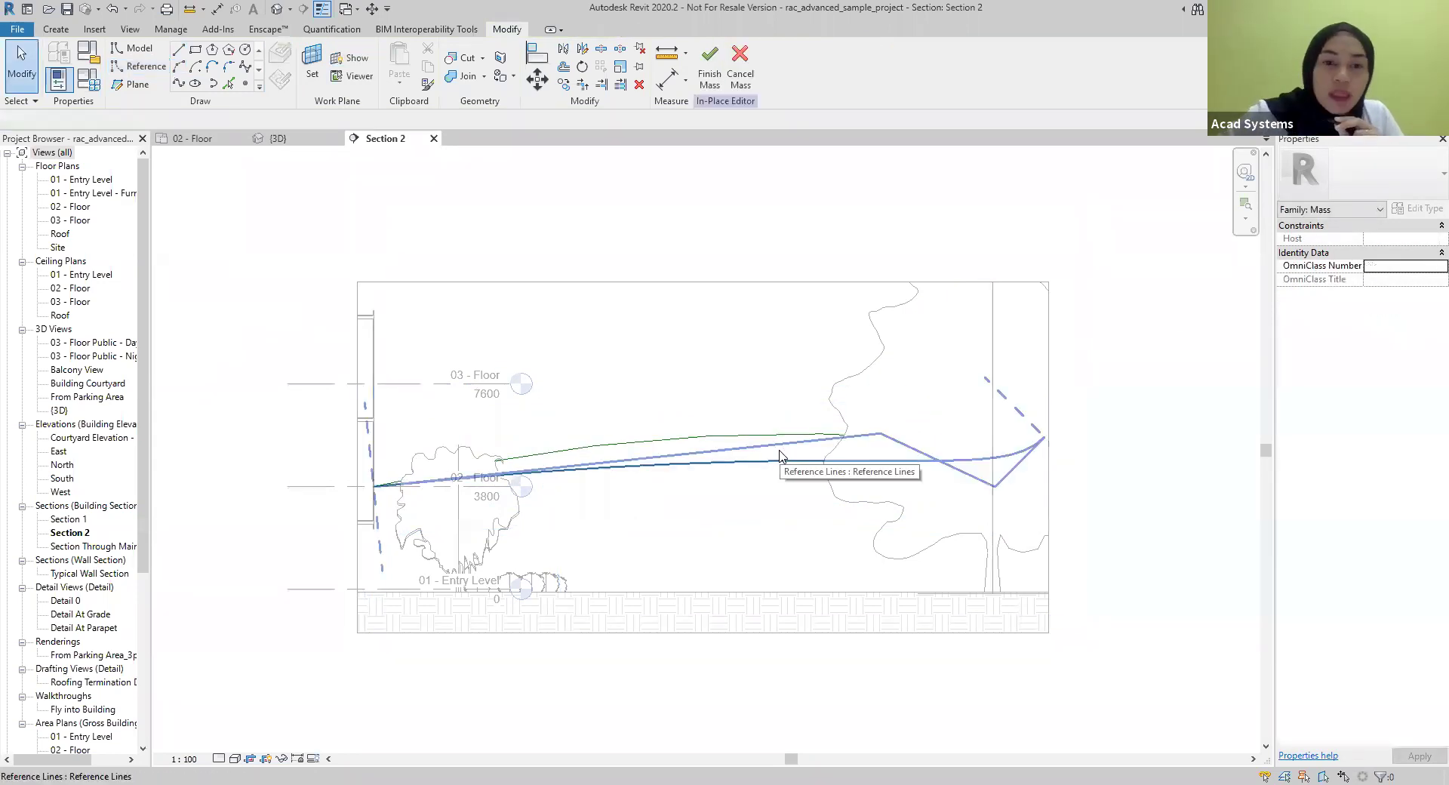
On Reference Plane : 3, draw a sagging arc reference line from the facade between levels 02 and 03 to above 03 - Floor at the far section boundary
left_click(143, 66)
left_click(318, 120)
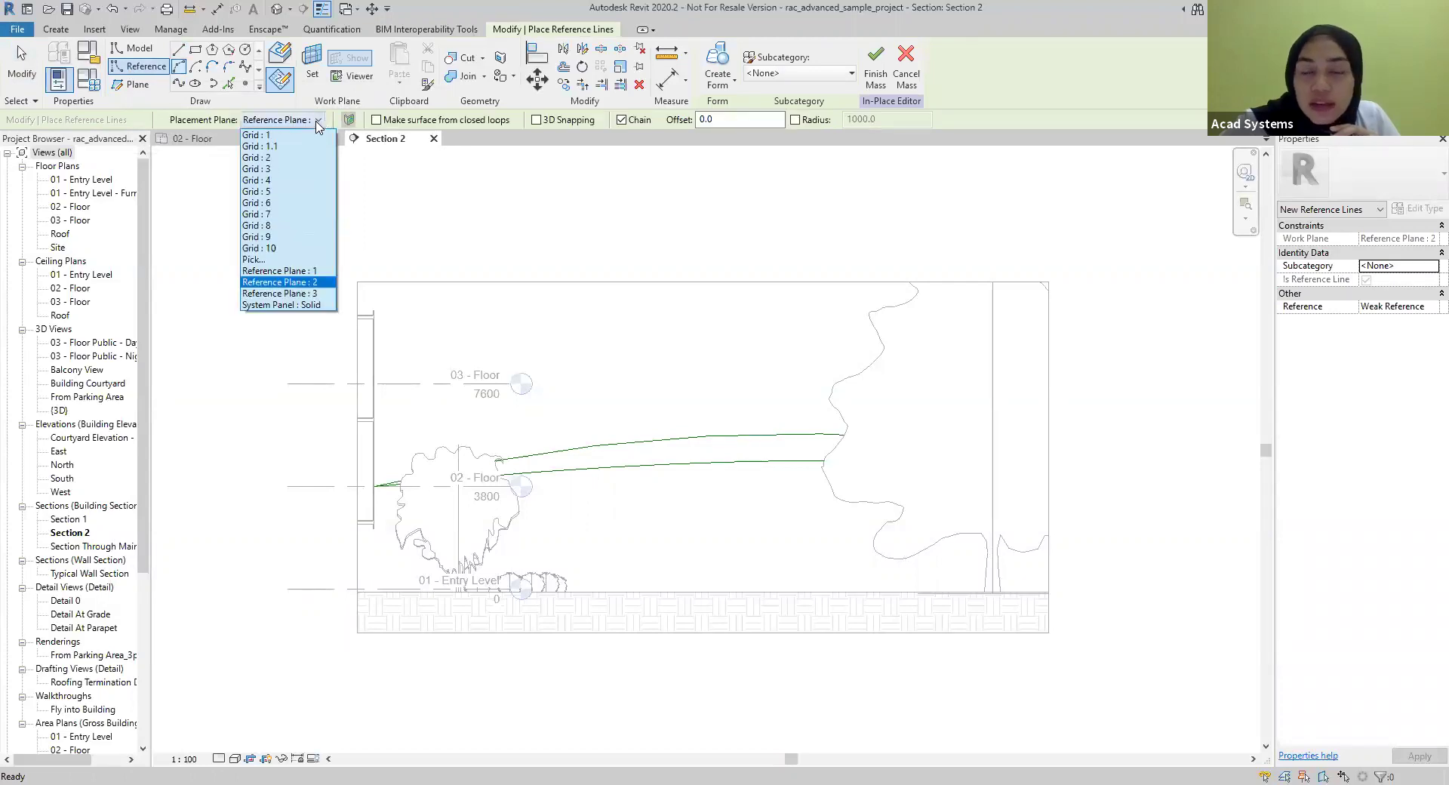
left_click(295, 303)
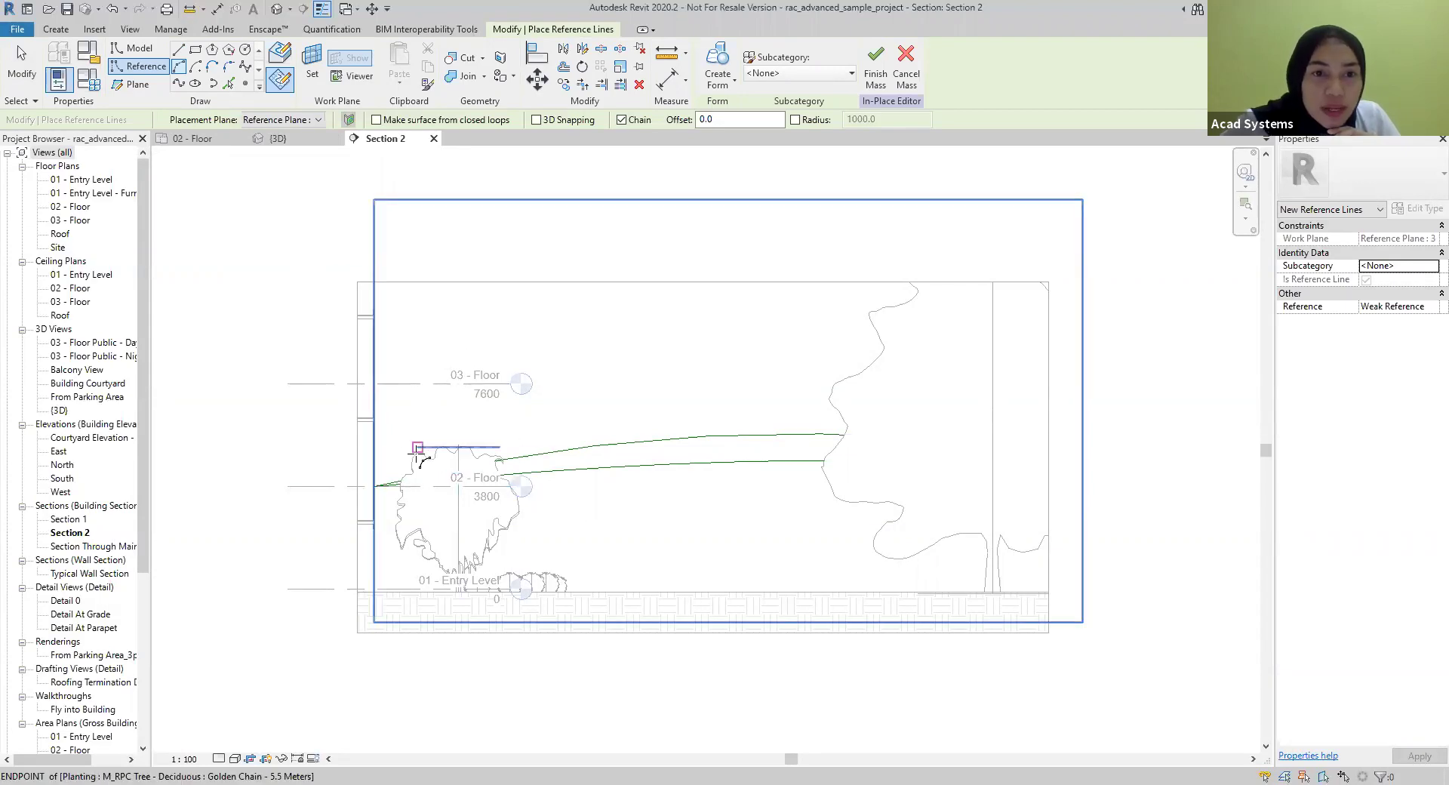
left_click(378, 429)
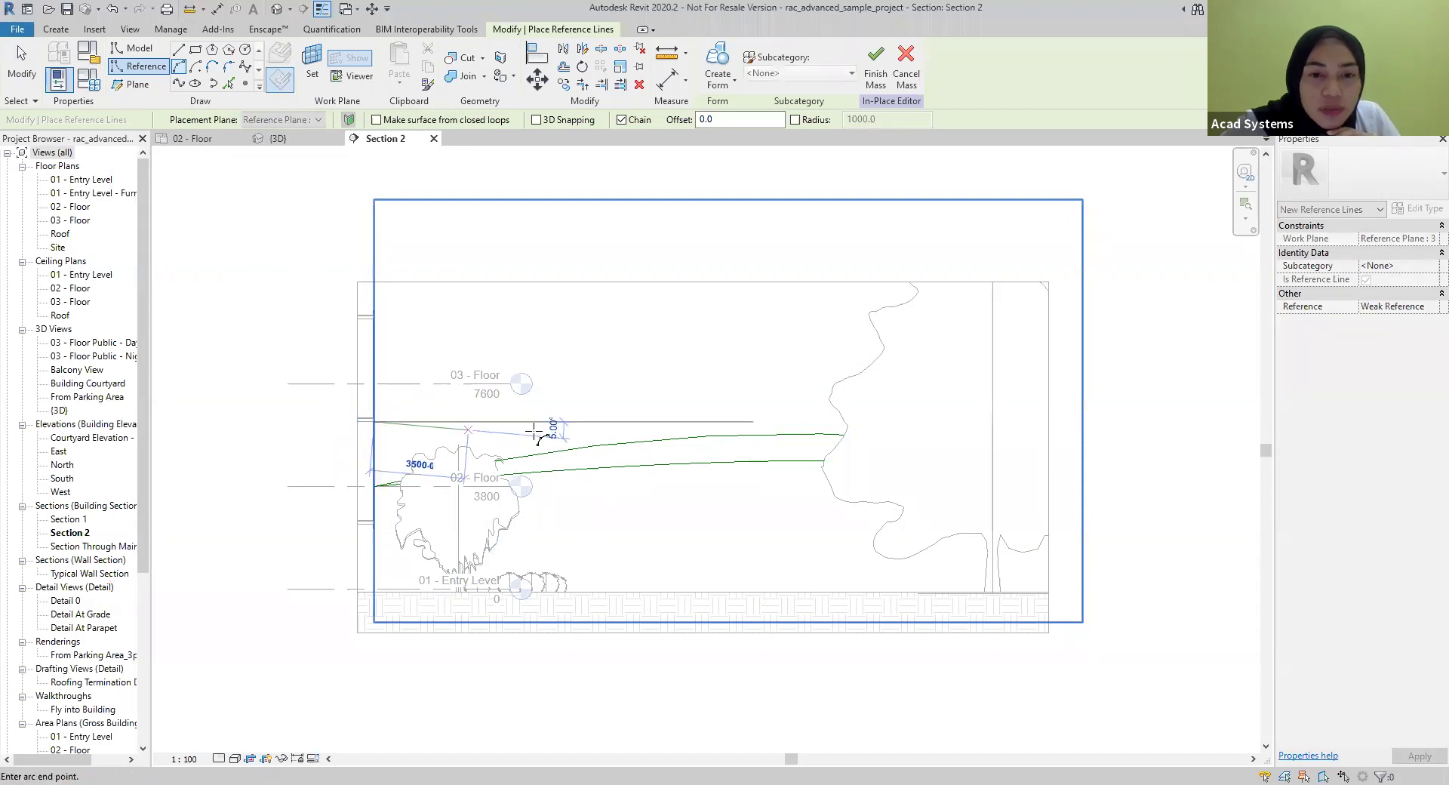
left_click(1046, 340)
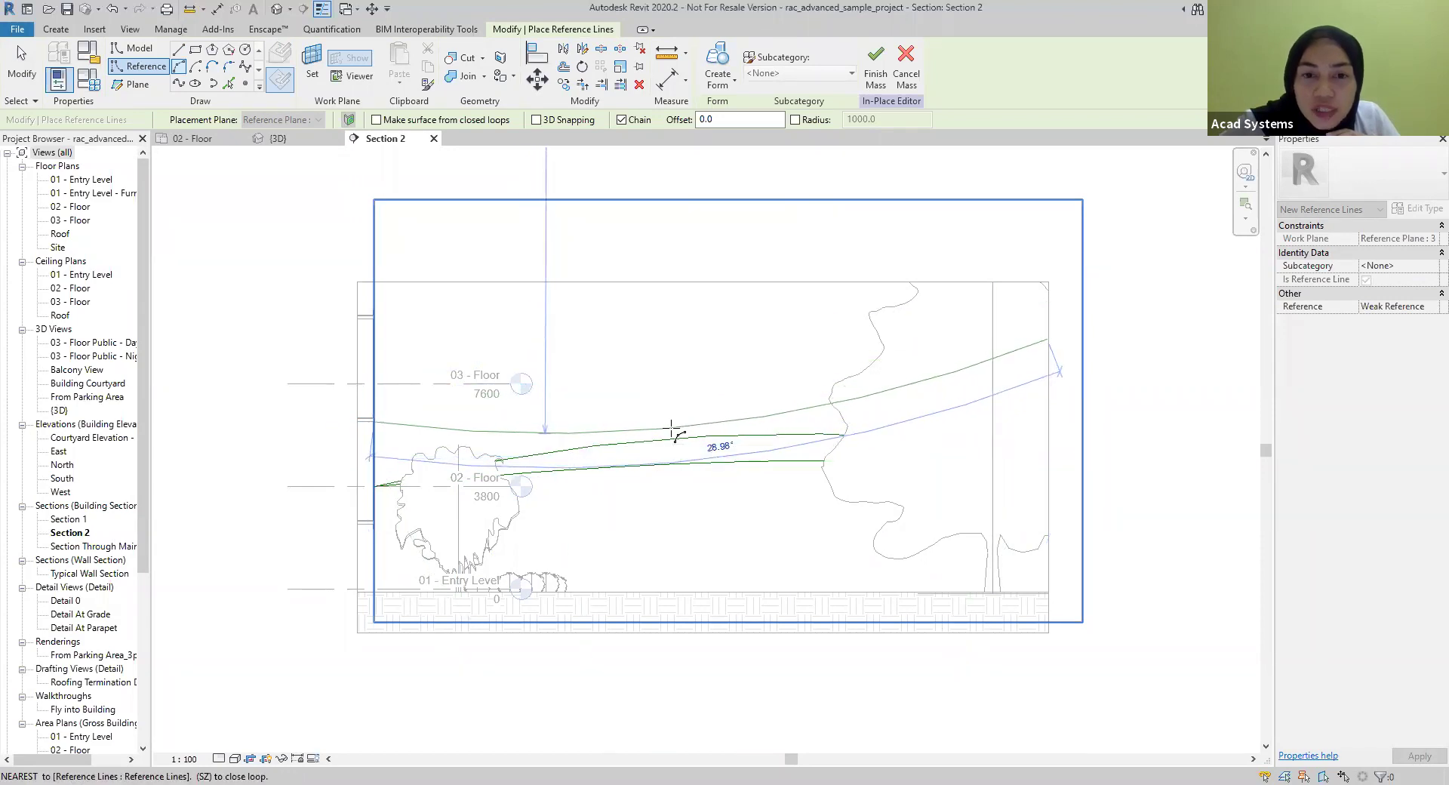
left_click(714, 424)
key("Escape")
key("Escape")
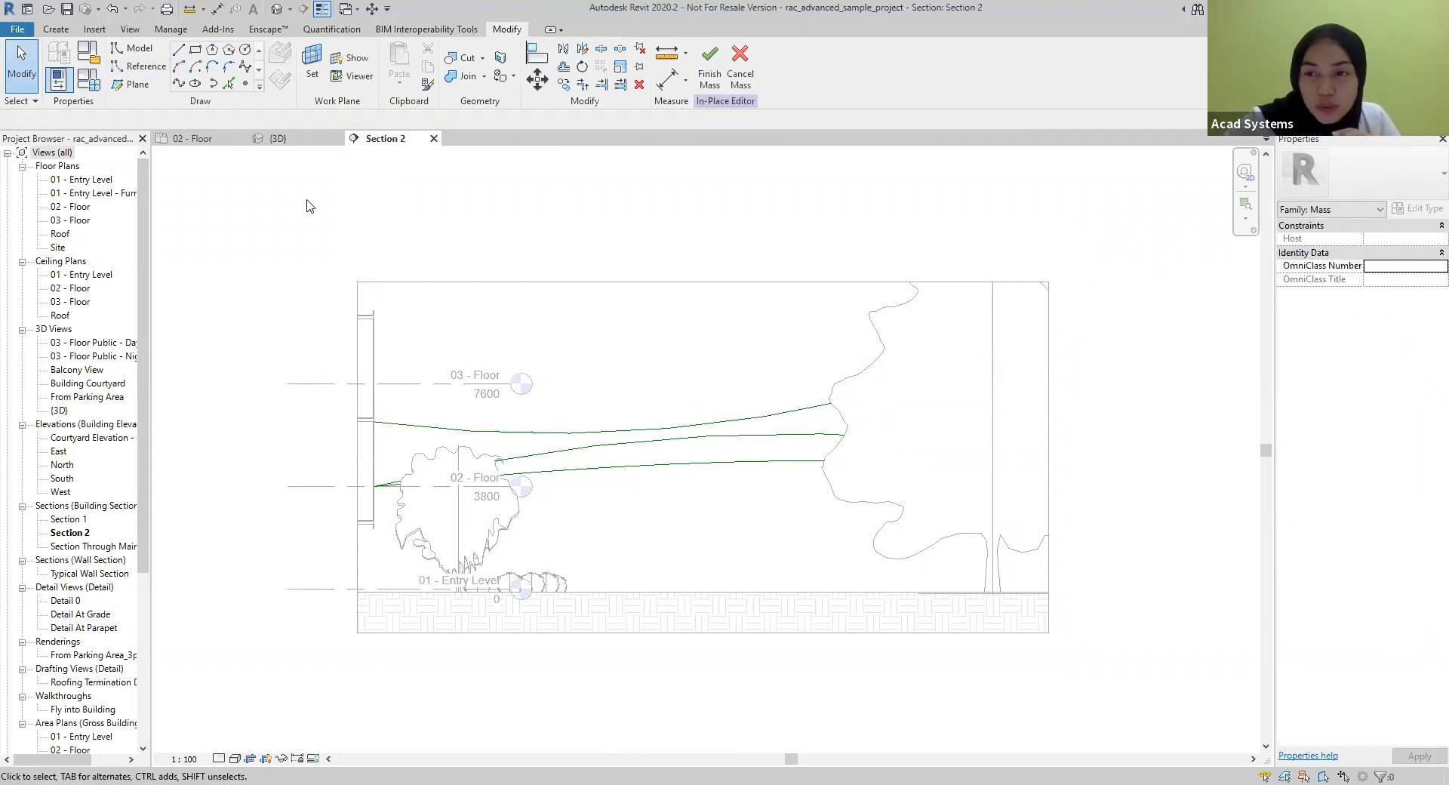
Switch to the 3D view and examine the three curved reference lines over the parking area
left_click(283, 139)
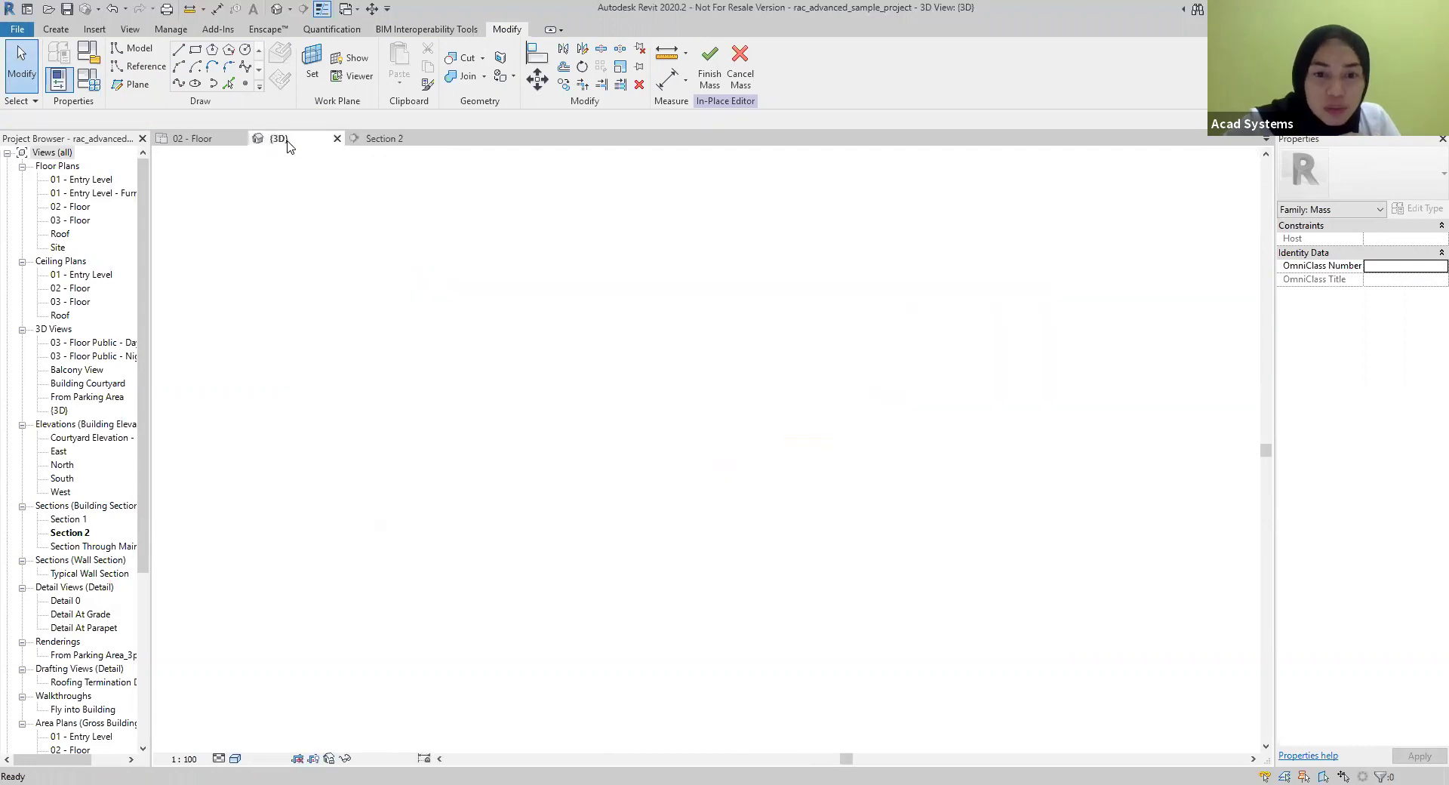
scroll(606, 473, "down", 1)
middle_click_drag(566, 464, 675, 351)
scroll(459, 413, "up", 5)
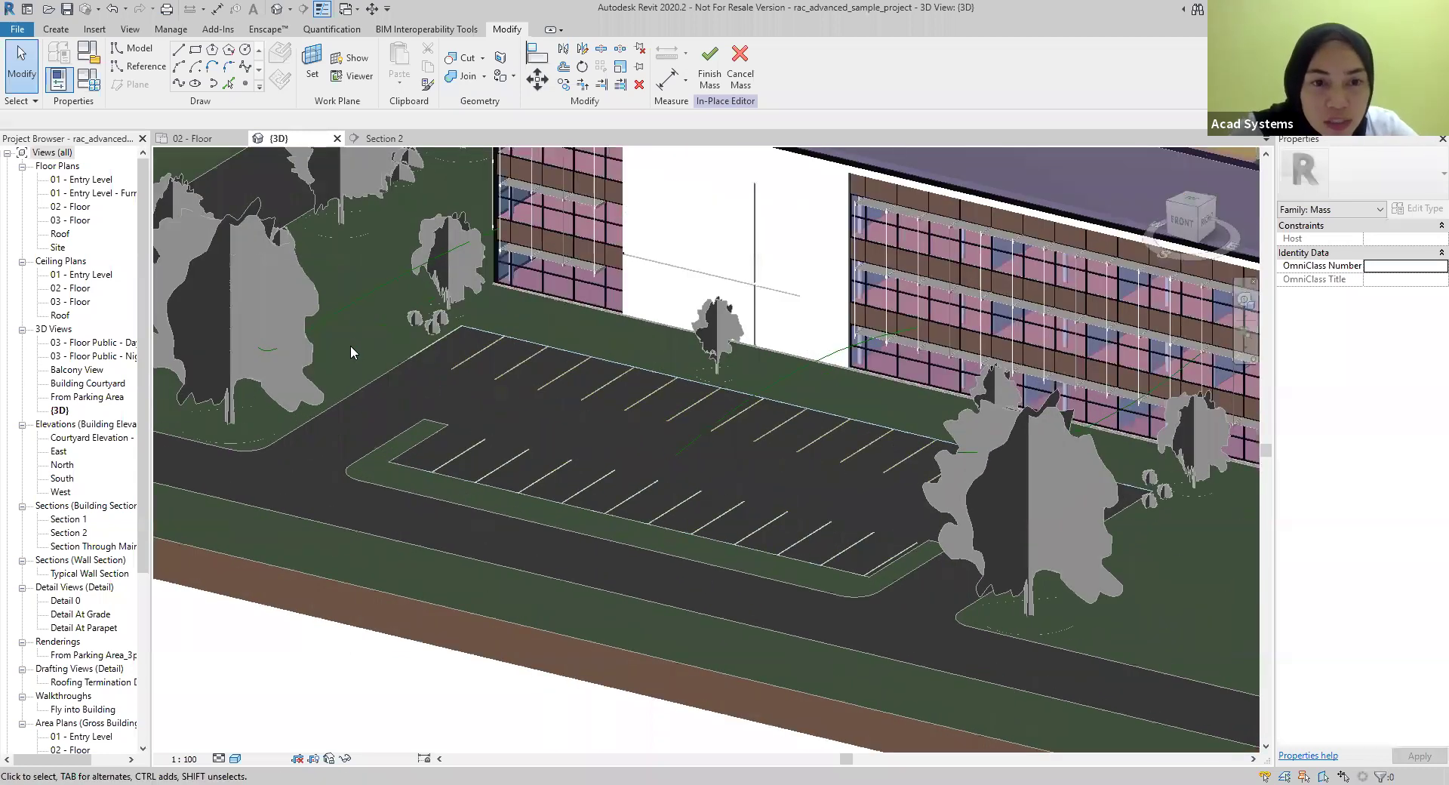
scroll(381, 329, "up", 3)
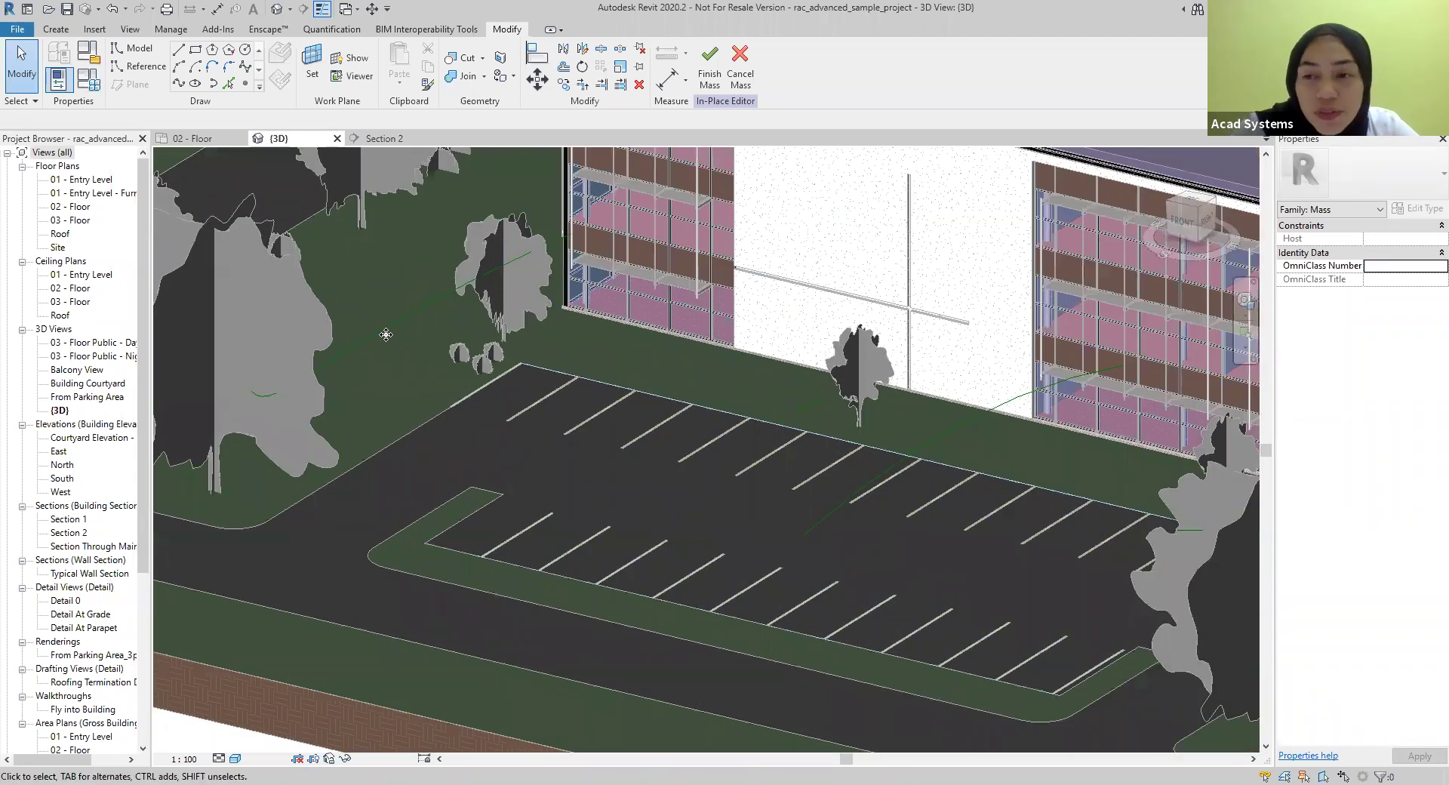
left_click(385, 334)
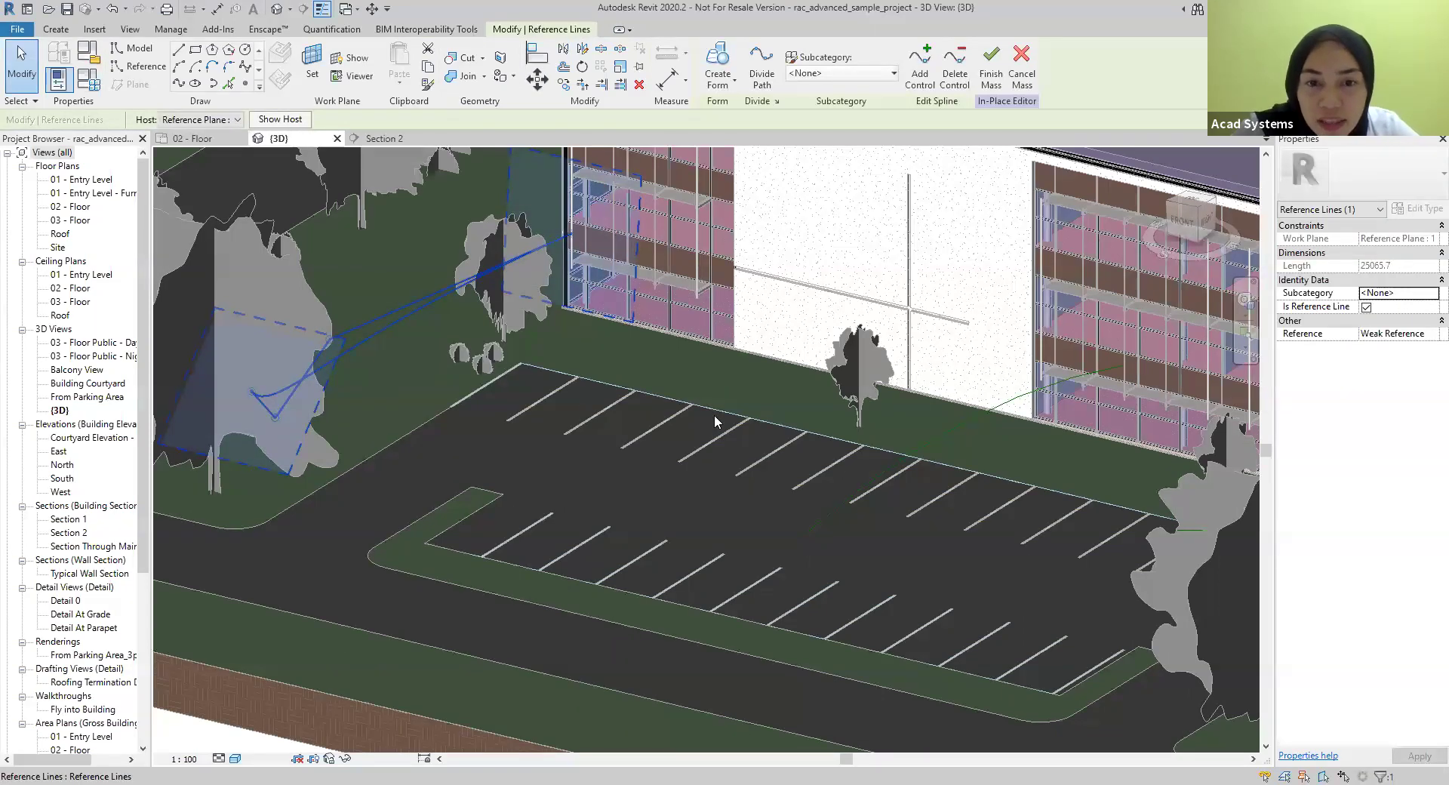
scroll(715, 421, "down", 2)
middle_click_drag(818, 487, 851, 452)
left_click(866, 352)
scroll(818, 507, "down", 1)
scroll(862, 685, "down", 1)
middle_click_drag(862, 685, 692, 644)
scroll(568, 522, "up", 2)
middle_click_drag(732, 520, 669, 528)
scroll(668, 528, "up", 2)
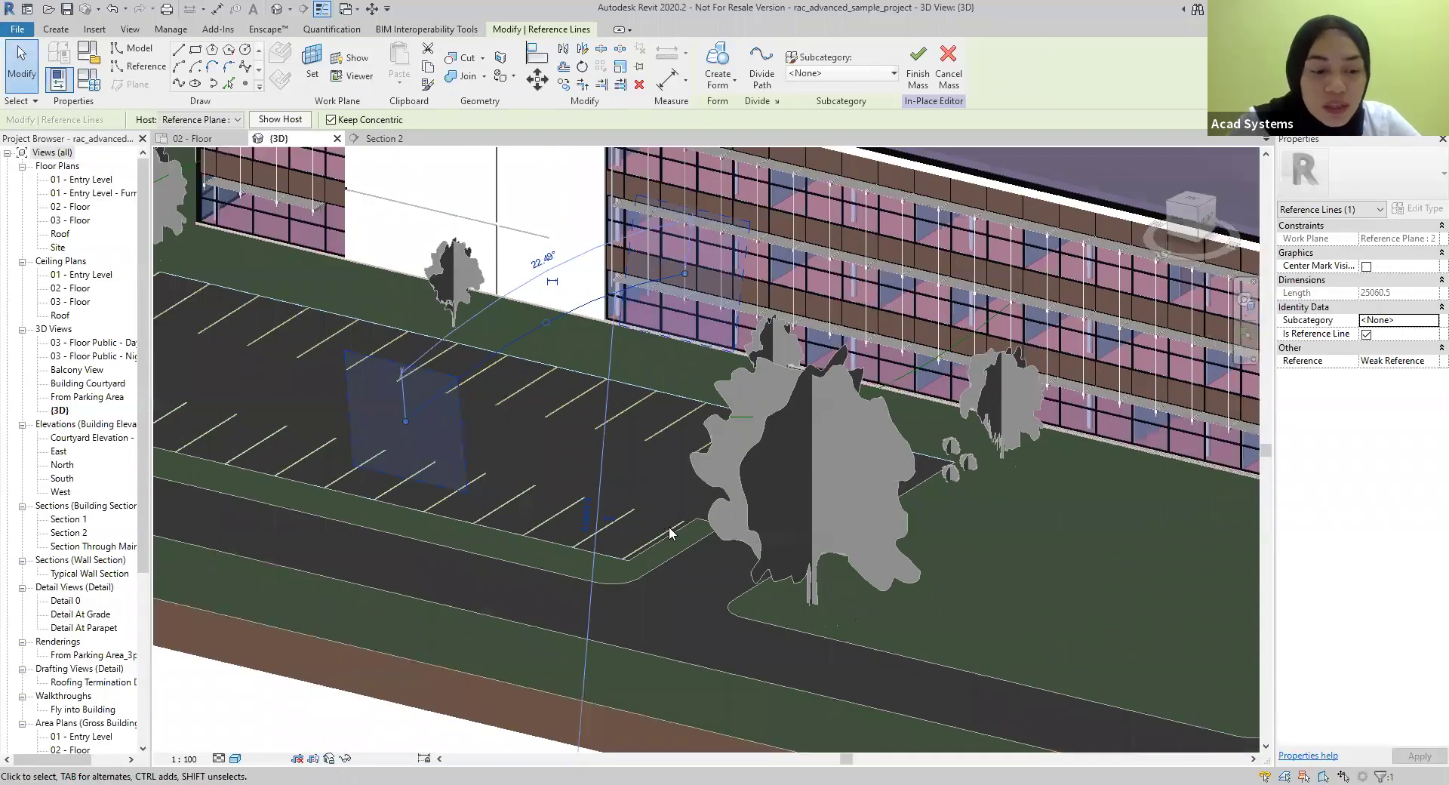
left_click(710, 532)
scroll(667, 537, "down", 2)
middle_click_drag(773, 532, 379, 359, "shift")
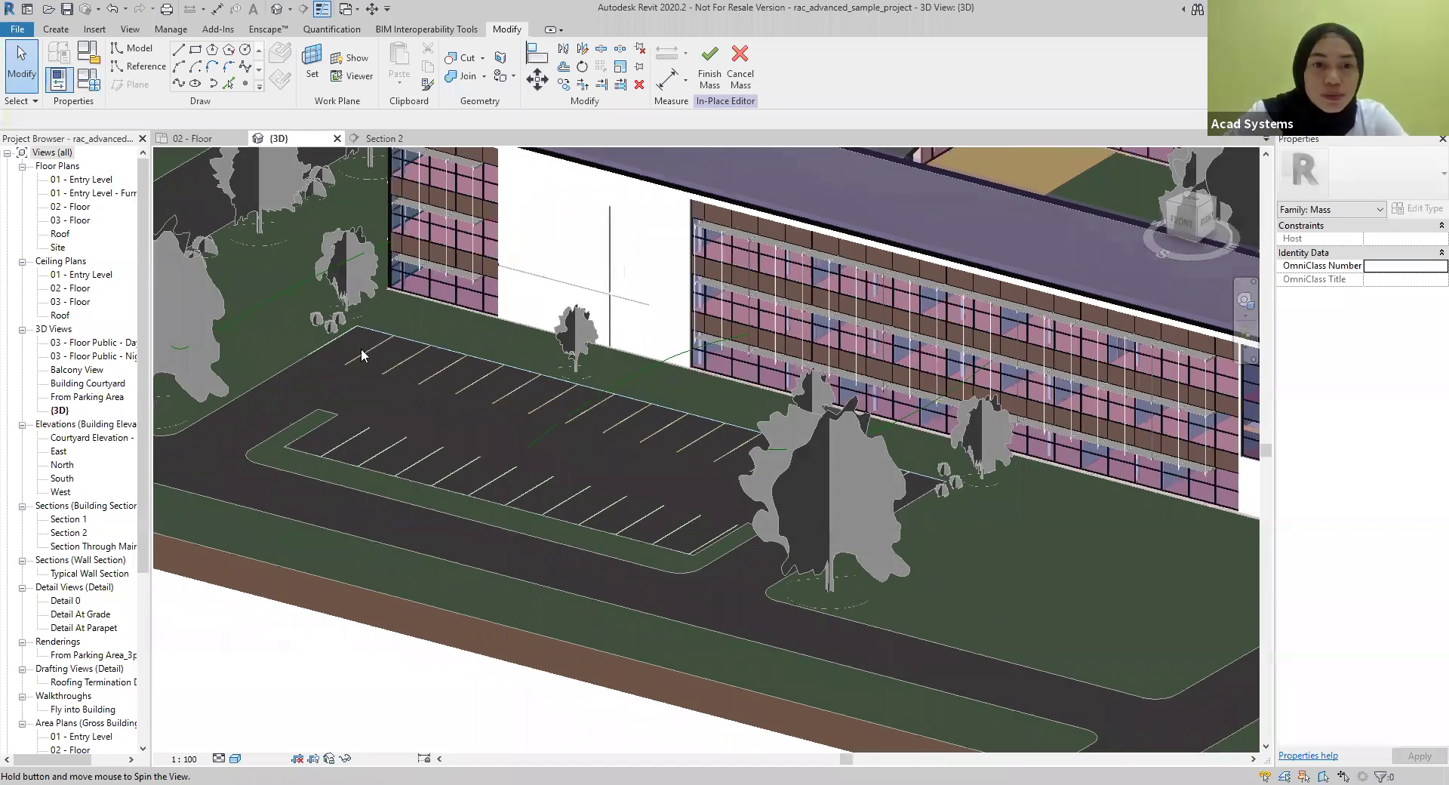
Create a solid form from the three curved reference lines on reference planes 1, 2 and 3
left_click(781, 435)
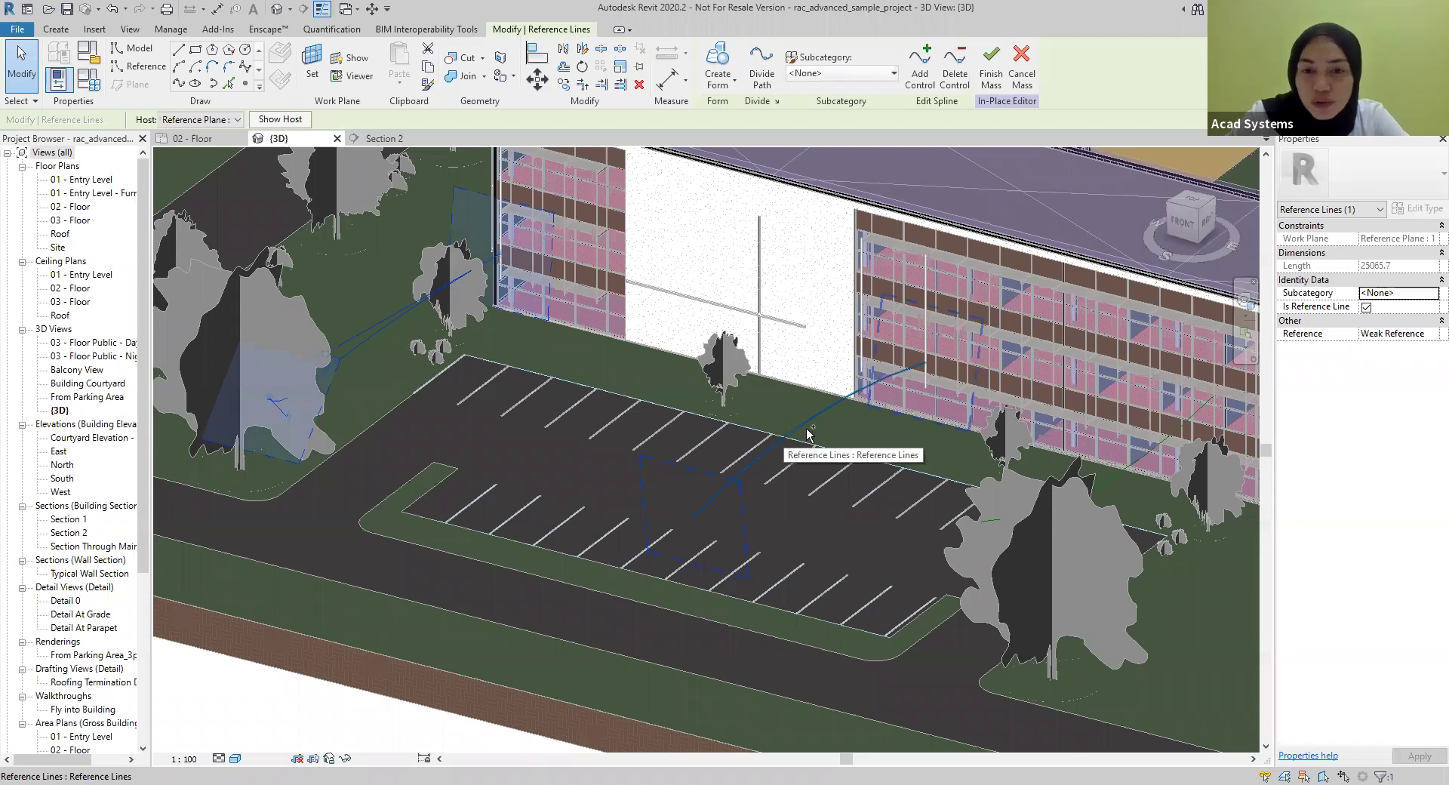
left_click(807, 429, "ctrl")
left_click(853, 419, "ctrl")
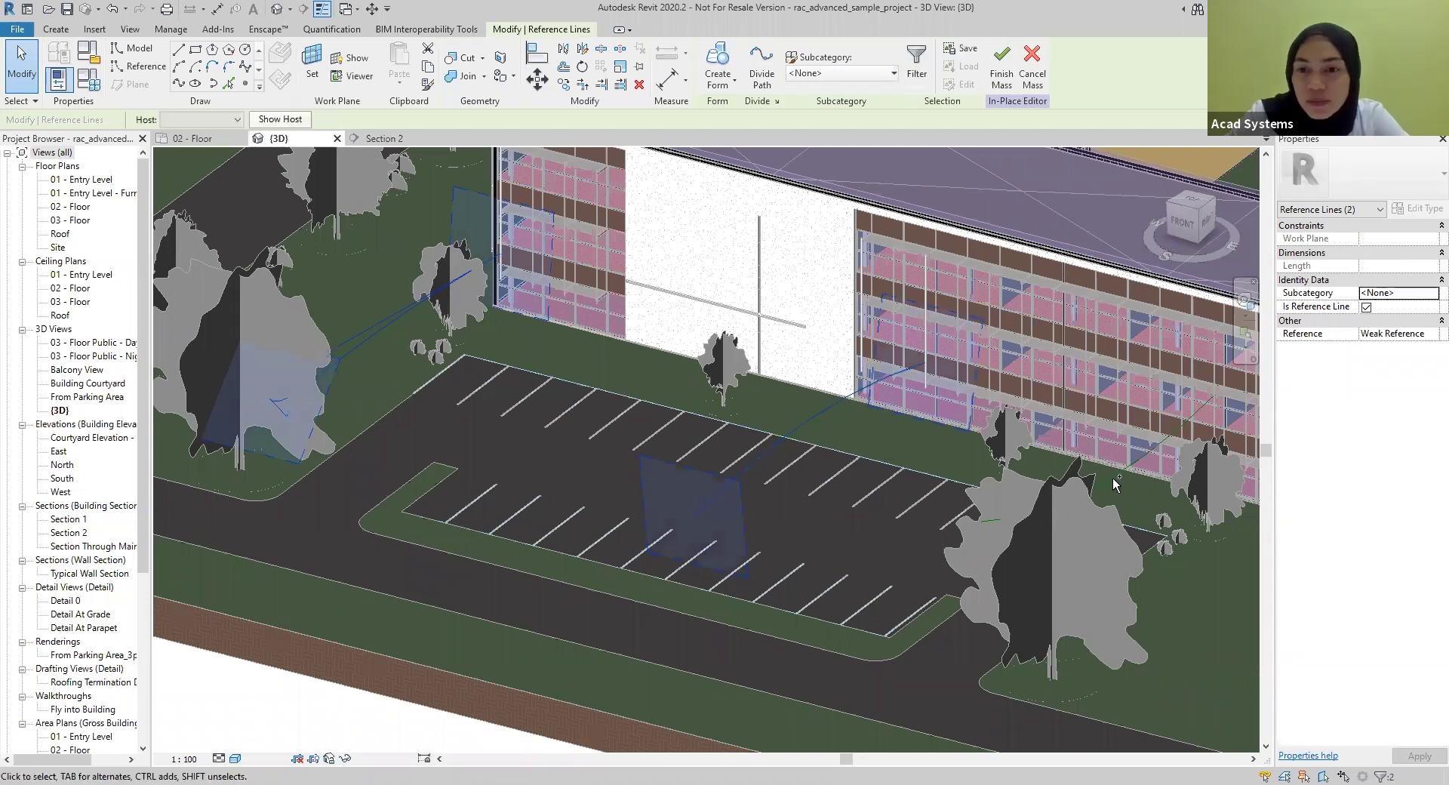
left_click(1115, 484, "ctrl")
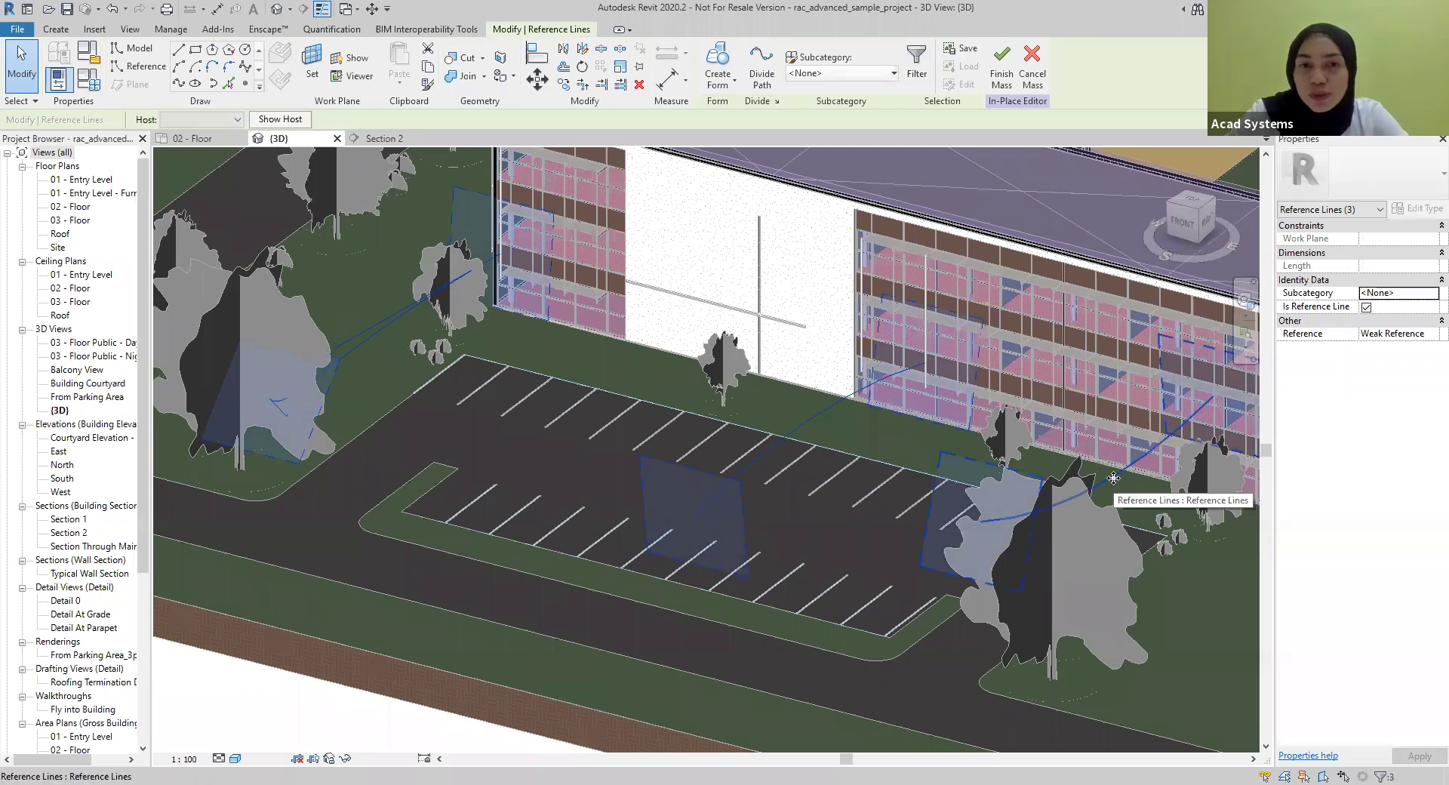
left_click(734, 83)
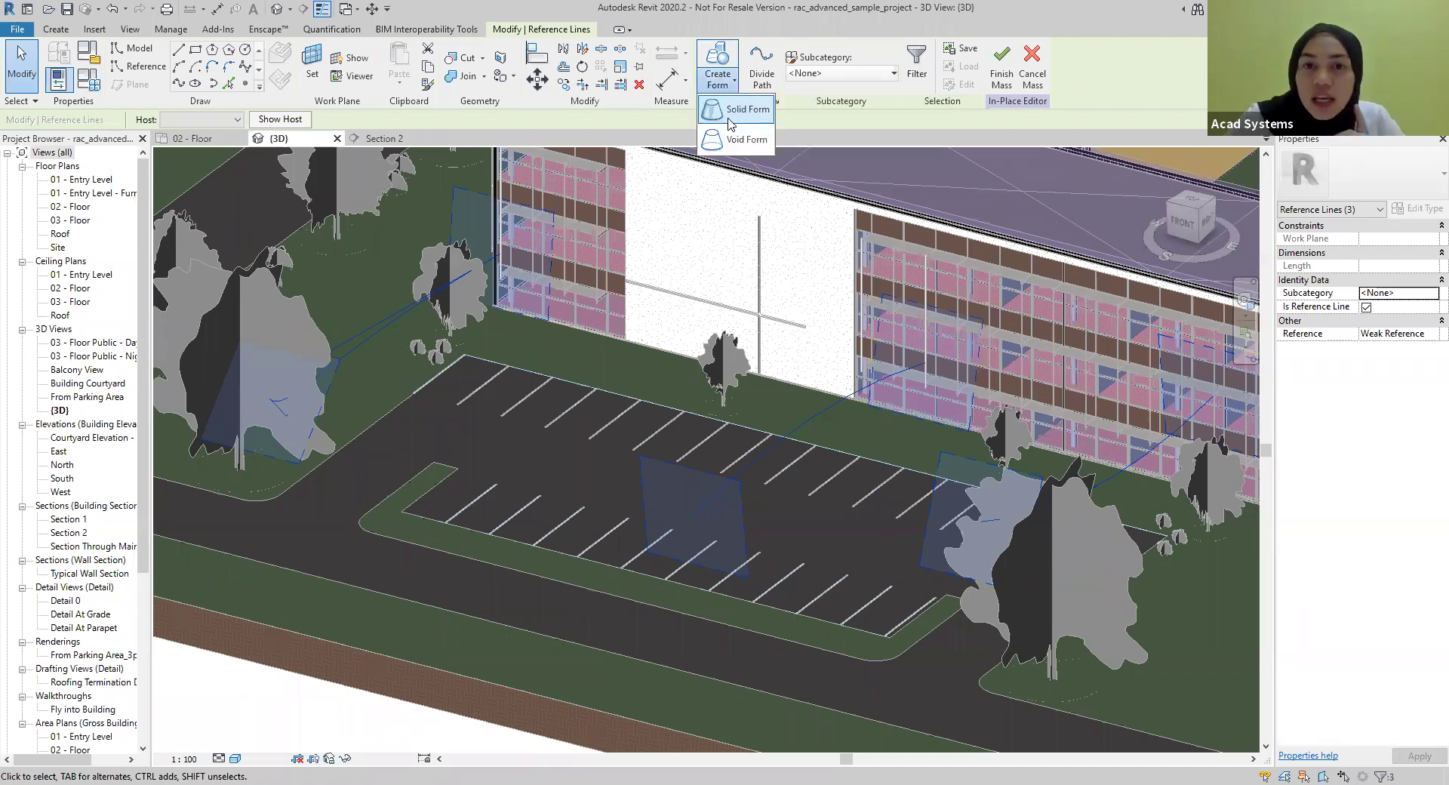
left_click(729, 113)
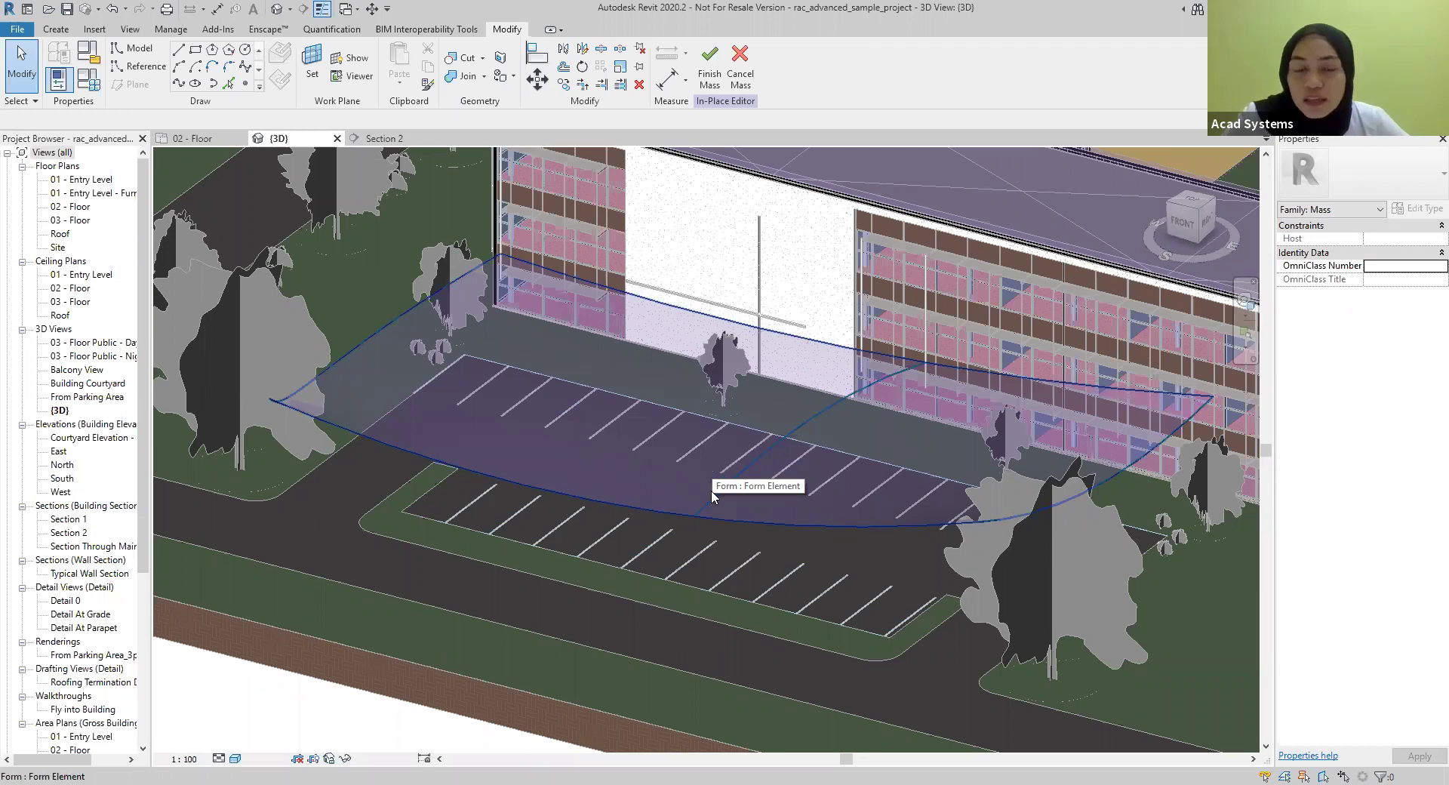
Divide the surface of the curved roof form into a UV grid
key("Tab")
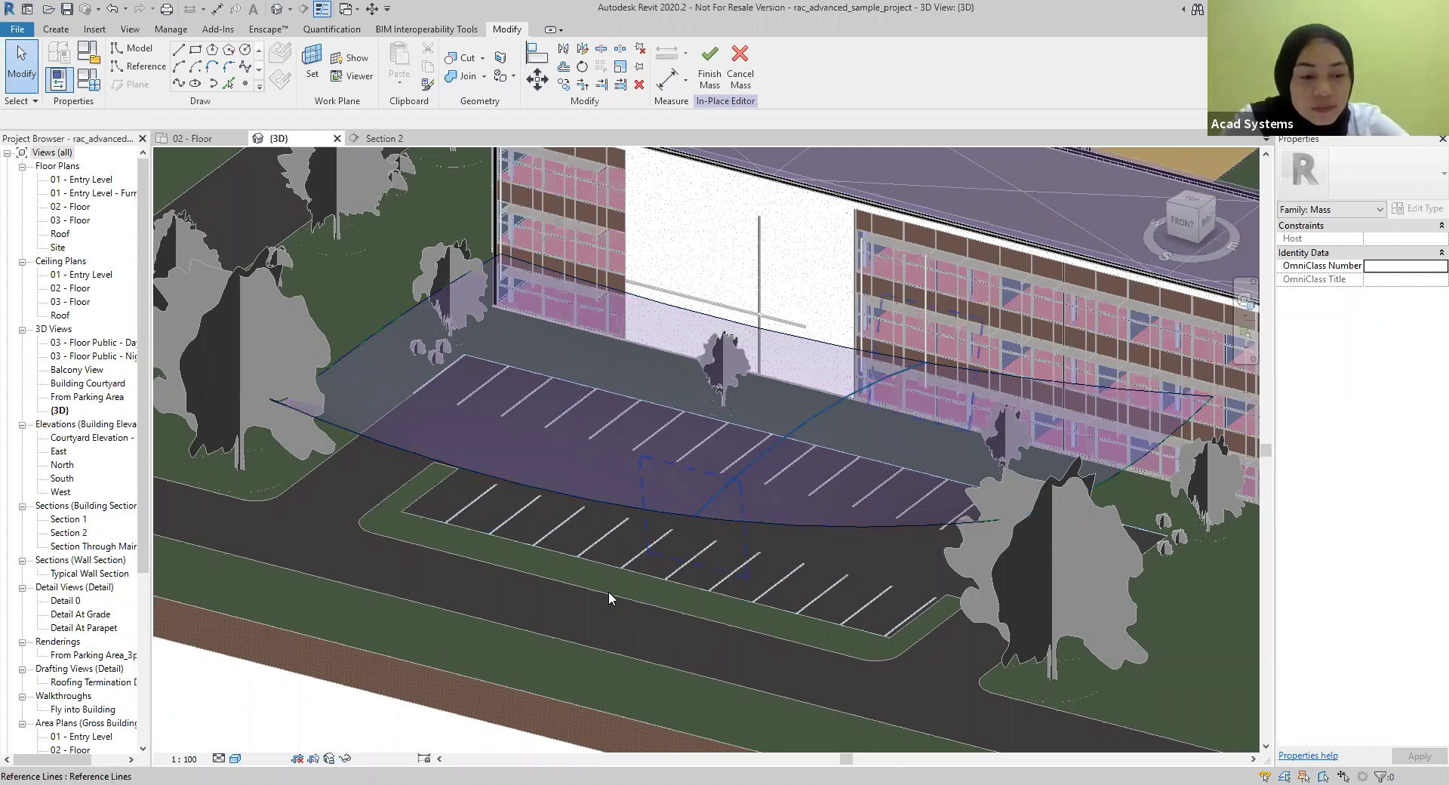
middle_click_drag(579, 587, 572, 551, "shift")
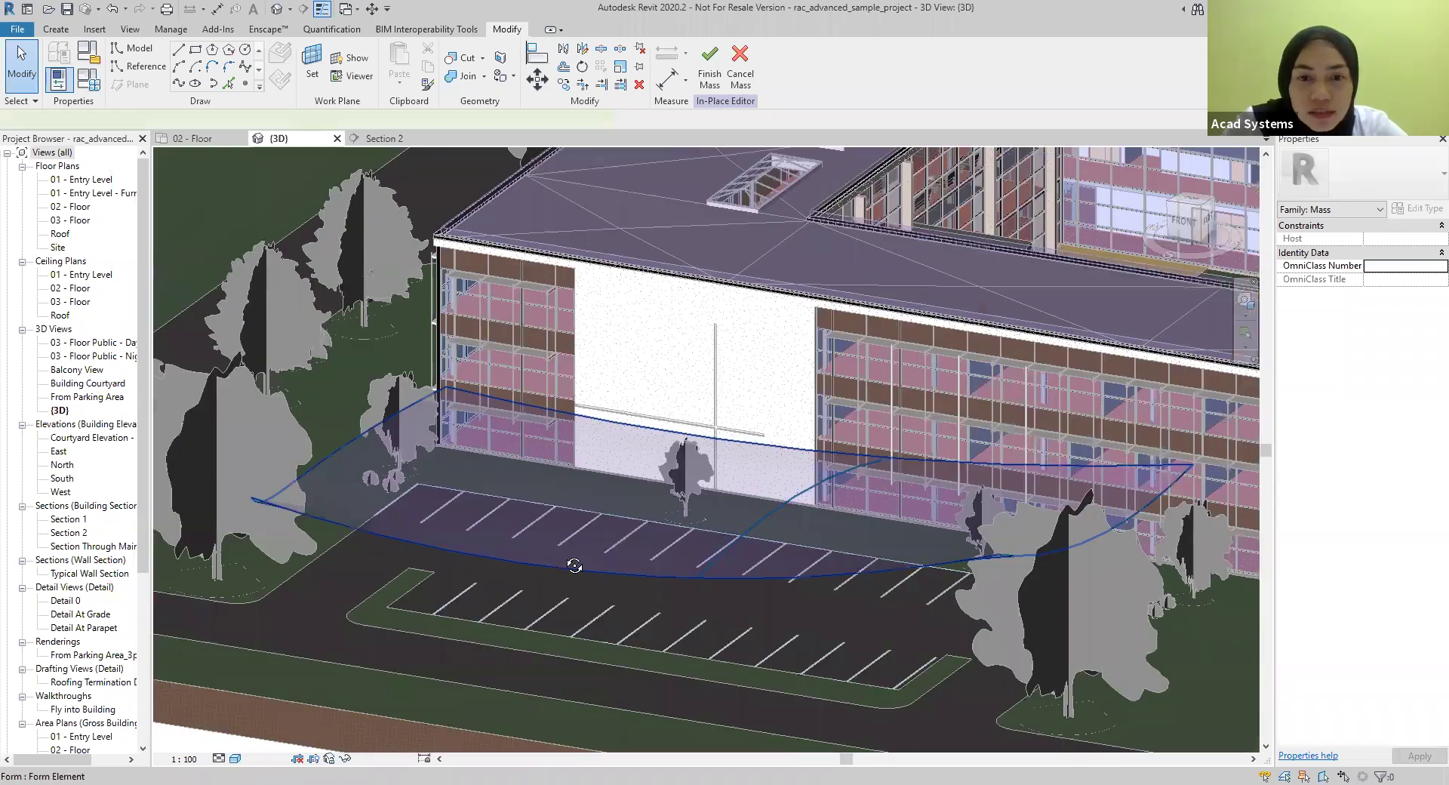
left_click(664, 600)
middle_click_drag(663, 600, 689, 652, "shift")
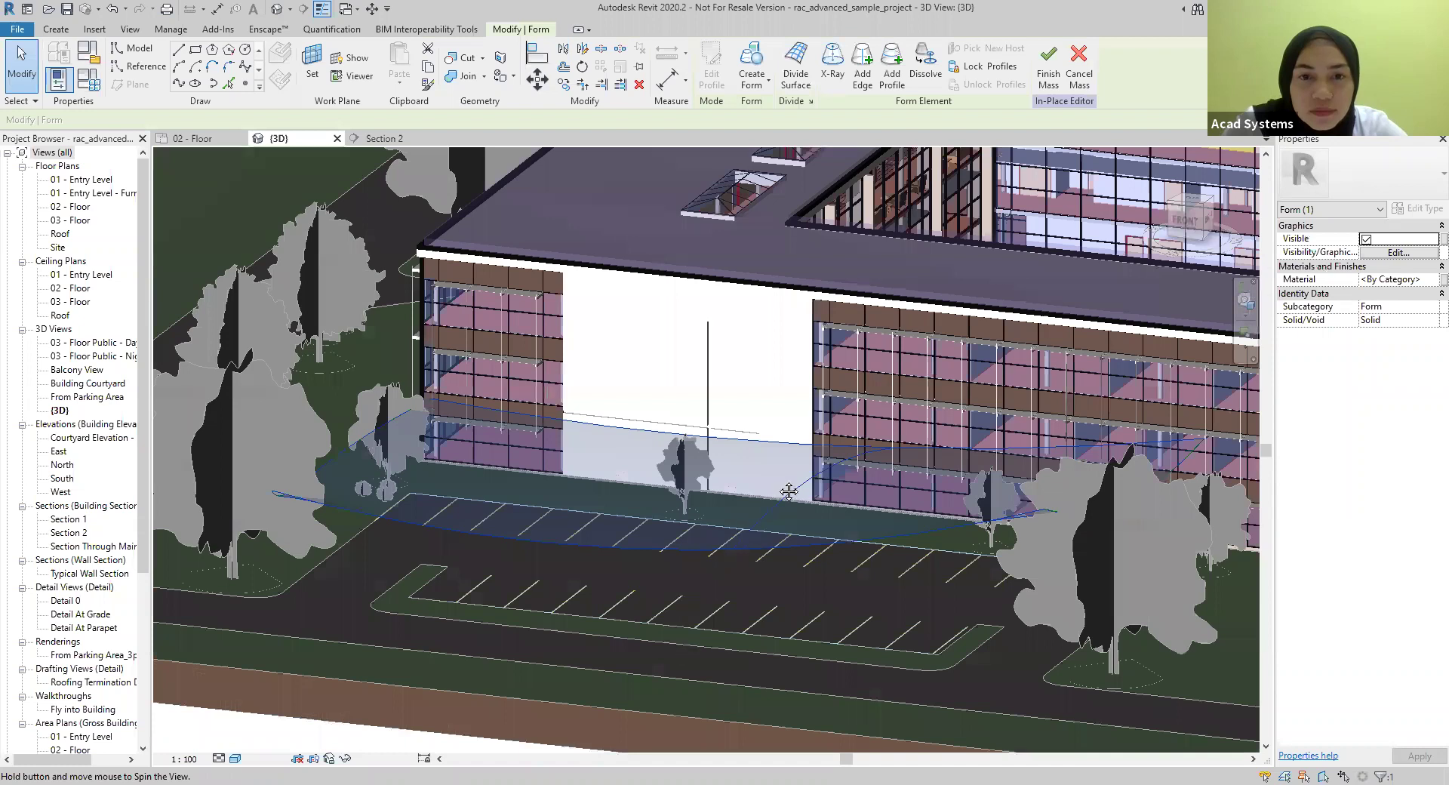
middle_click_drag(766, 492, 780, 652, "shift")
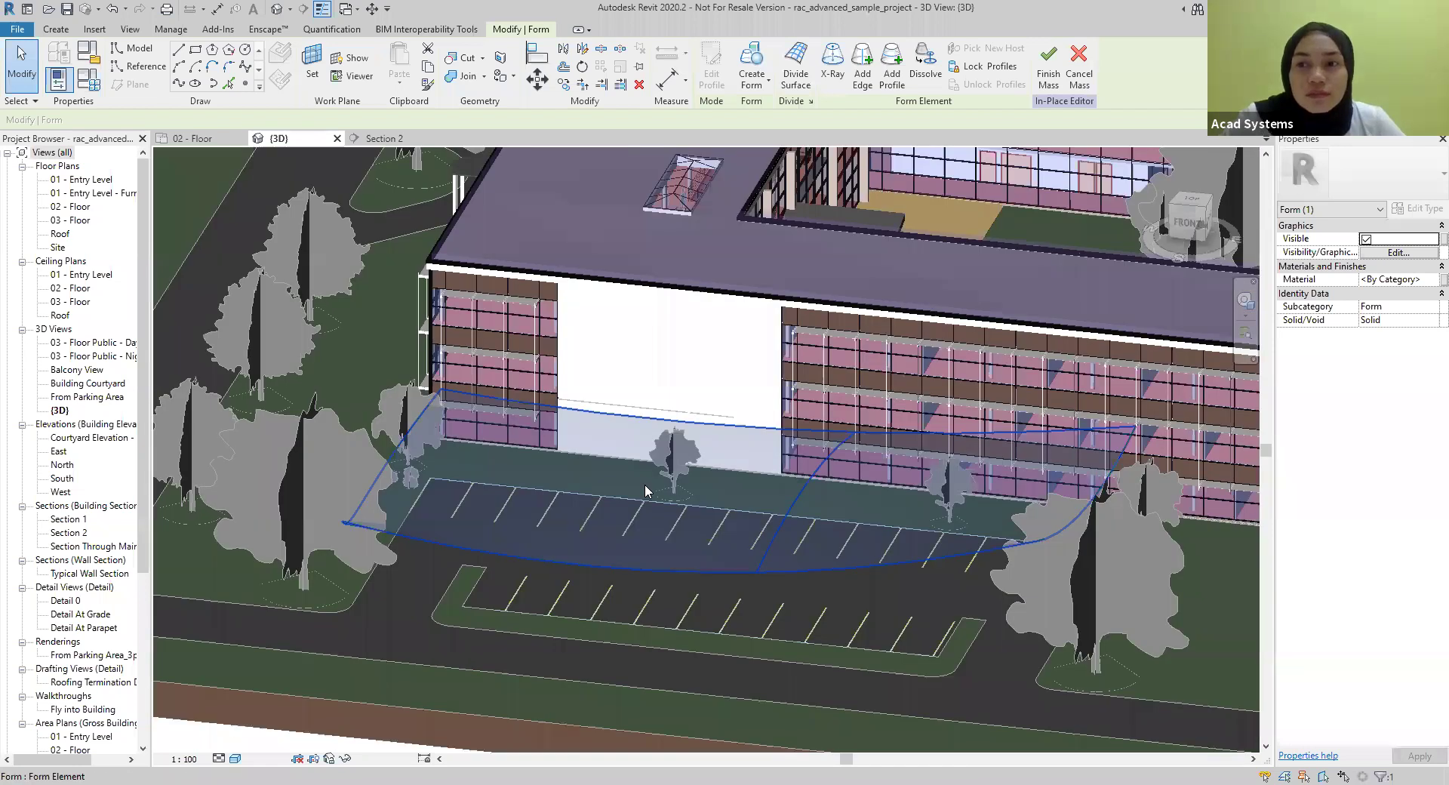
scroll(644, 485, "up", 1)
middle_click_drag(645, 492, 654, 495)
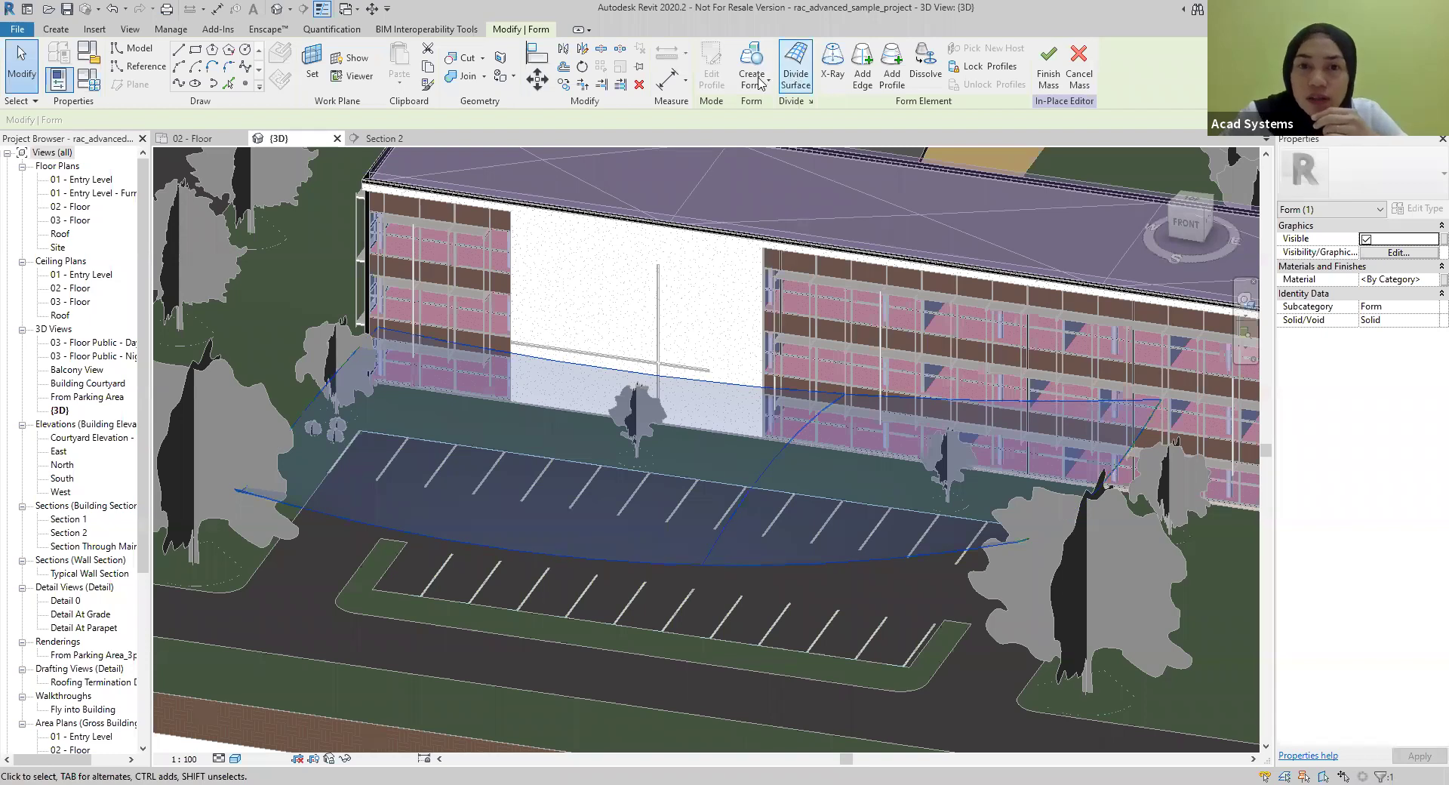
left_click(797, 67)
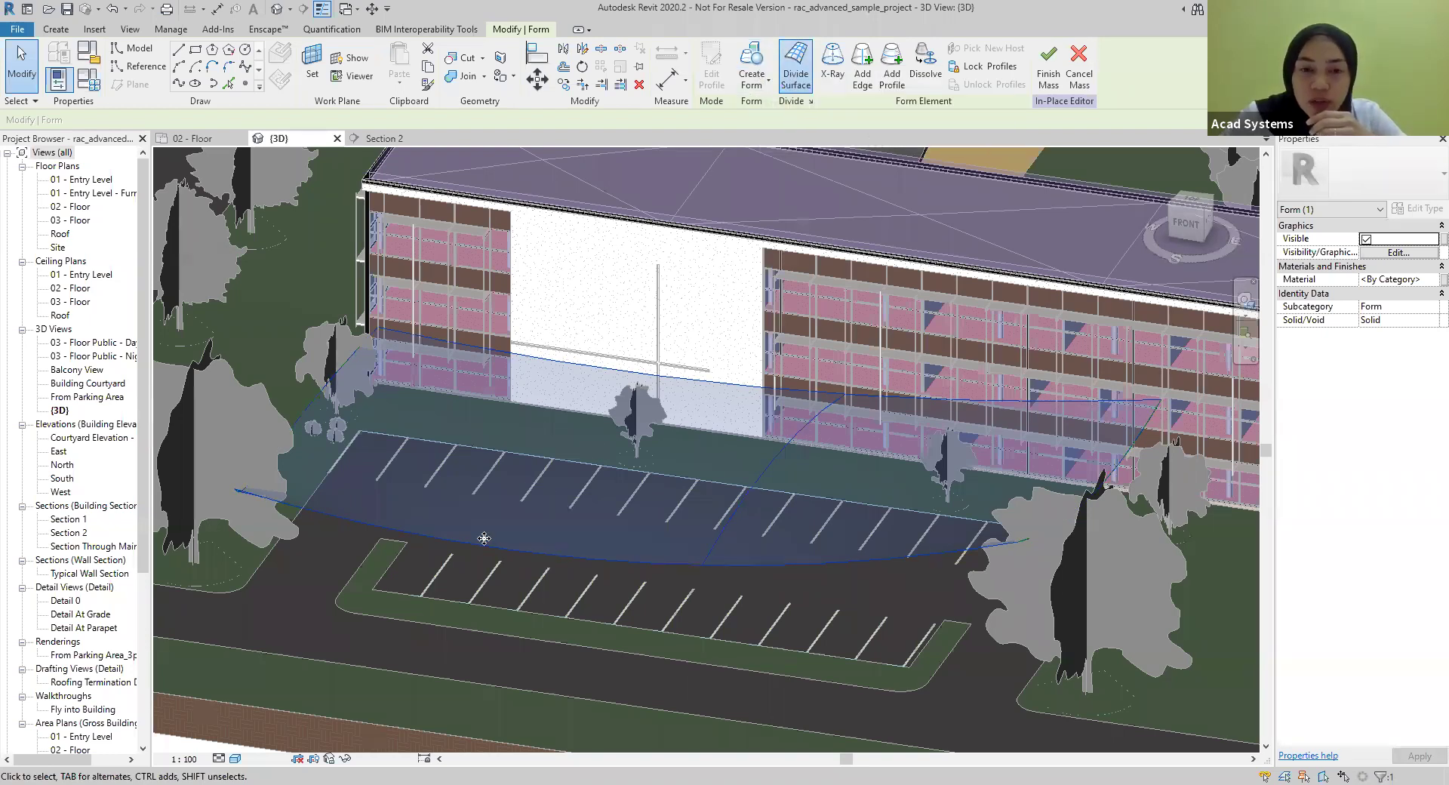
left_click(600, 537)
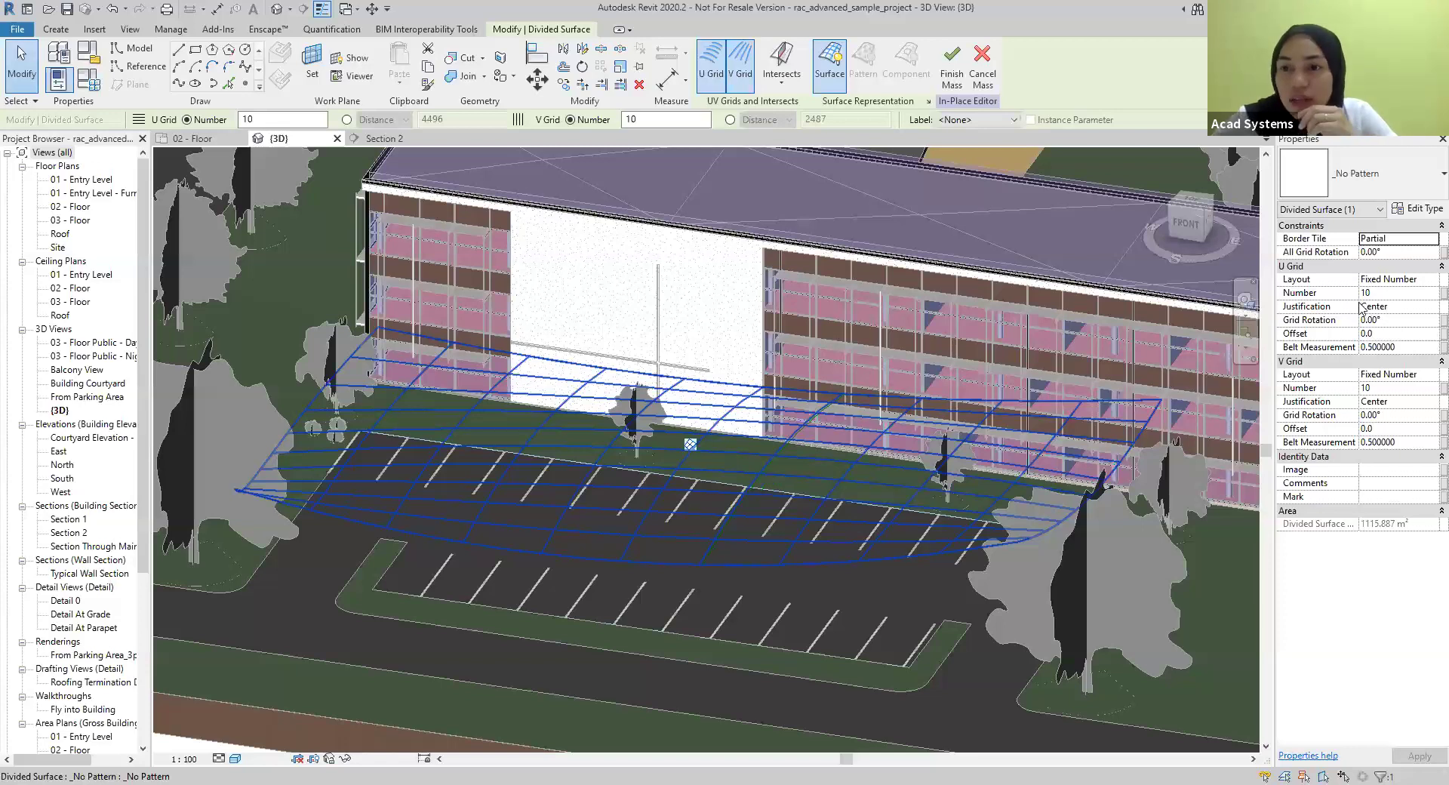
Set the divided surface's U grid number to 15 and its V grid number to 6
left_click(1381, 388)
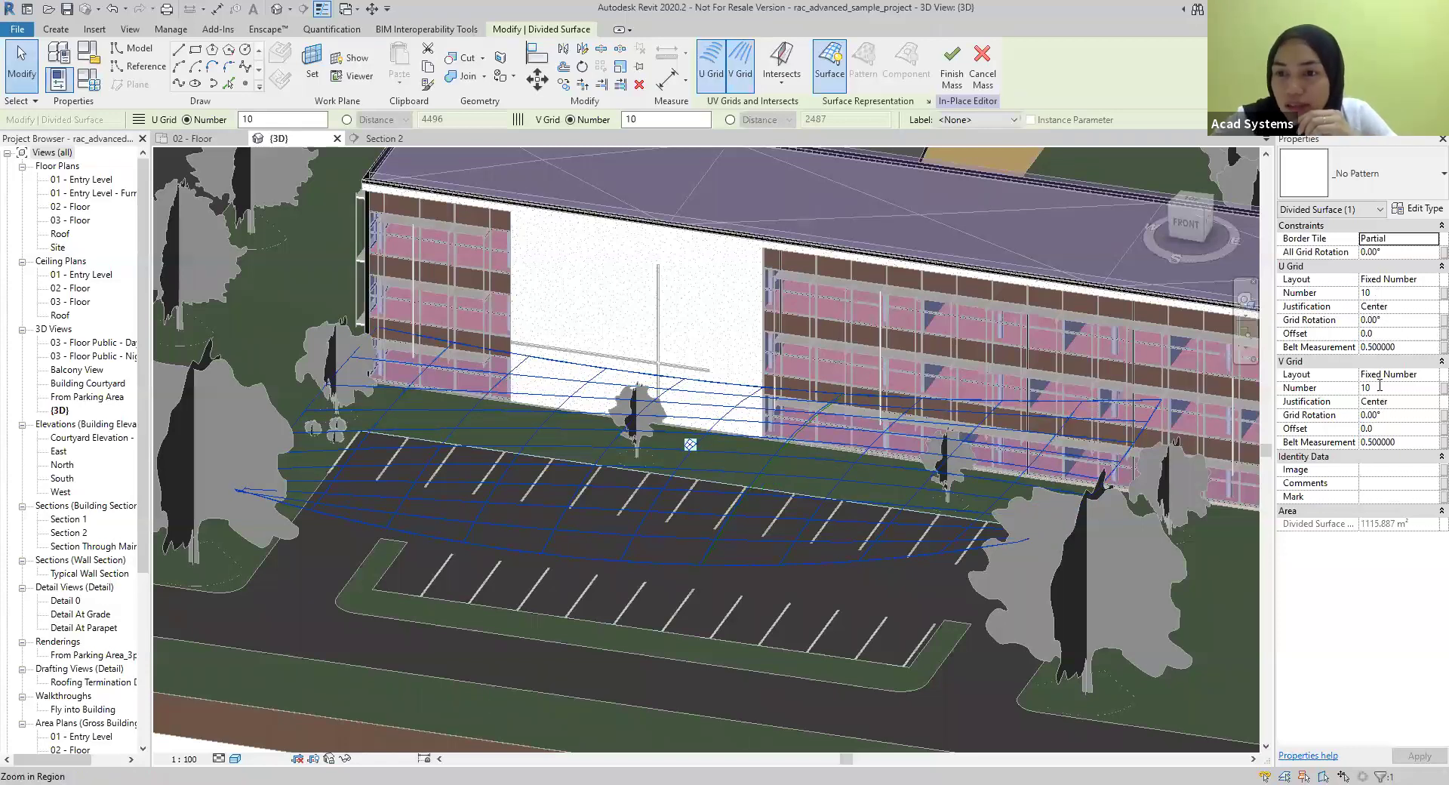
left_click(1382, 292)
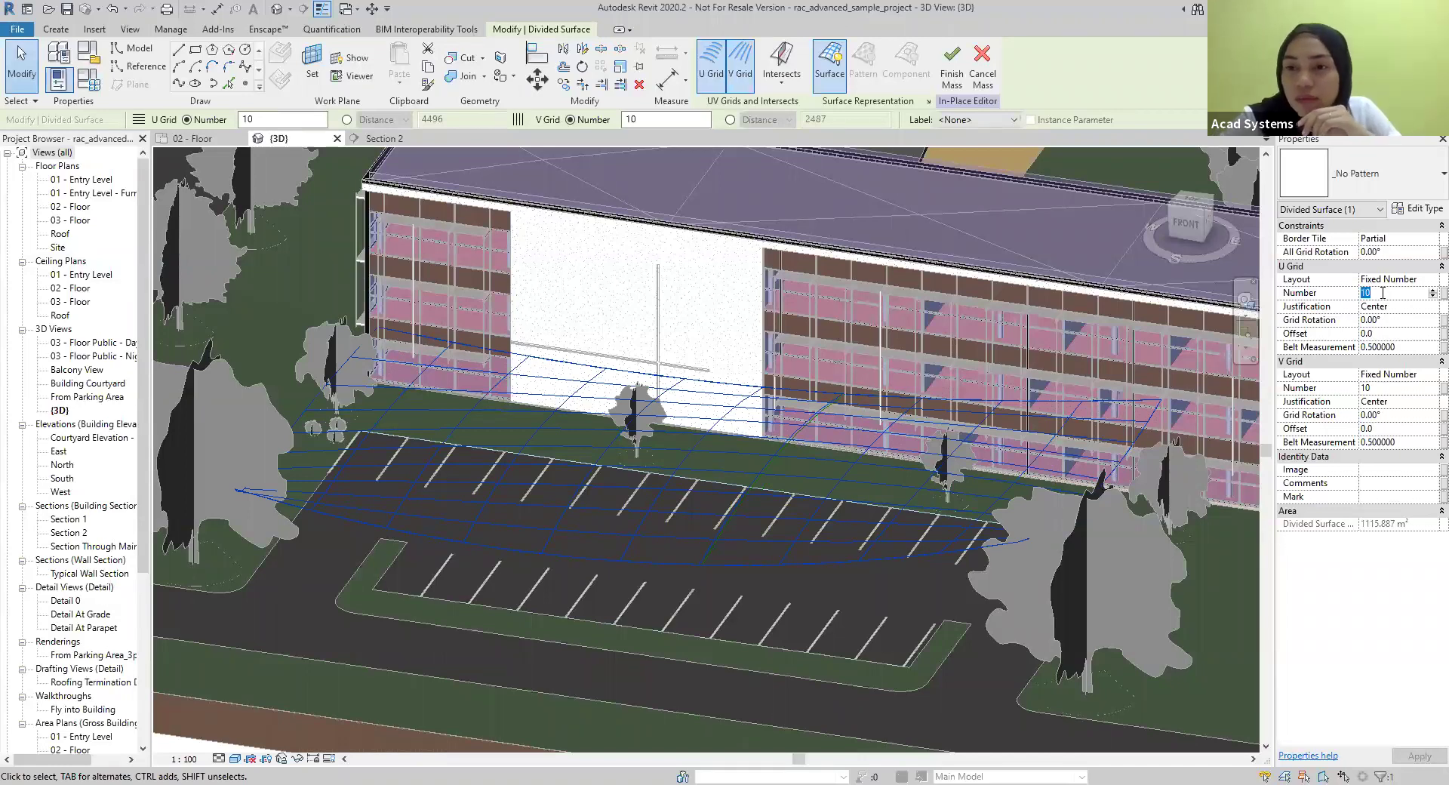
type("15")
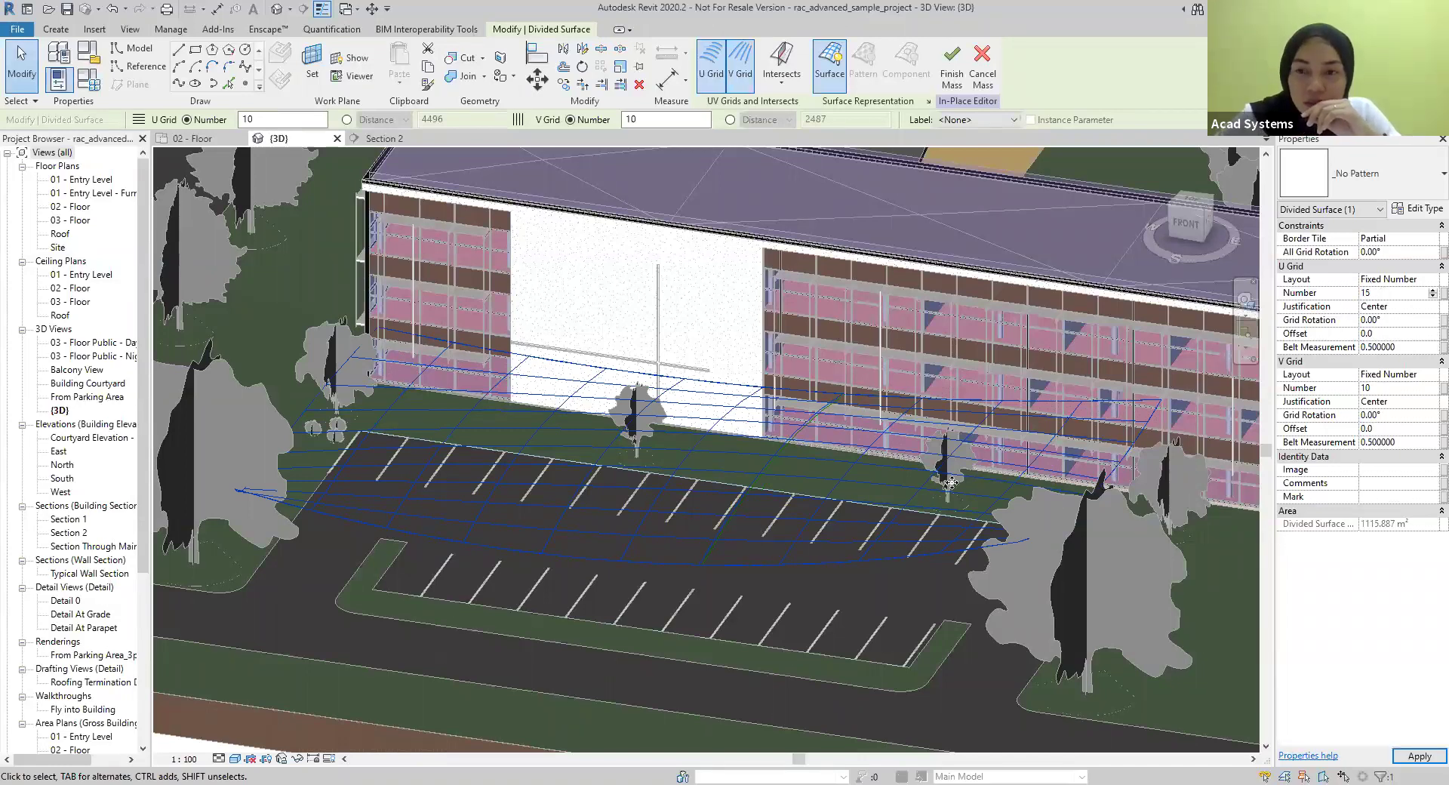
left_click(1375, 387)
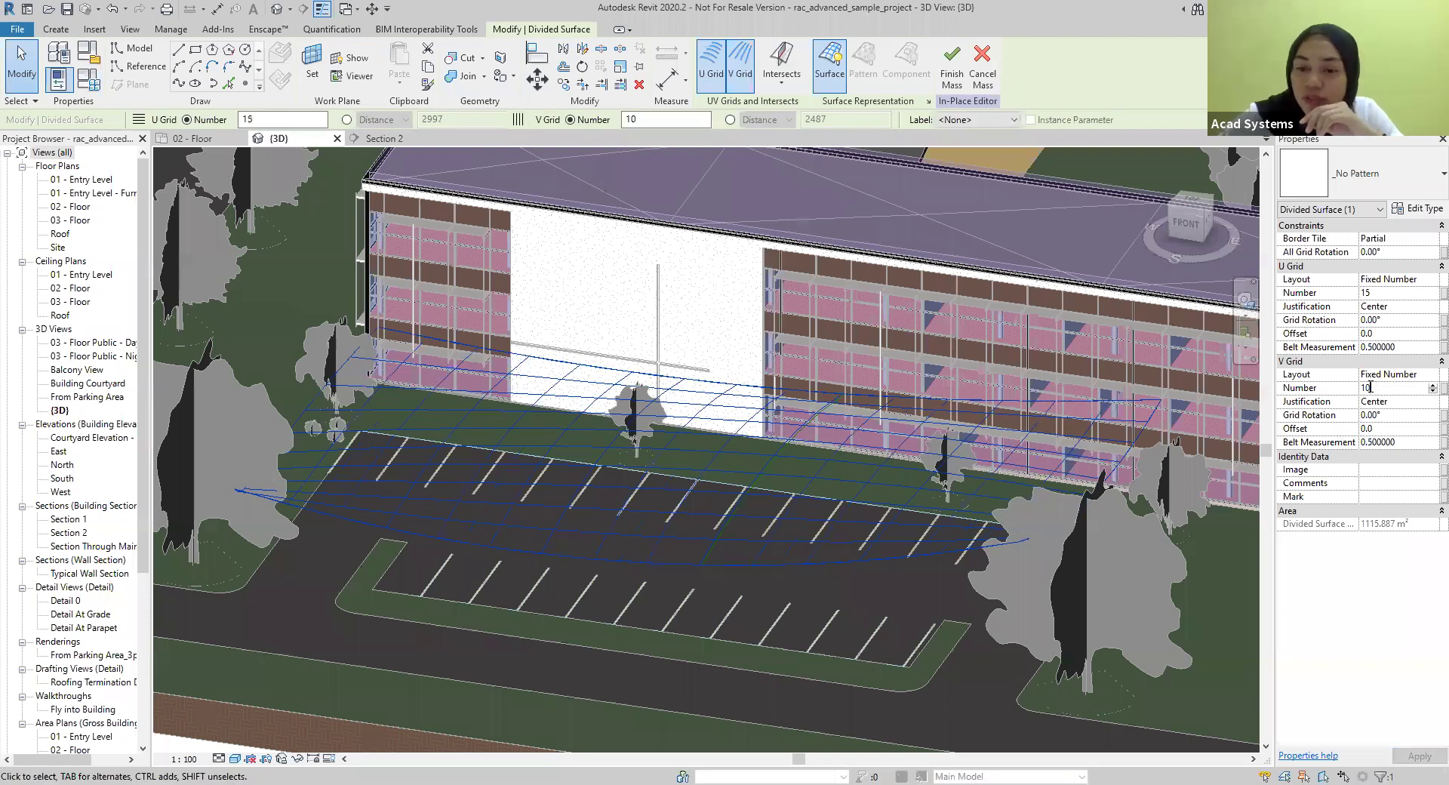
key("BackSpace")
type("6")
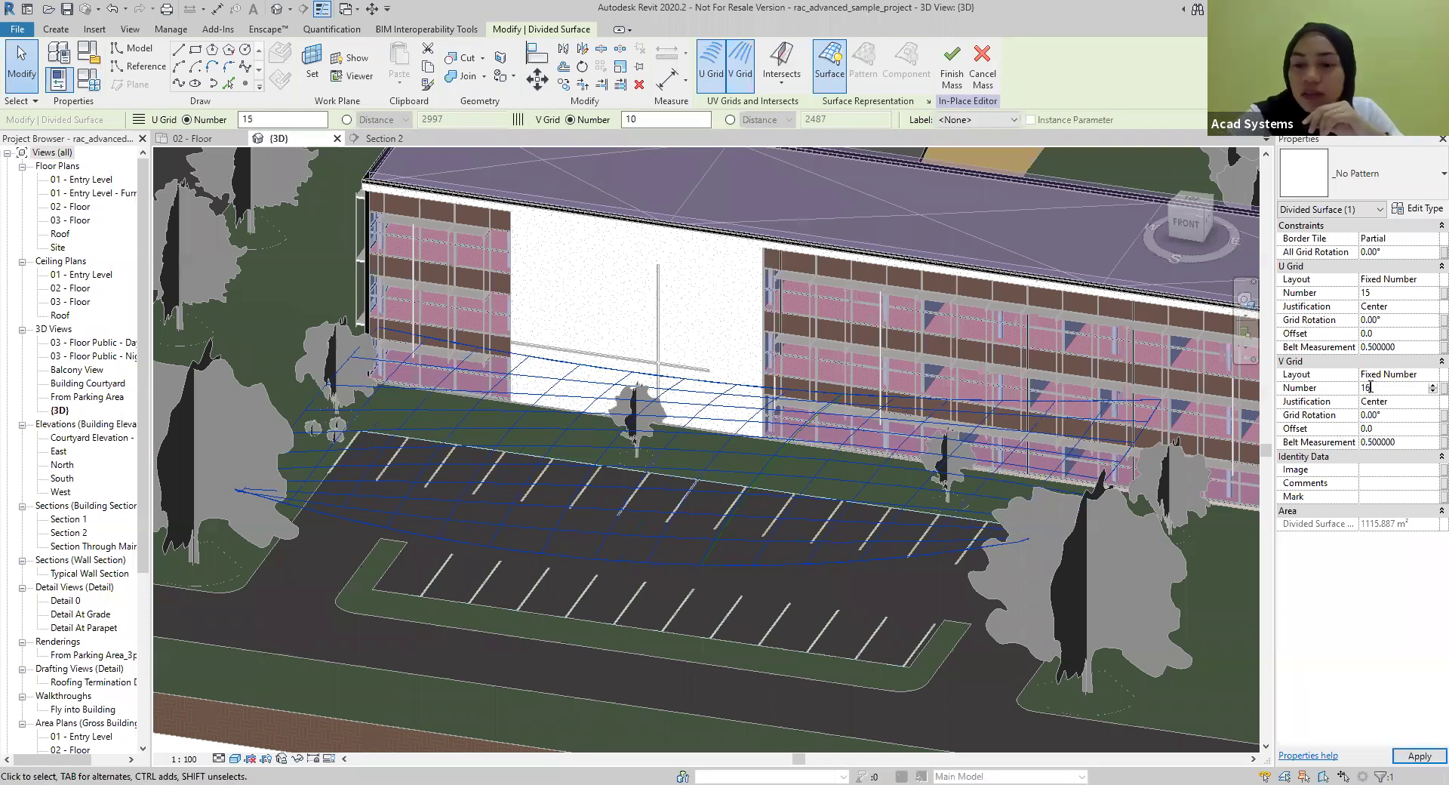
type("6")
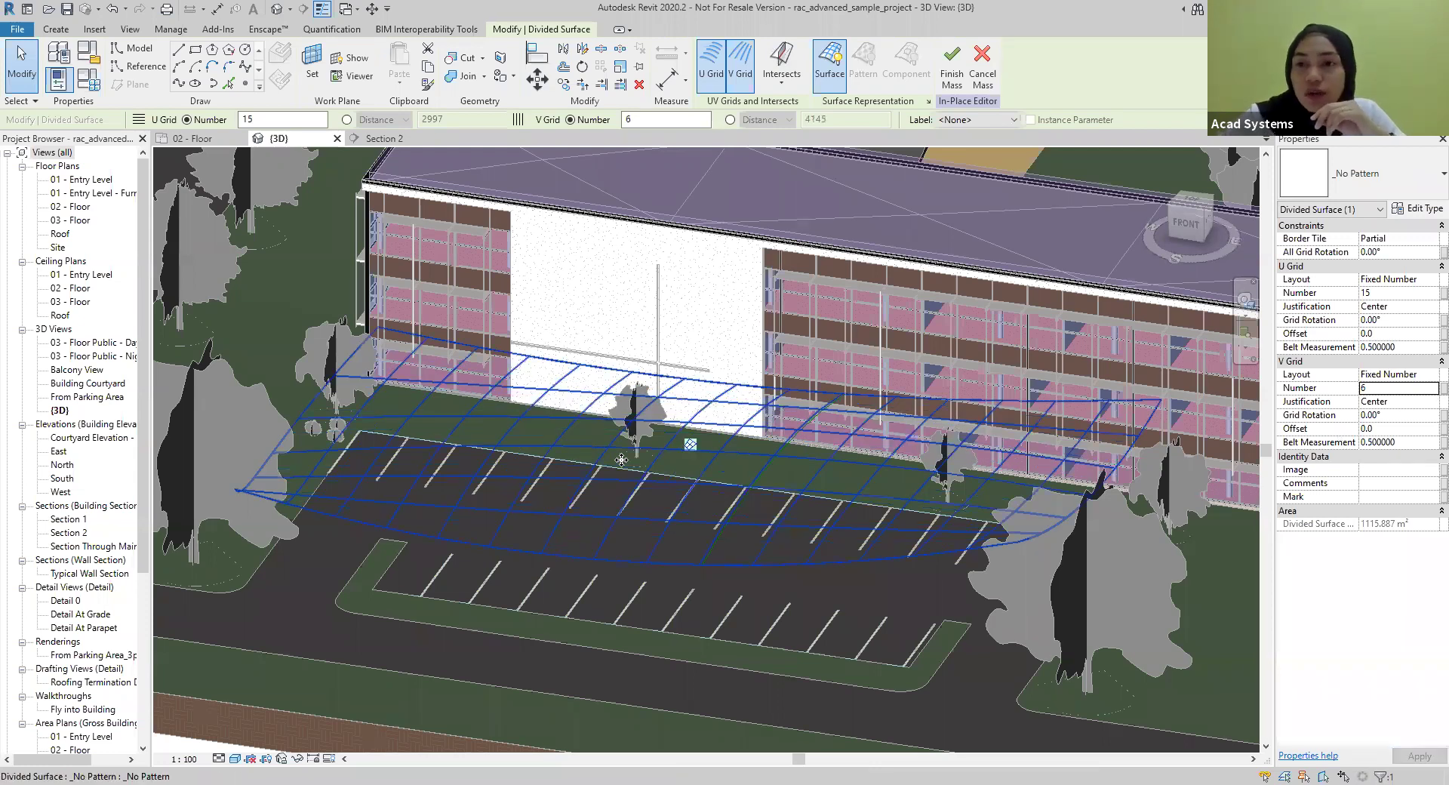
Reset the divided surface's U grid and V grid numbers to 10 each and deselect the surface
left_click(1378, 292)
type("10")
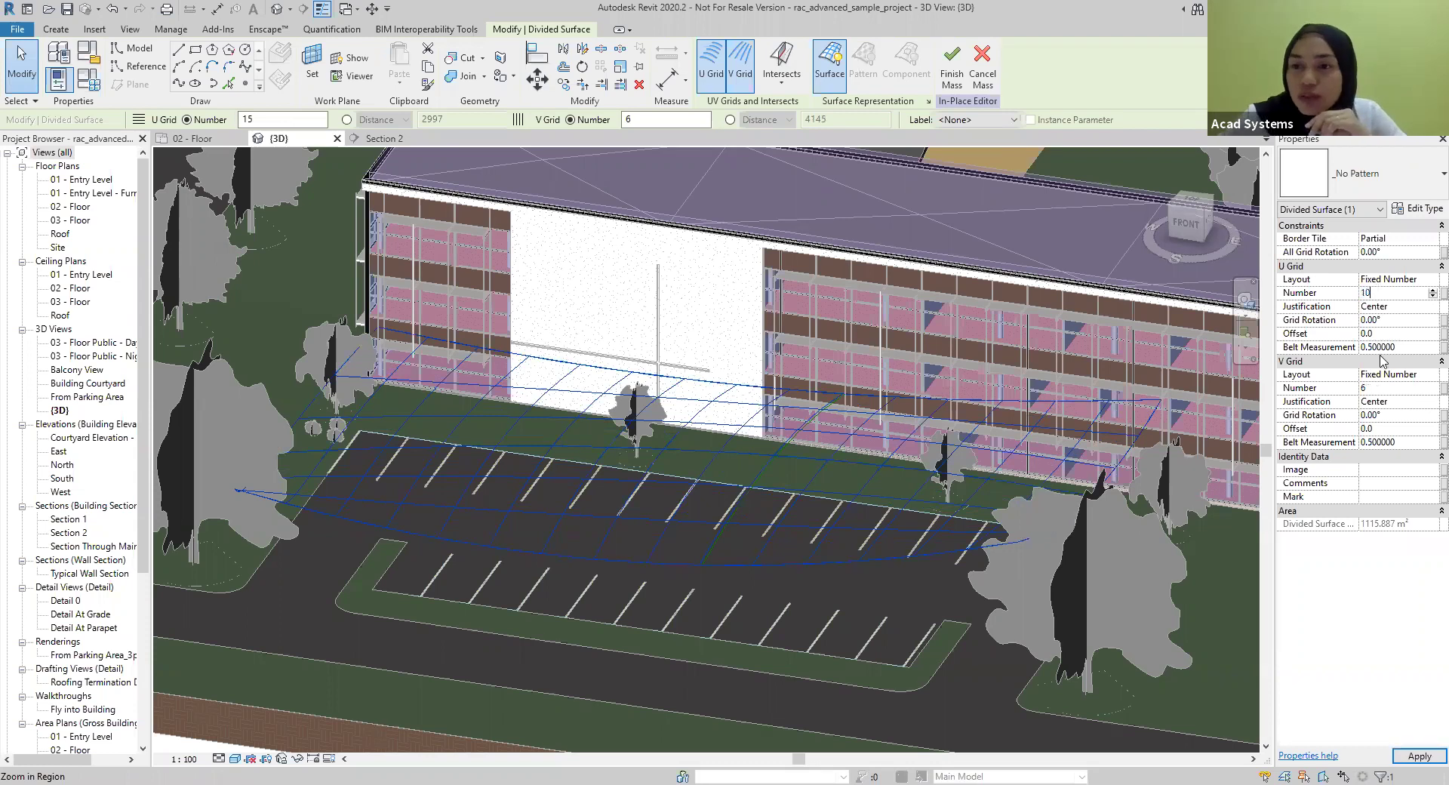
left_click(1379, 387)
type("10")
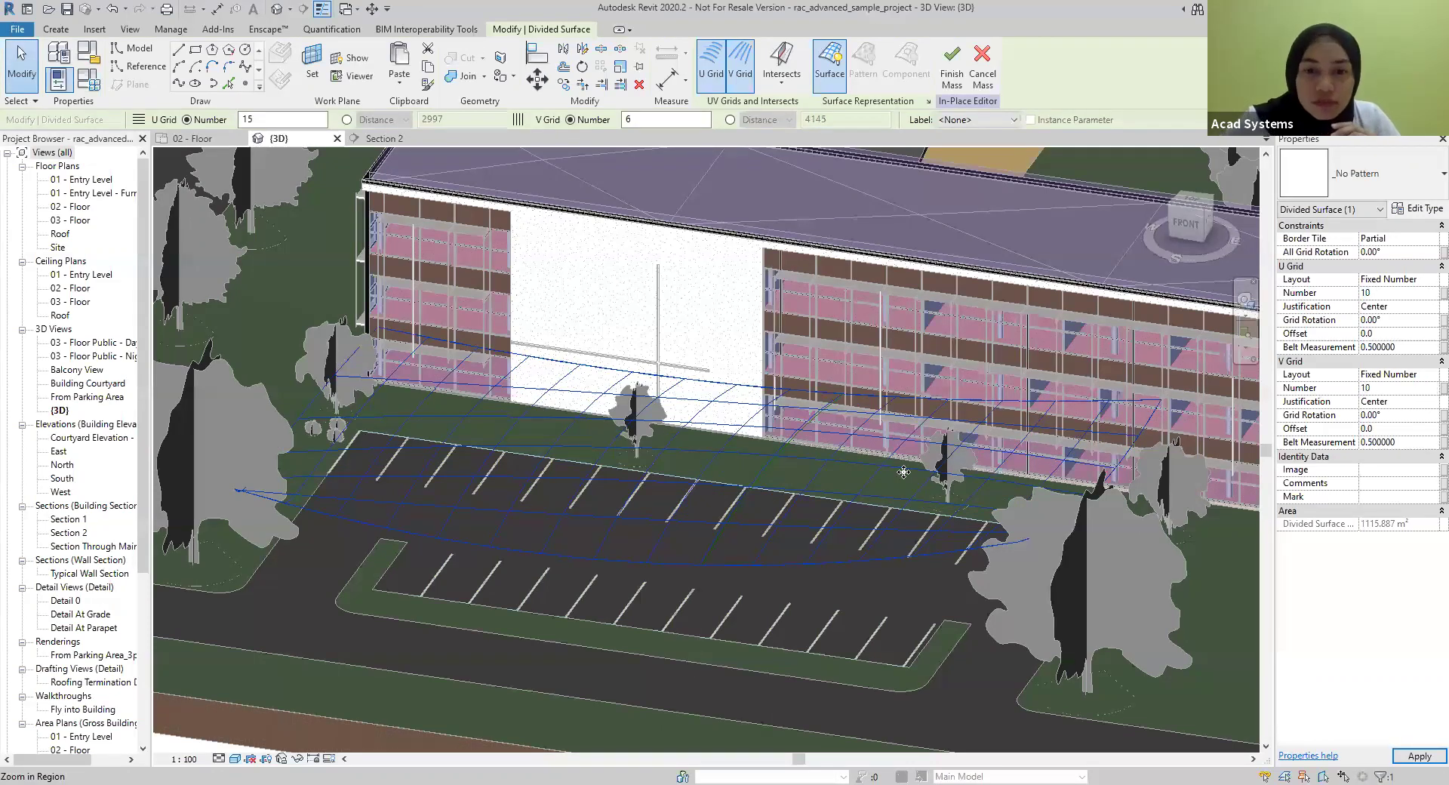
left_click(299, 650)
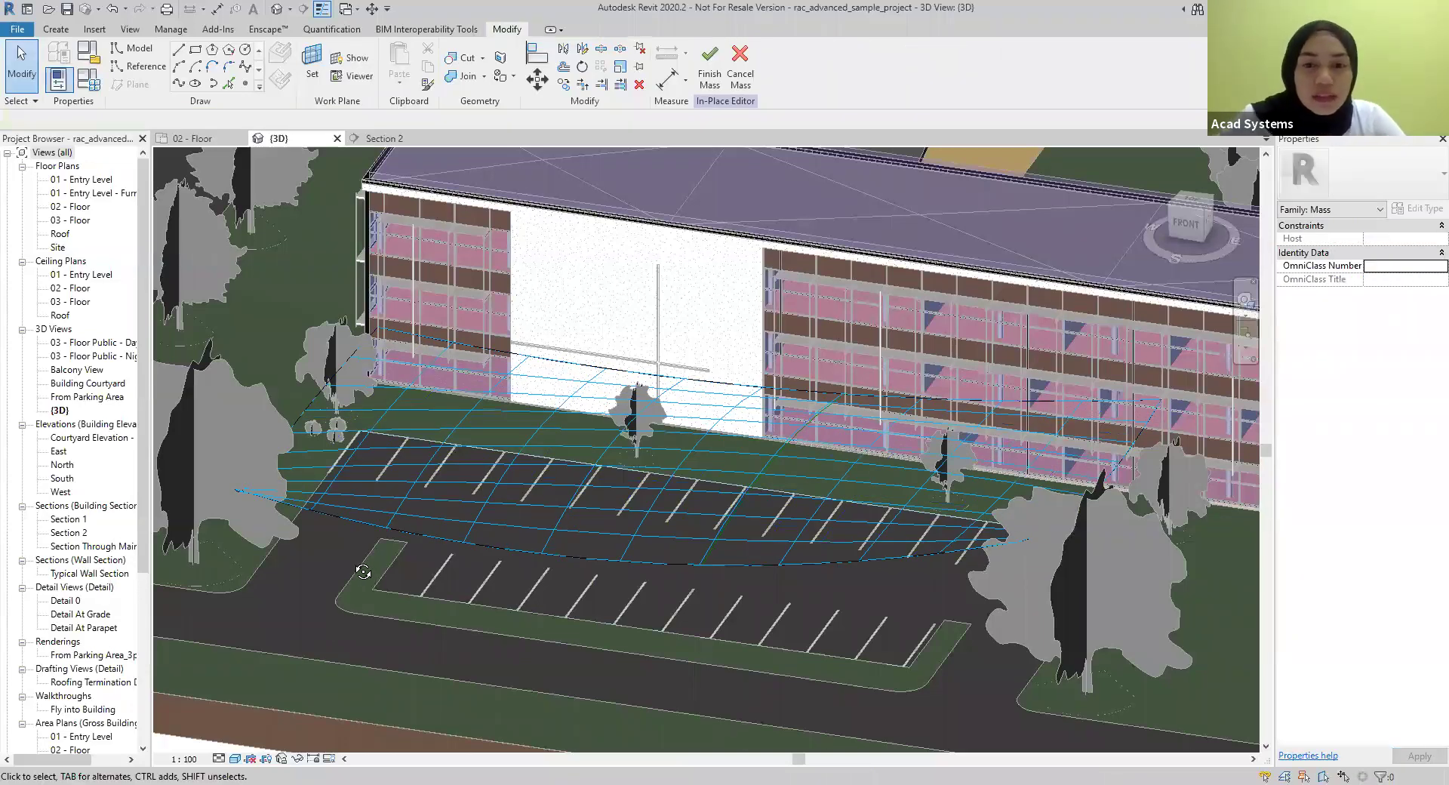
middle_click_drag(335, 554, 631, 586, "shift")
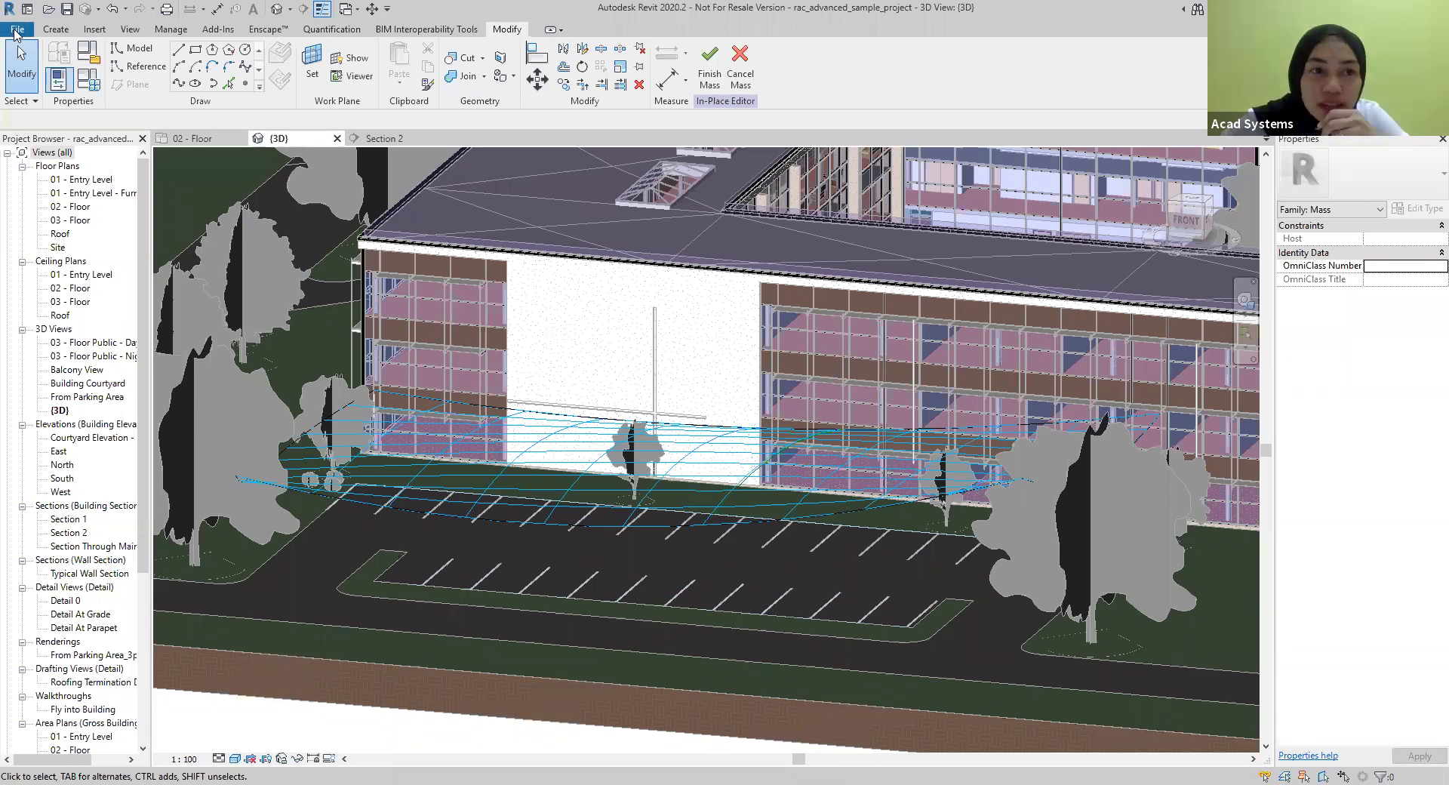
left_click(16, 30)
mouse_move(97, 102)
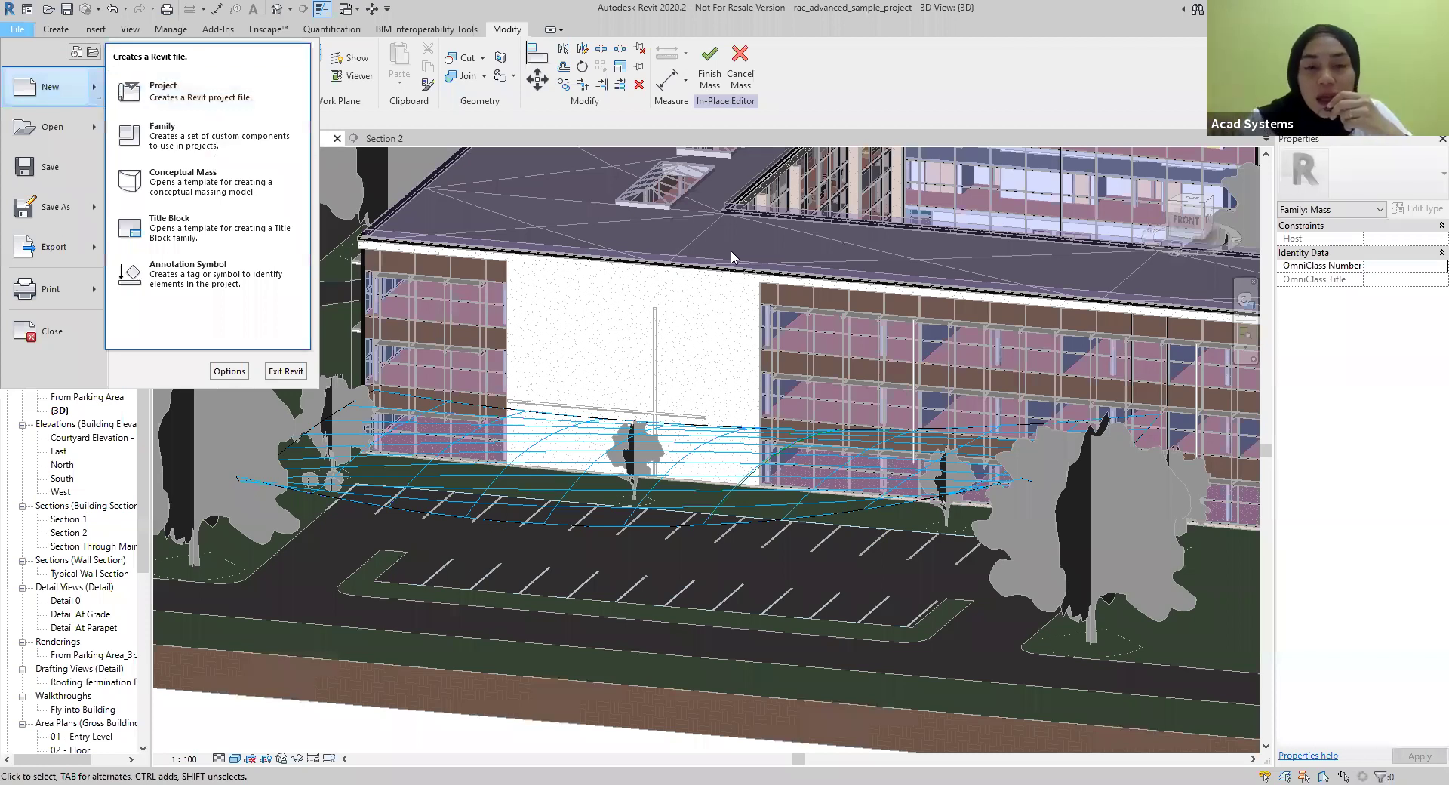
left_click(452, 127)
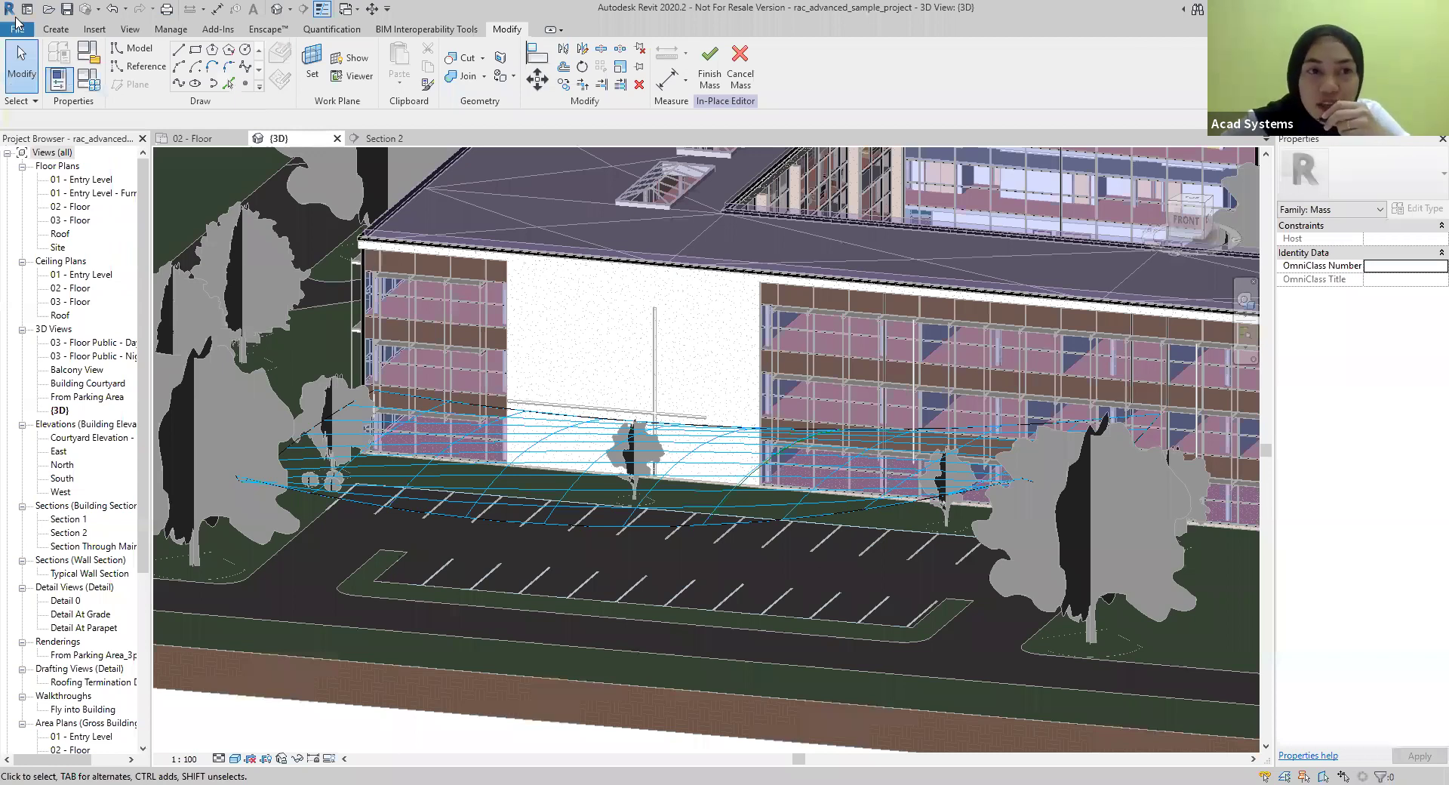
Create a new family from the Metric Curtain Panel Pattern Based template
left_click(15, 30)
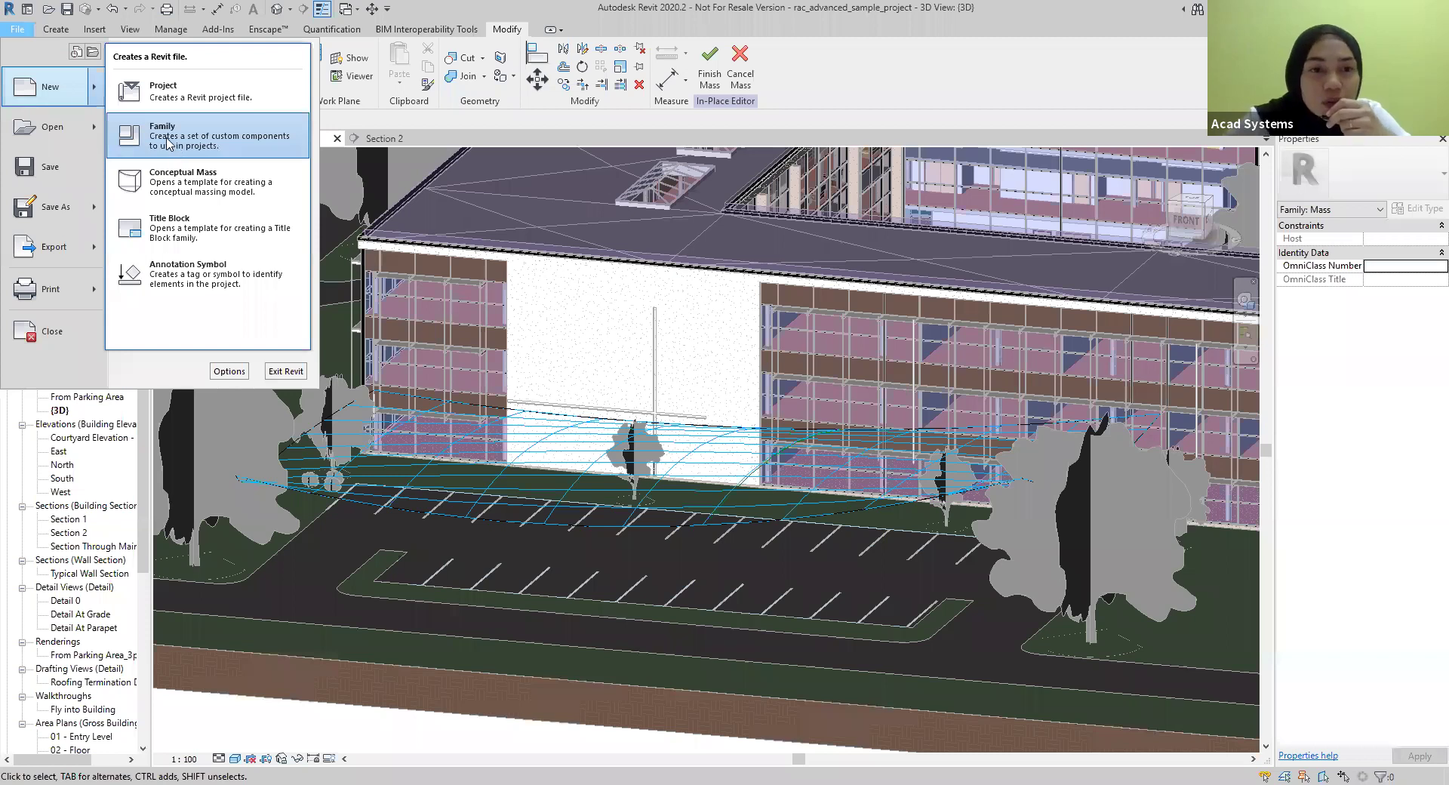
left_click(168, 144)
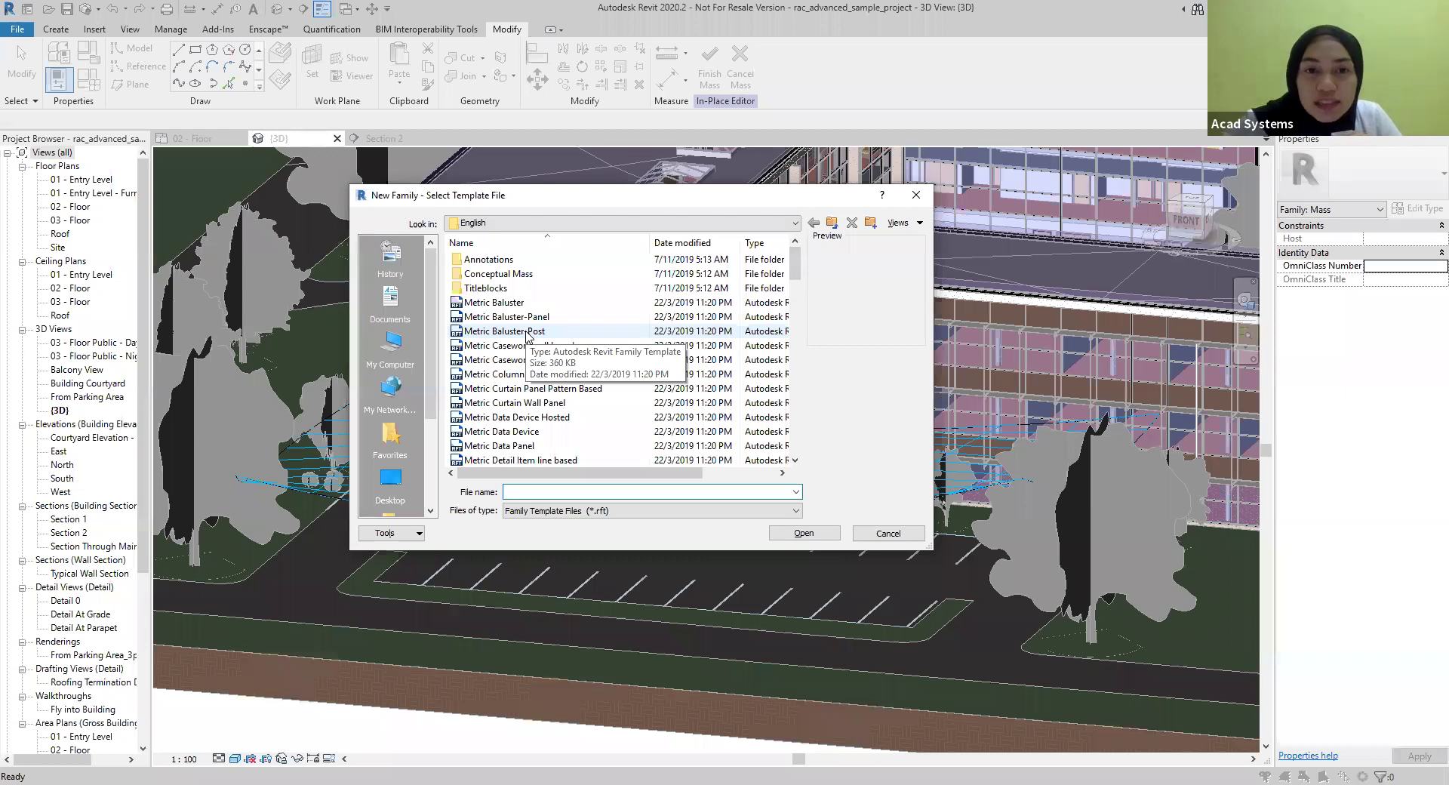
left_click_drag(601, 201, 640, 202)
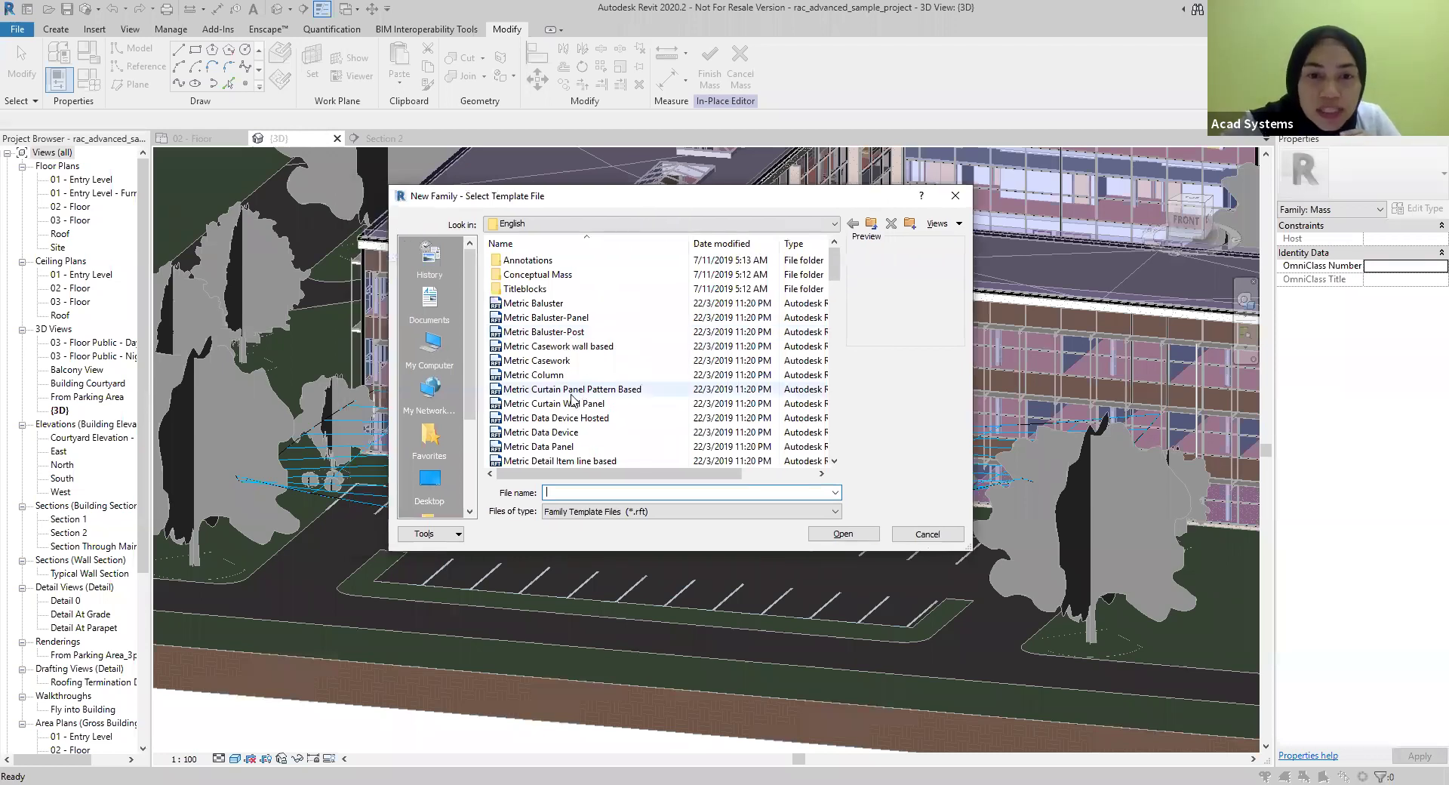
left_click(580, 390)
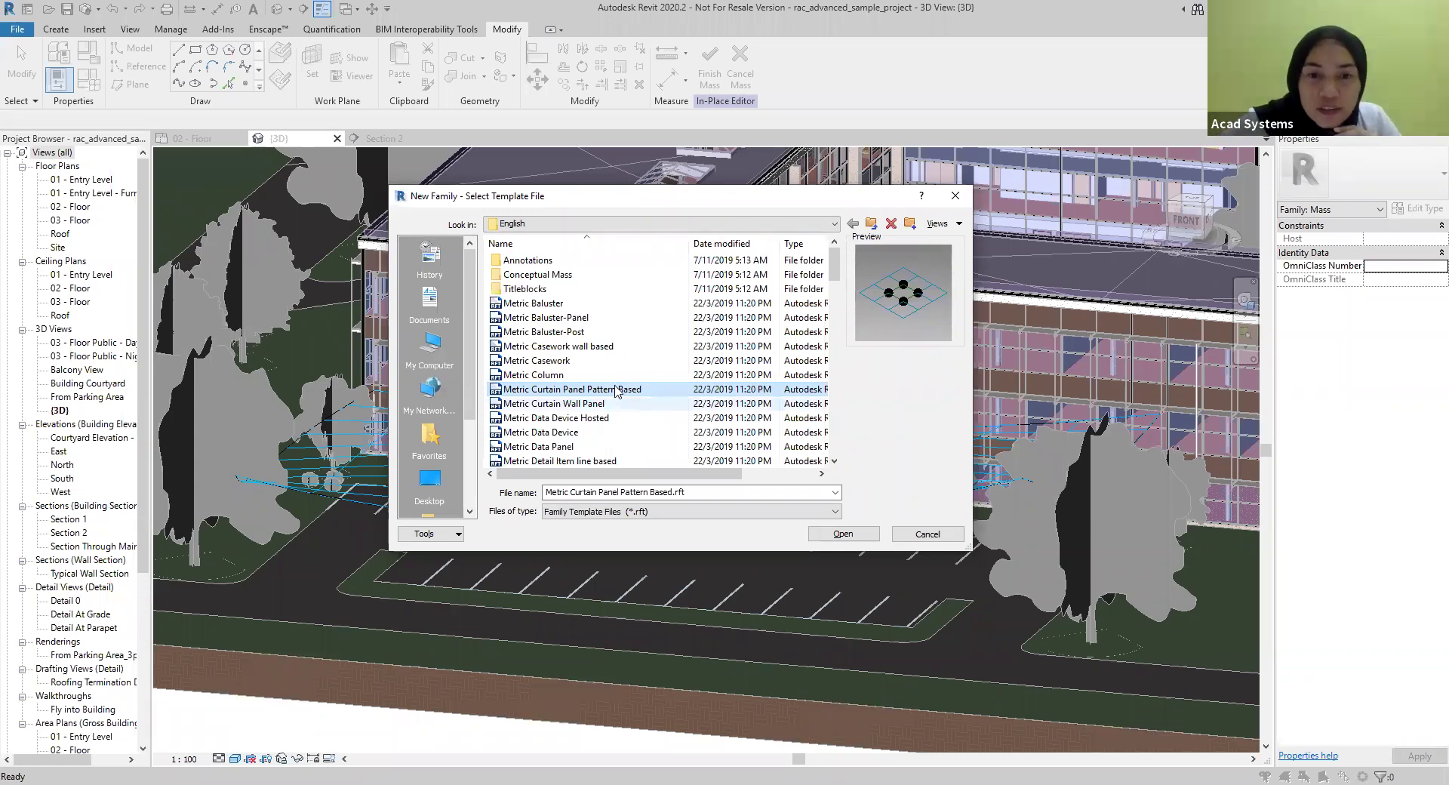
left_click(668, 351)
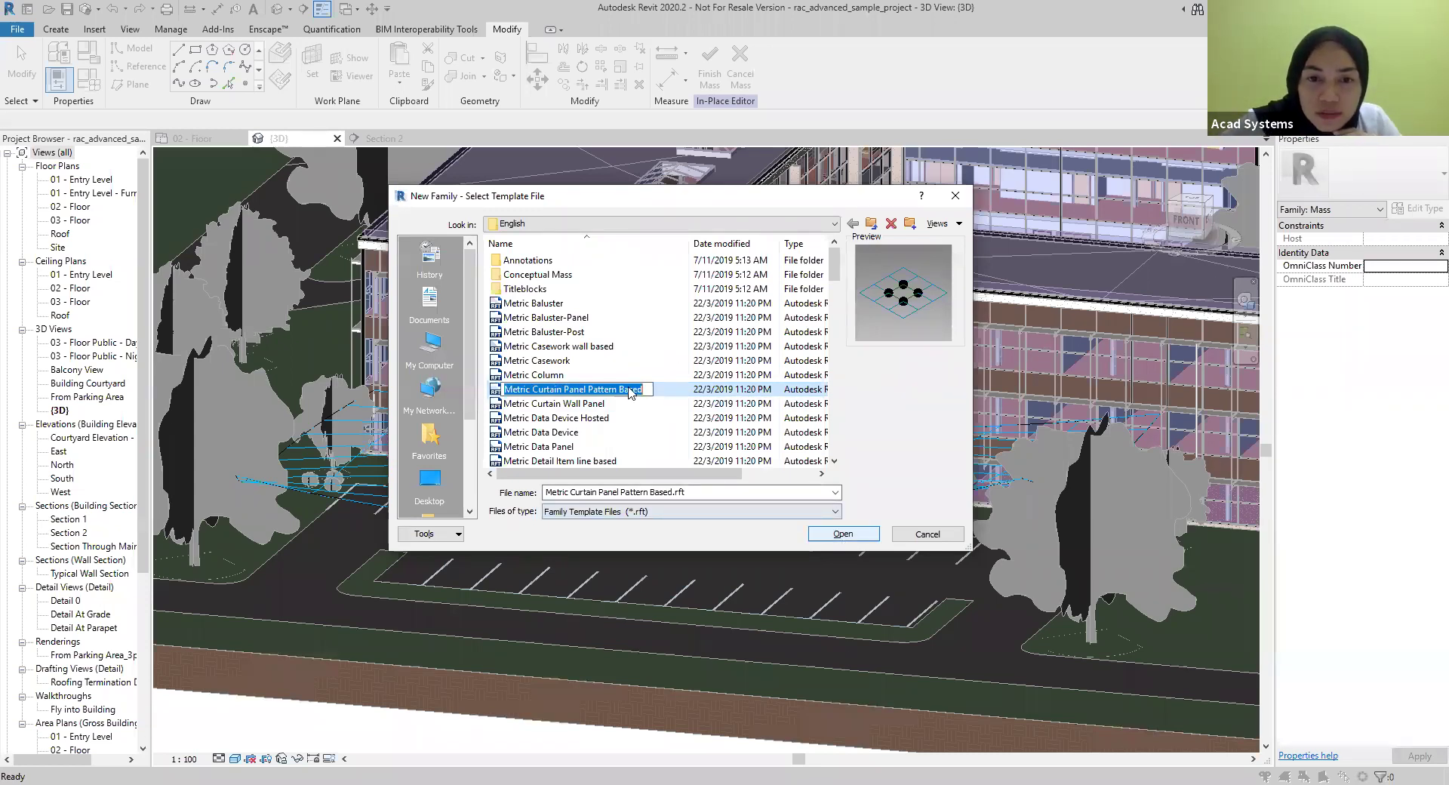
left_click(835, 536)
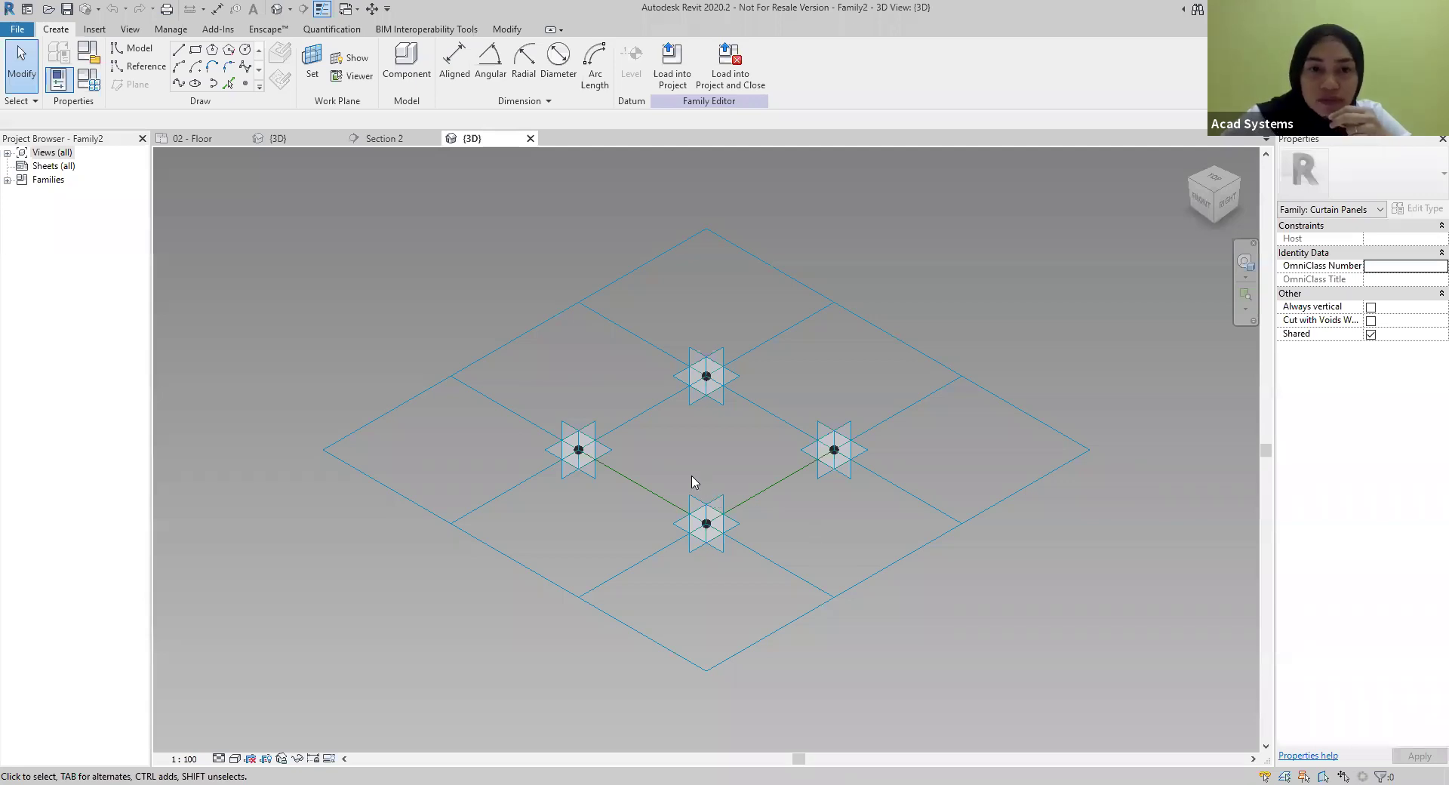
Place a reference point on adaptive placement point 1, using that point's horizontal plane as the work plane
scroll(542, 393, "up", 1)
scroll(479, 415, "up", 1)
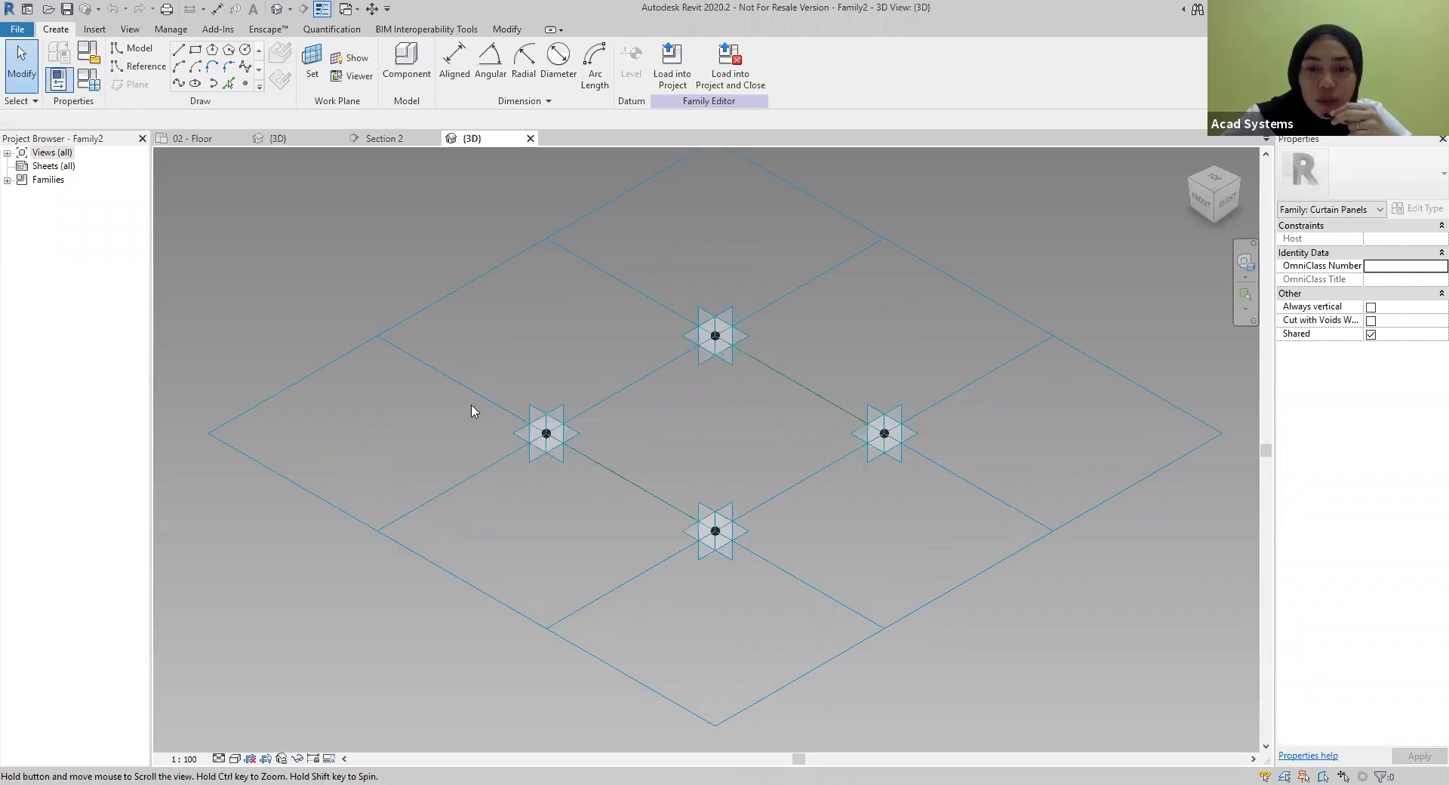
middle_click_drag(476, 407, 472, 405)
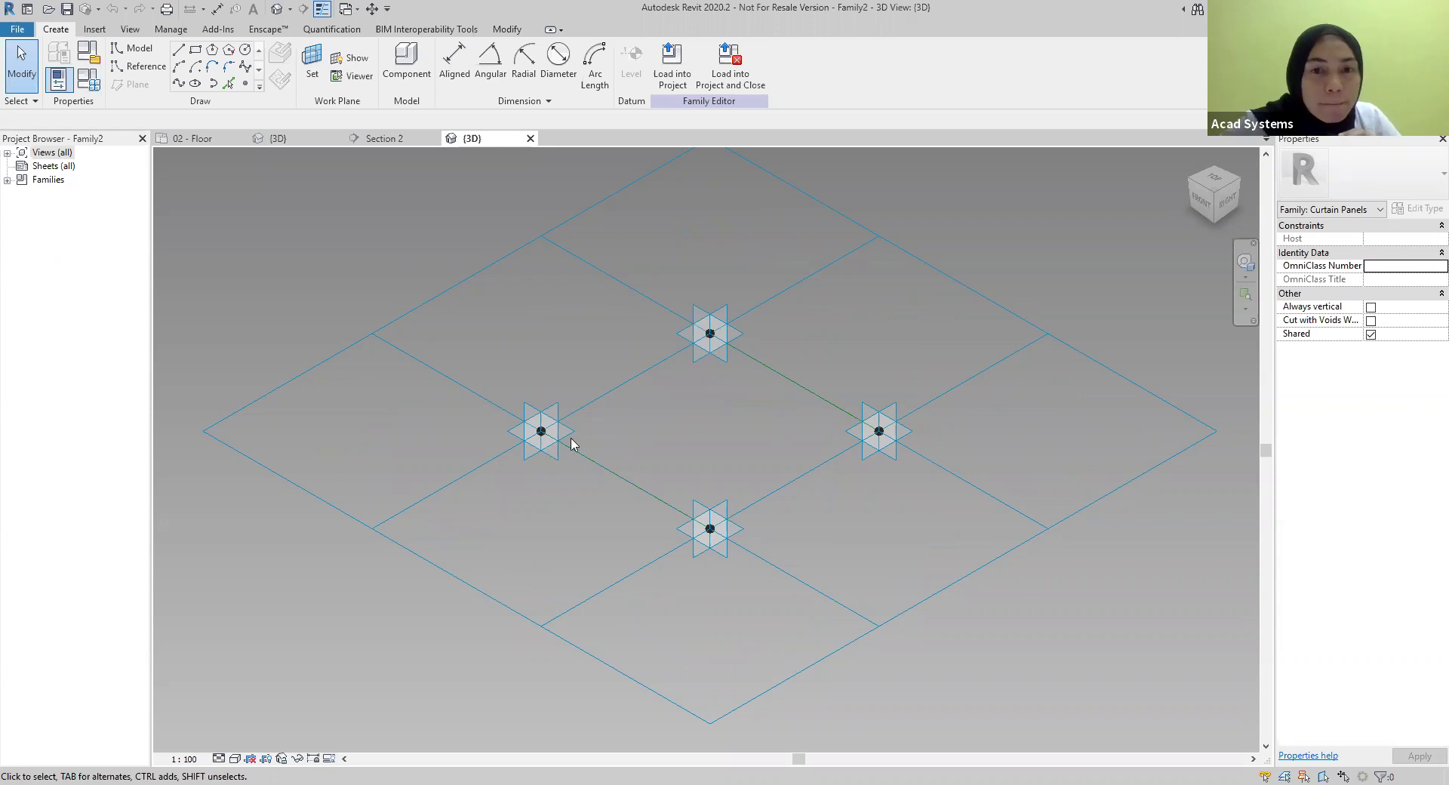
scroll(518, 420, "up", 1)
scroll(440, 398, "up", 1)
middle_click_drag(438, 399, 422, 388)
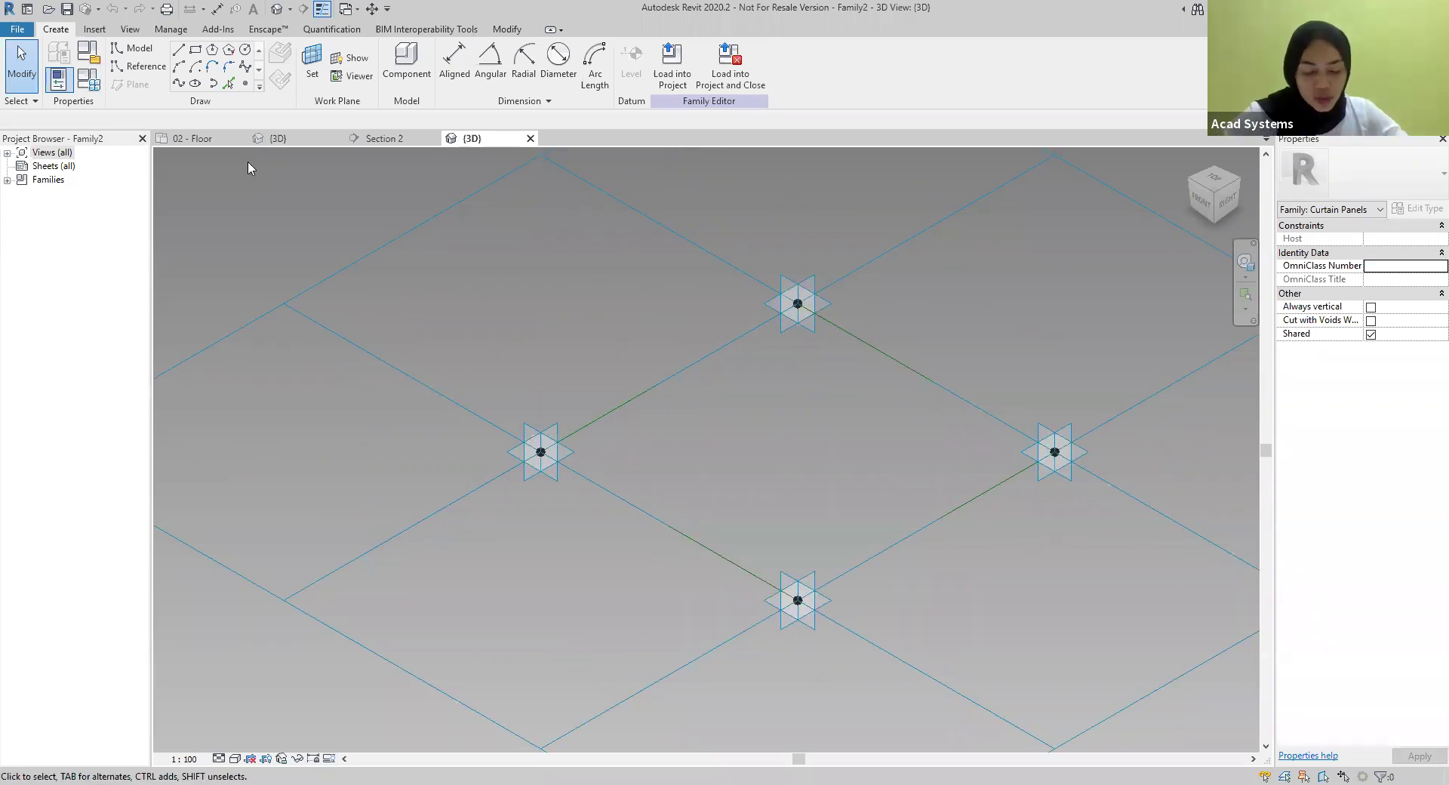
left_click(143, 68)
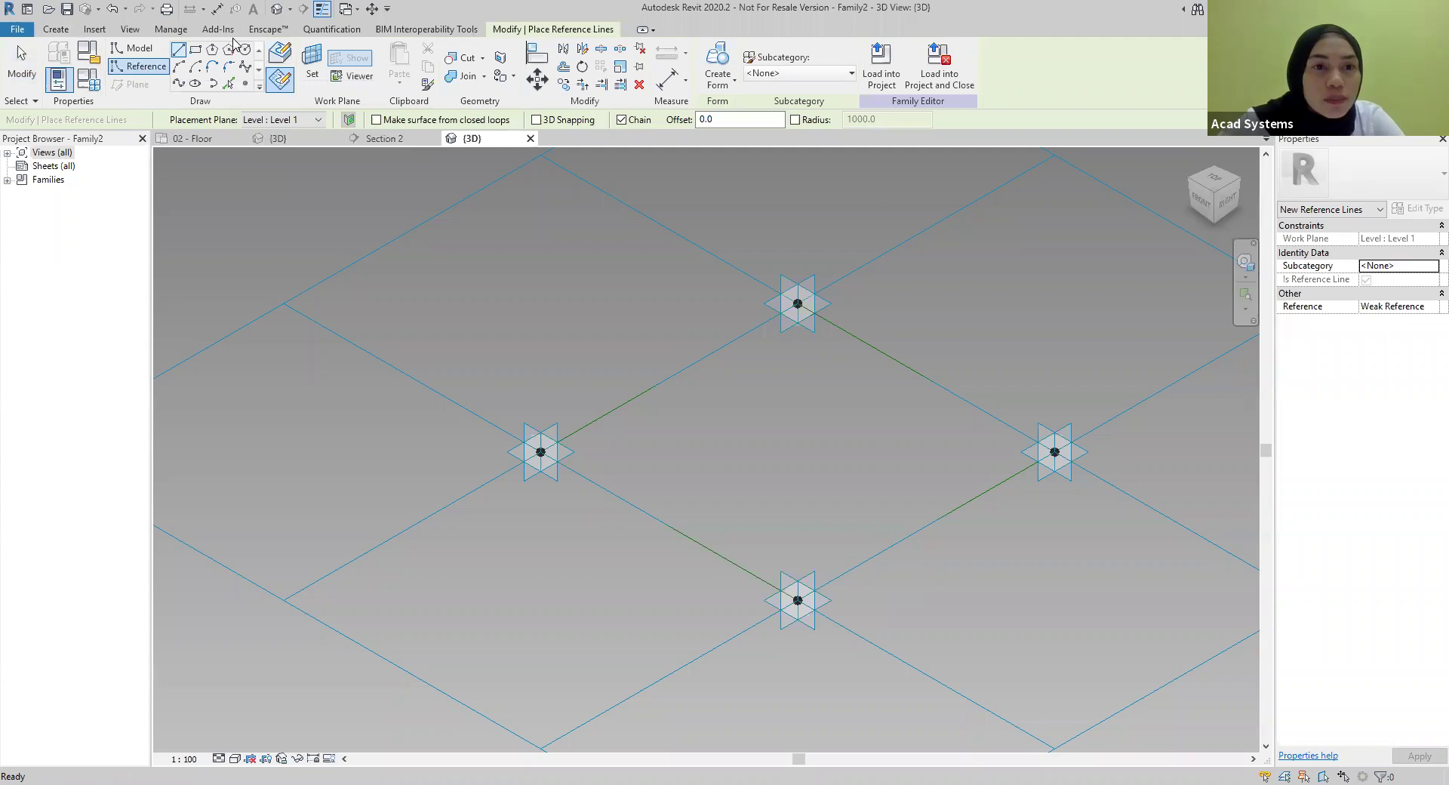
left_click(245, 84)
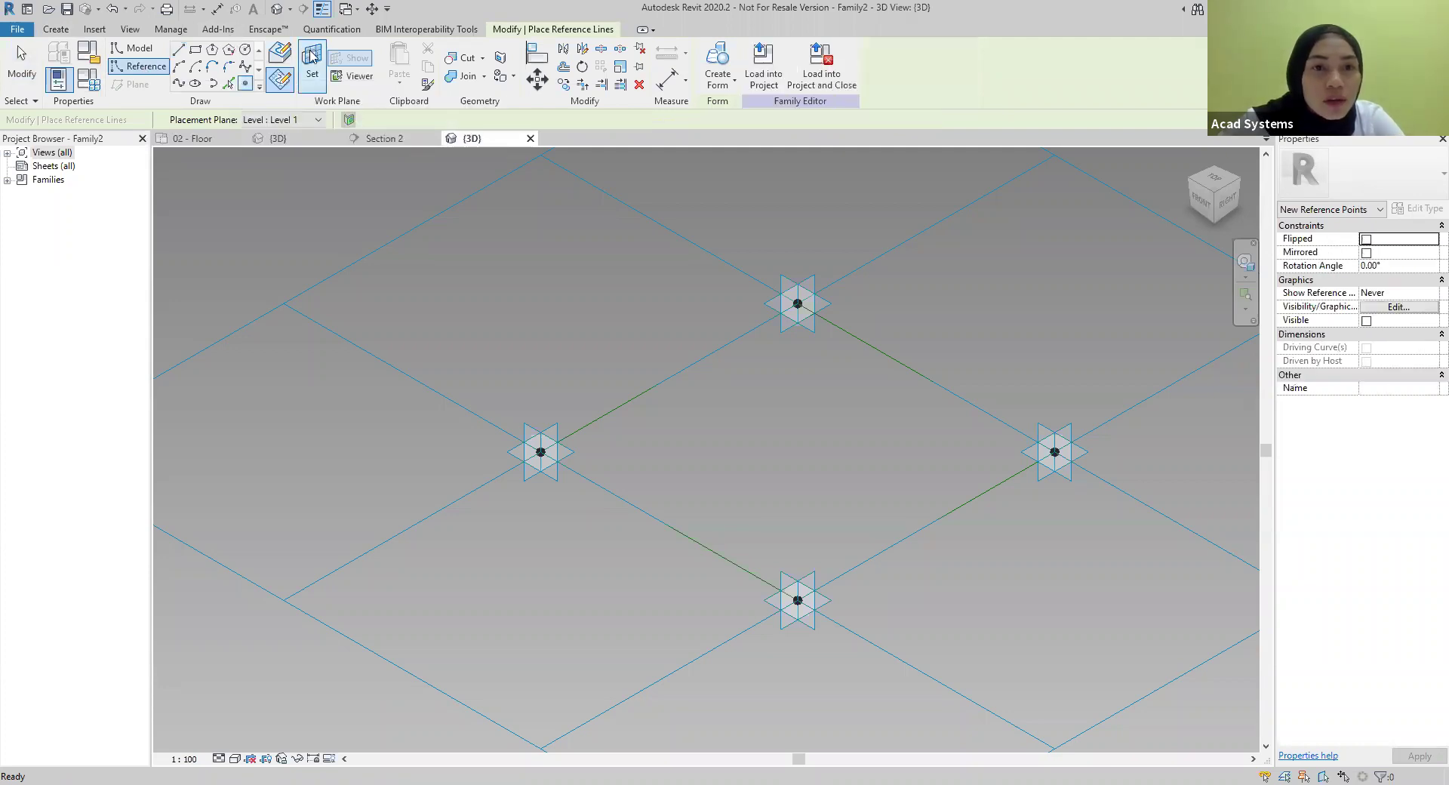
scroll(582, 483, "up", 2)
middle_click_drag(581, 483, 465, 499)
scroll(413, 423, "up", 1)
scroll(465, 499, "up", 3)
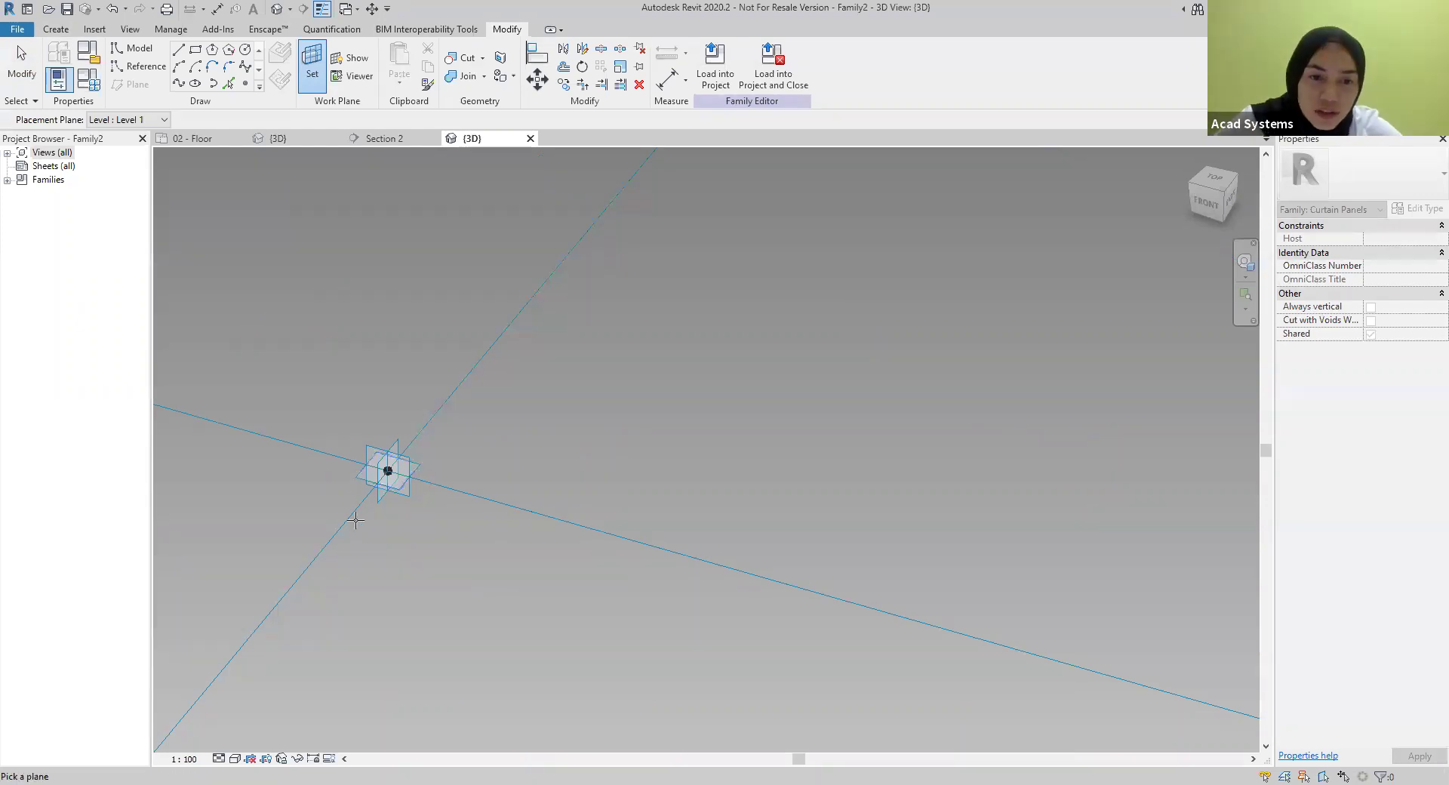
middle_click_drag(429, 513, 491, 561)
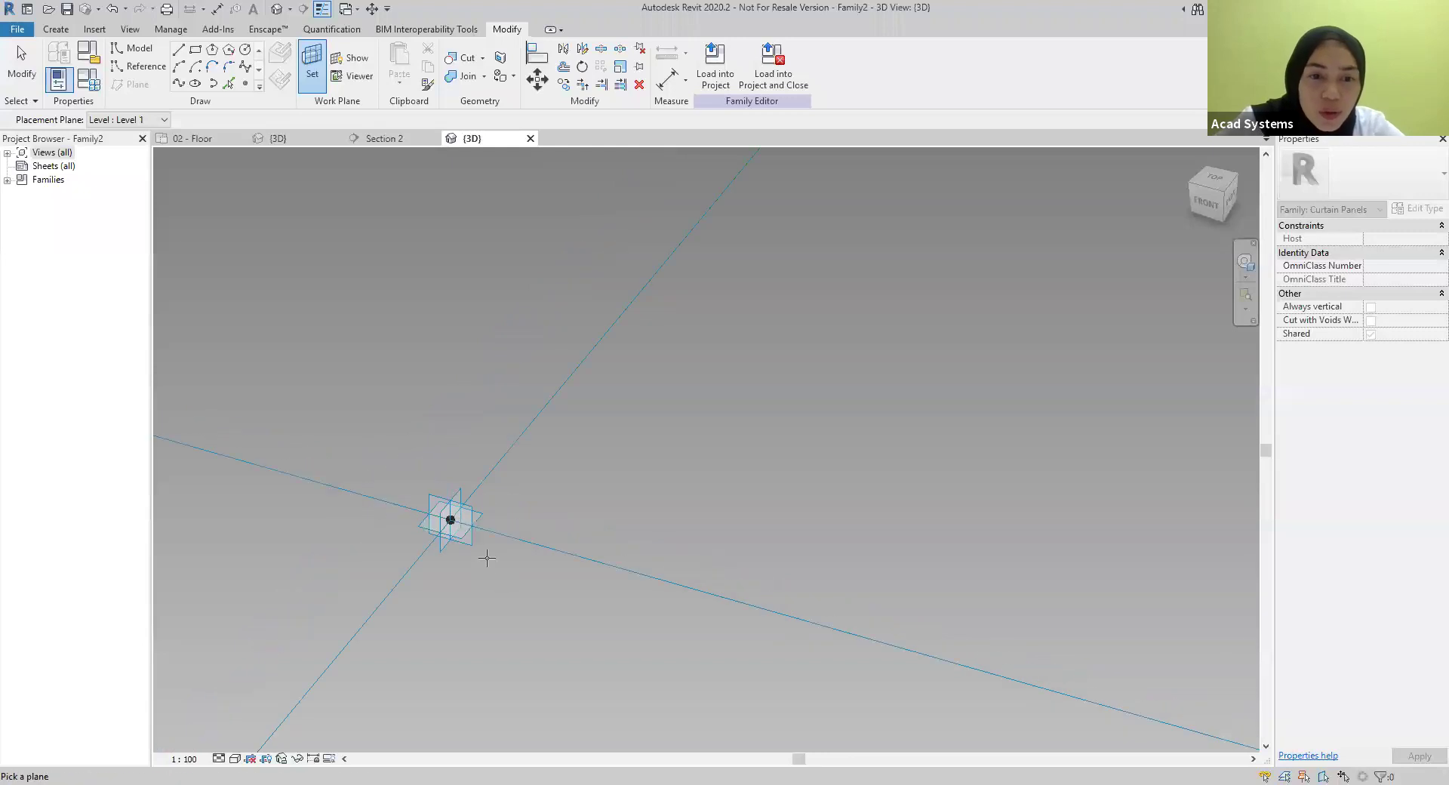
left_click(467, 521)
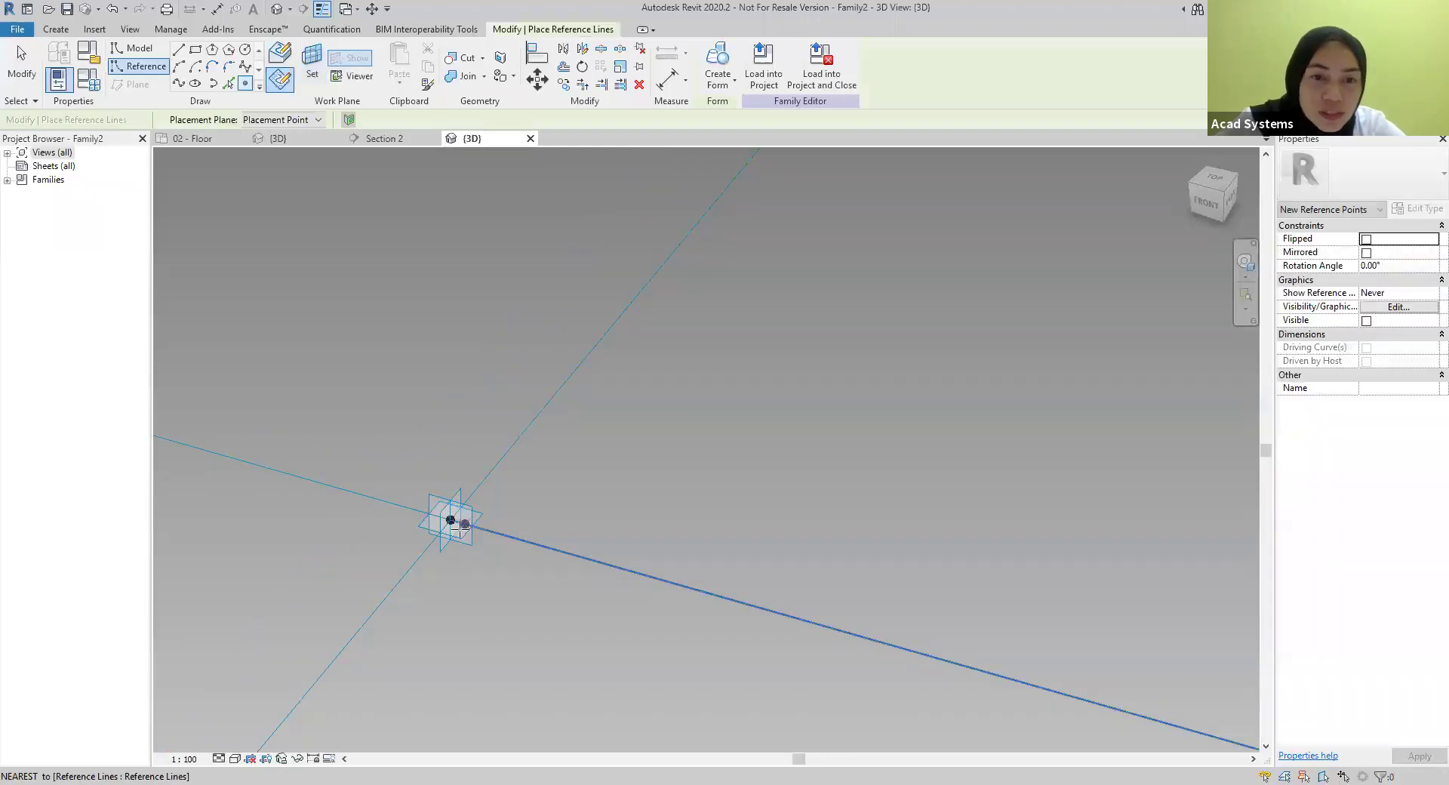
Set the horizontal plane of adaptive placement point 4 as the work plane and place a reference point there
scroll(649, 423, "down", 2)
middle_click_drag(650, 423, 519, 526)
scroll(631, 456, "down", 1)
middle_click_drag(631, 455, 553, 417)
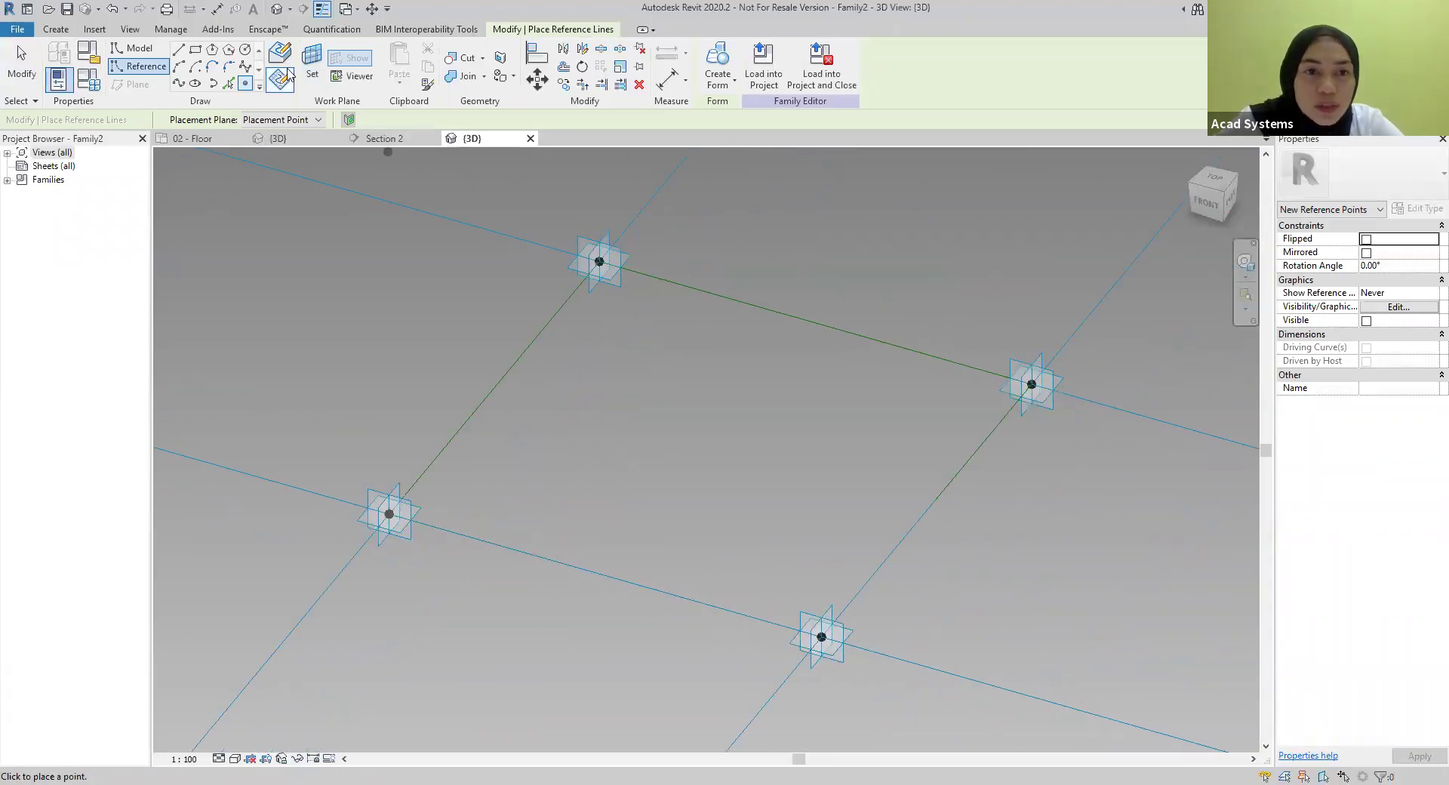
left_click(312, 57)
scroll(600, 264, "up", 1)
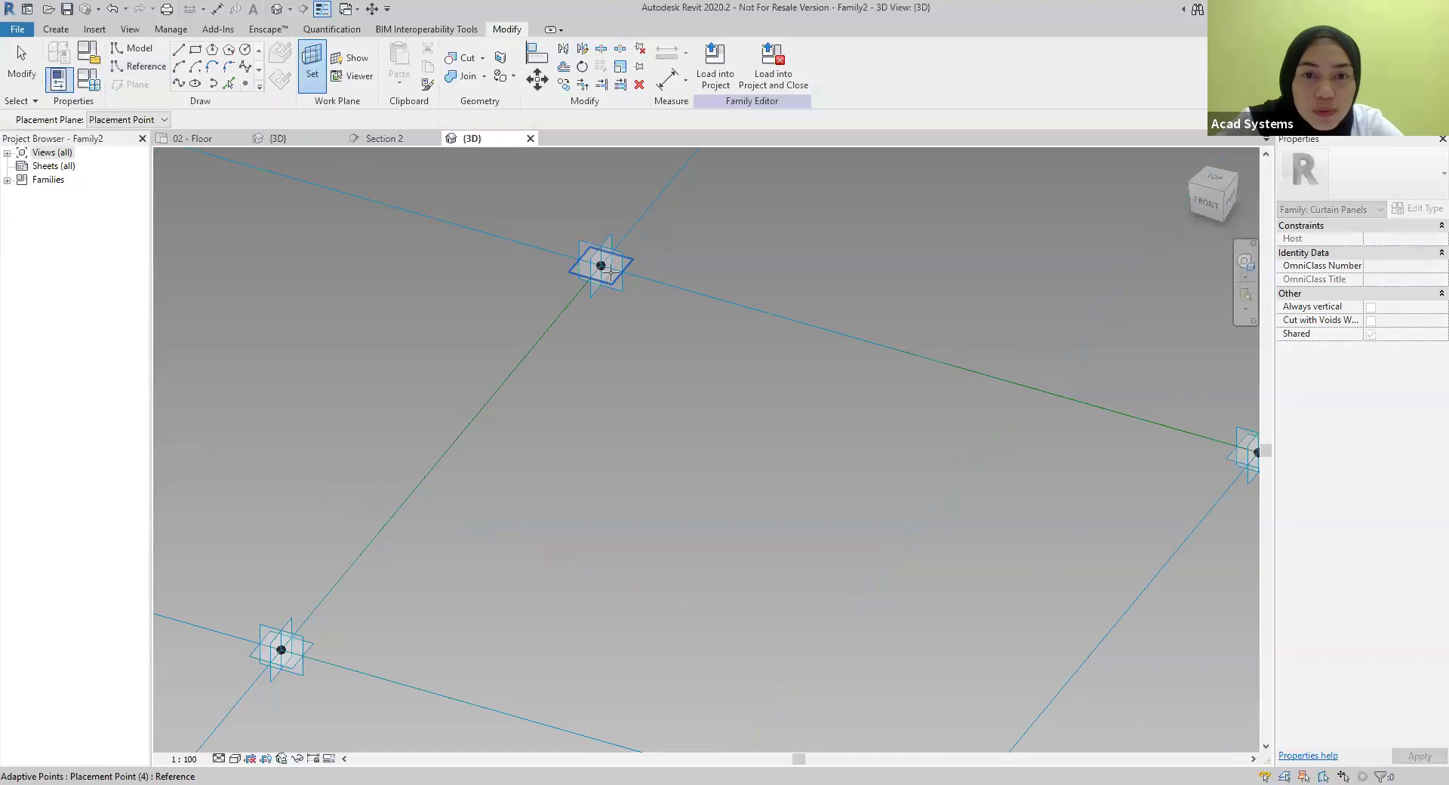
left_click(599, 264)
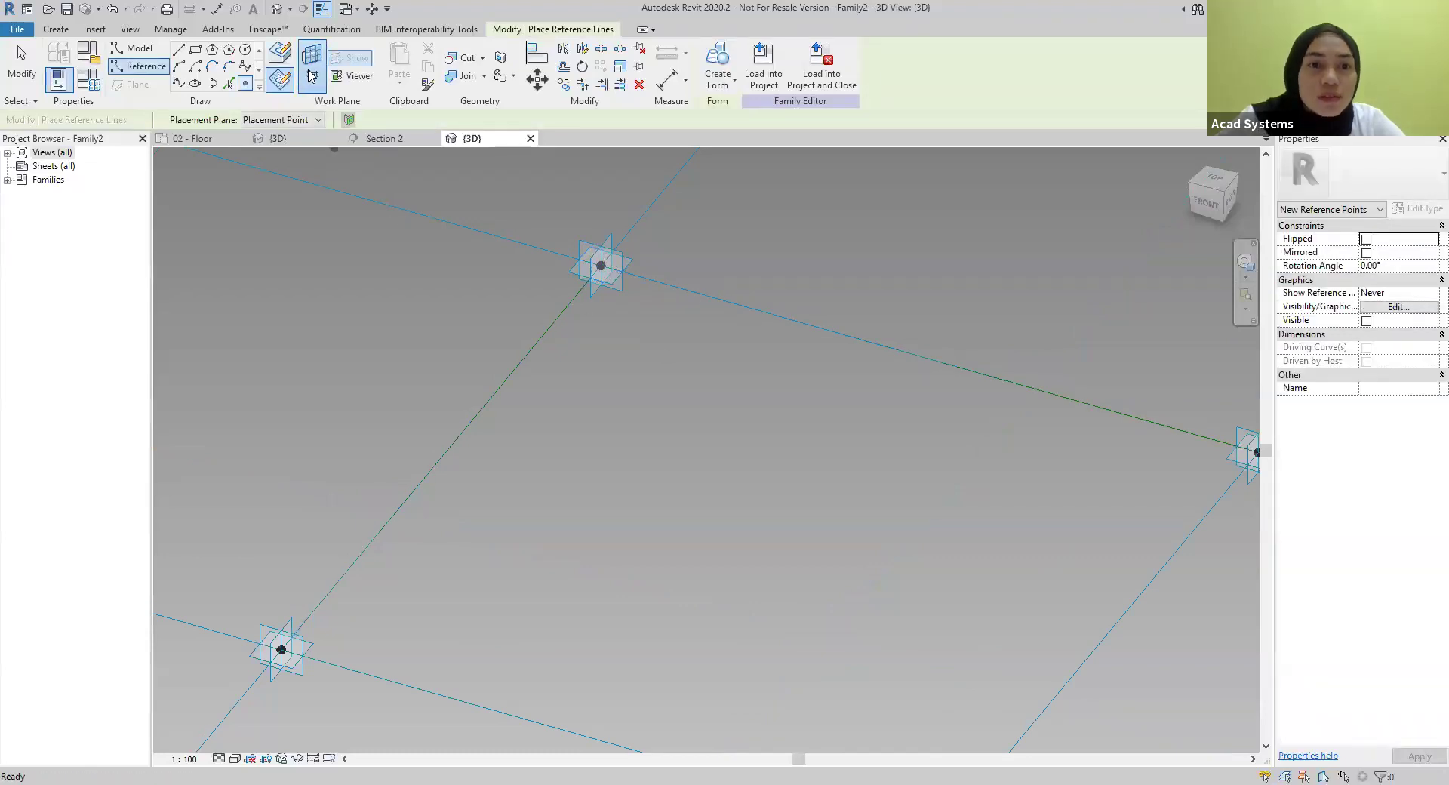
Place reference points on adaptive placement points 3 and 2, each on its own horizontal work plane, and end the command
scroll(796, 463, "down", 1)
scroll(796, 462, "down", 1)
middle_click_drag(796, 463, 662, 325)
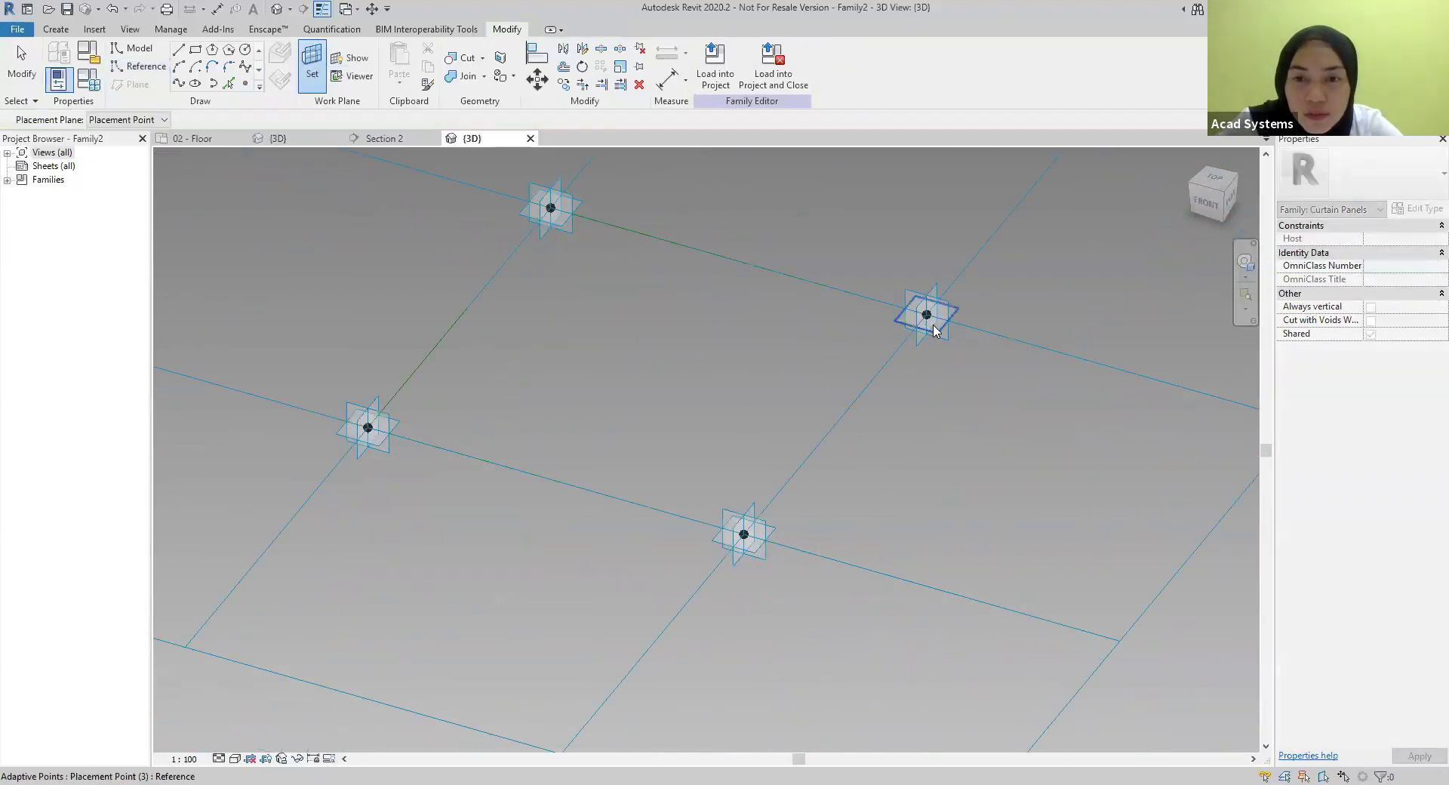
left_click(936, 325)
left_click(312, 56)
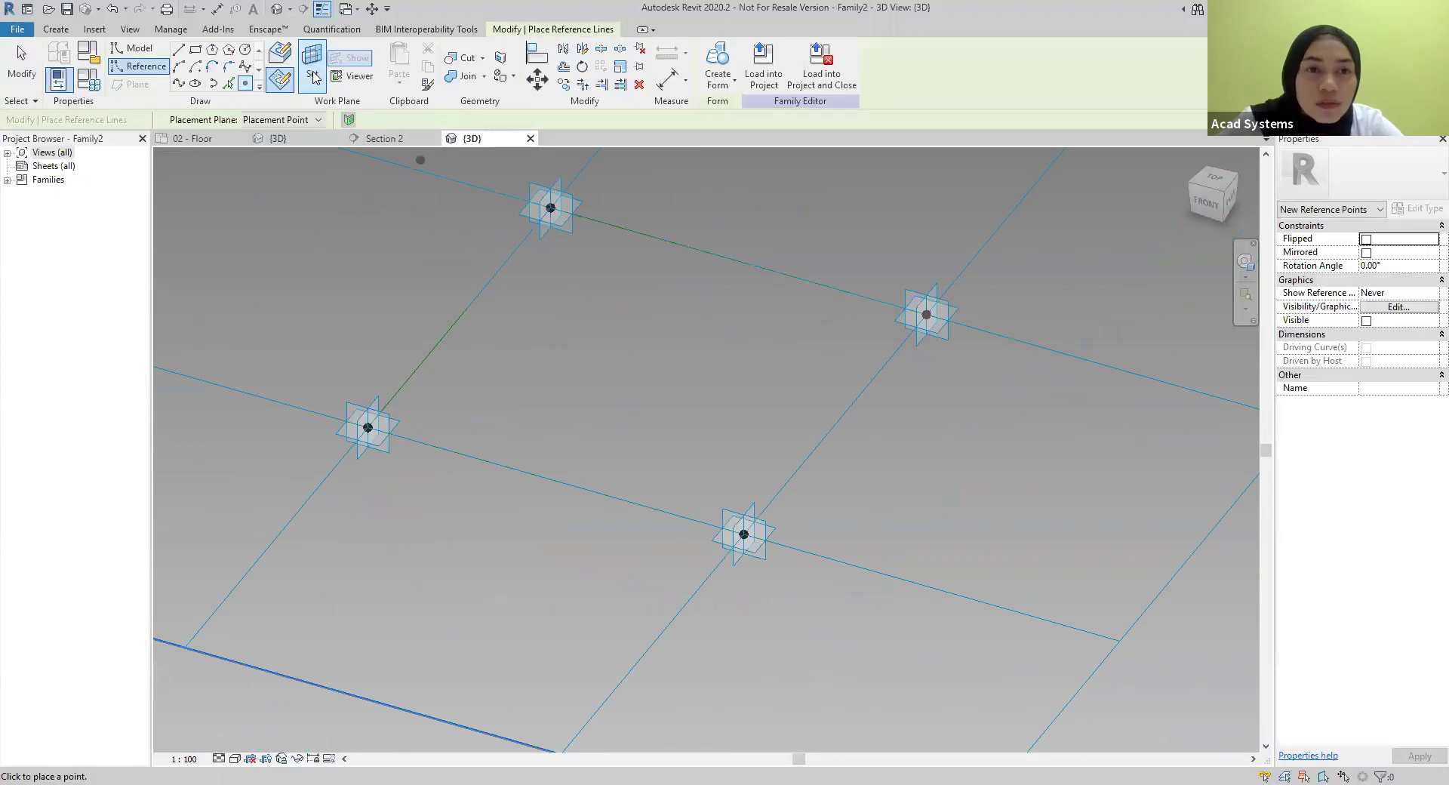
left_click(743, 533)
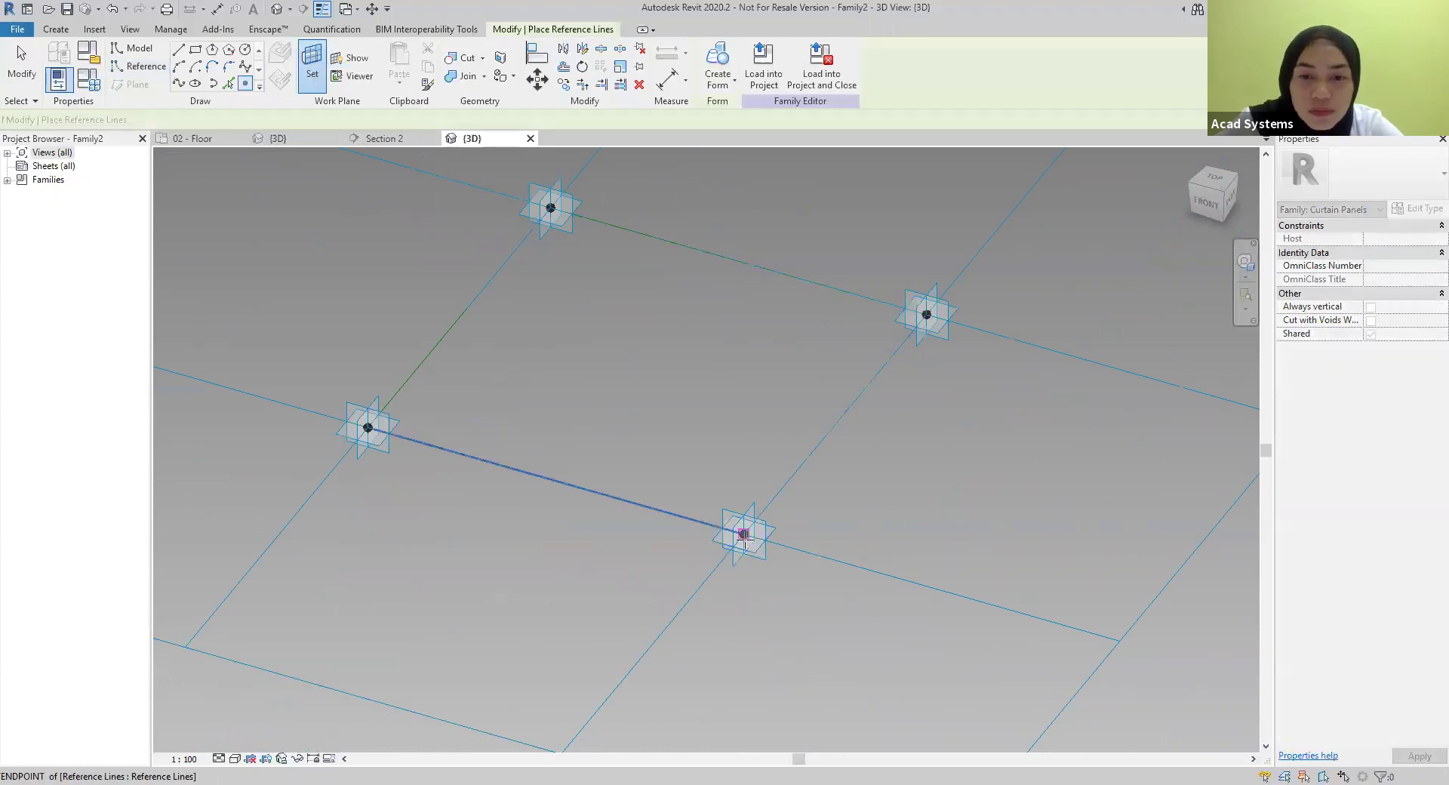
key("Escape")
key("Escape")
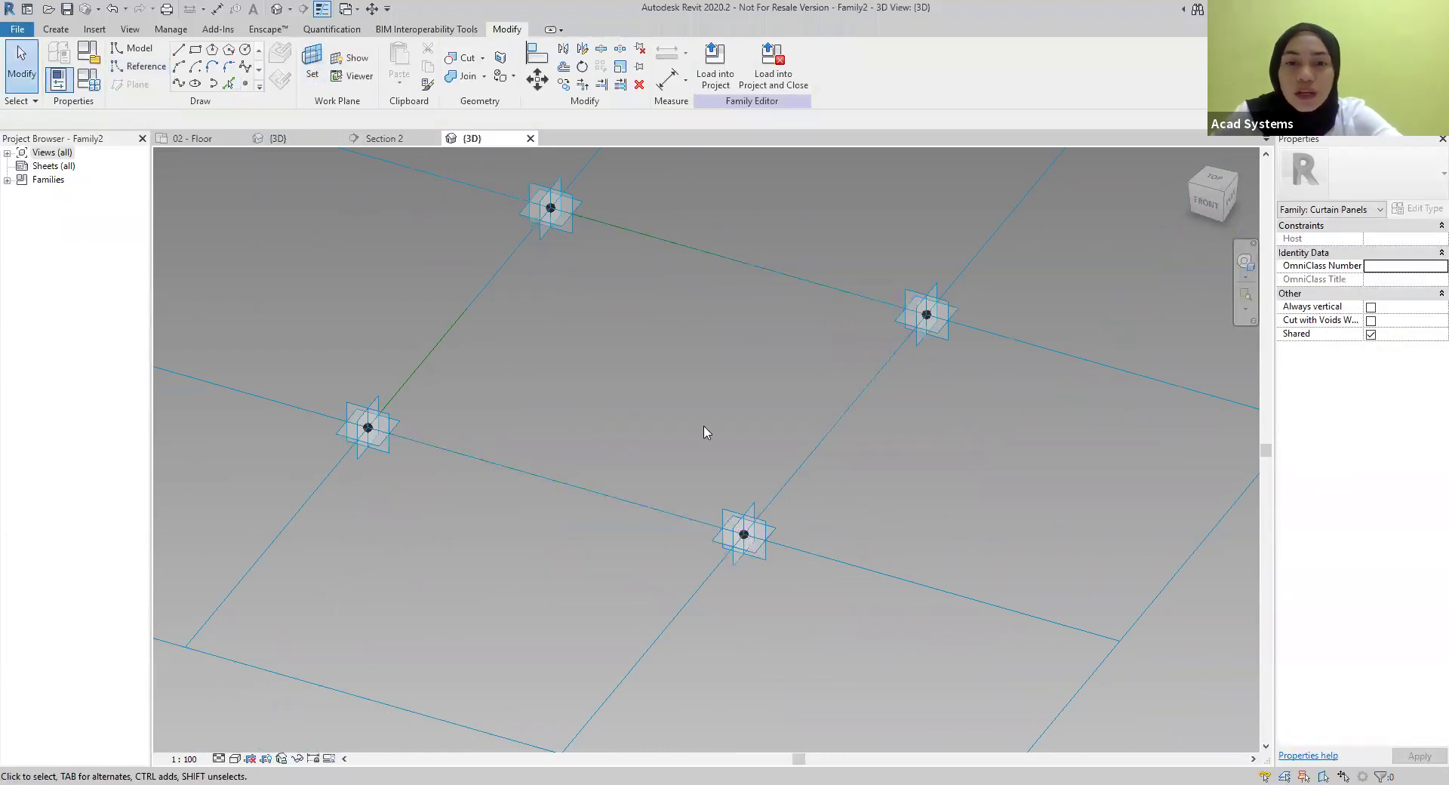
Select the whole panel frame, filter the selection to Reference Points only, and open their Offset for editing
middle_click_drag(705, 431, 740, 482)
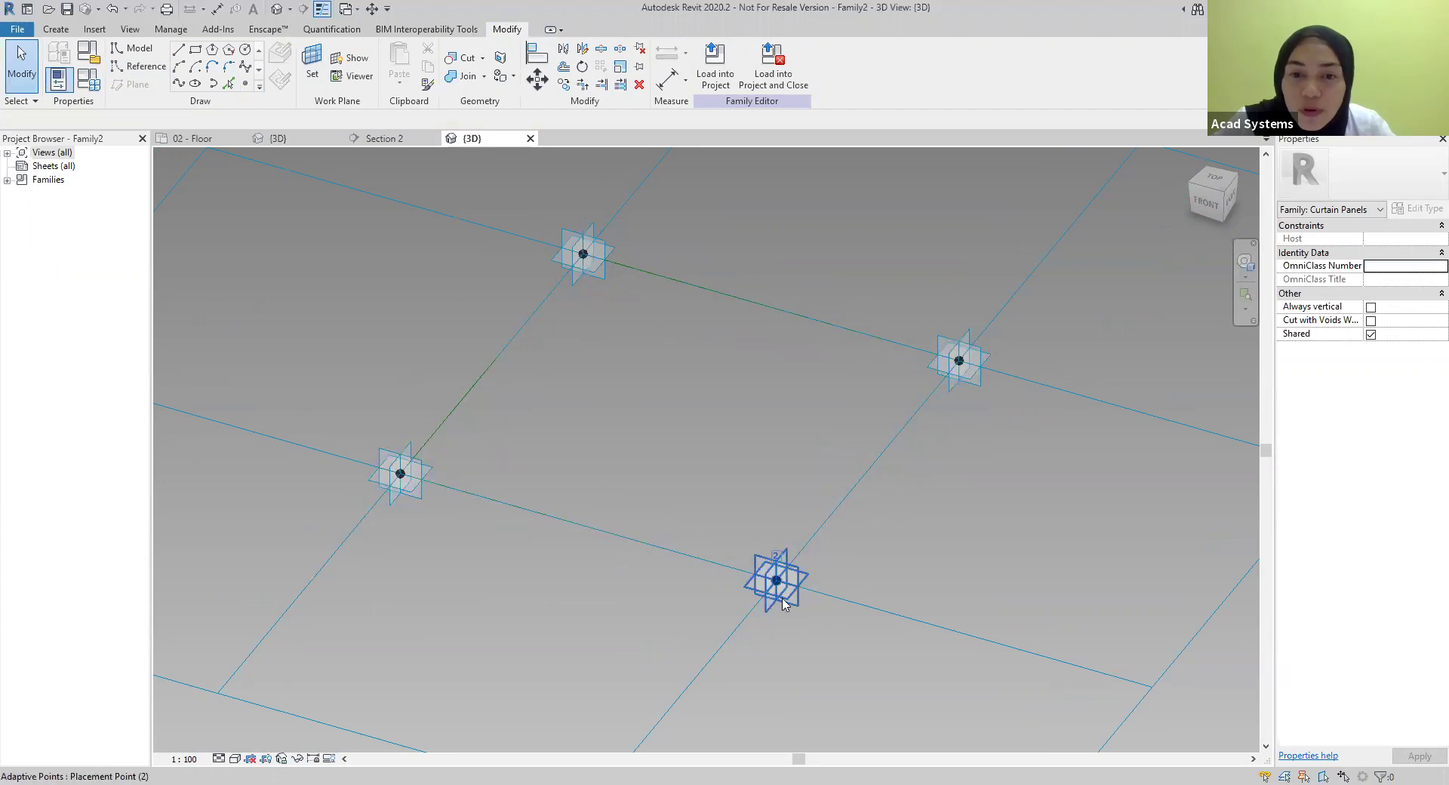
scroll(631, 402, "down", 1)
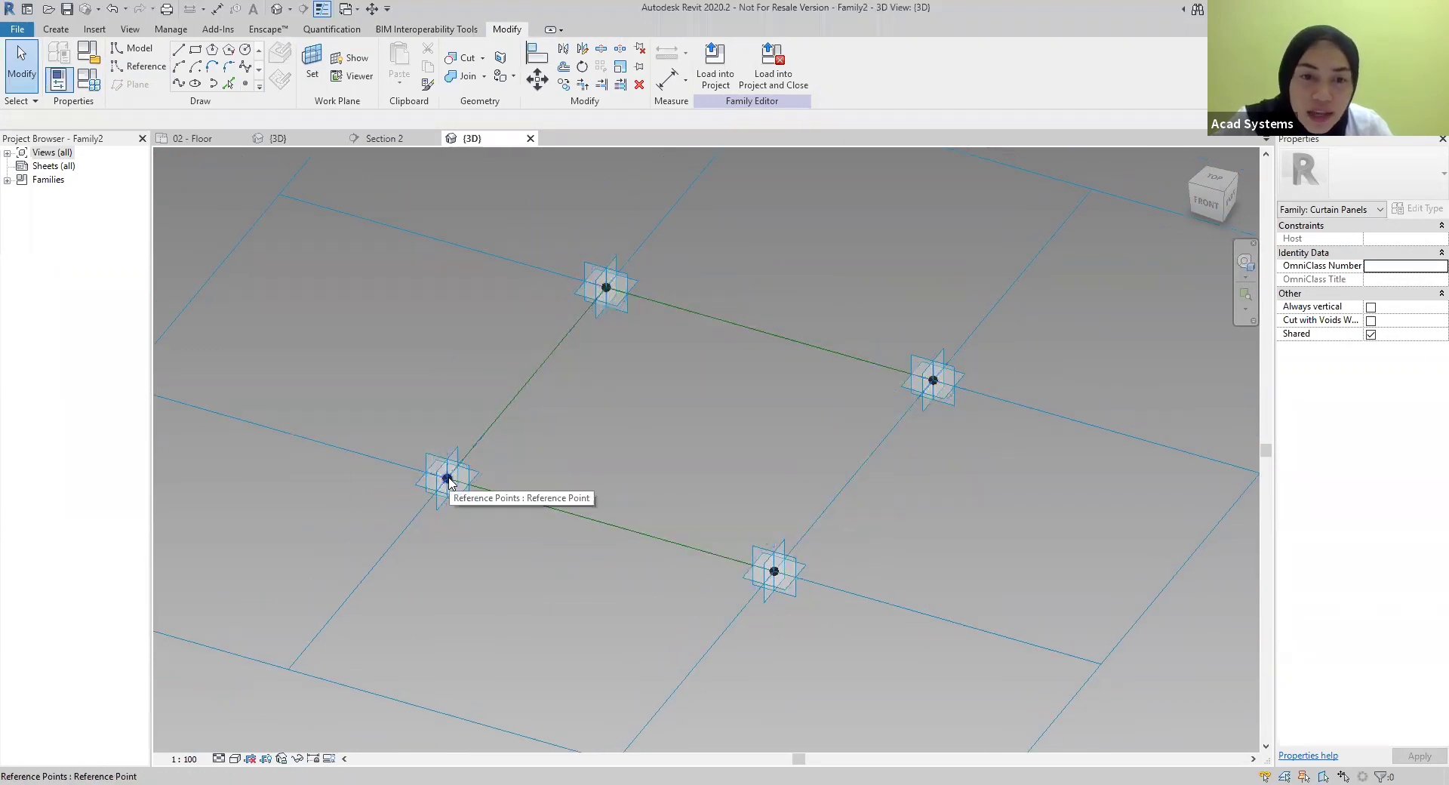
key("Tab")
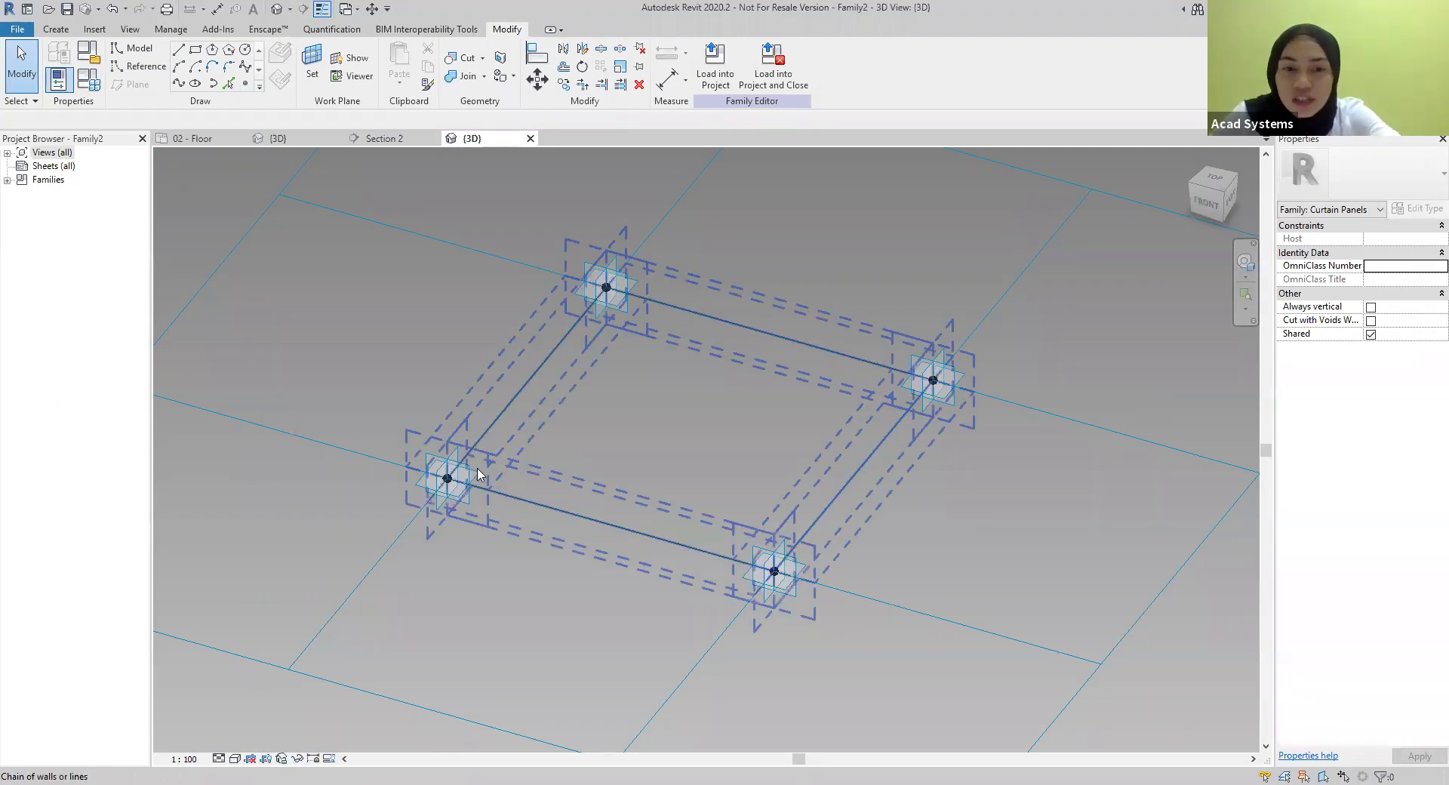
left_click_drag(865, 596, 999, 637)
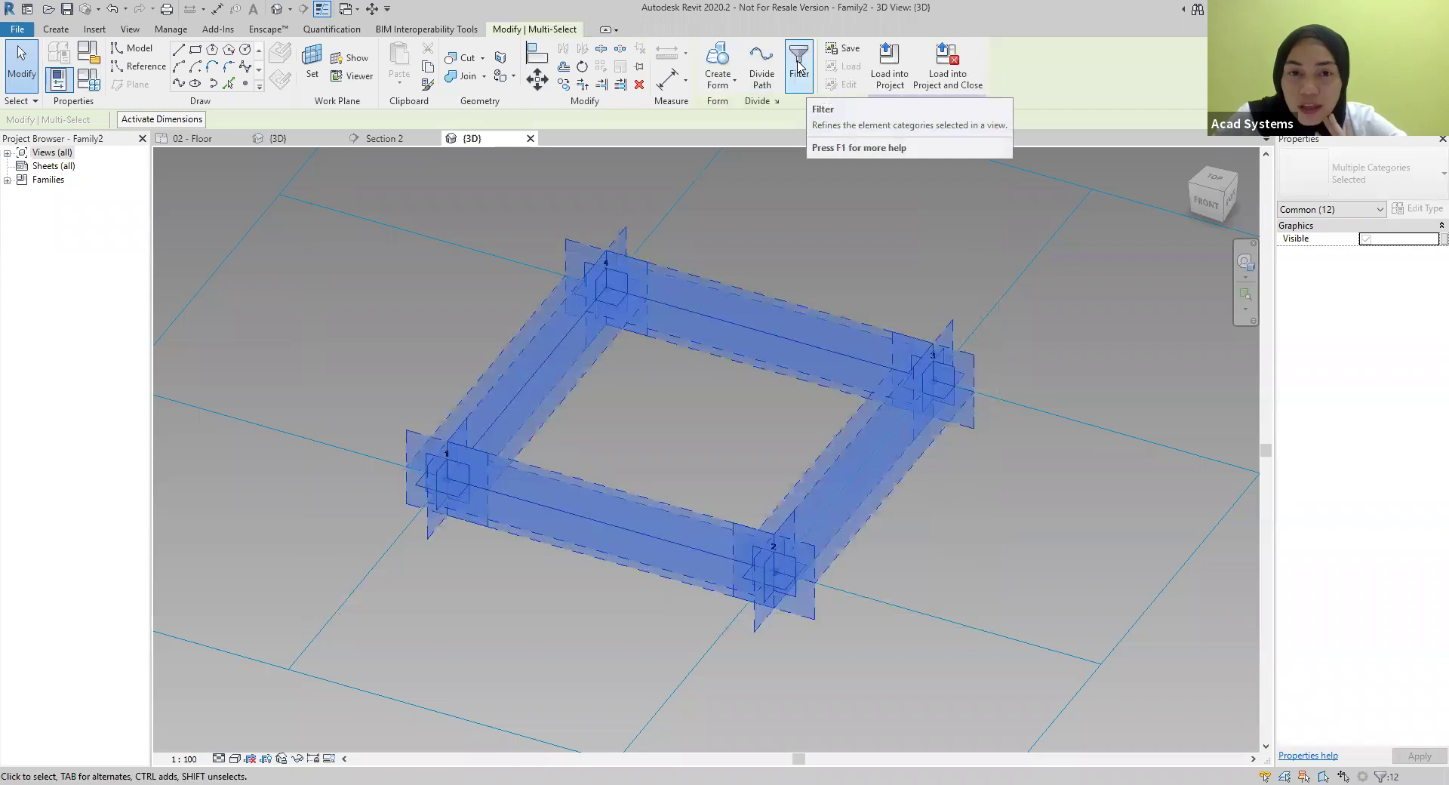
left_click(799, 66)
left_click(713, 267)
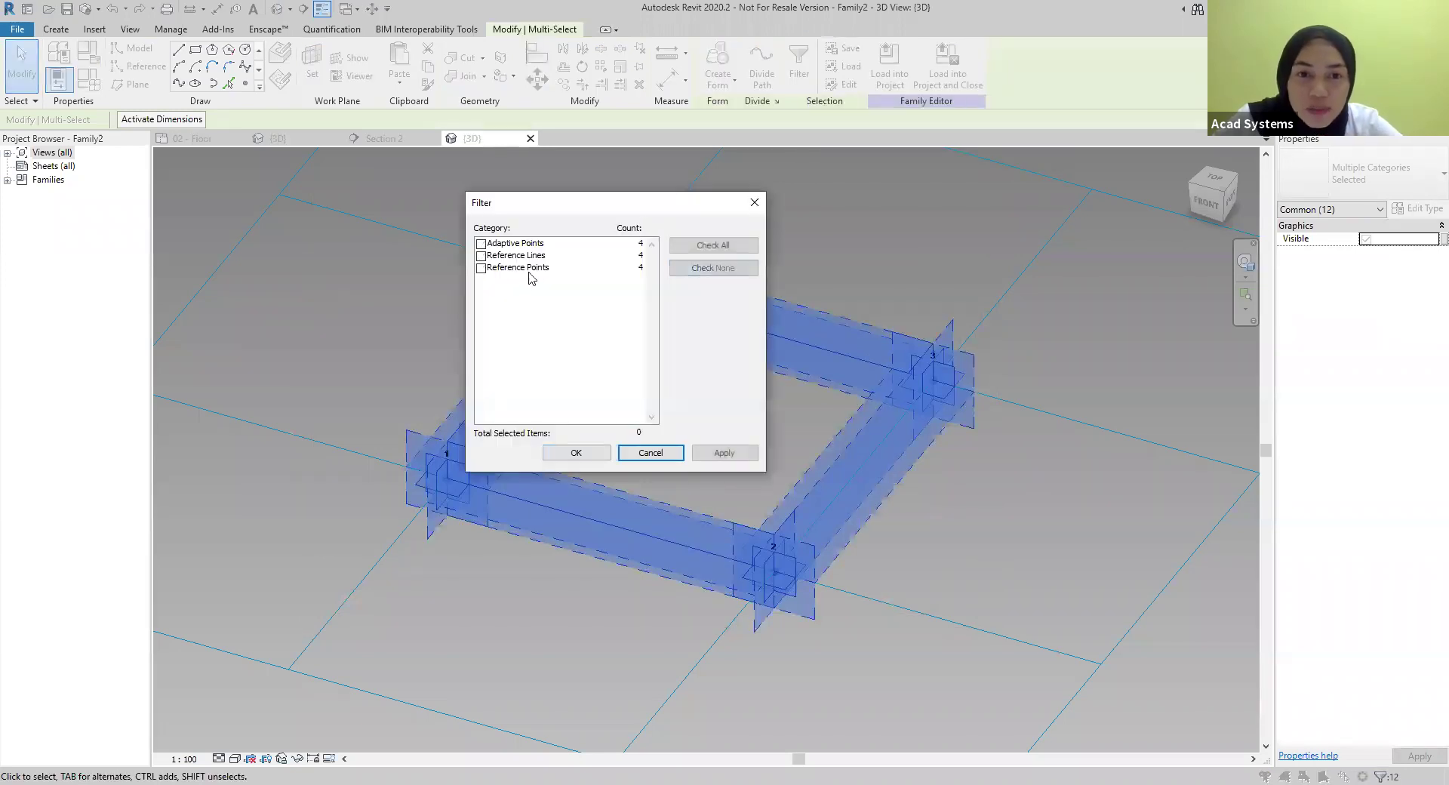
left_click(481, 267)
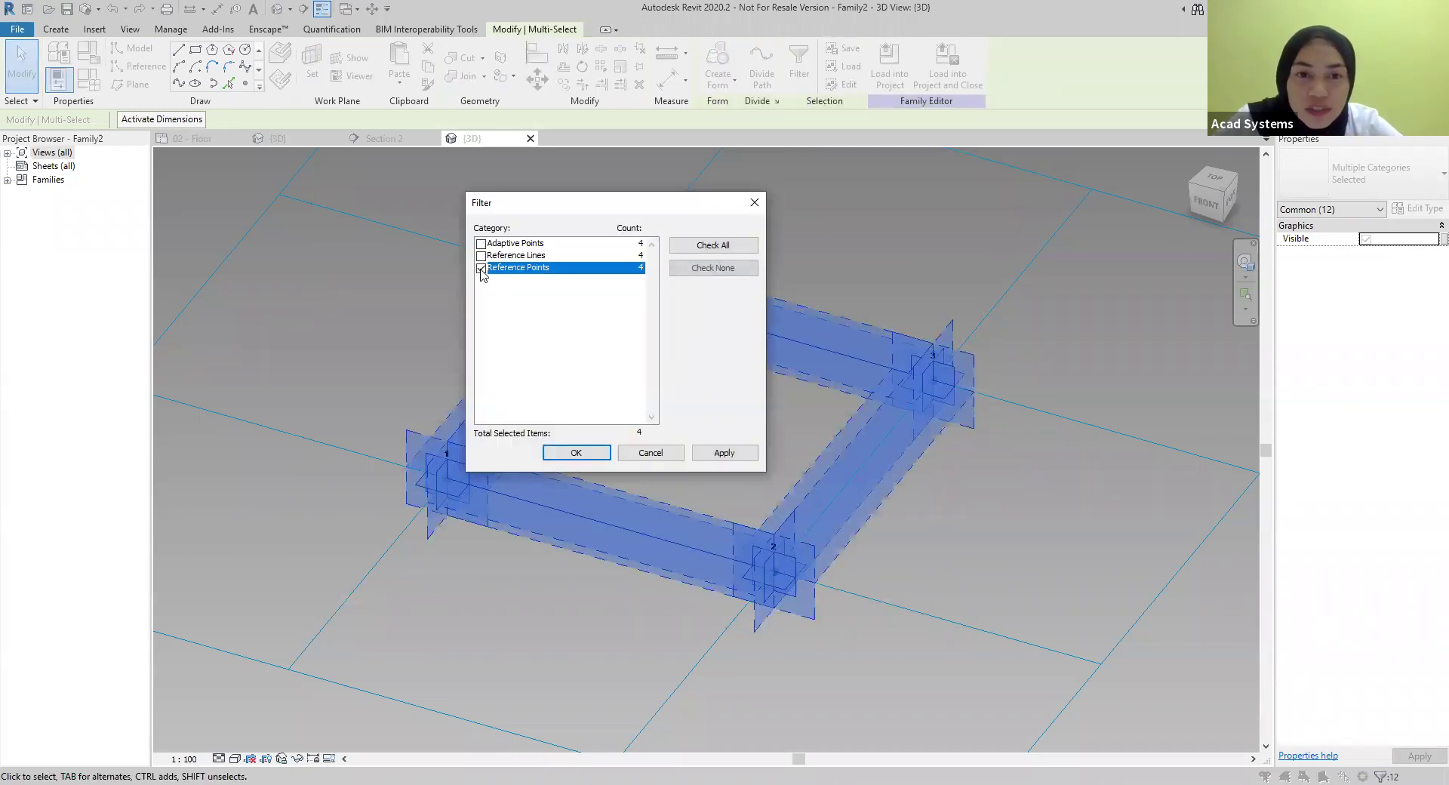
left_click(567, 455)
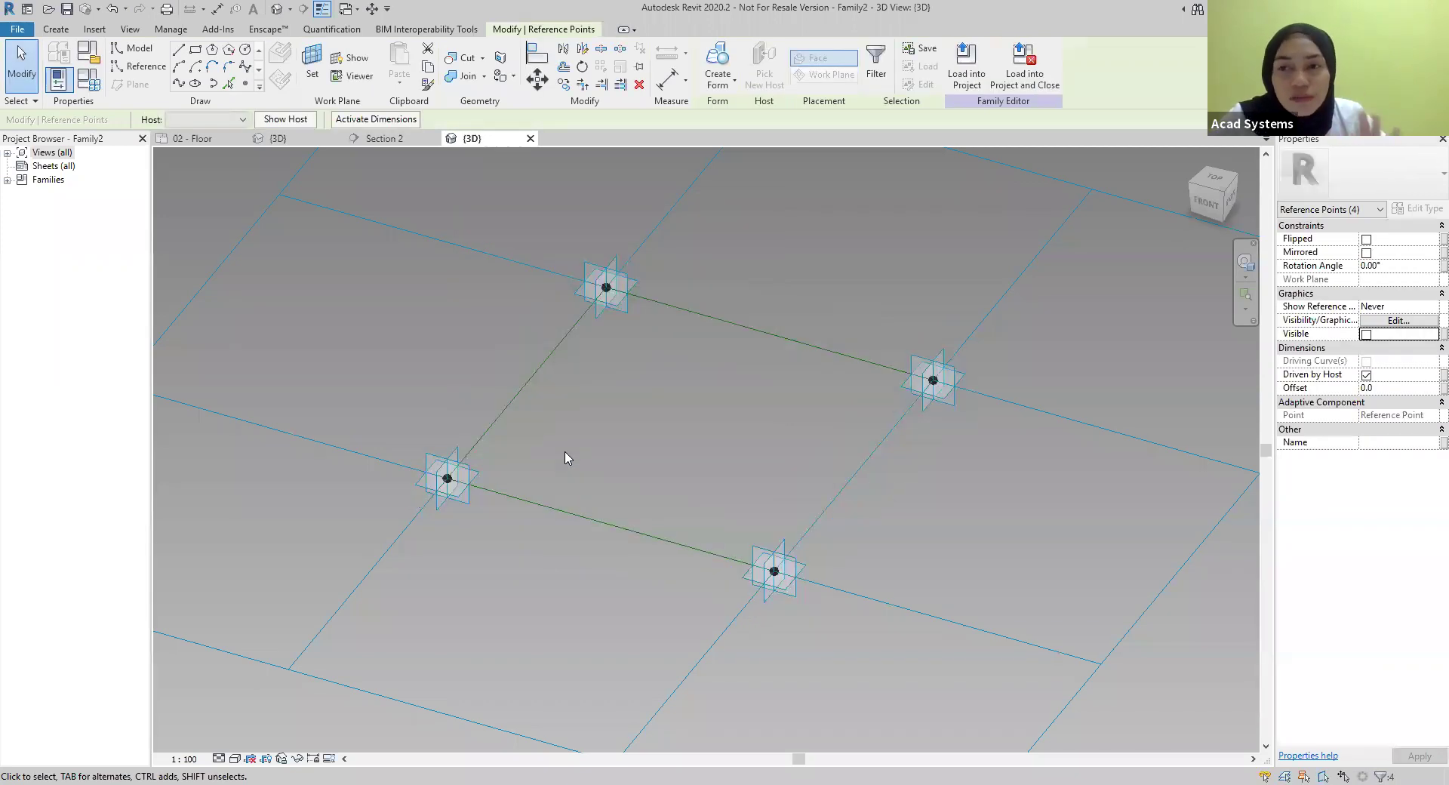
left_click(1364, 389)
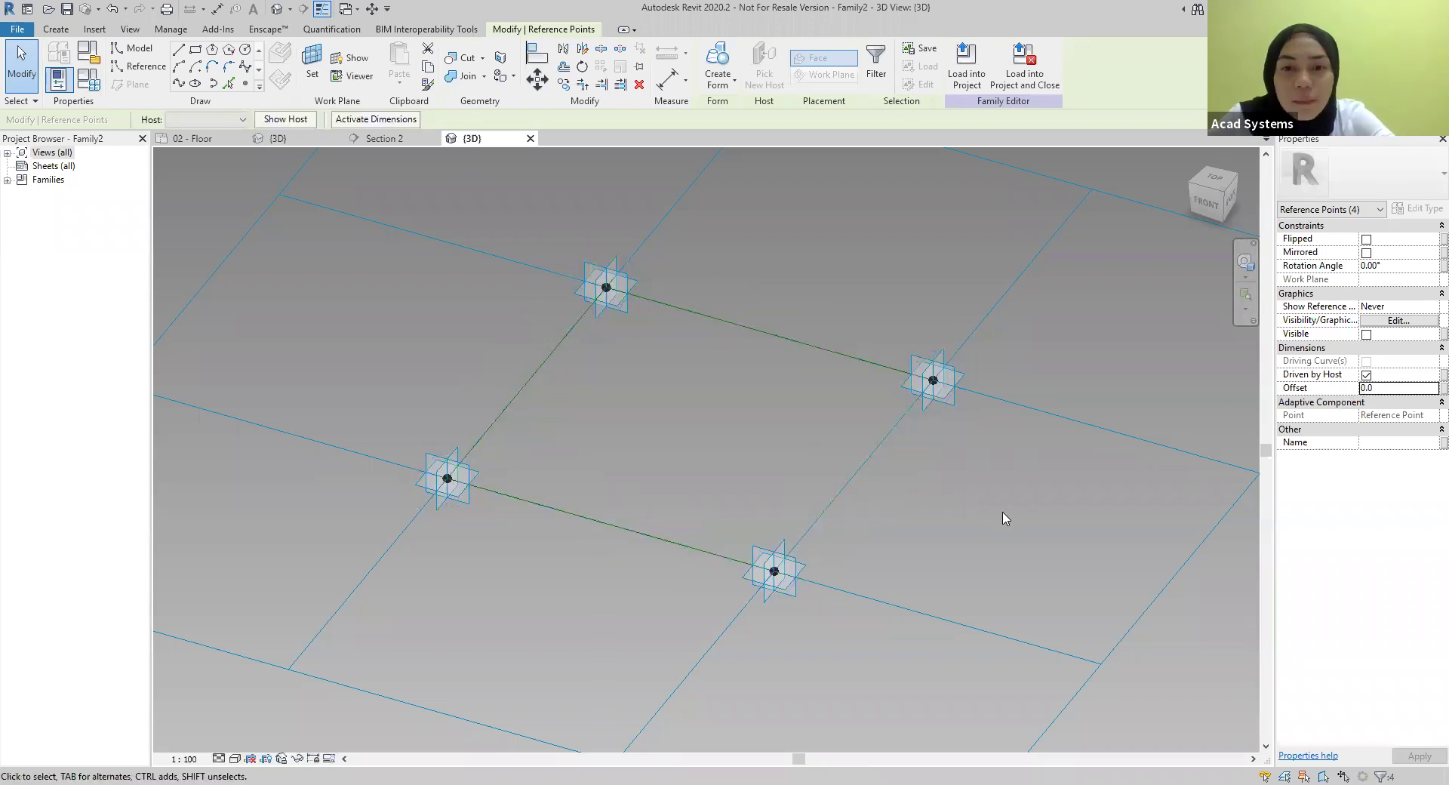
left_click(1139, 495)
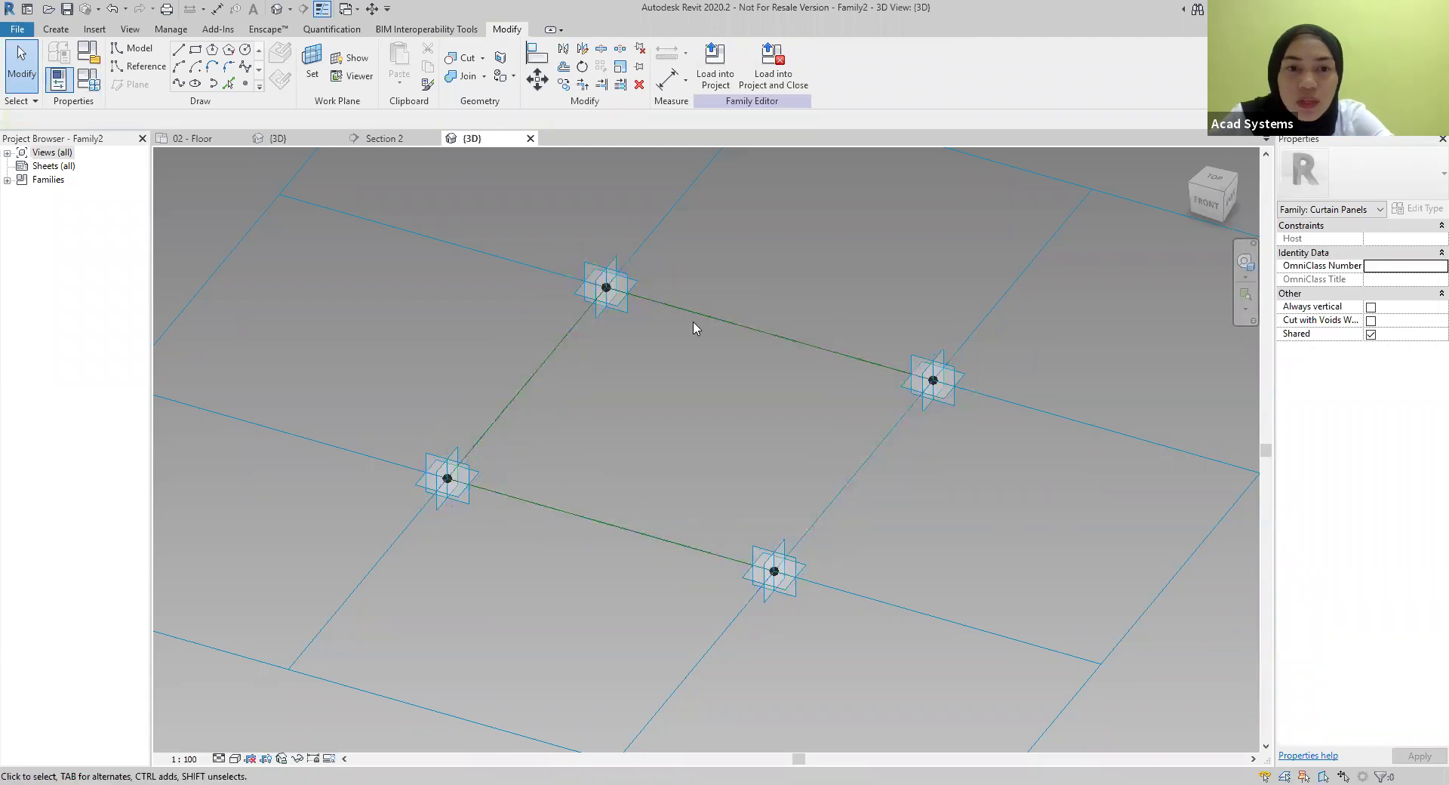
Set the family's length units to Meters in the project units
left_click(177, 32)
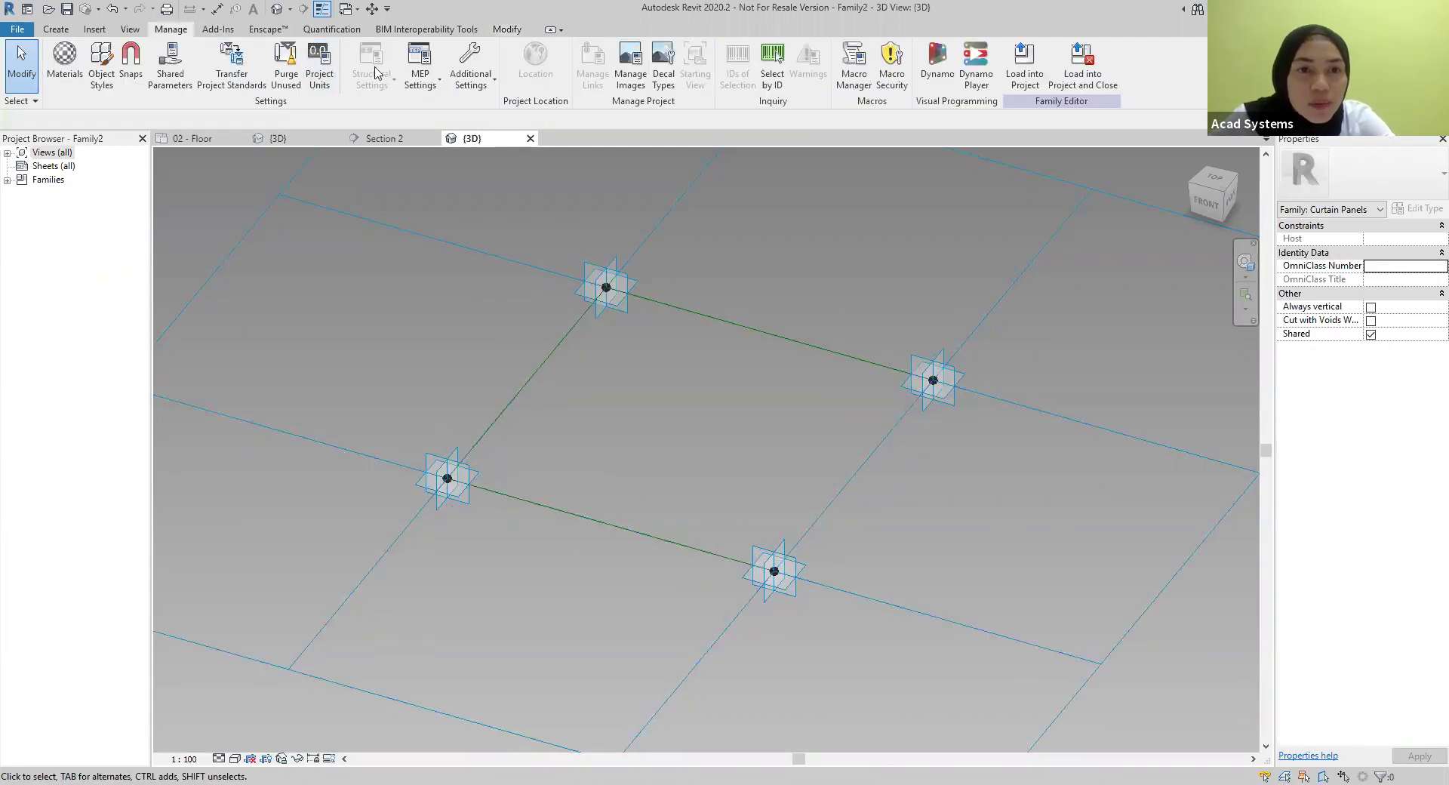
left_click(319, 67)
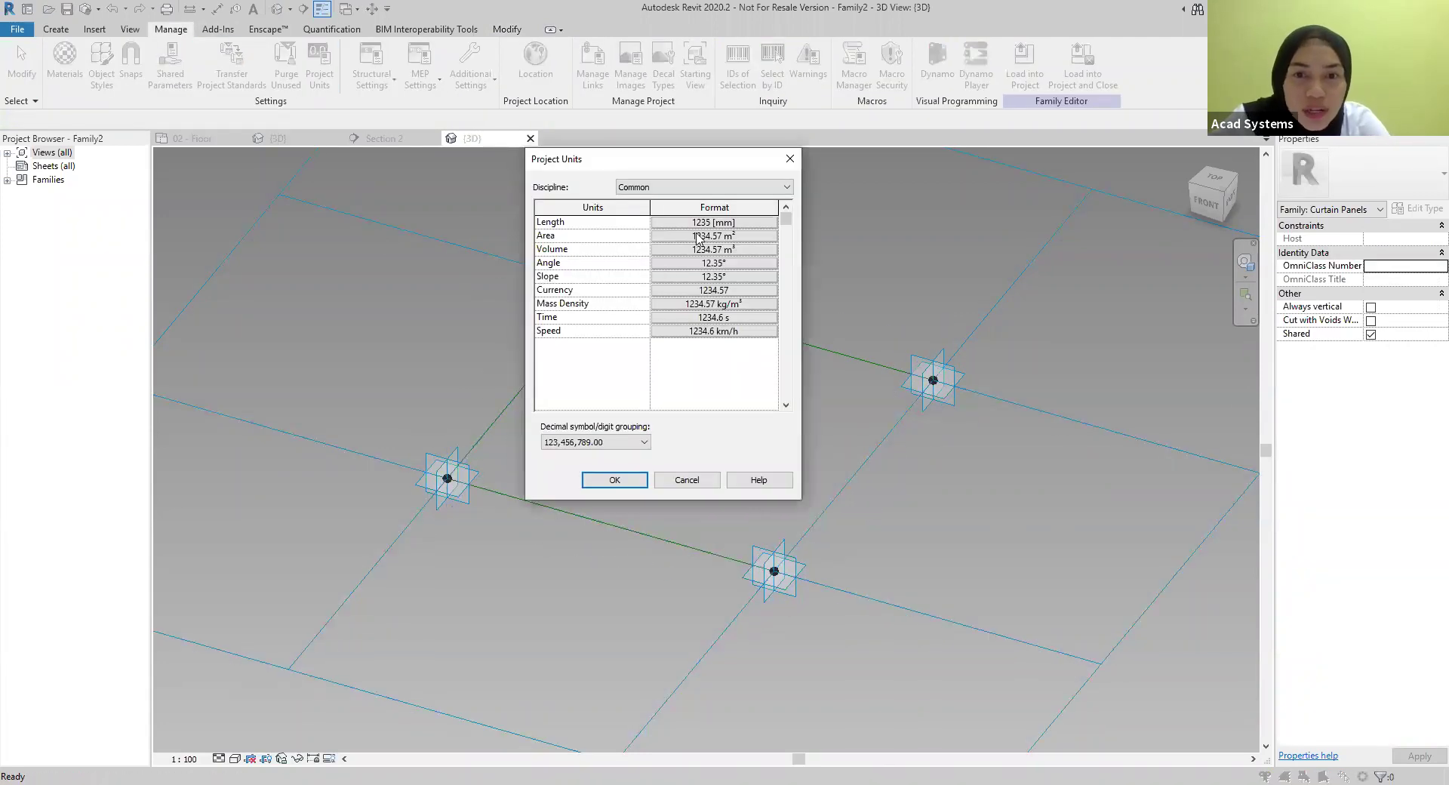
left_click(701, 222)
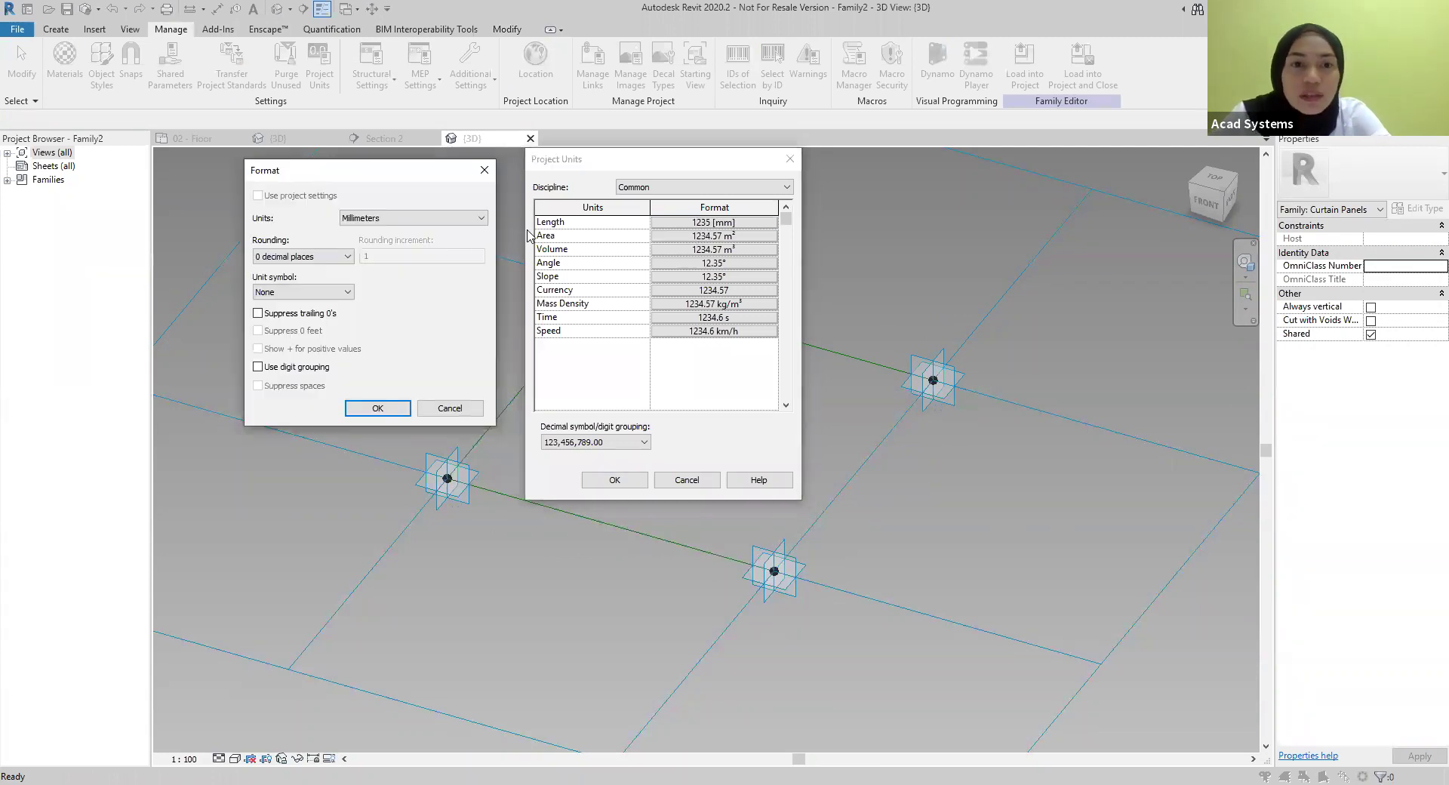
left_click(480, 218)
left_click(355, 270)
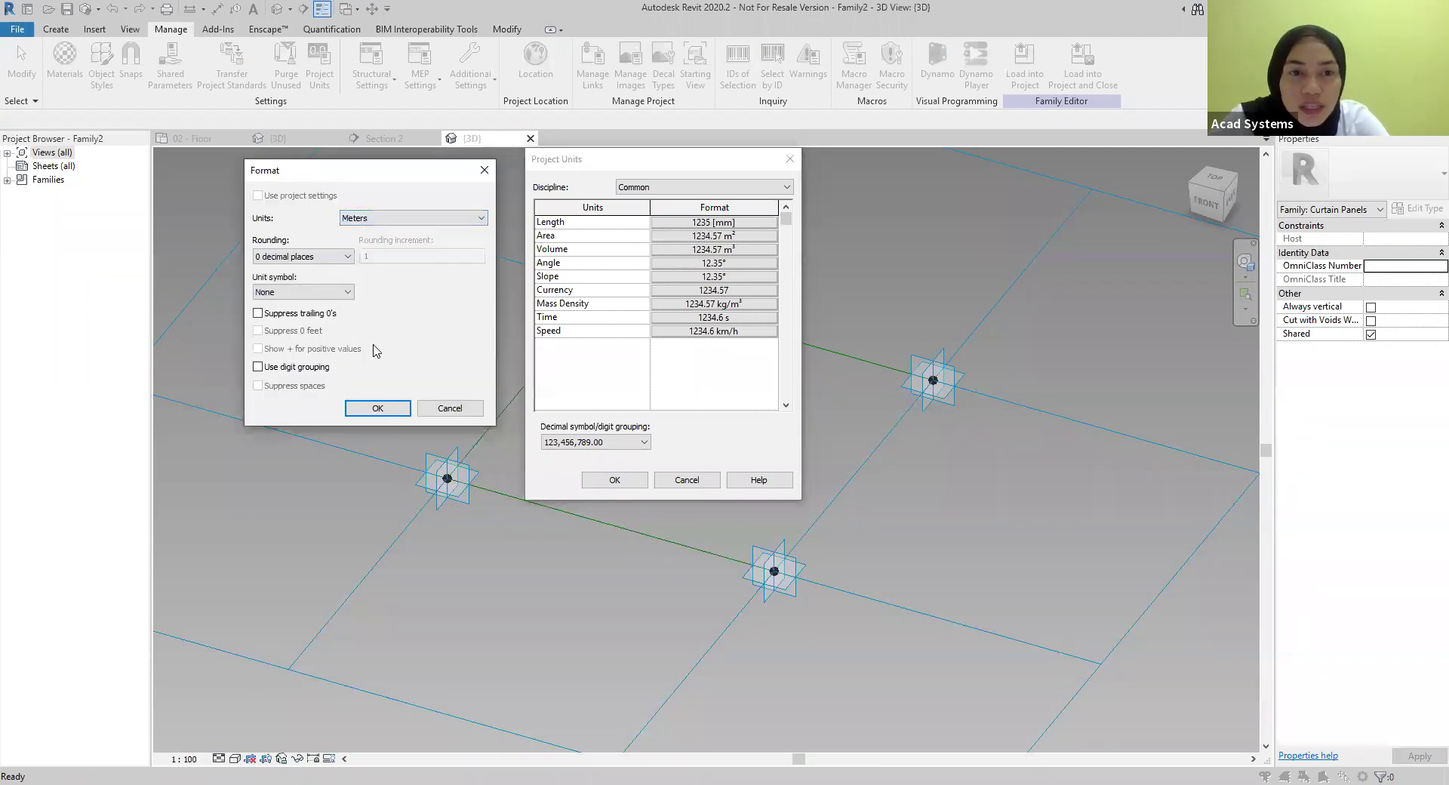
left_click(376, 408)
left_click(614, 480)
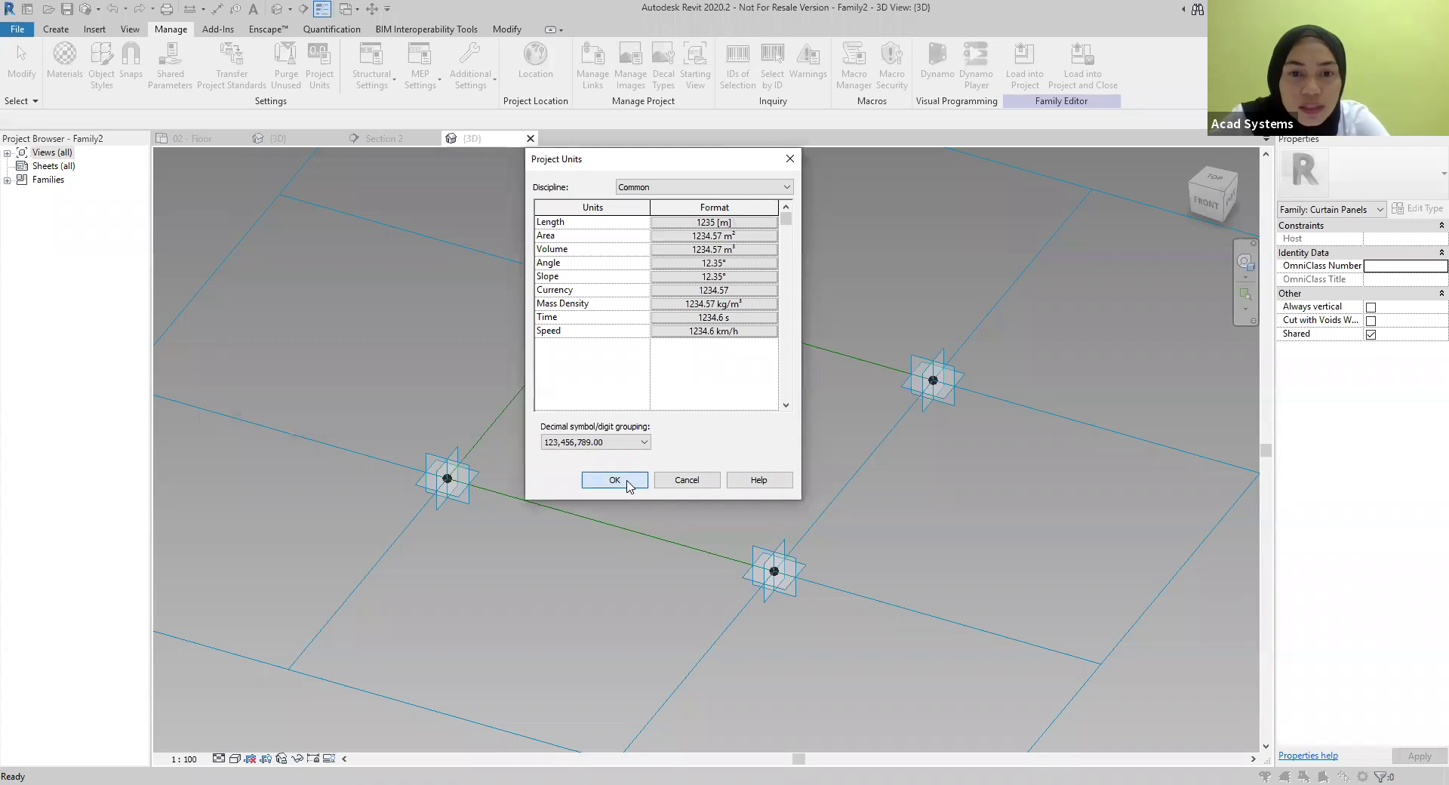
Filter a selection of the whole panel frame to Reference Points only and set the points' Offset to 1 m
scroll(476, 363, "down", 1)
left_click_drag(379, 209, 954, 643)
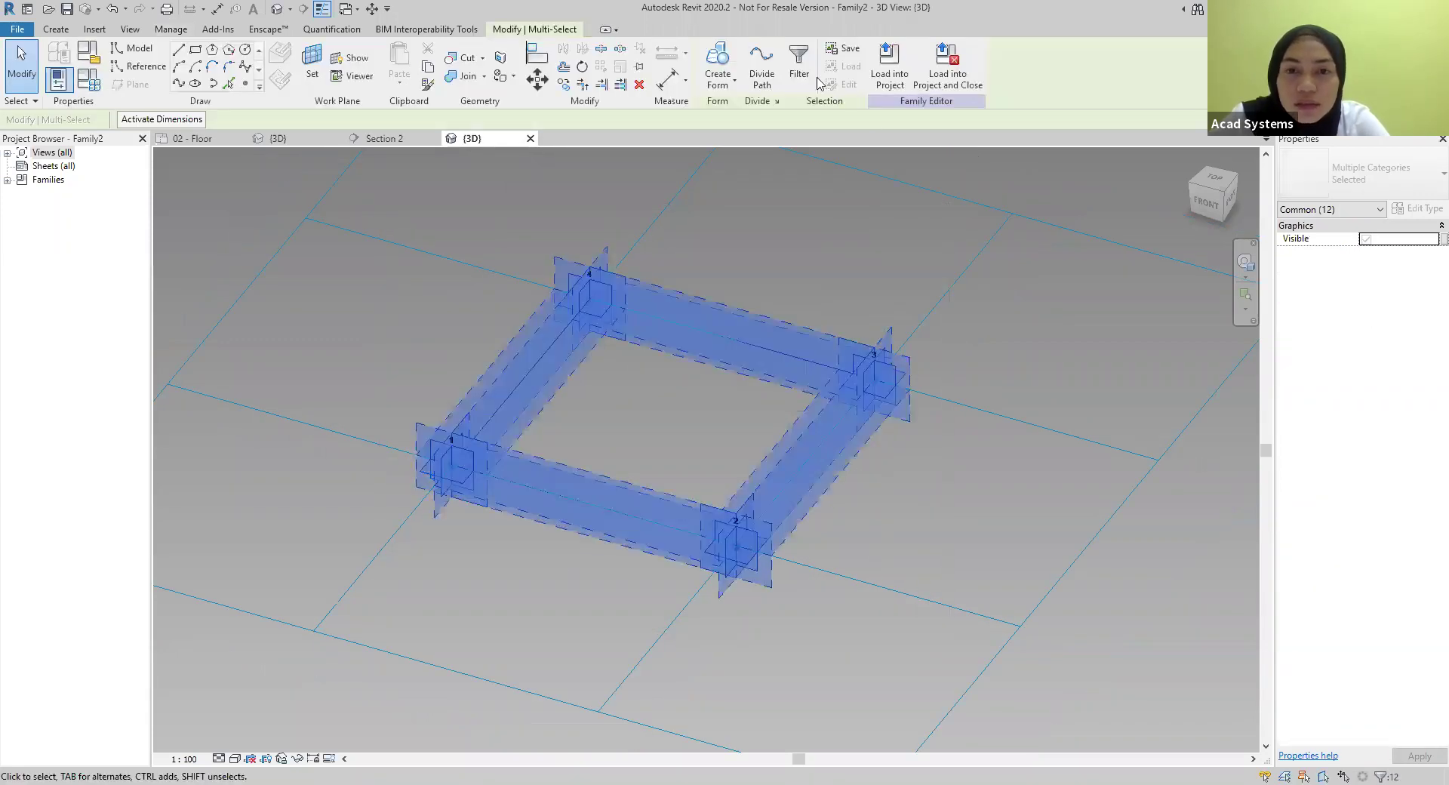
left_click(799, 62)
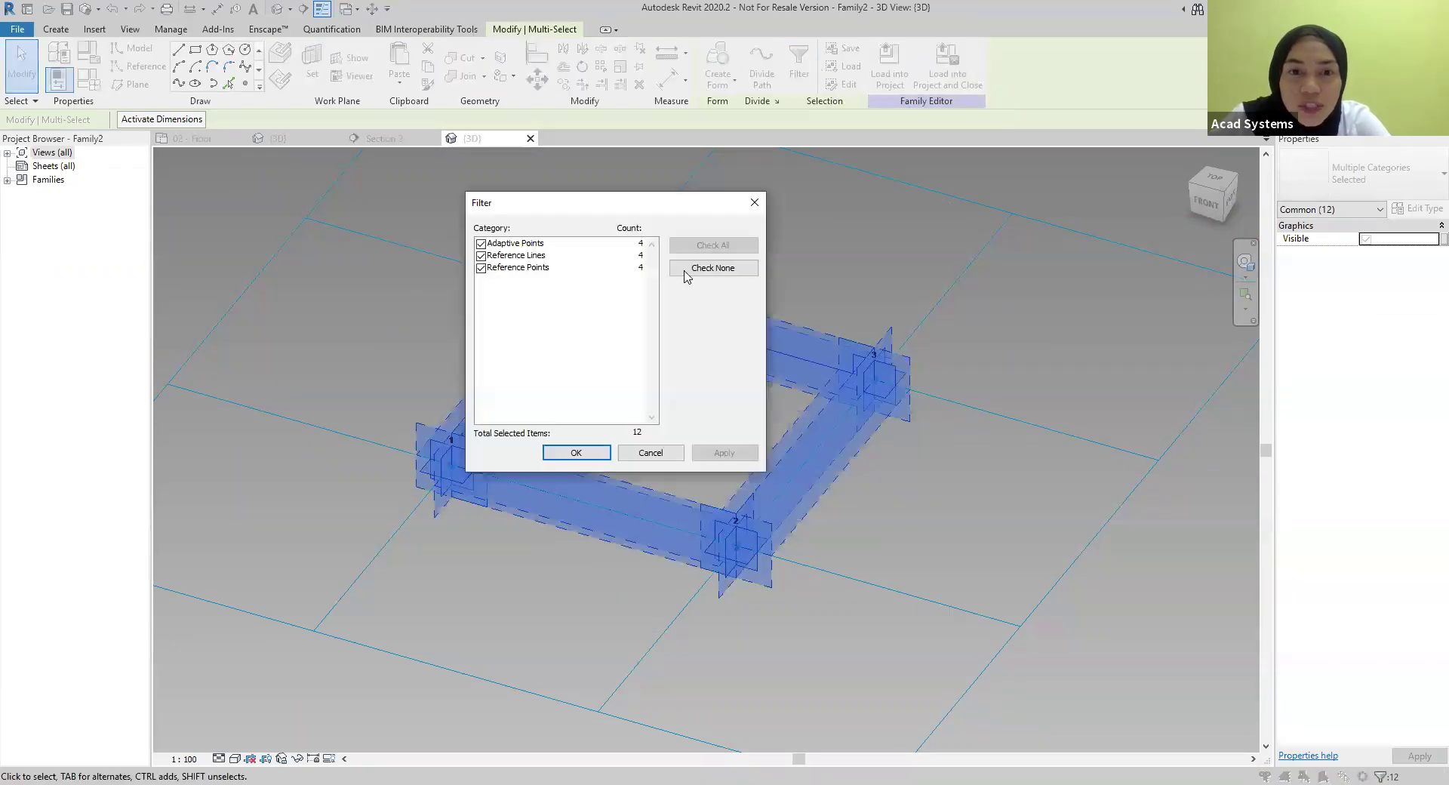
left_click(482, 268)
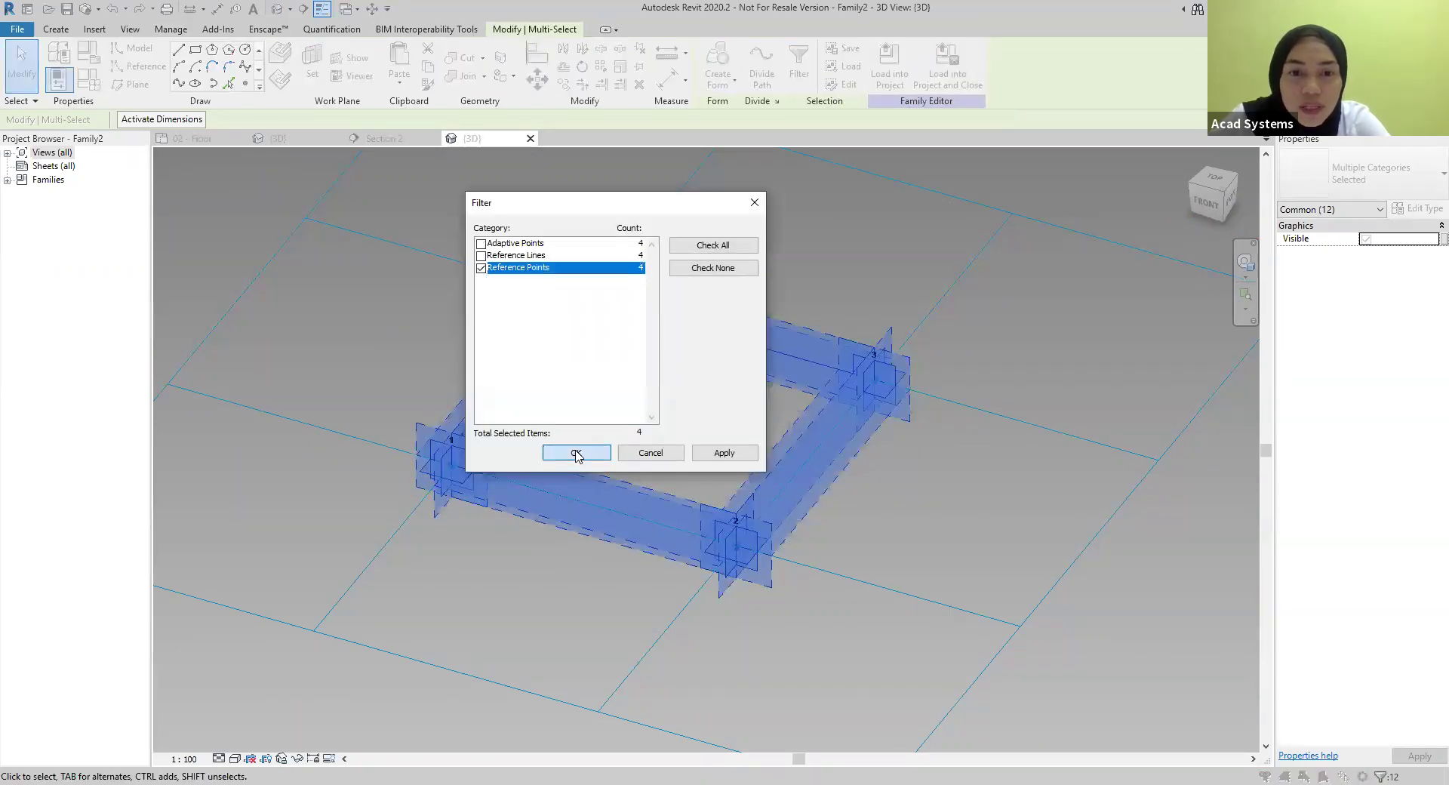
key("Return")
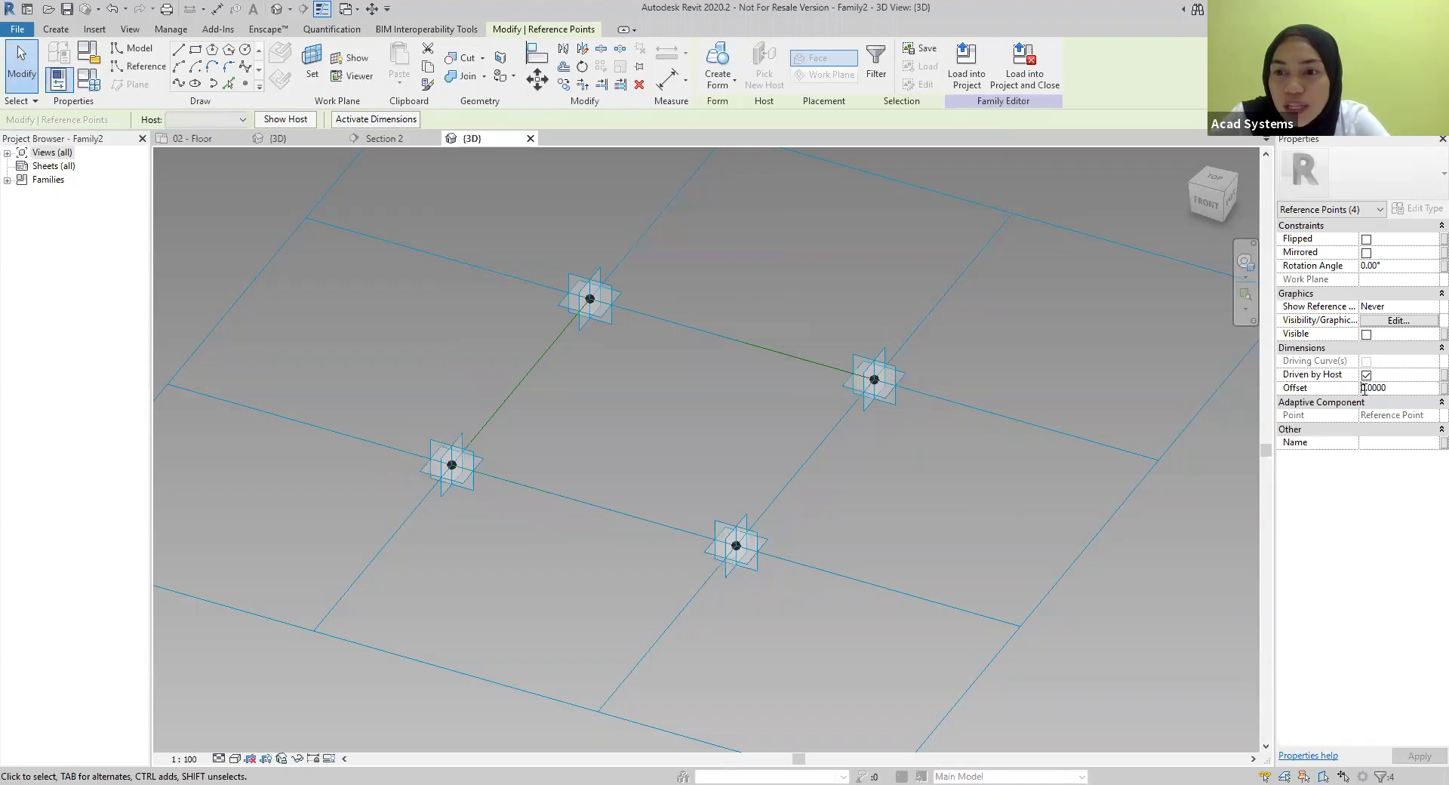
left_click(1358, 387)
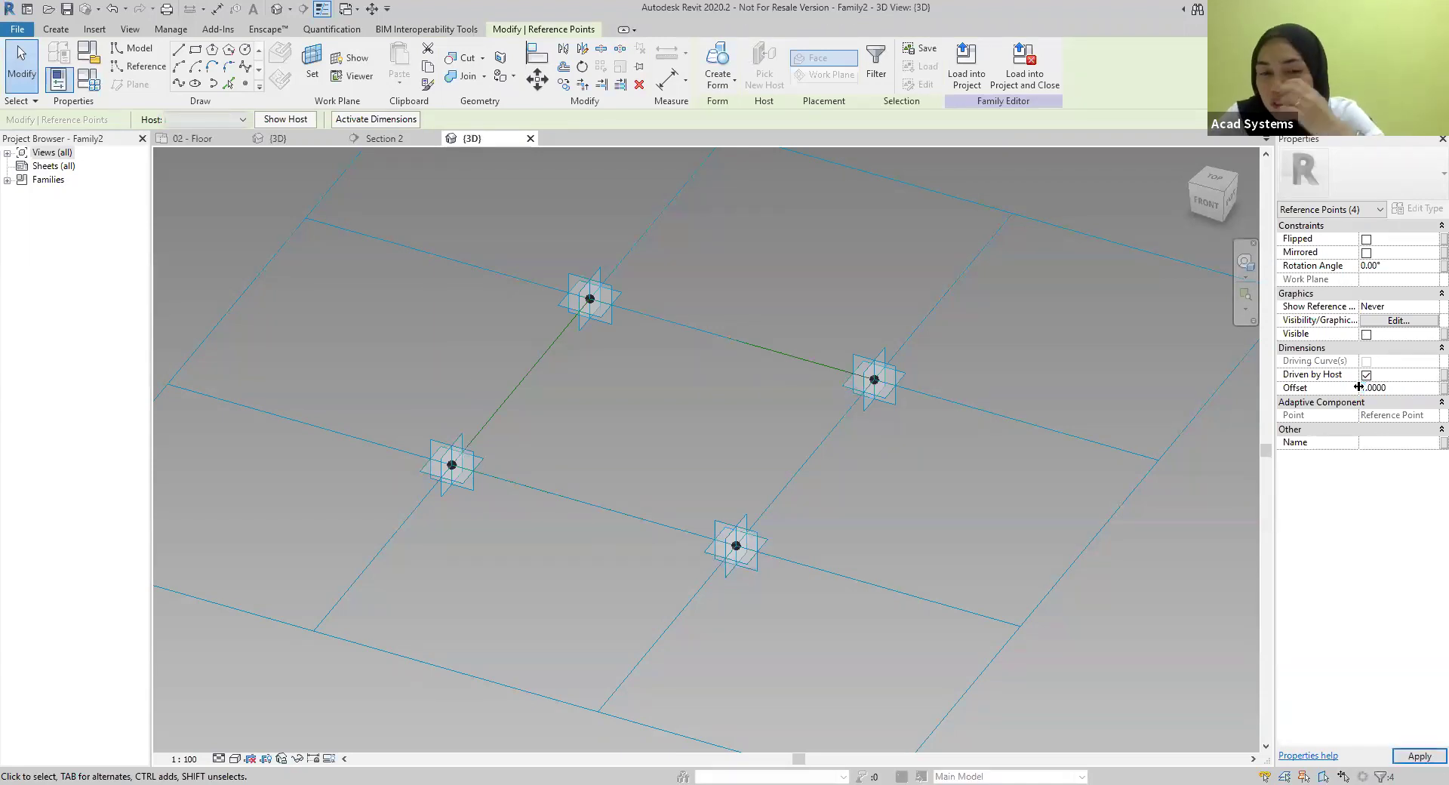
left_click(903, 508)
middle_click_drag(795, 495, 827, 507)
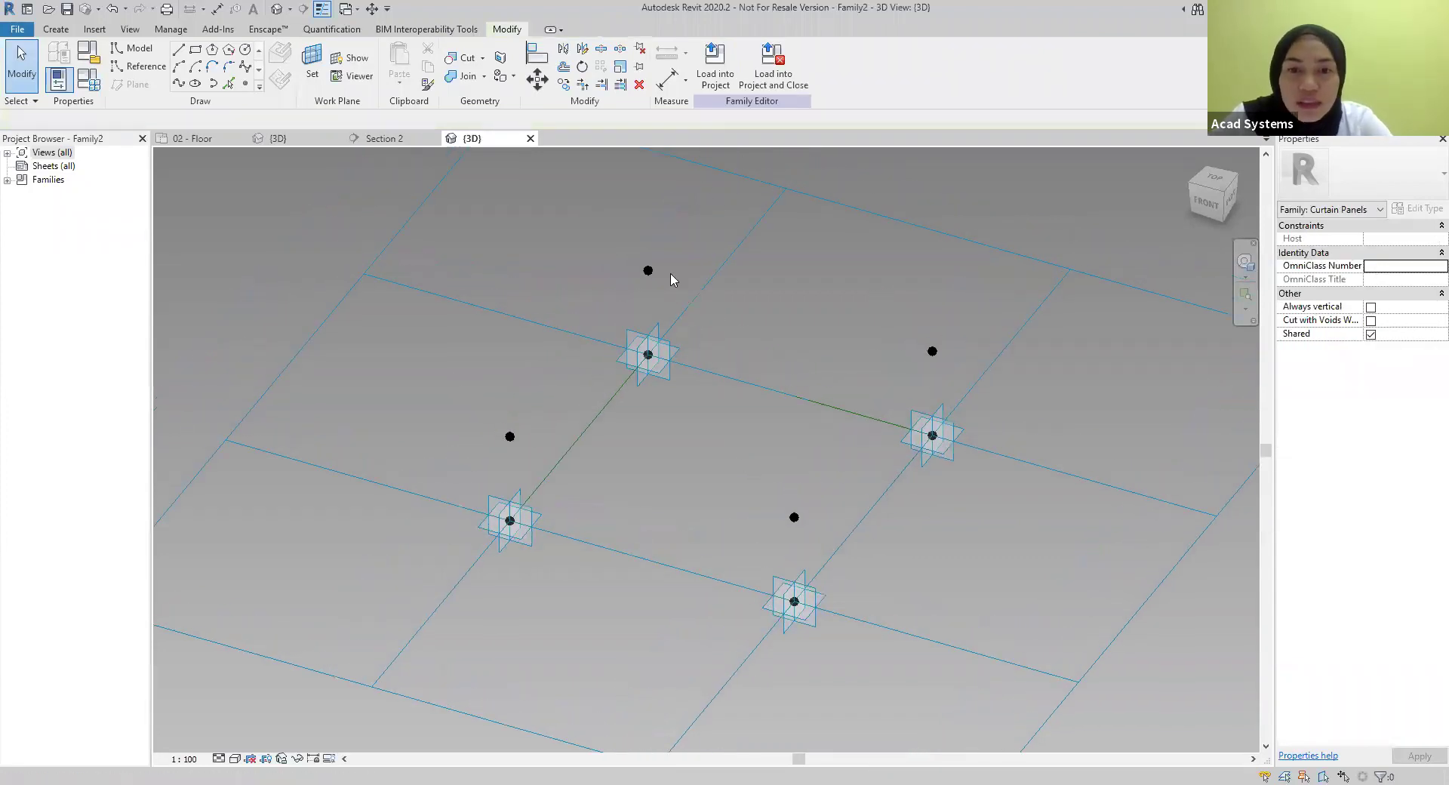
Draw a closed loop of reference lines through the four offset reference points, using Draw on Face with 3D Snapping enabled
middle_click_drag(754, 462, 818, 453, "shift")
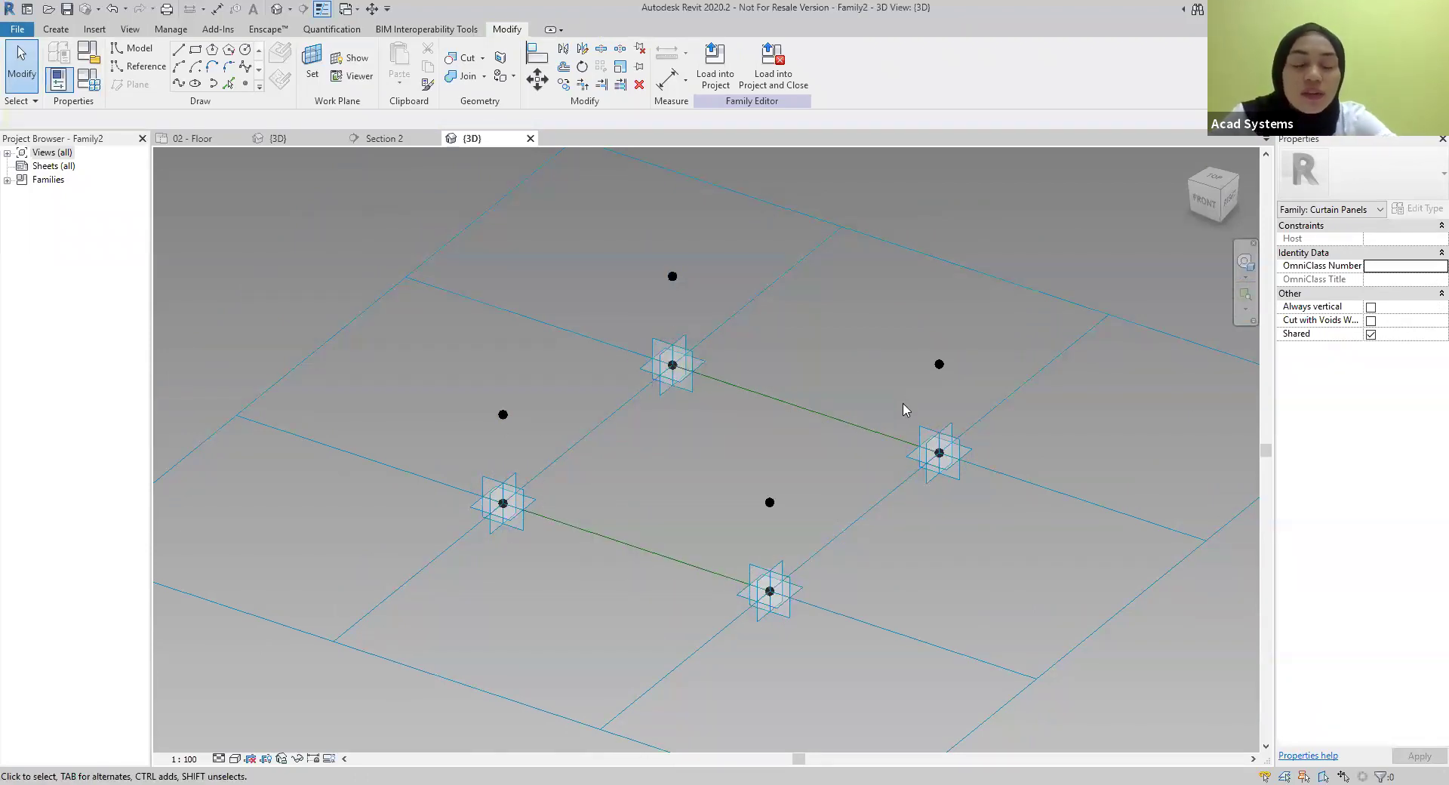
left_click(136, 66)
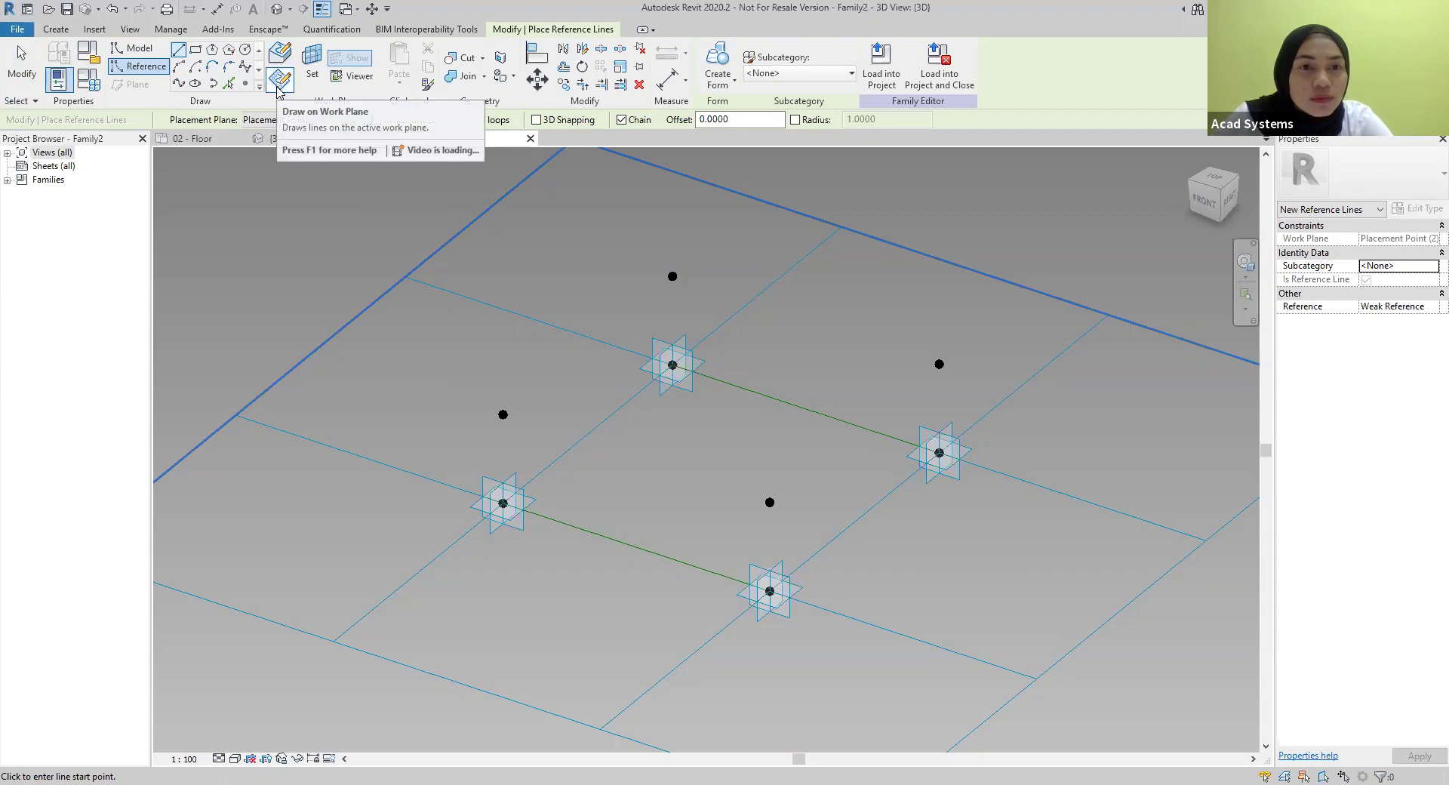
left_click(279, 55)
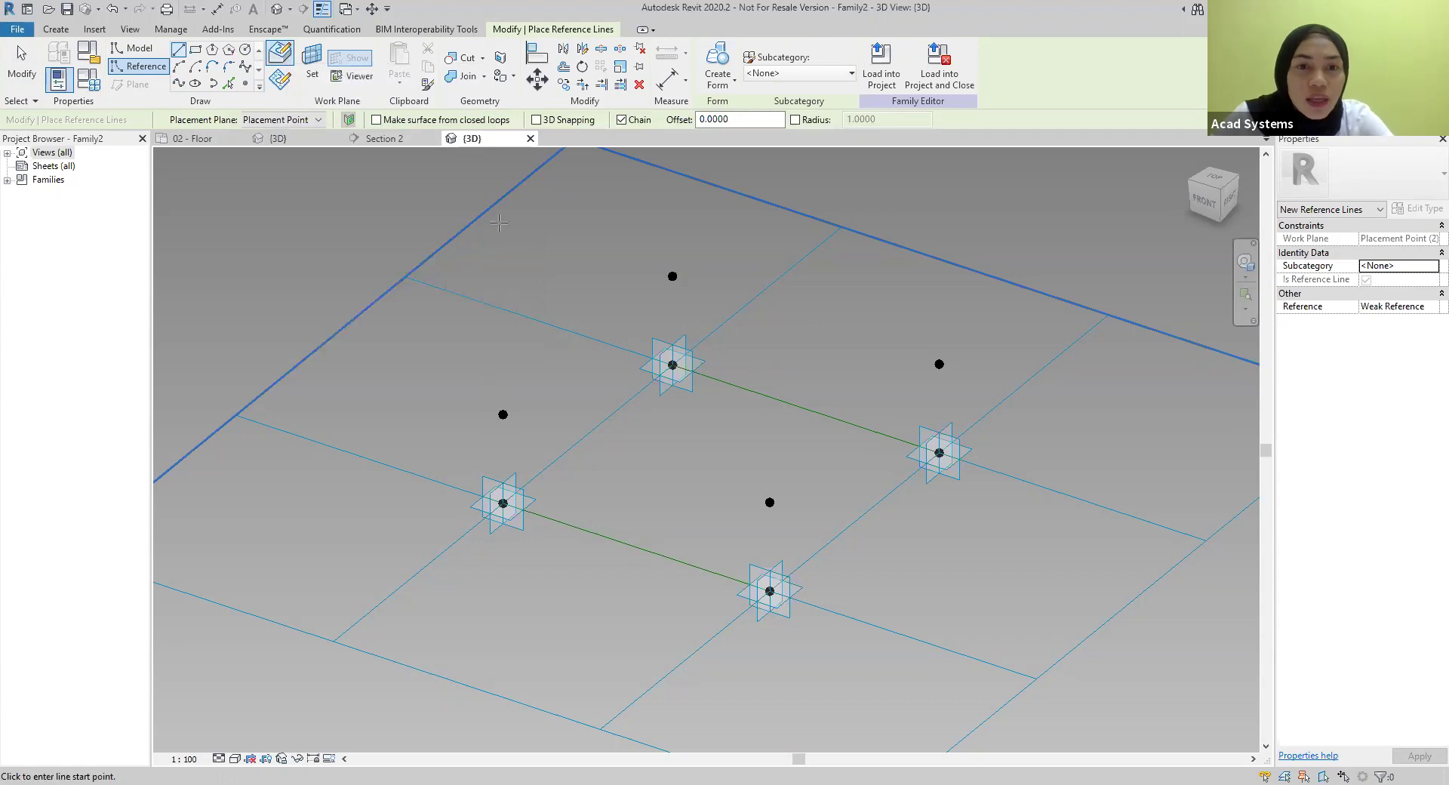
left_click(537, 120)
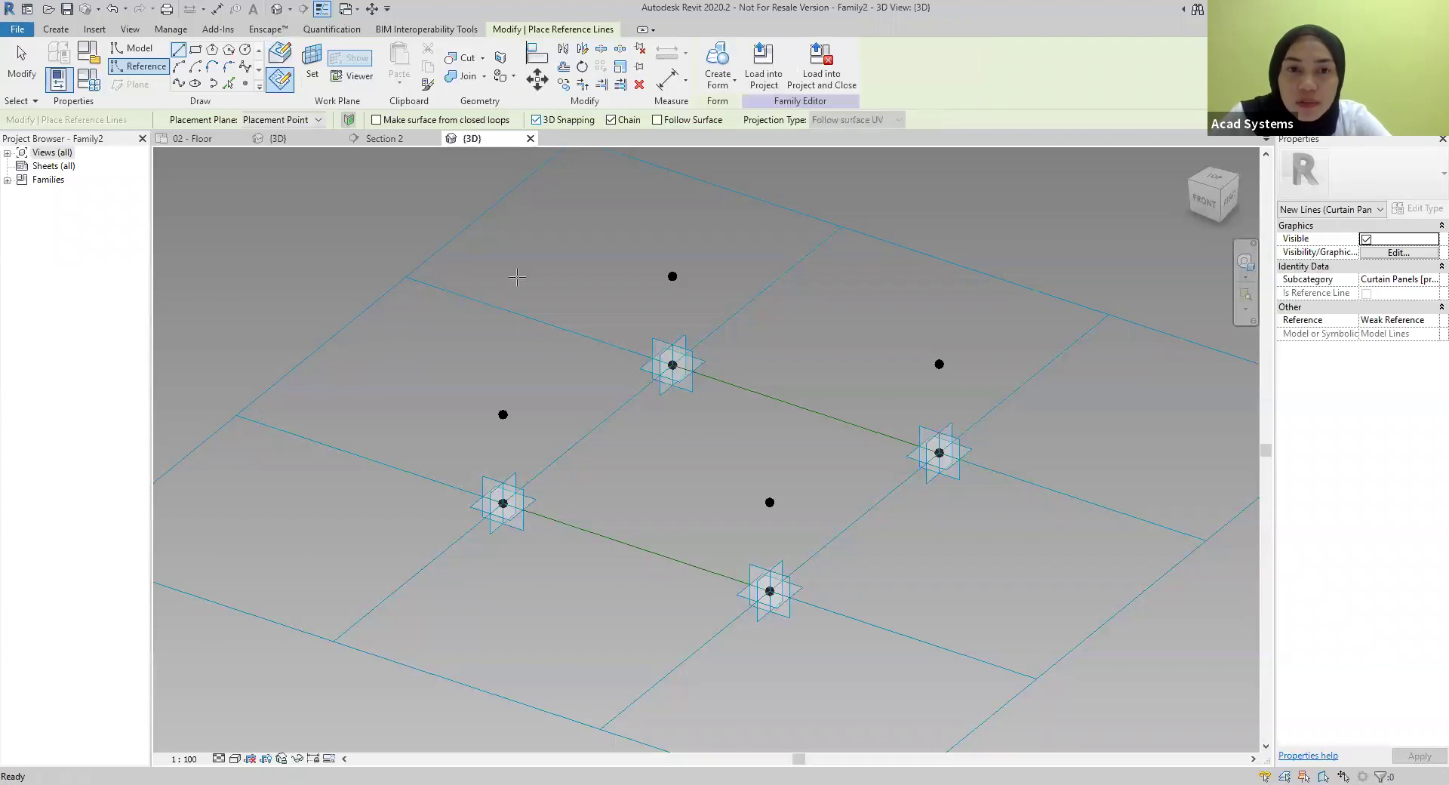
left_click(279, 52)
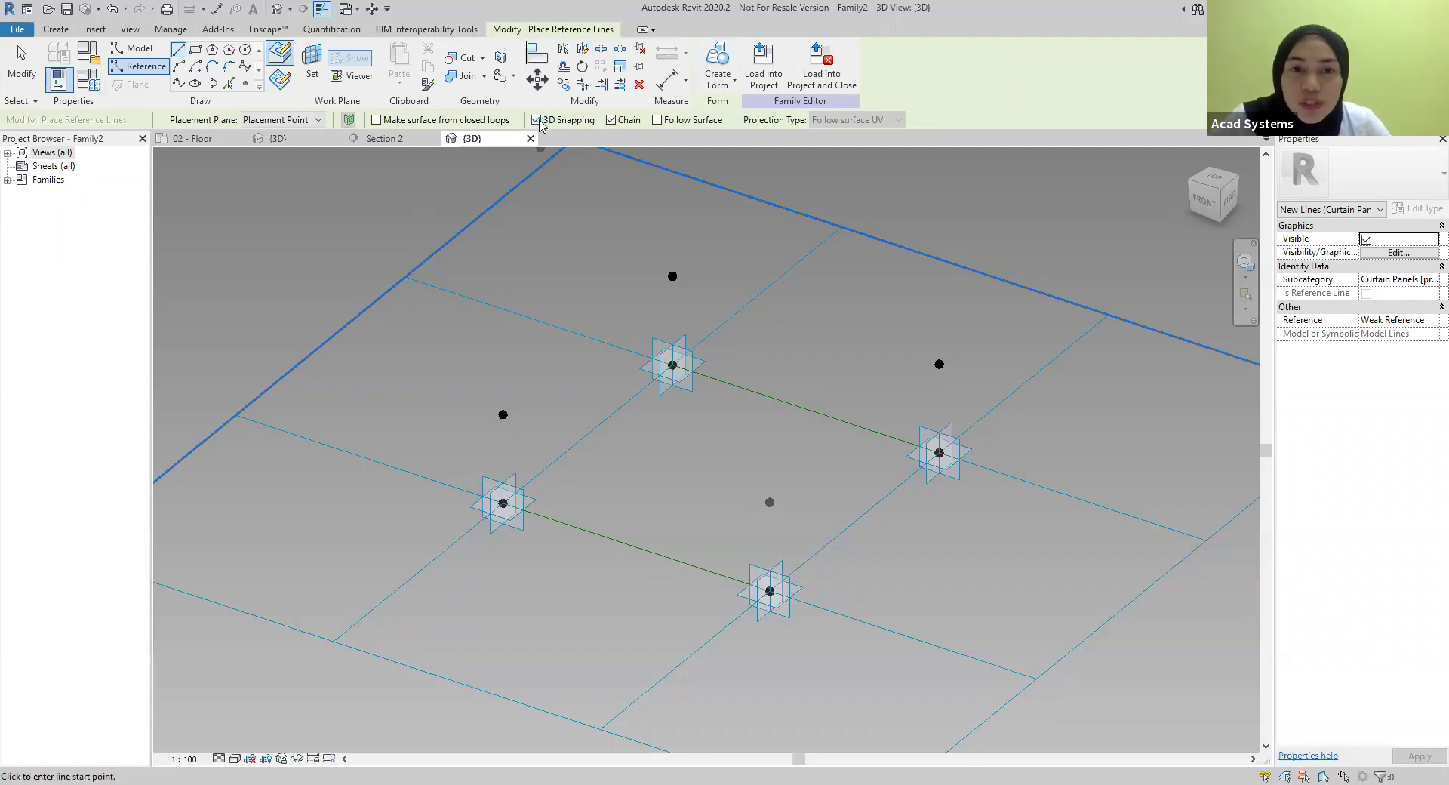
left_click(503, 414)
left_click(672, 277)
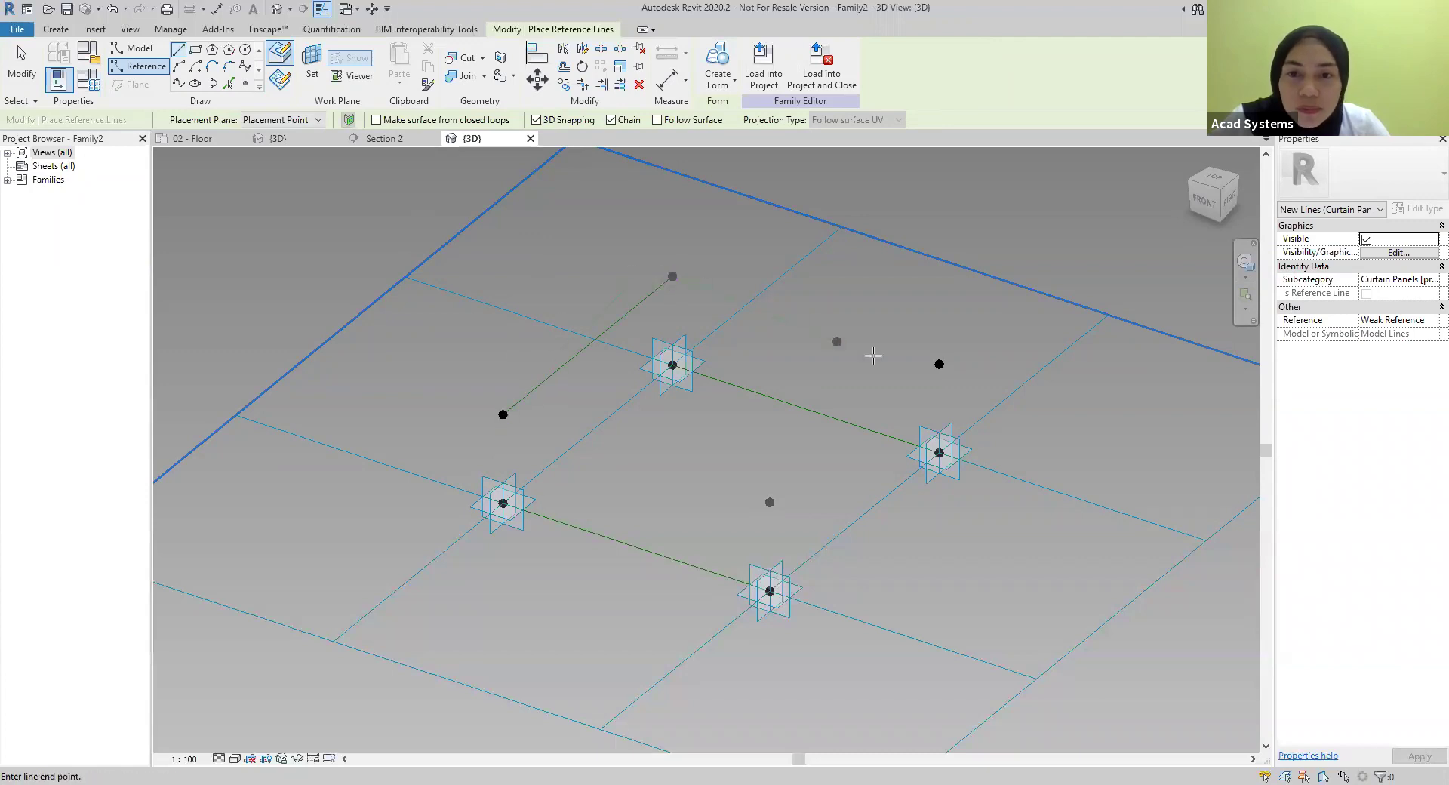
left_click(938, 363)
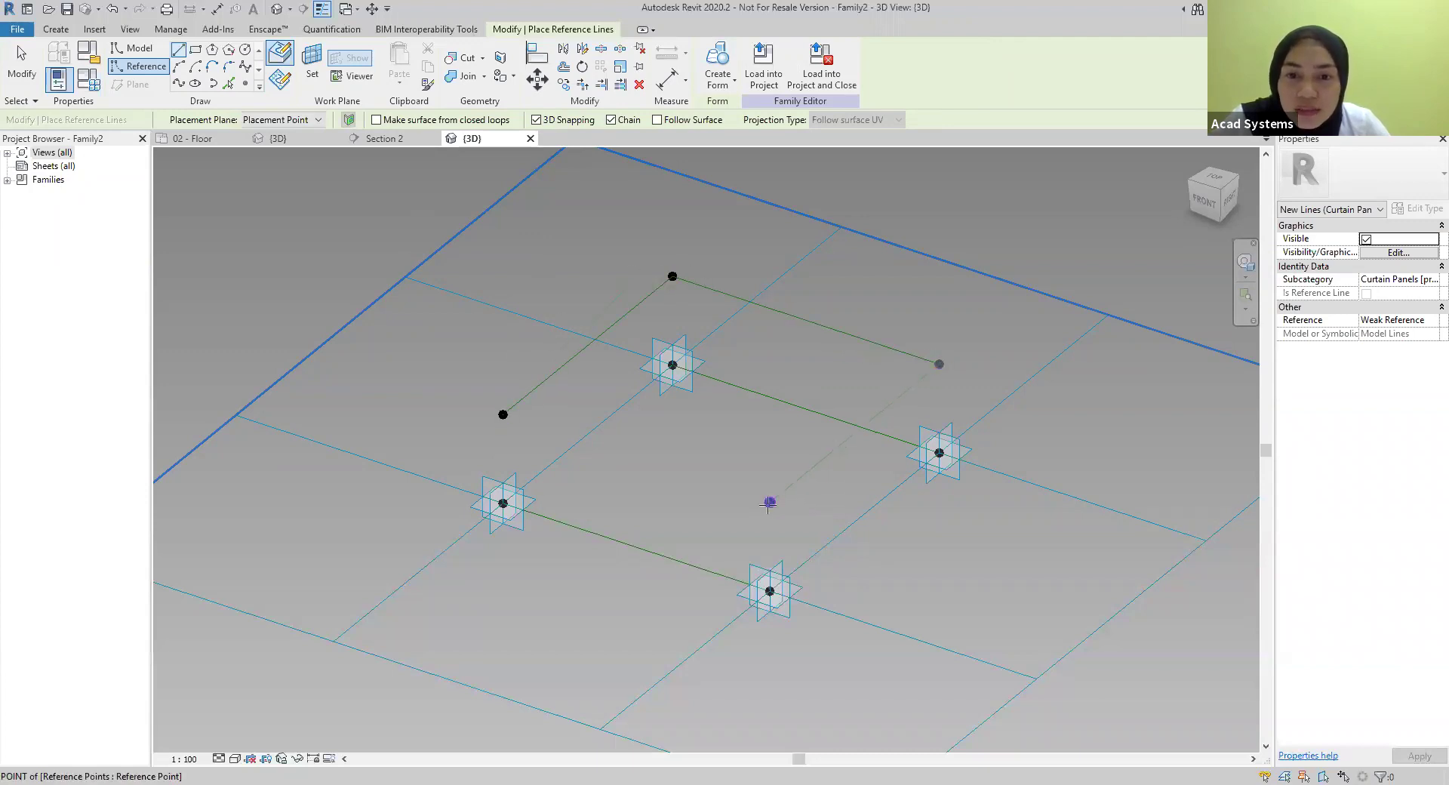
left_click(769, 503)
left_click(504, 414)
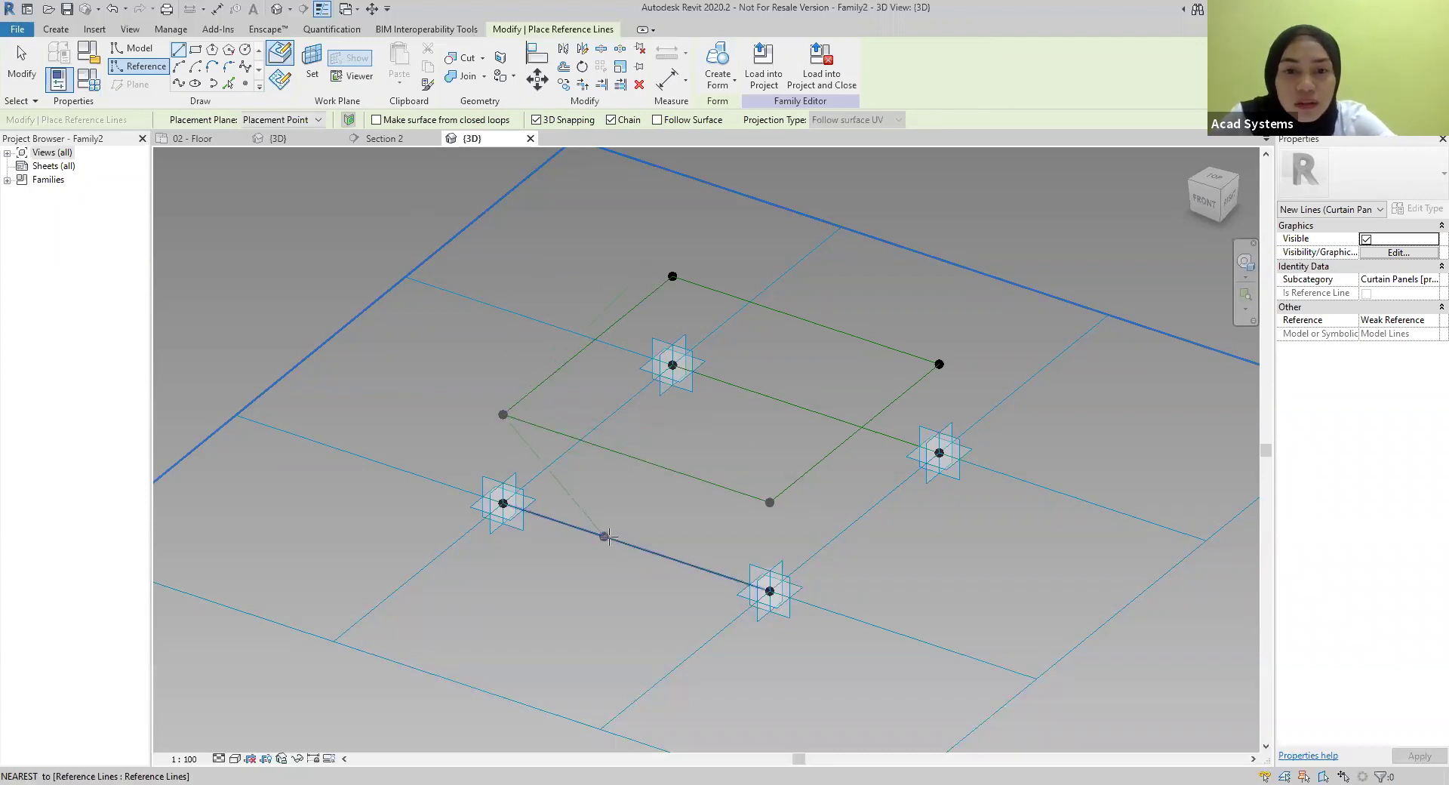
Draw V-shaped reference lines on the front and rear sides, joining the upper corner points to the midpoint of each lower edge
left_click(636, 546)
left_click(769, 502)
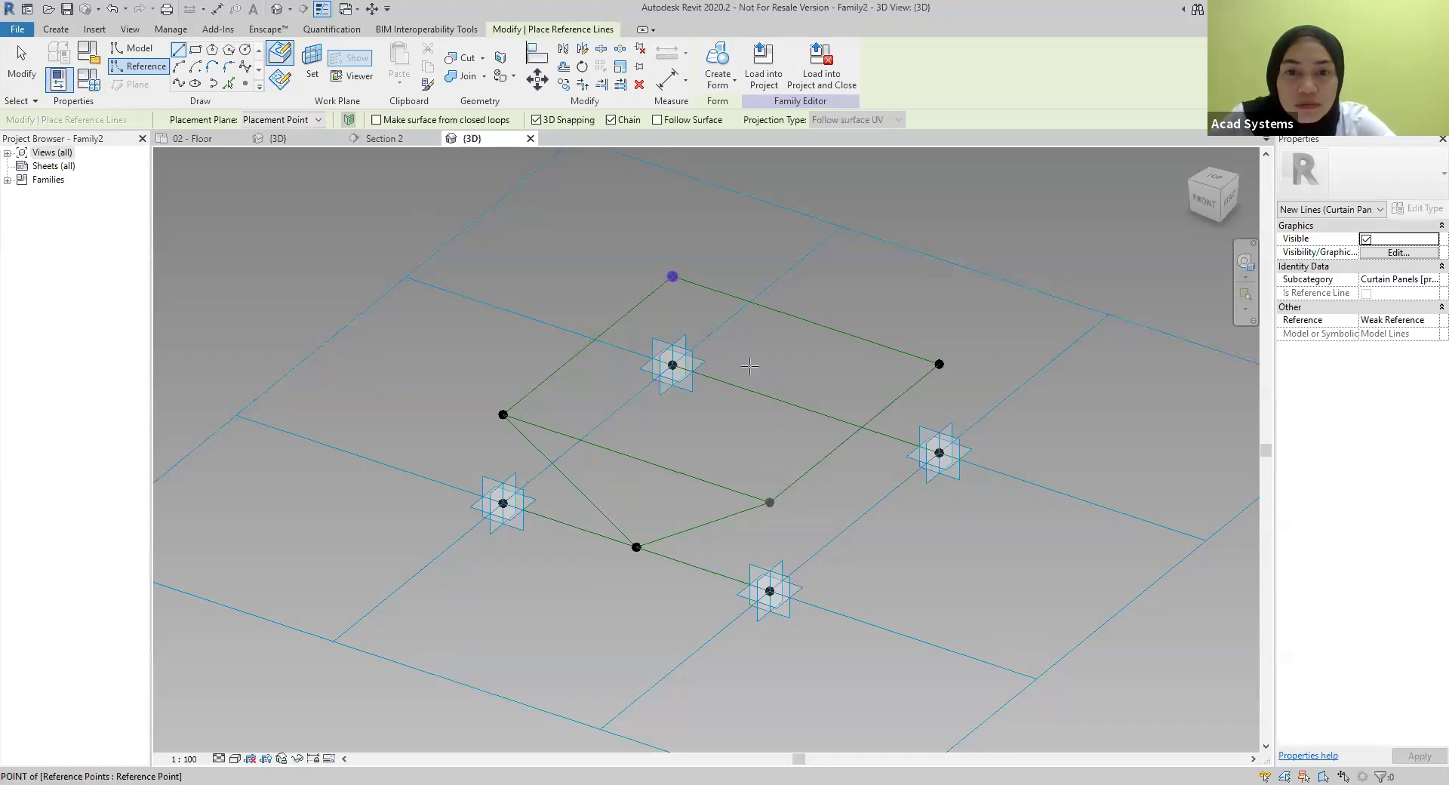
left_click(806, 408)
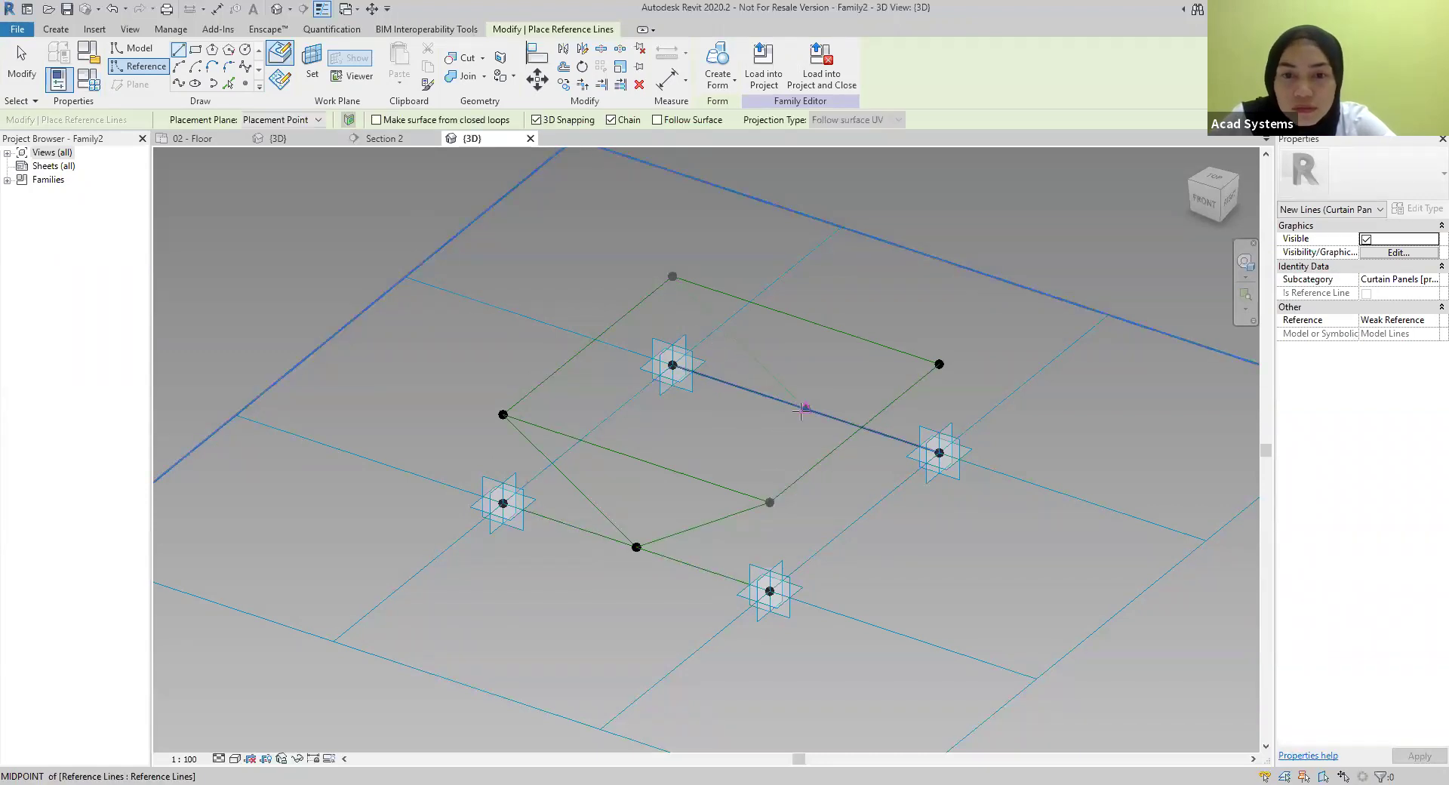
left_click(939, 364)
key("Escape")
Connect the front and rear lower-edge midpoints with a reference line and end the command
left_click(636, 547)
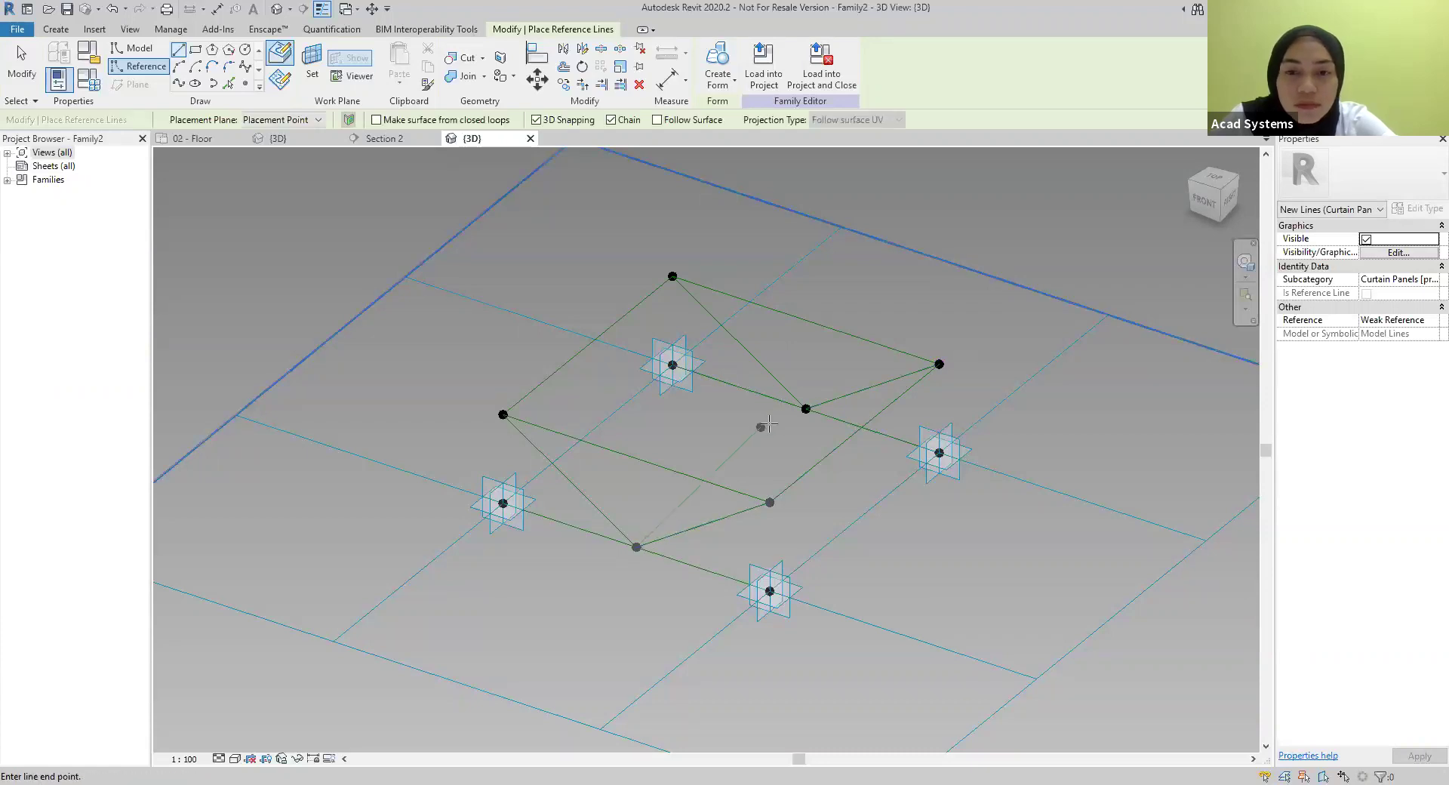
left_click(806, 408)
key("Escape")
key("Escape")
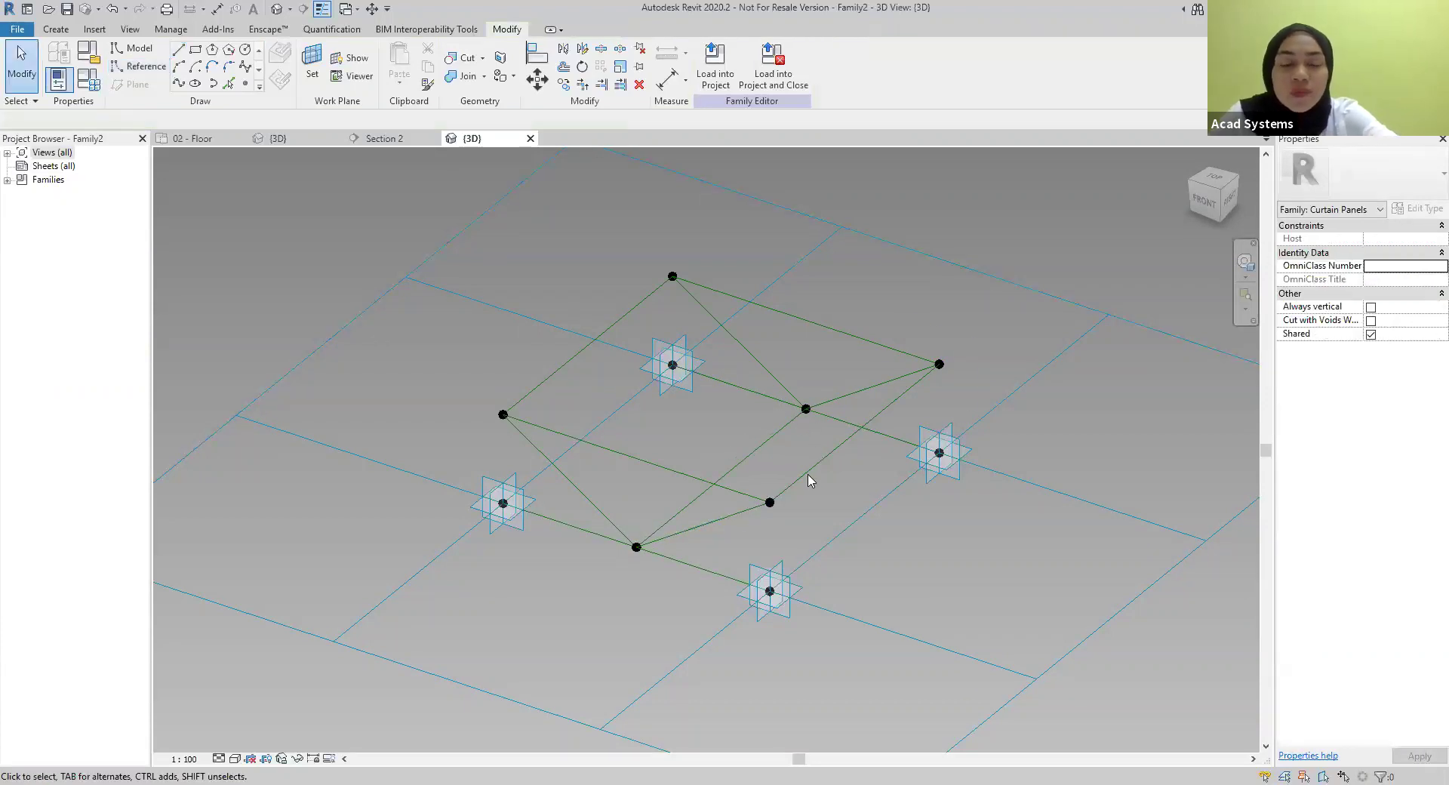
Create a solid extruded form from the four reference lines of the upper rectangle
left_click(667, 479)
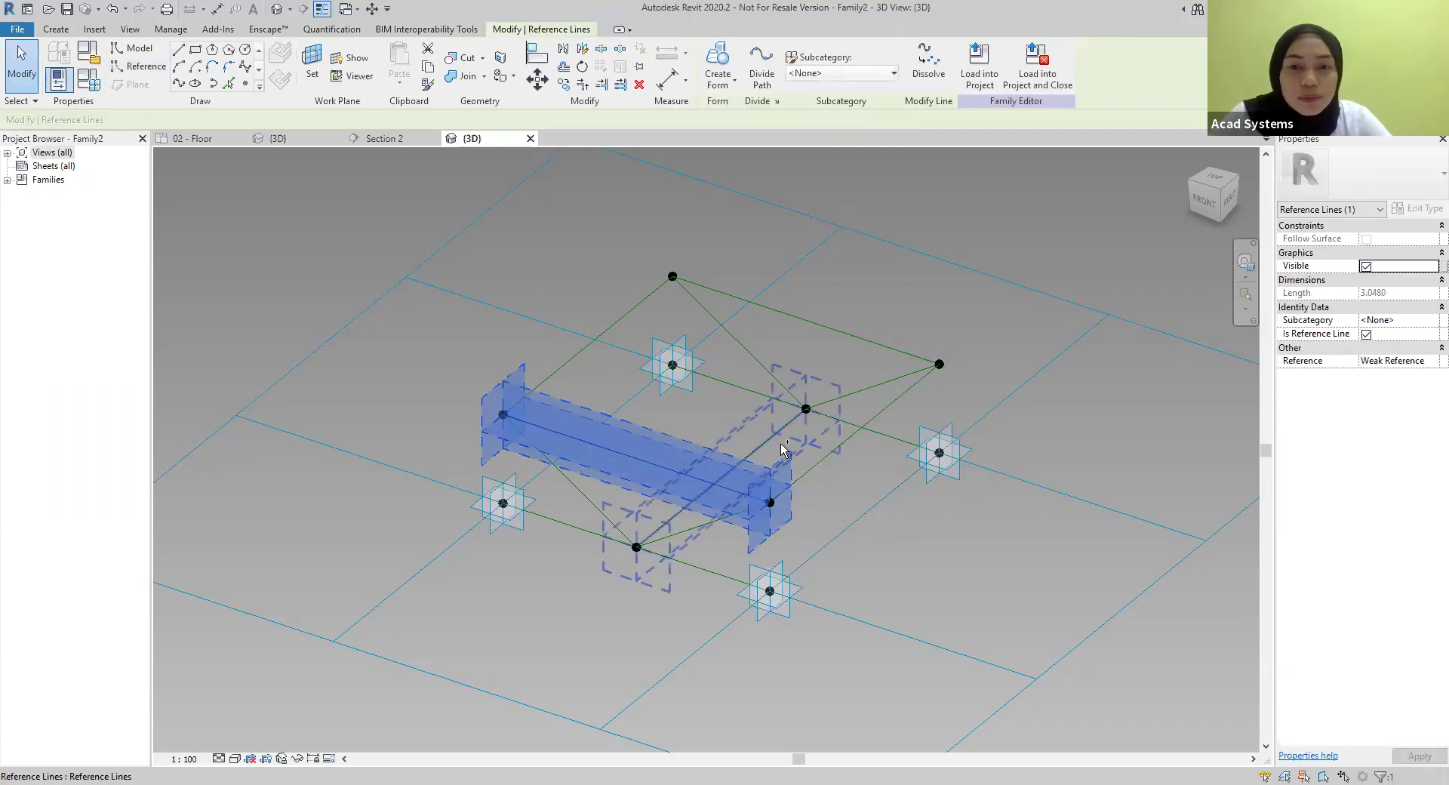
left_click(840, 454, "ctrl")
left_click(812, 318, "ctrl")
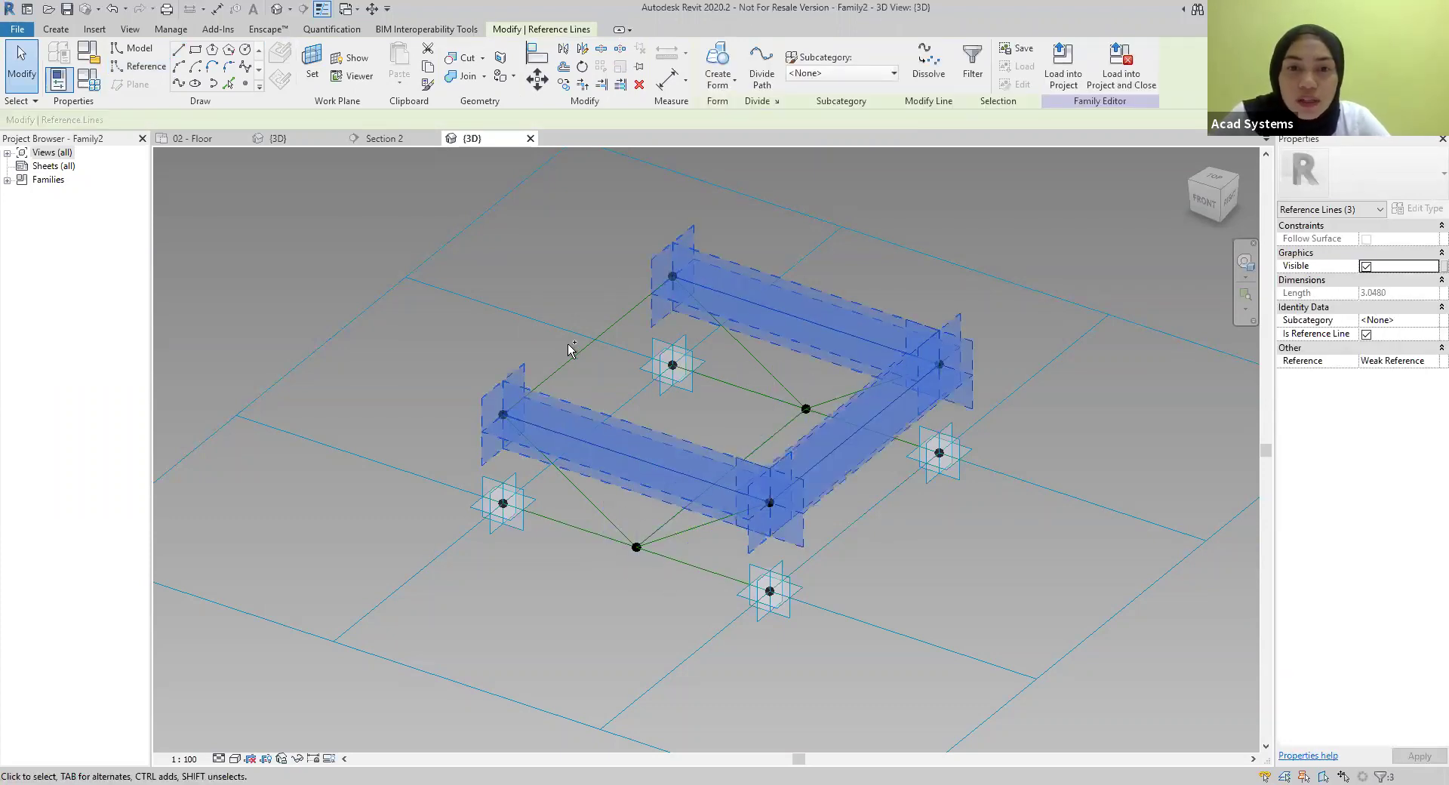
left_click(573, 353, "ctrl")
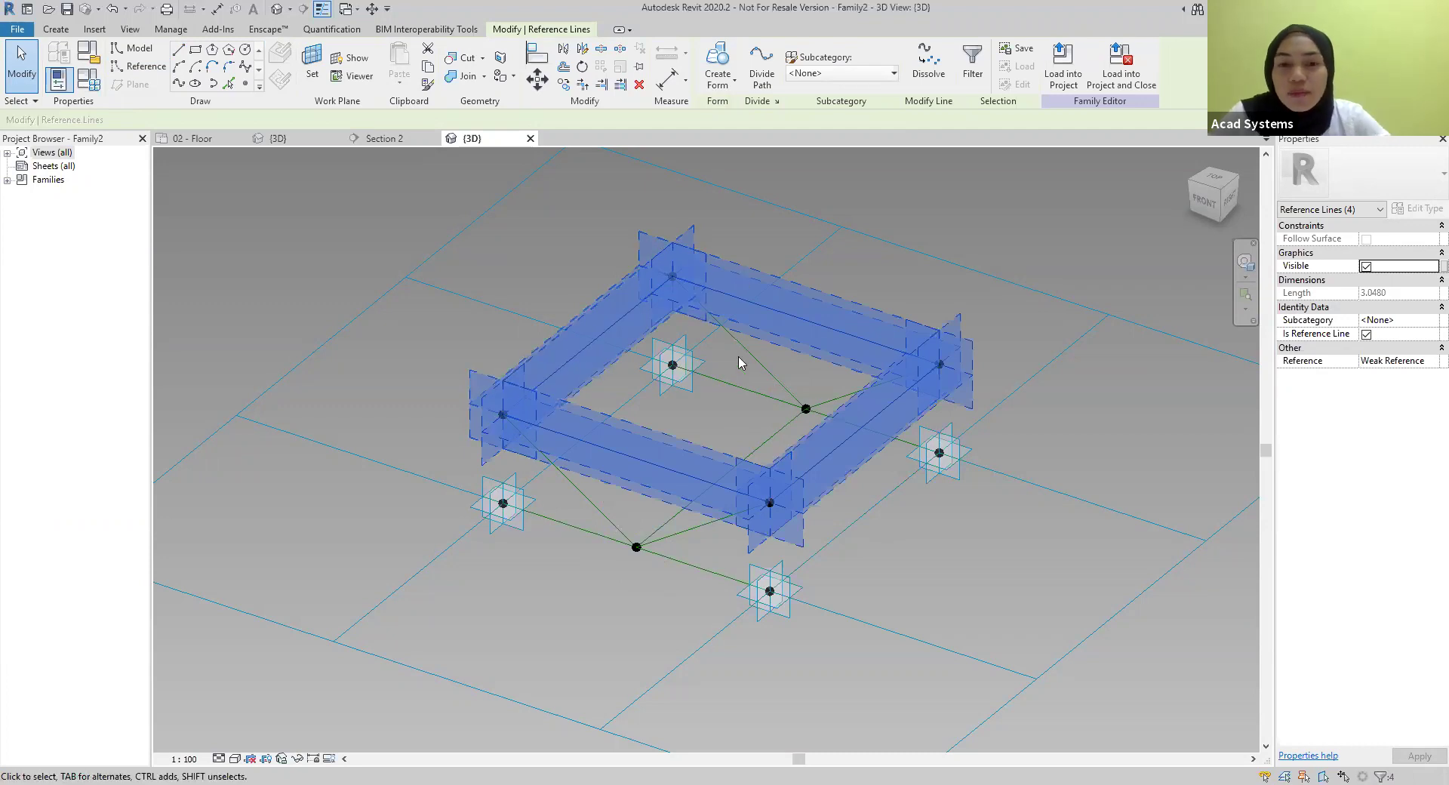
left_click(718, 80)
left_click(717, 111)
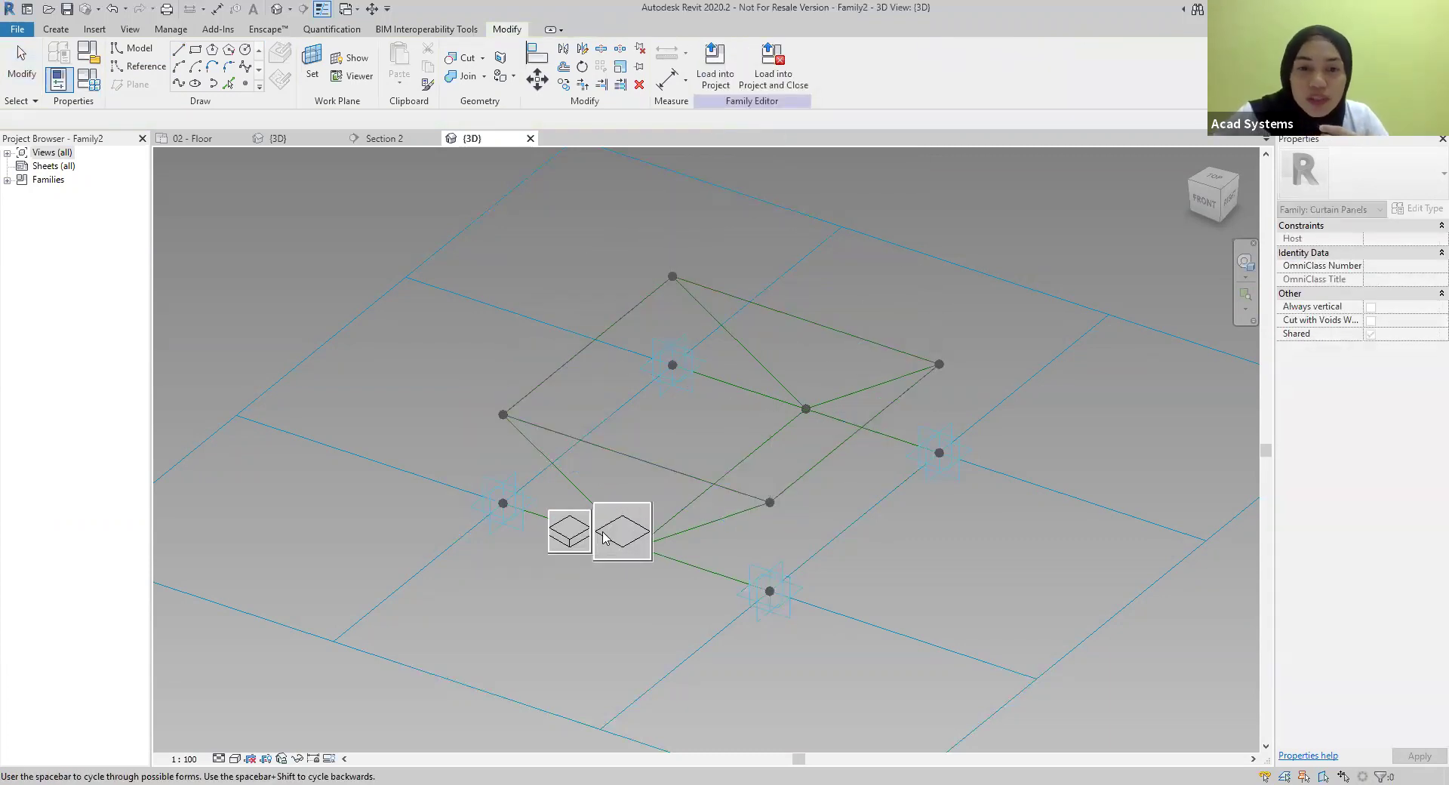
left_click(569, 552)
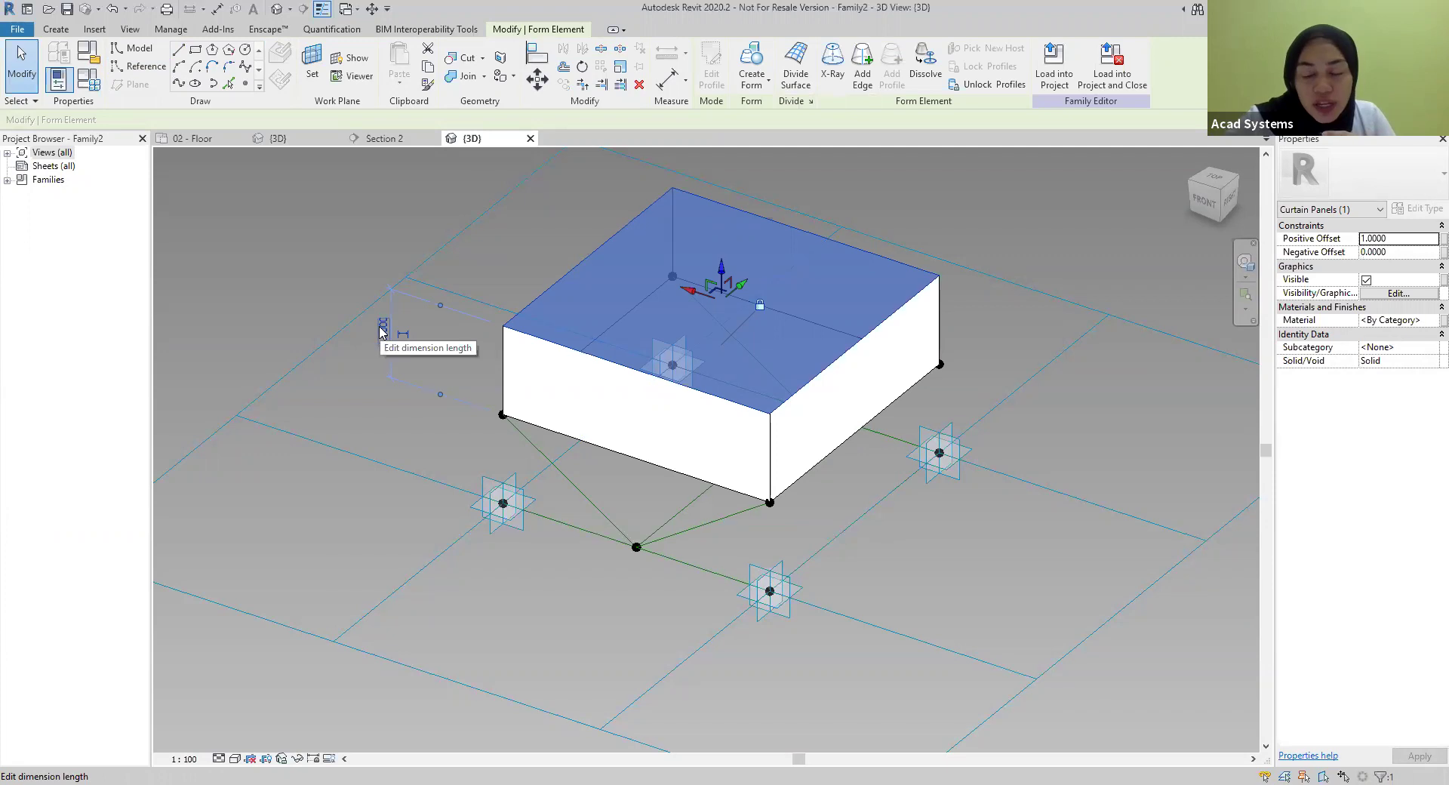
Set the extruded panel form's Positive Offset to 0.005 m and deselect it
left_click(381, 330)
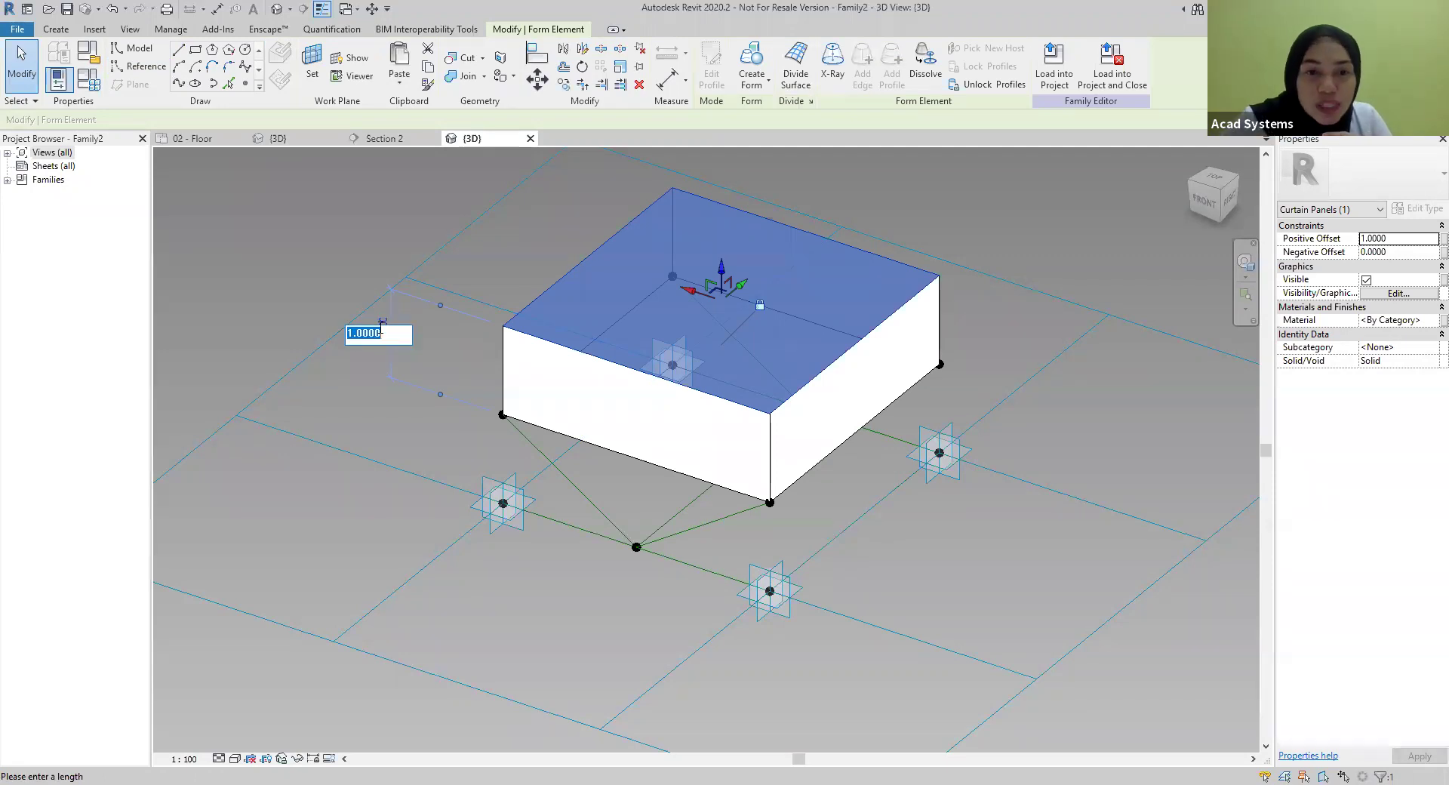
left_click(375, 403)
left_click(386, 334)
left_click(400, 408)
left_click(1390, 239)
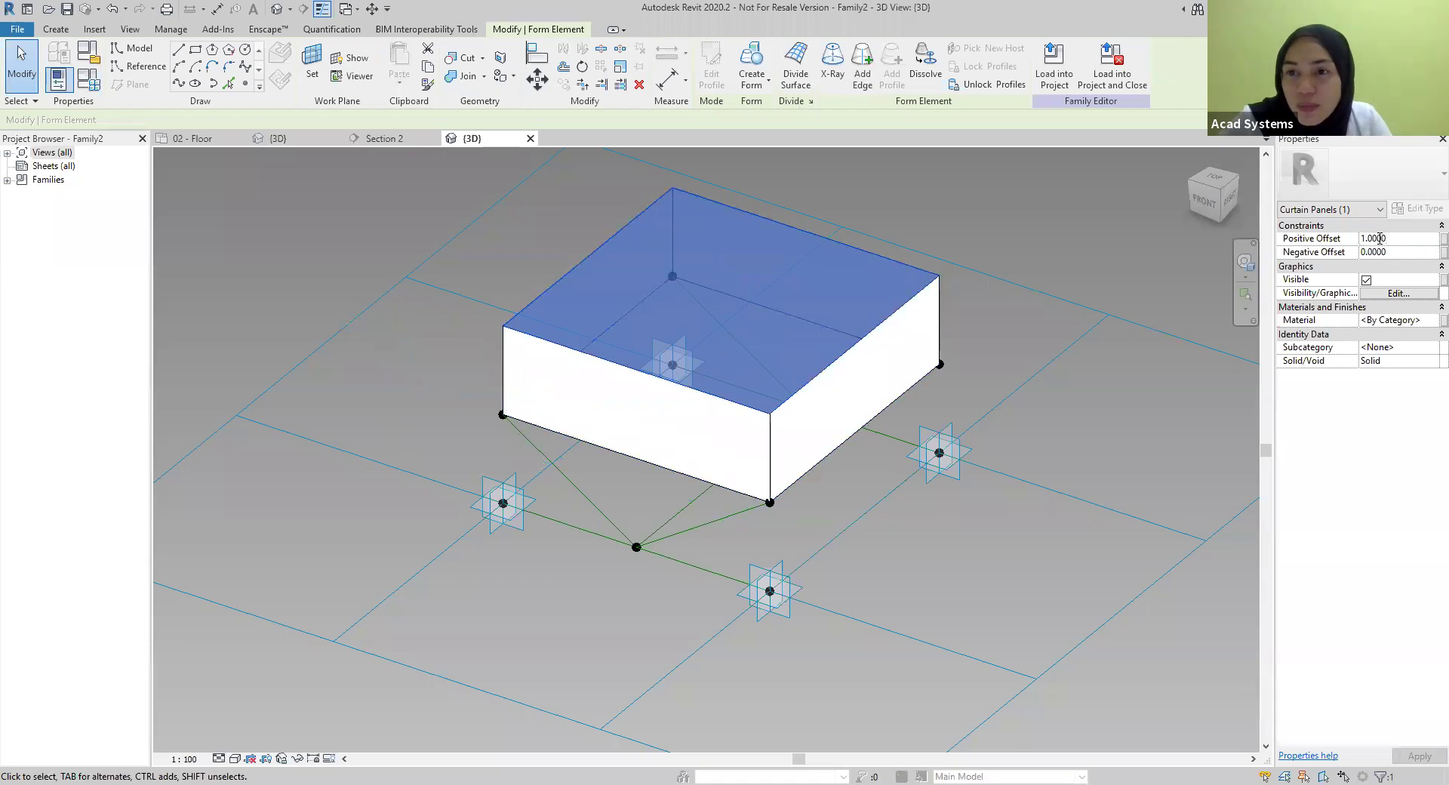
left_click(1333, 237)
type("0.")
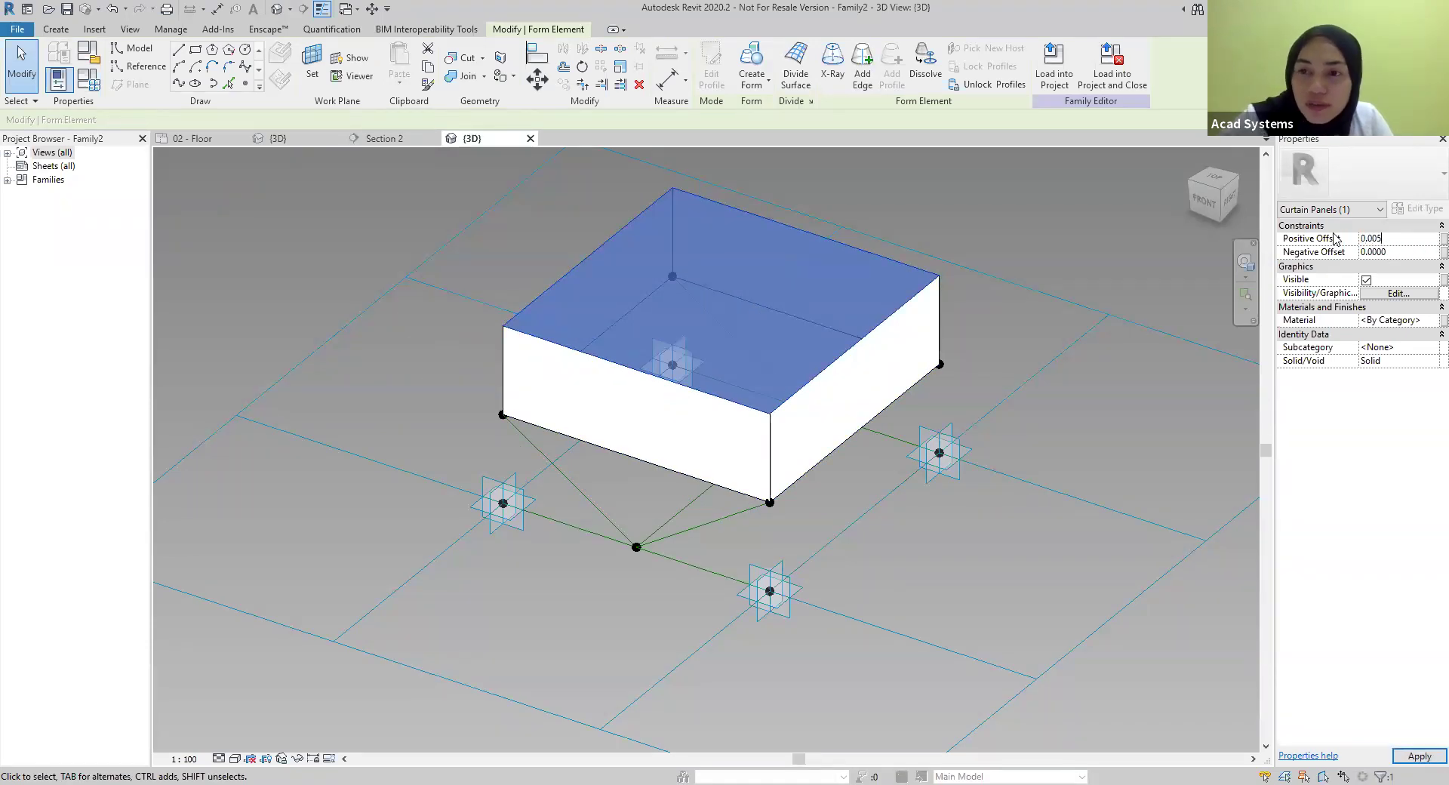
key("Return")
key("Escape")
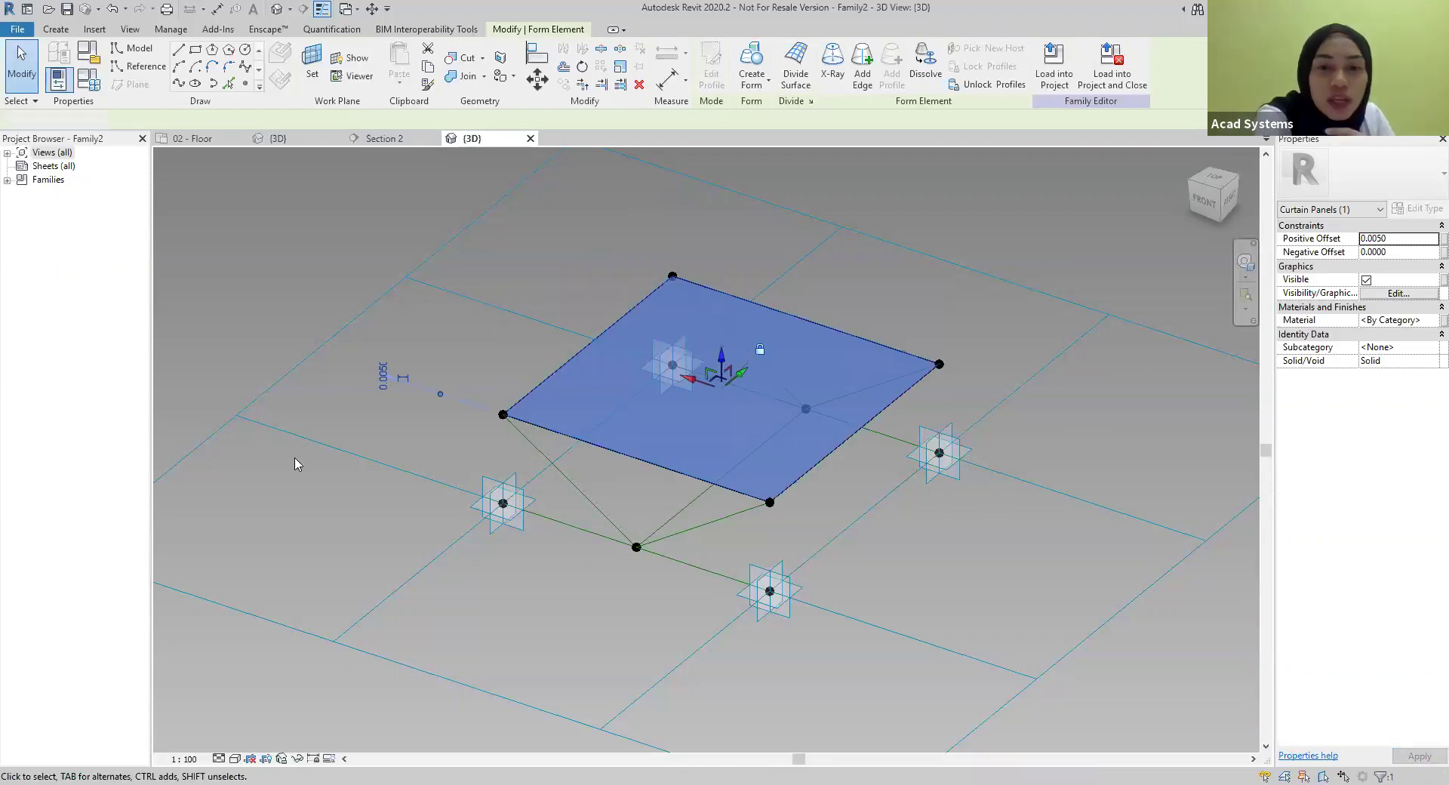
Assign the Glass material to the thin upper panel form and deselect it
scroll(640, 401, "up", 5)
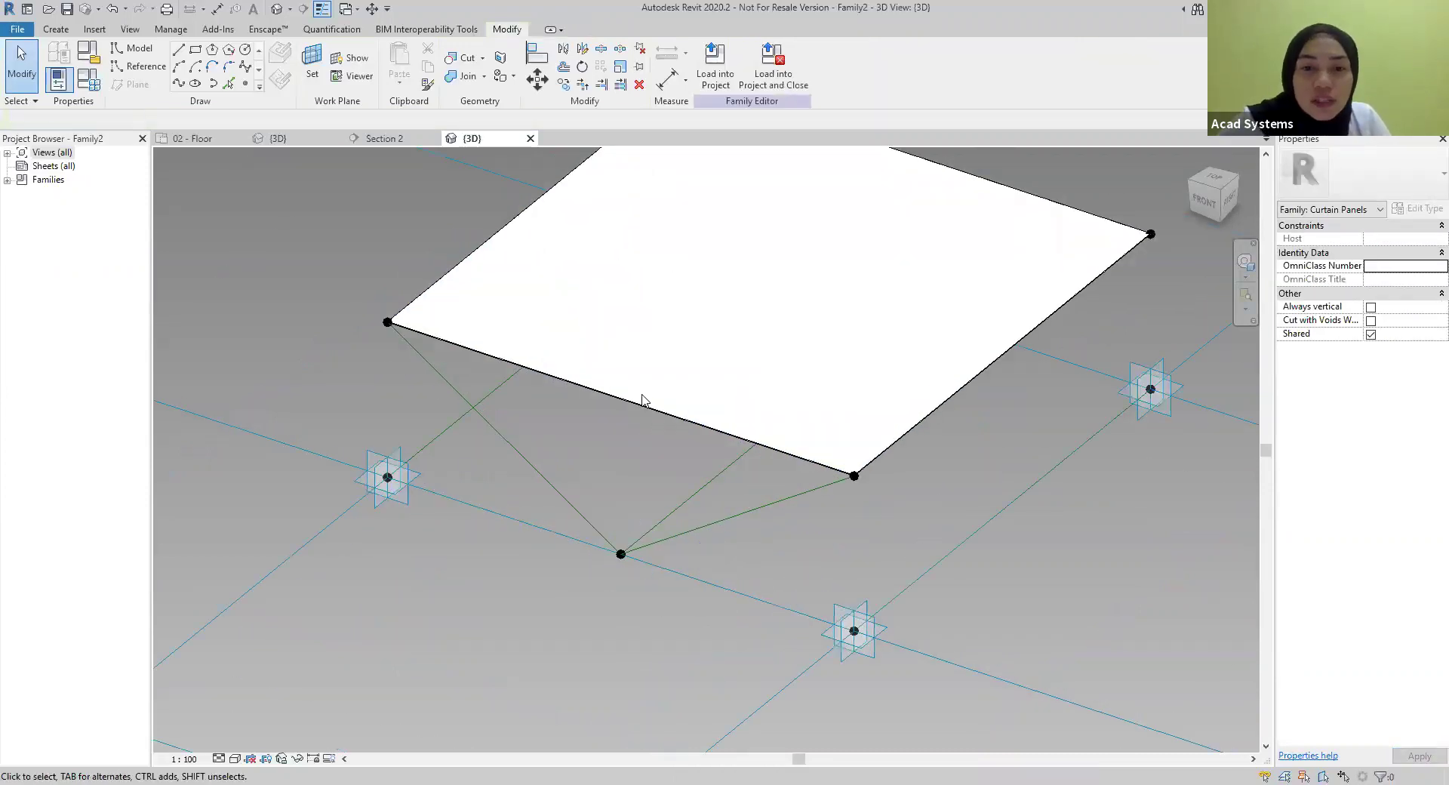
key("Tab")
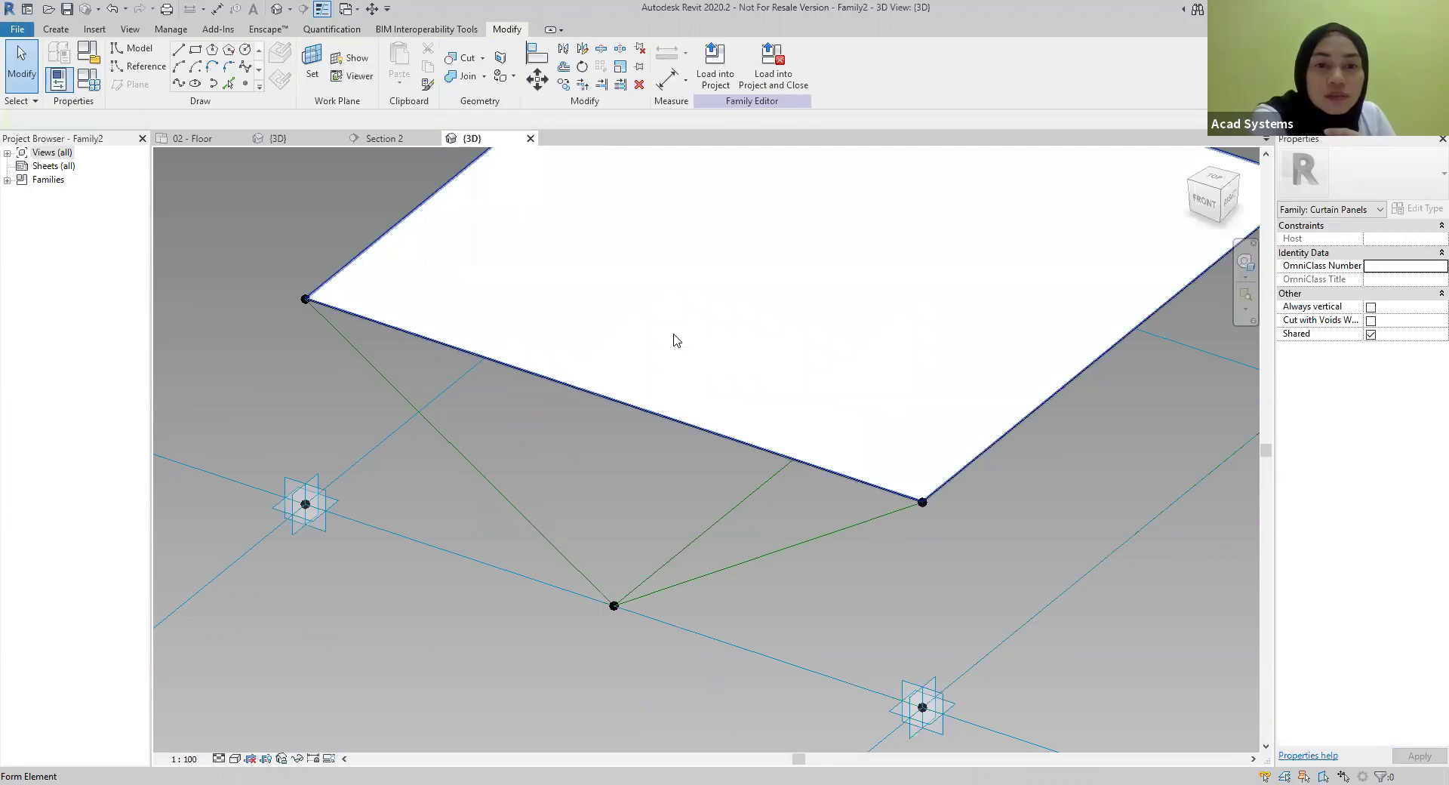
left_click(677, 341)
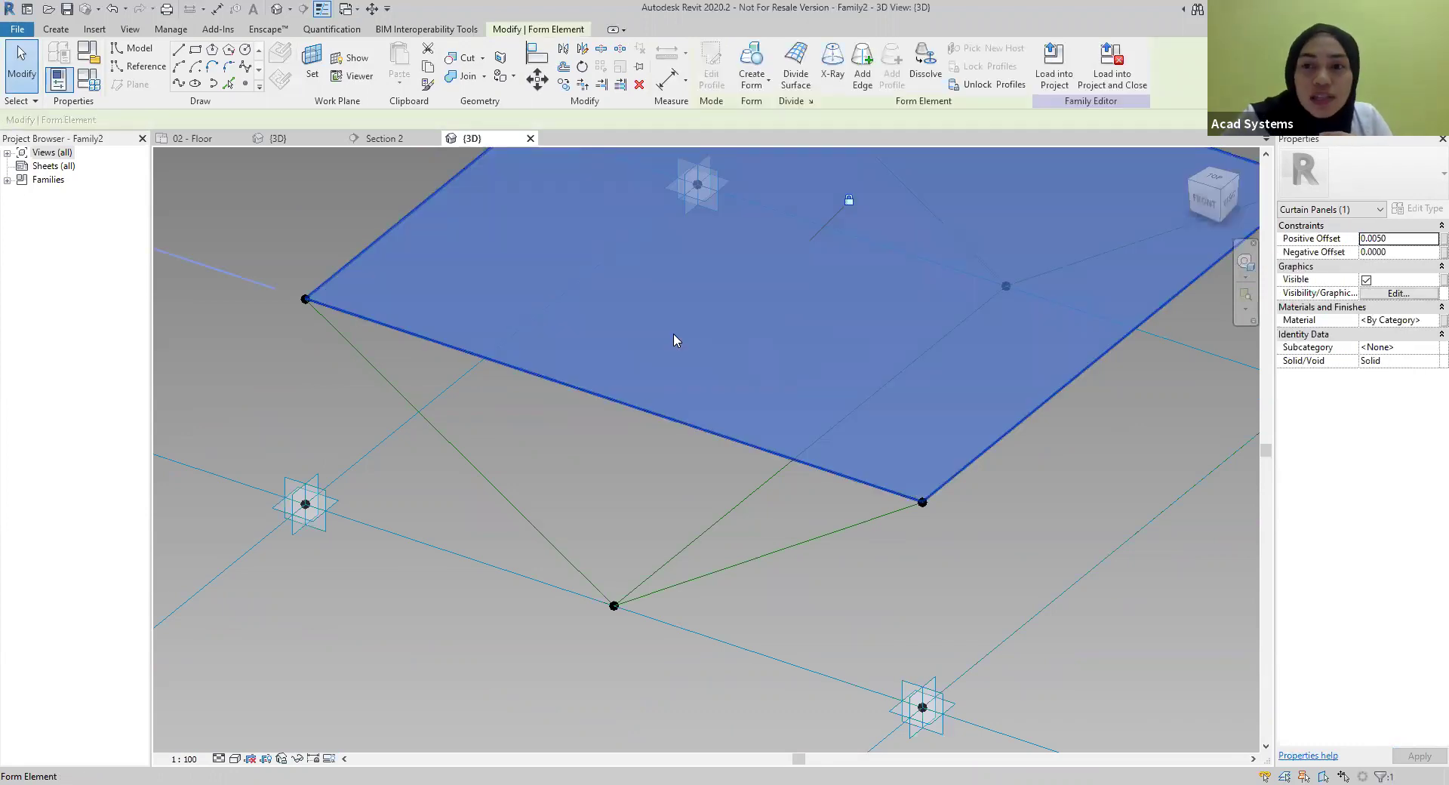
scroll(677, 340, "down", 8)
middle_click_drag(795, 427, 726, 491)
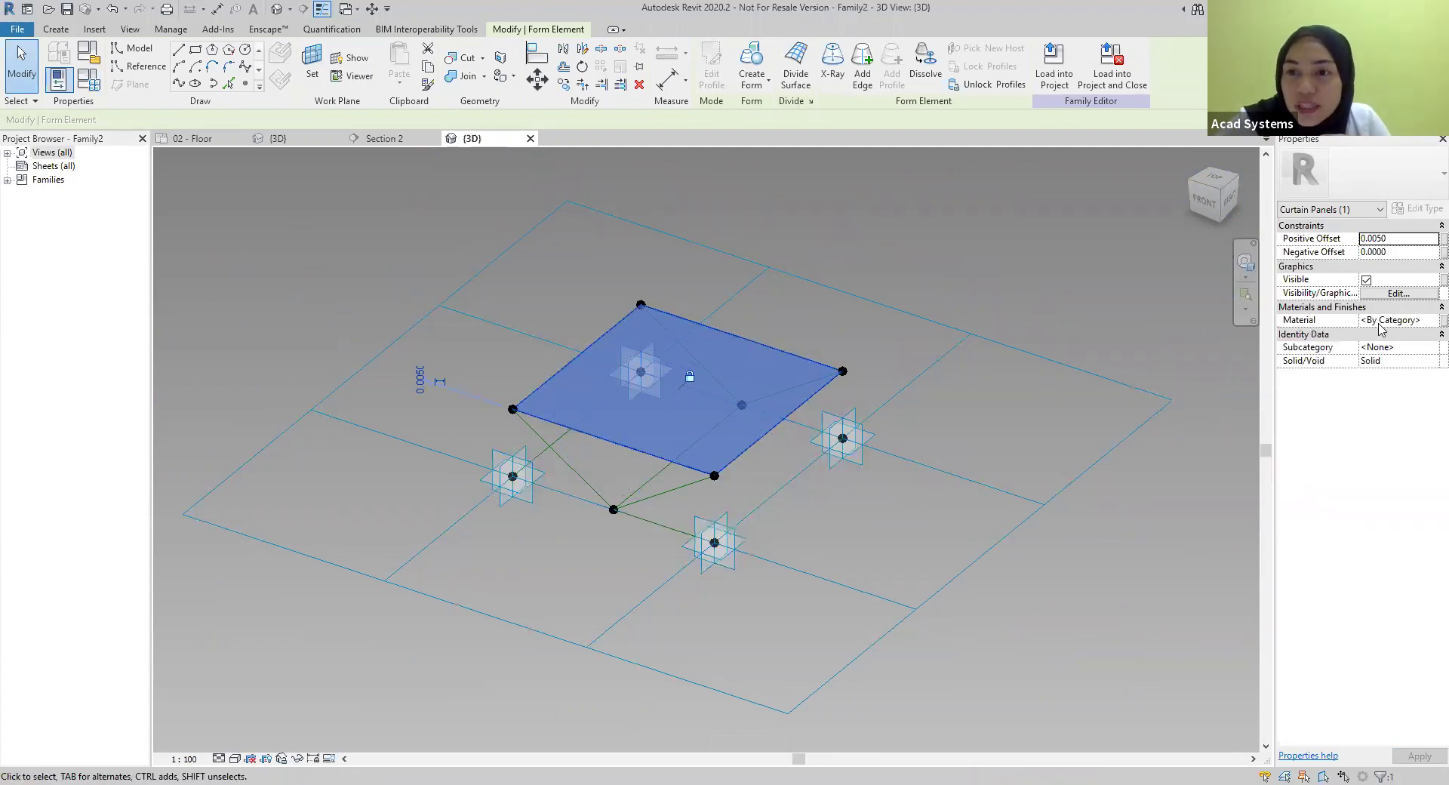
left_click(1427, 323)
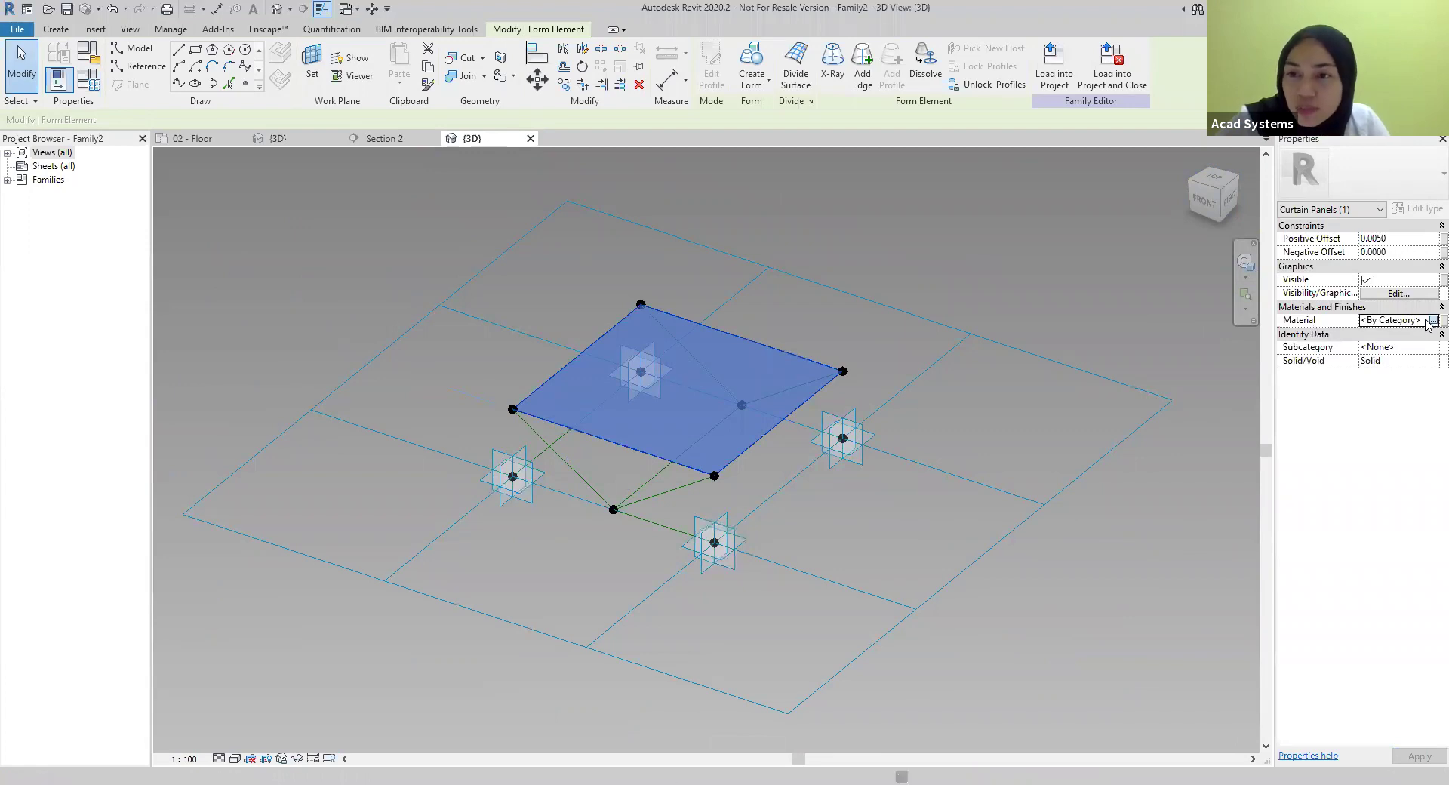
left_click(1432, 321)
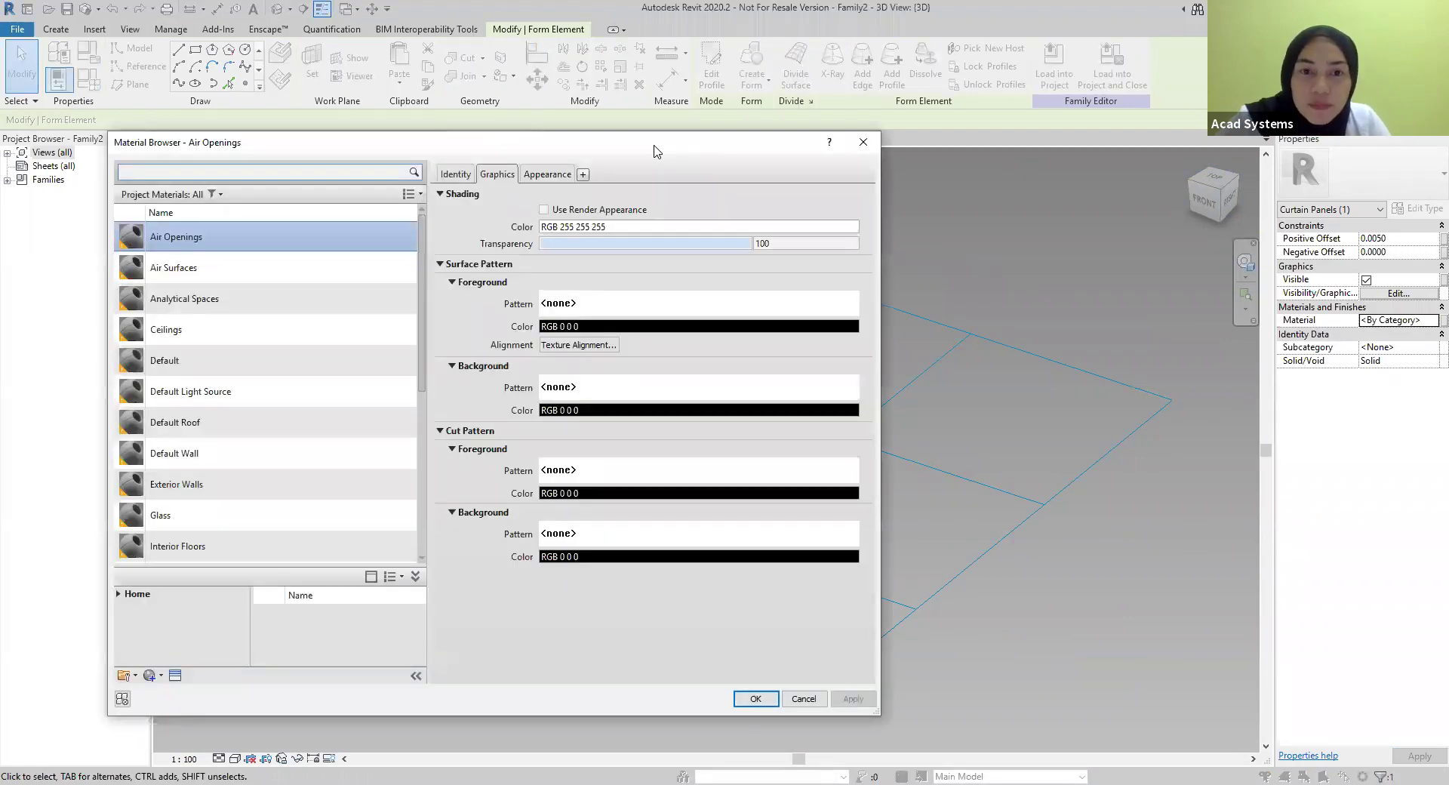
scroll(485, 290, "down", 10)
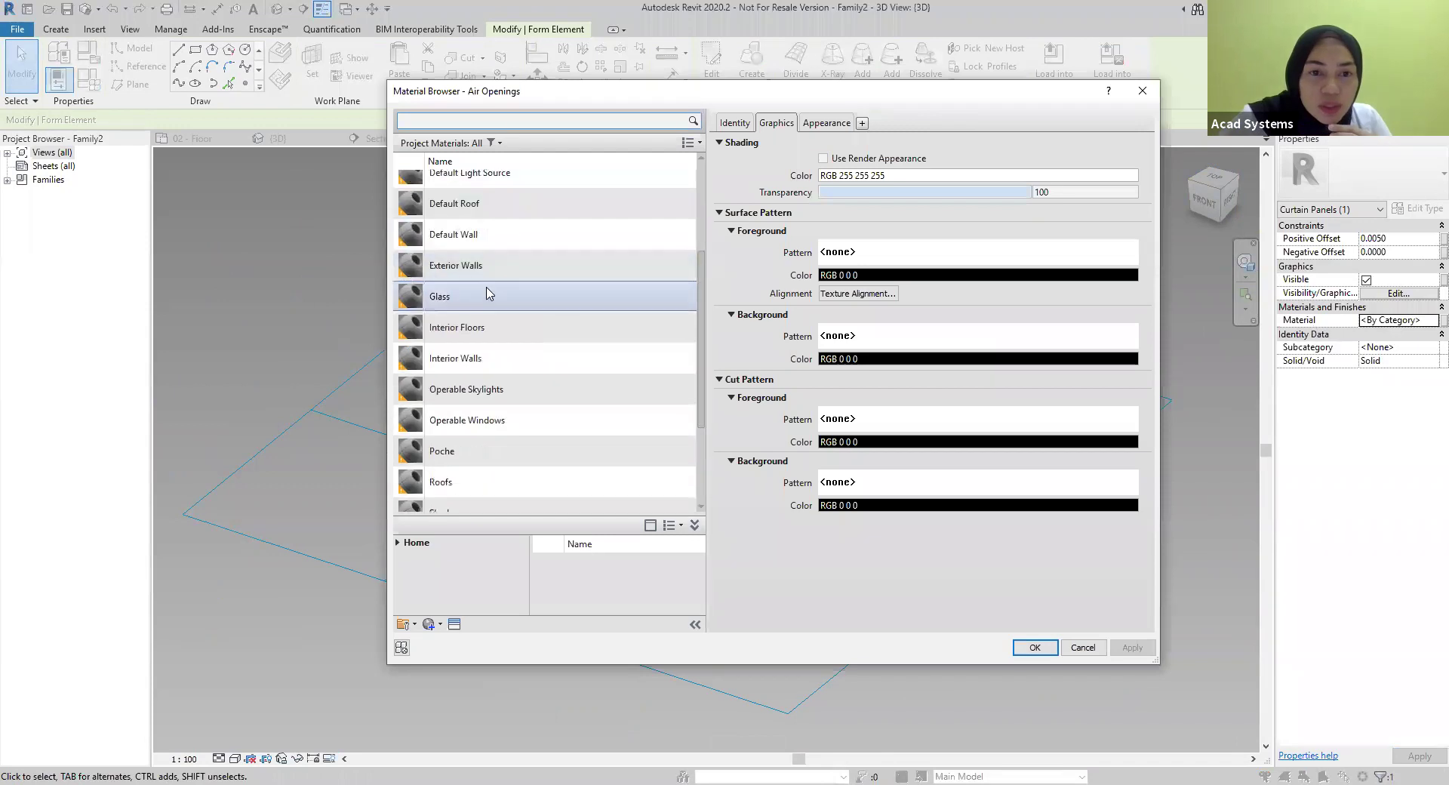
scroll(486, 312, "up", 10)
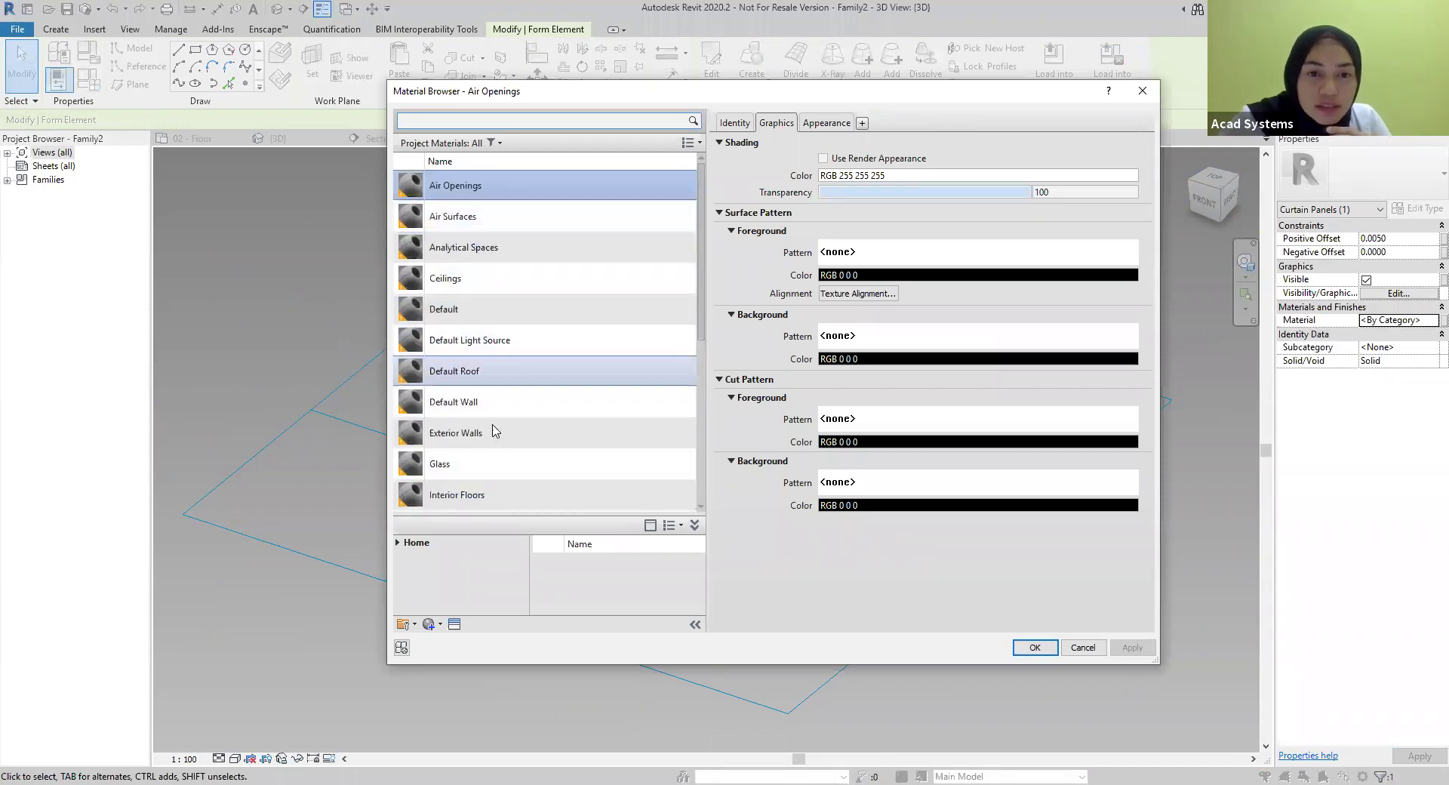
left_click(487, 473)
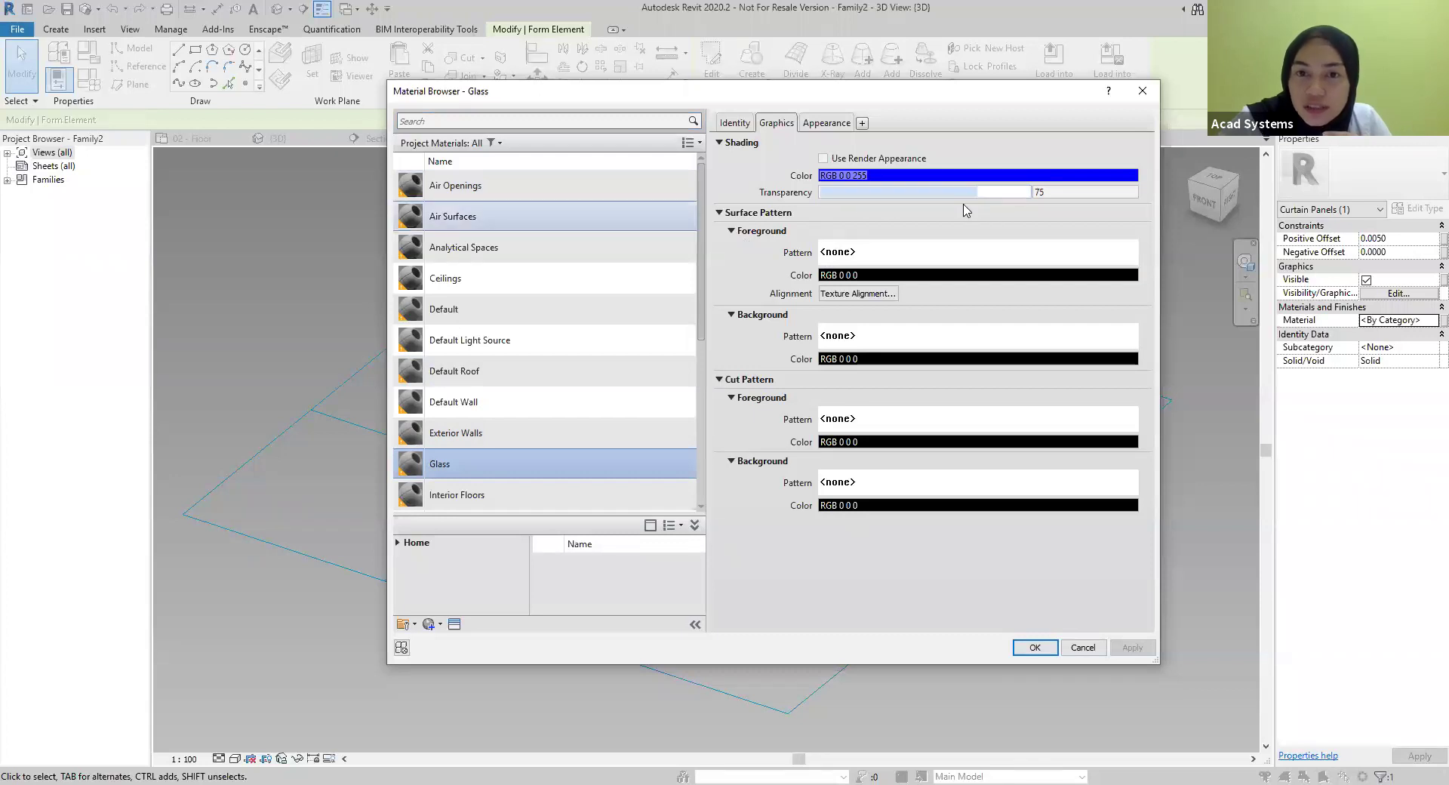
left_click(816, 124)
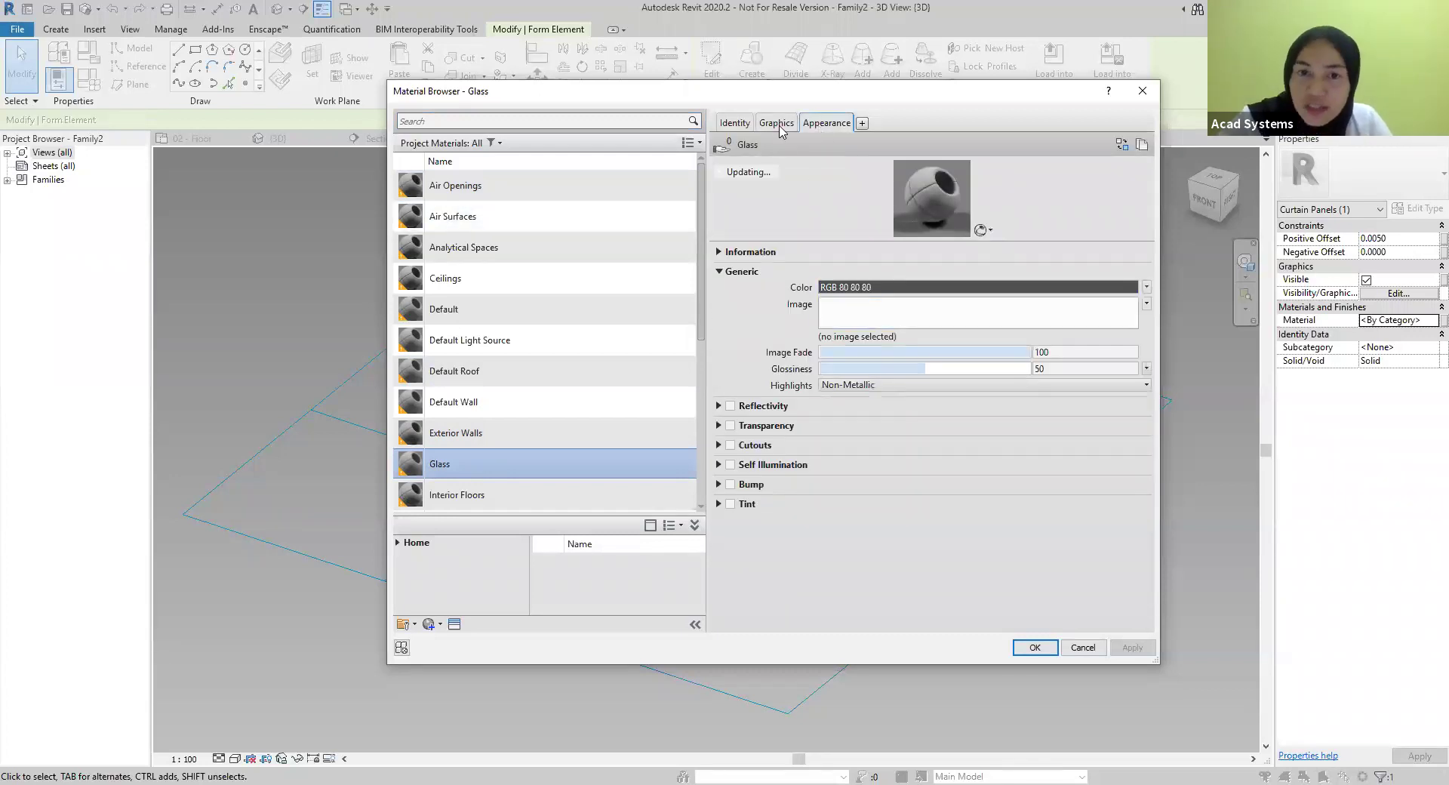
left_click(778, 124)
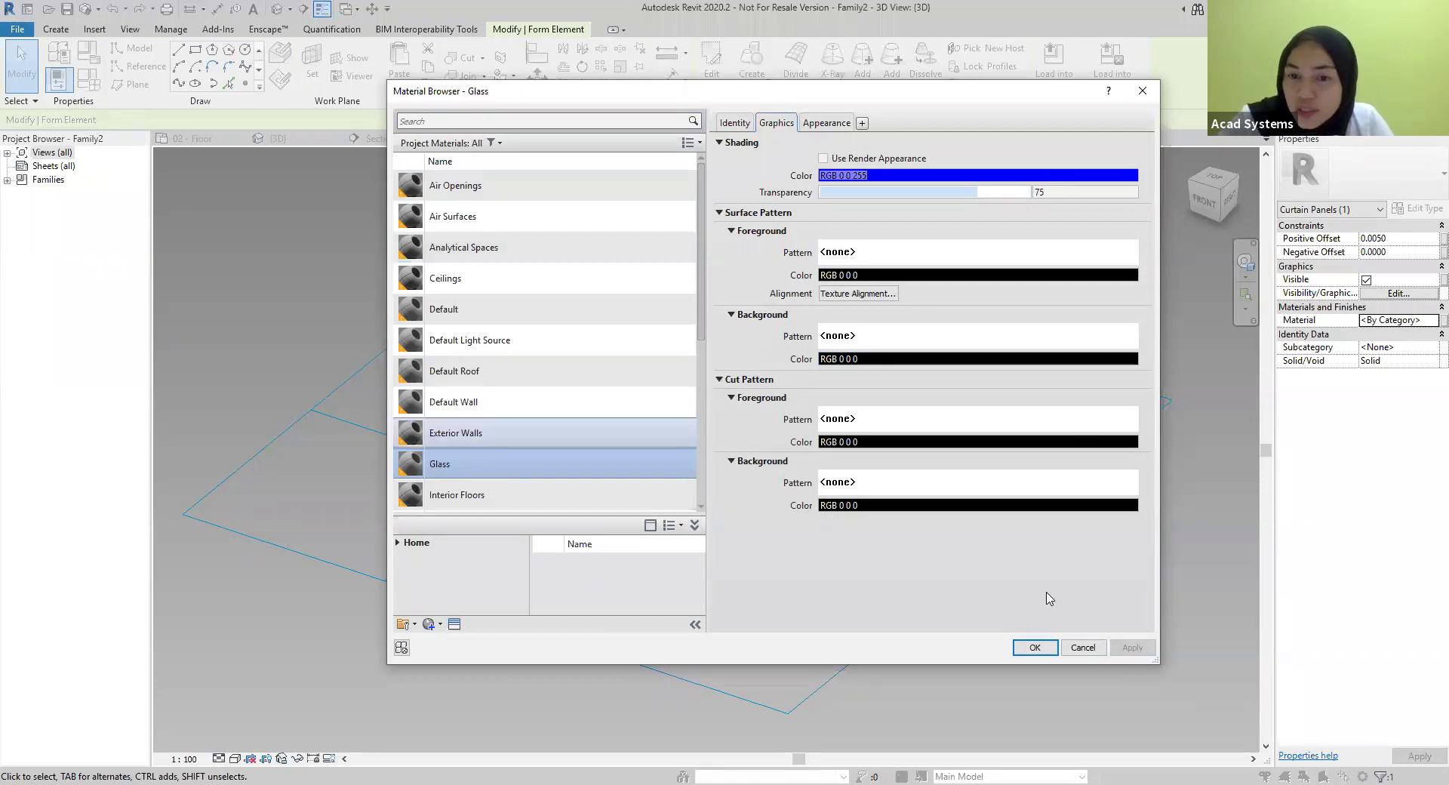
left_click(1034, 647)
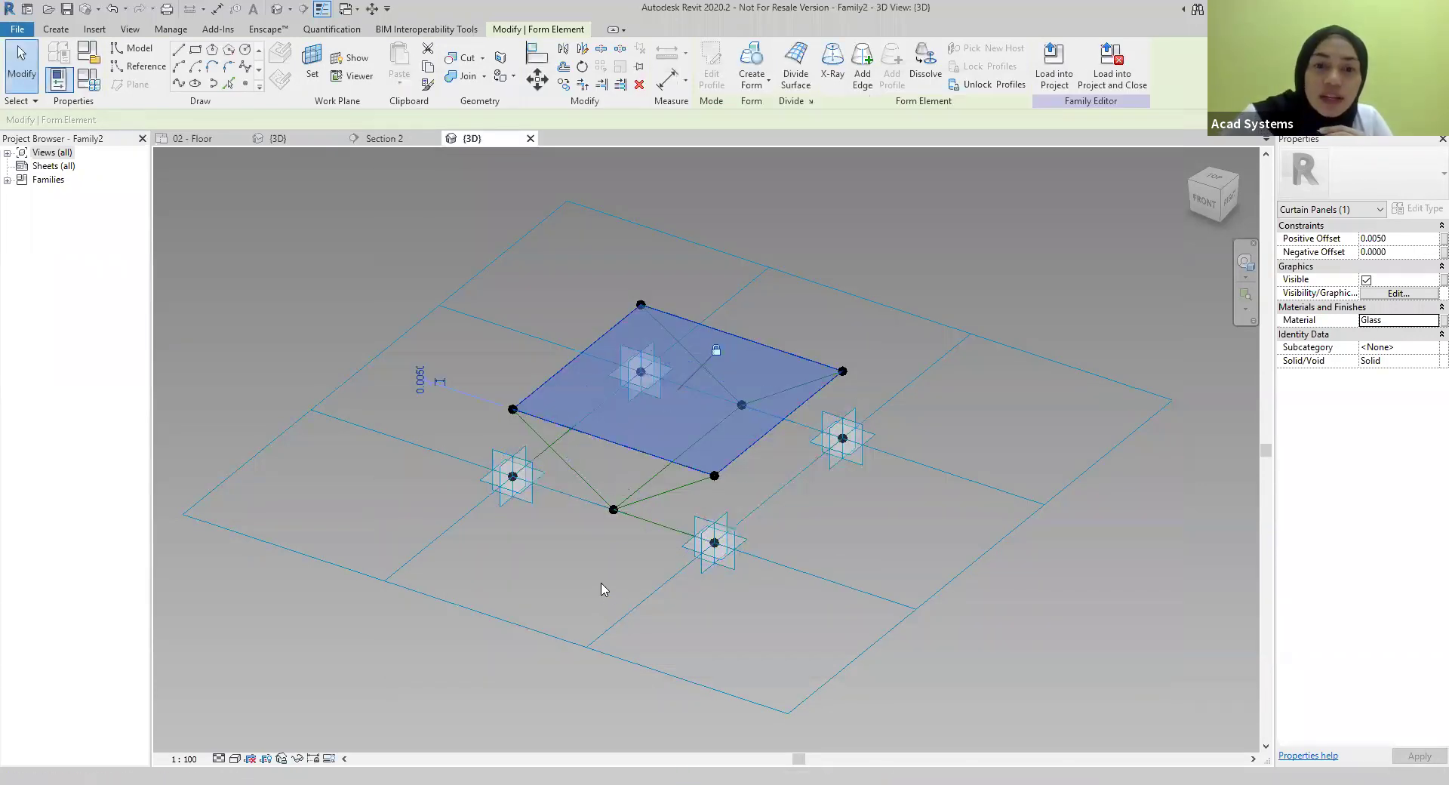
key("Escape")
scroll(702, 430, "up", 1)
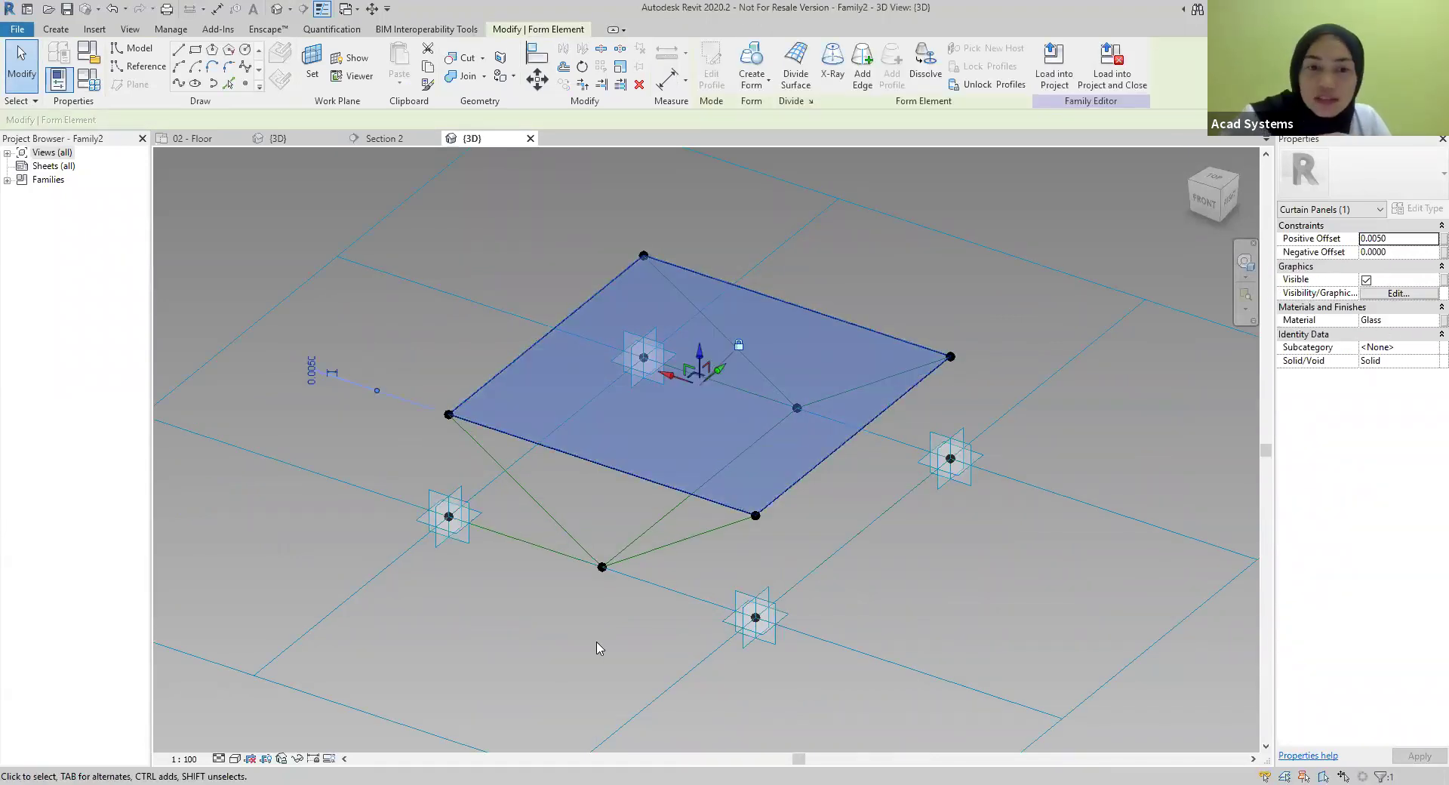
scroll(603, 616, "up", 1)
left_click(603, 618)
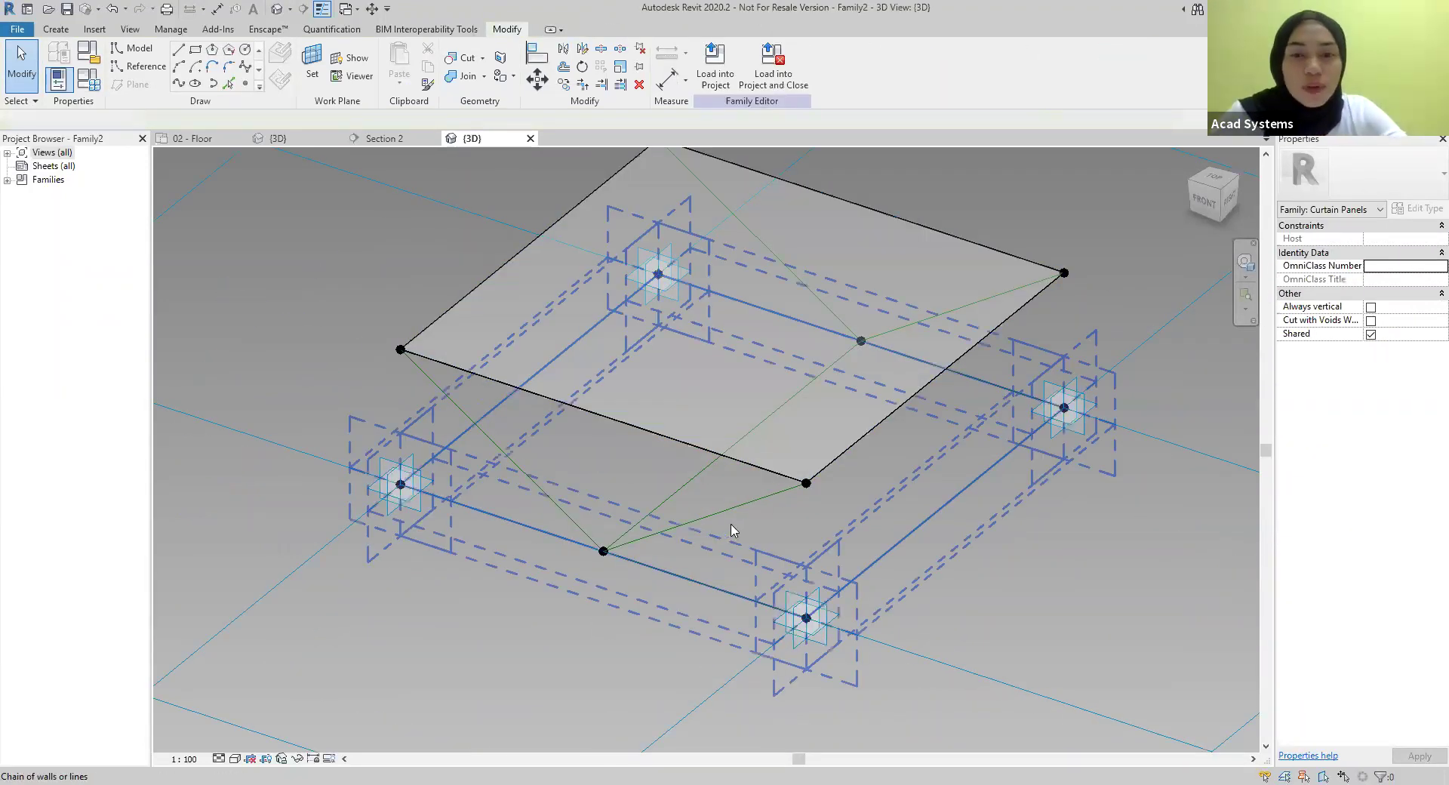
Place reference points at the midpoints of the left front and rear diagonals, the lower connecting line and the front upper edge
middle_click_drag(804, 537, 796, 562)
middle_click_drag(792, 553, 783, 523, "shift")
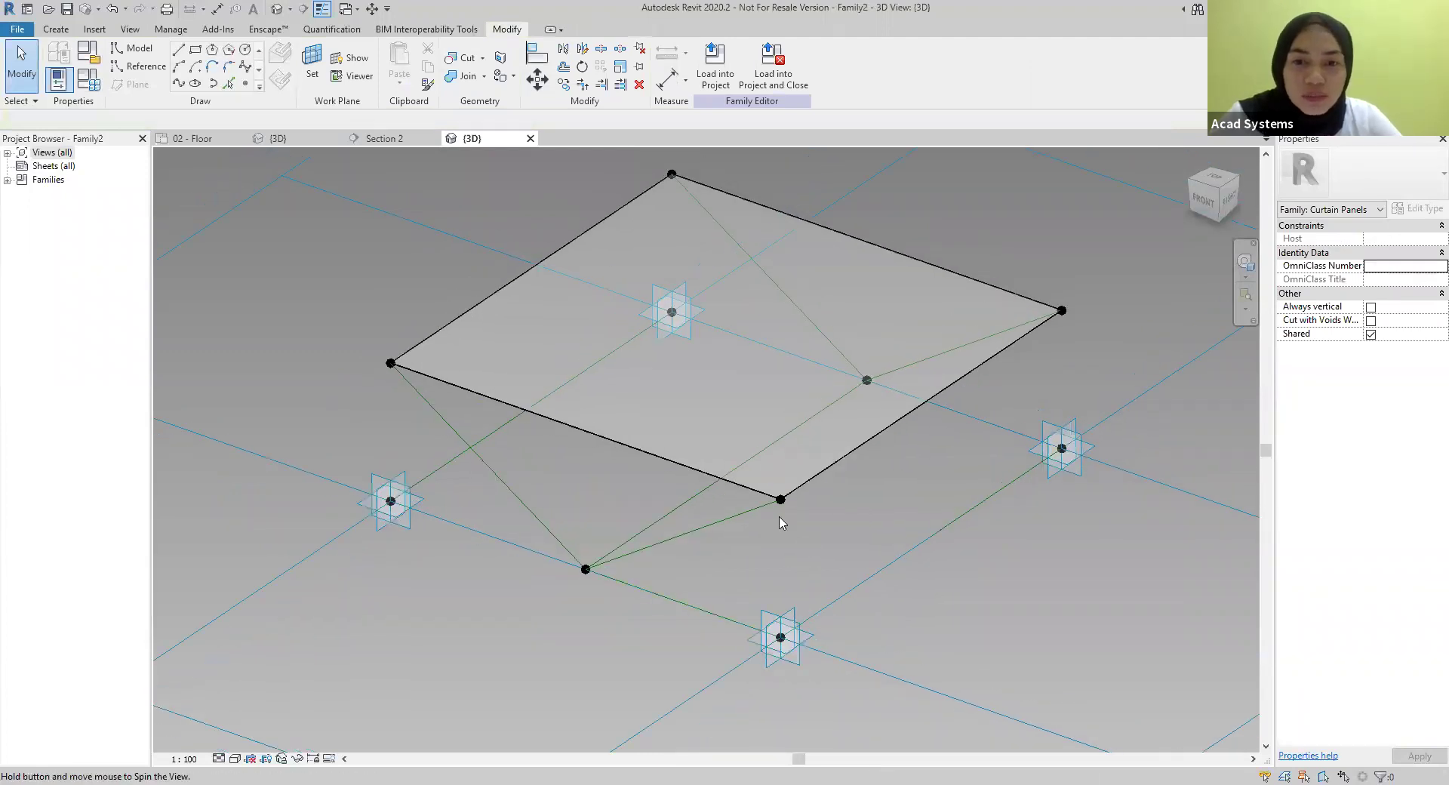
middle_click_drag(687, 521, 686, 508, "shift")
key("Tab")
key("Tab")
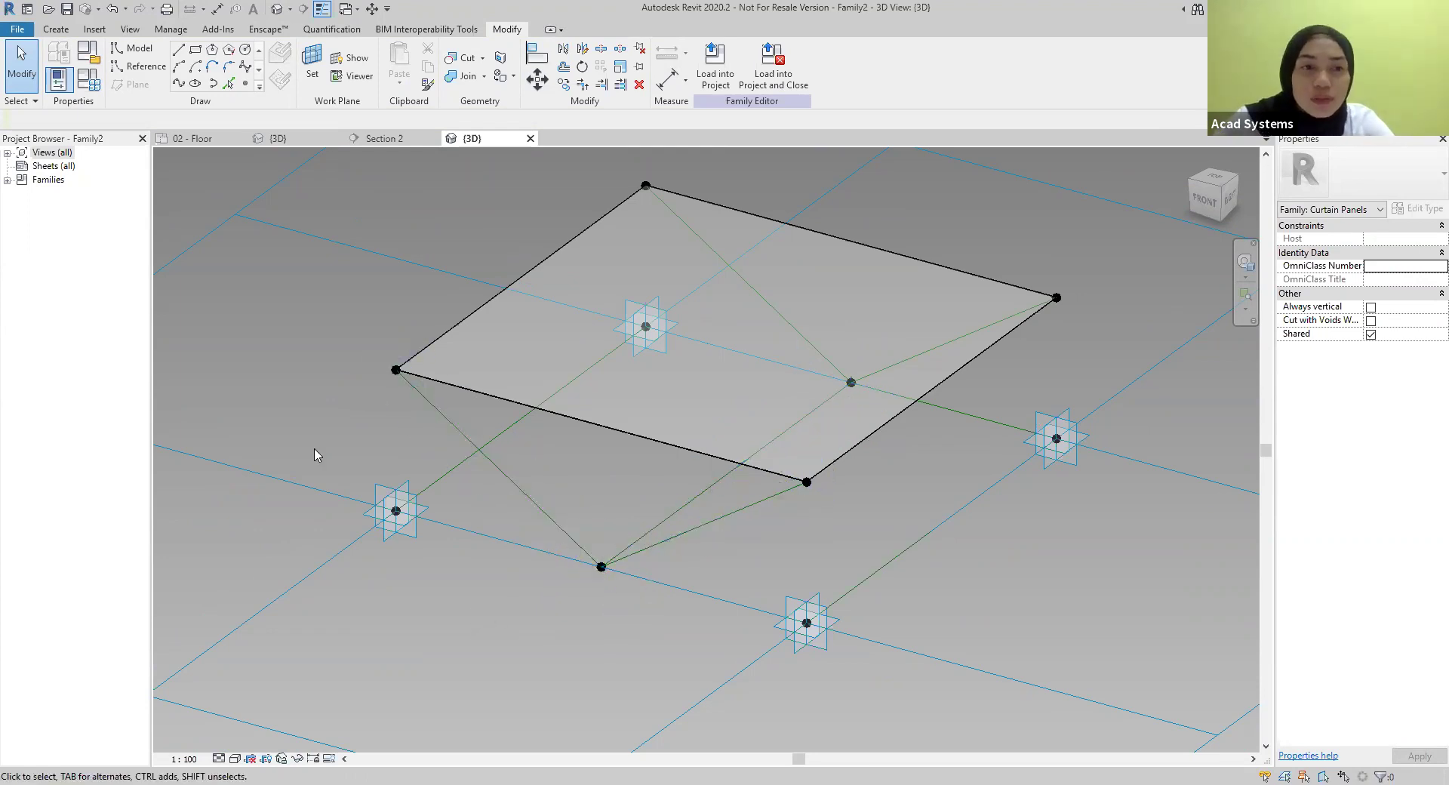
left_click(138, 67)
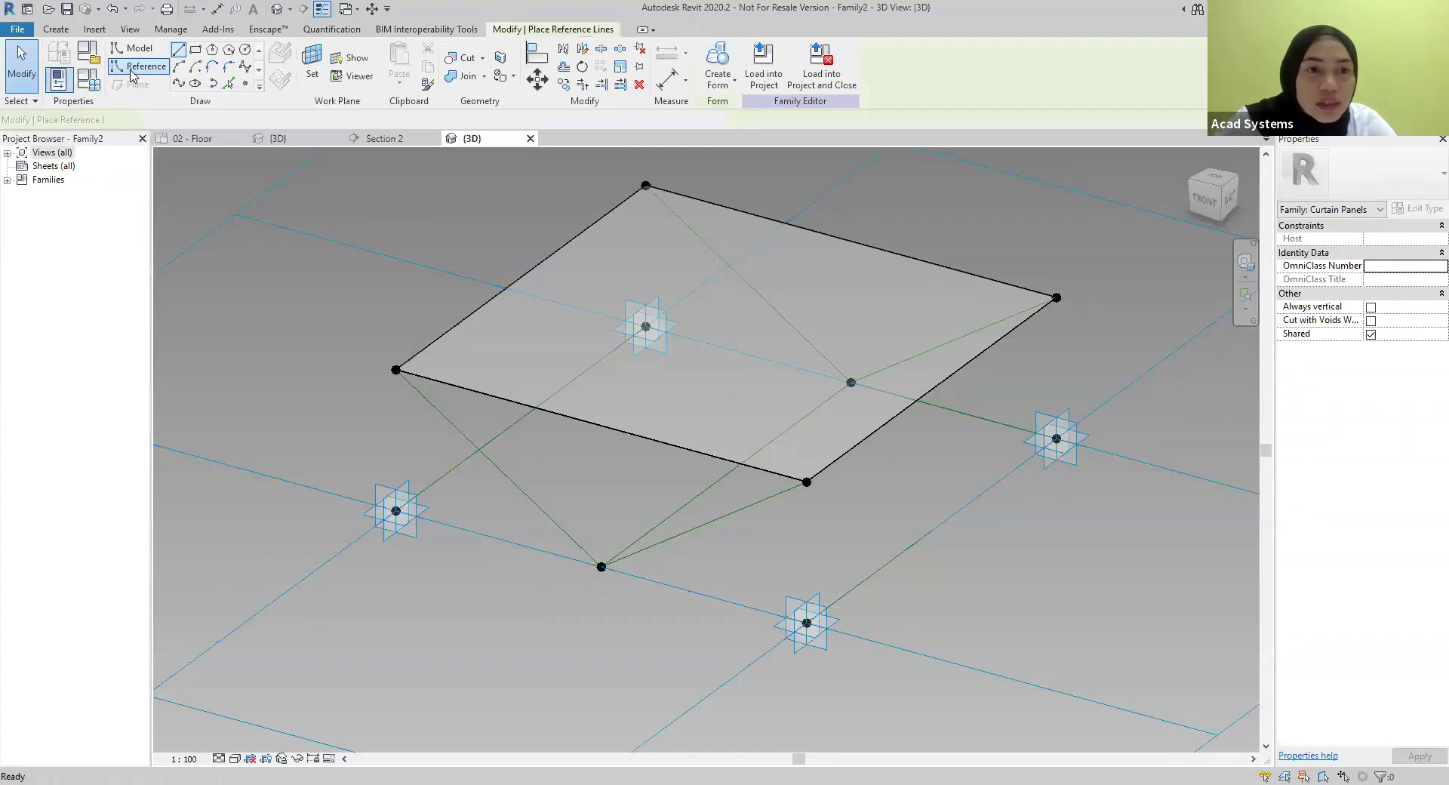
left_click(246, 85)
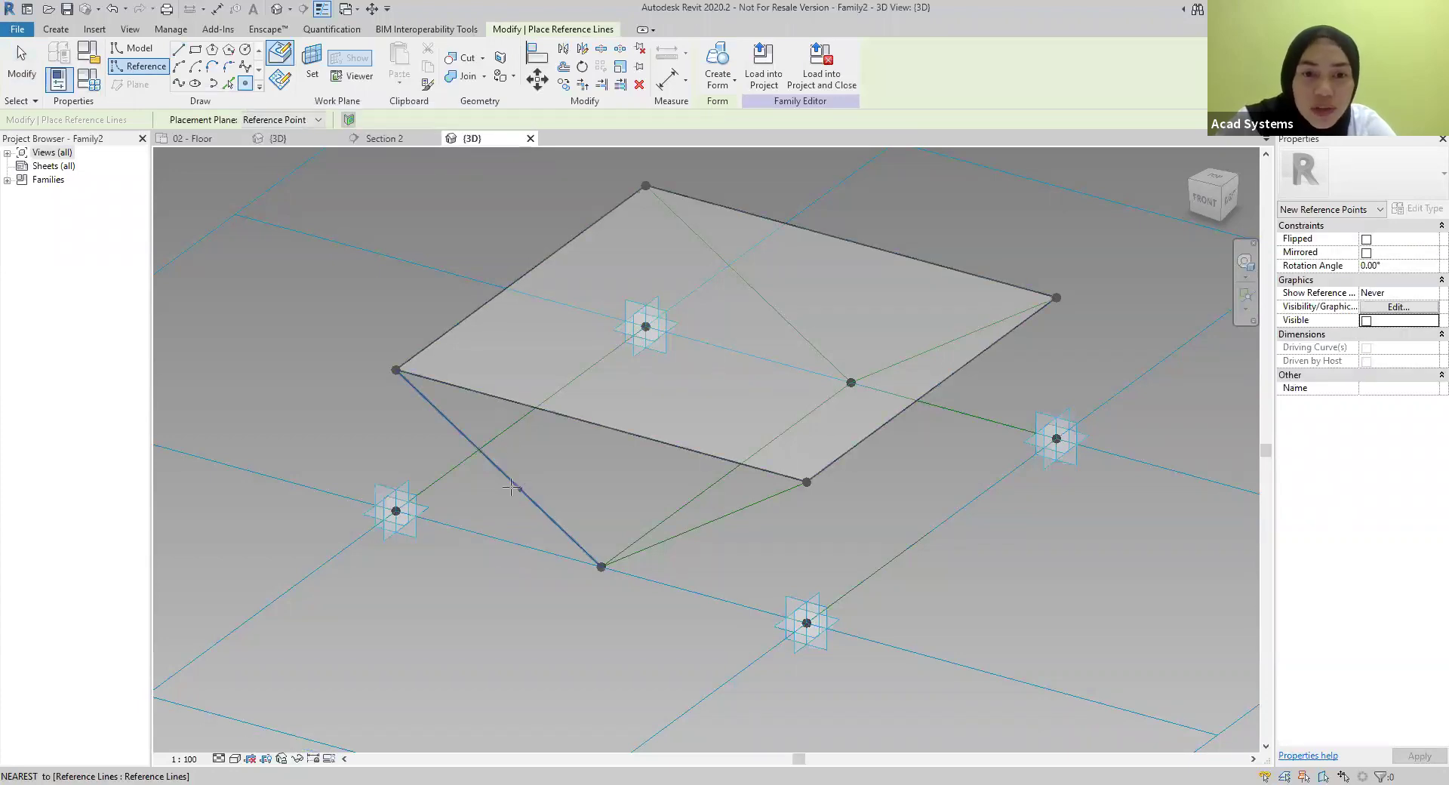
left_click(498, 468)
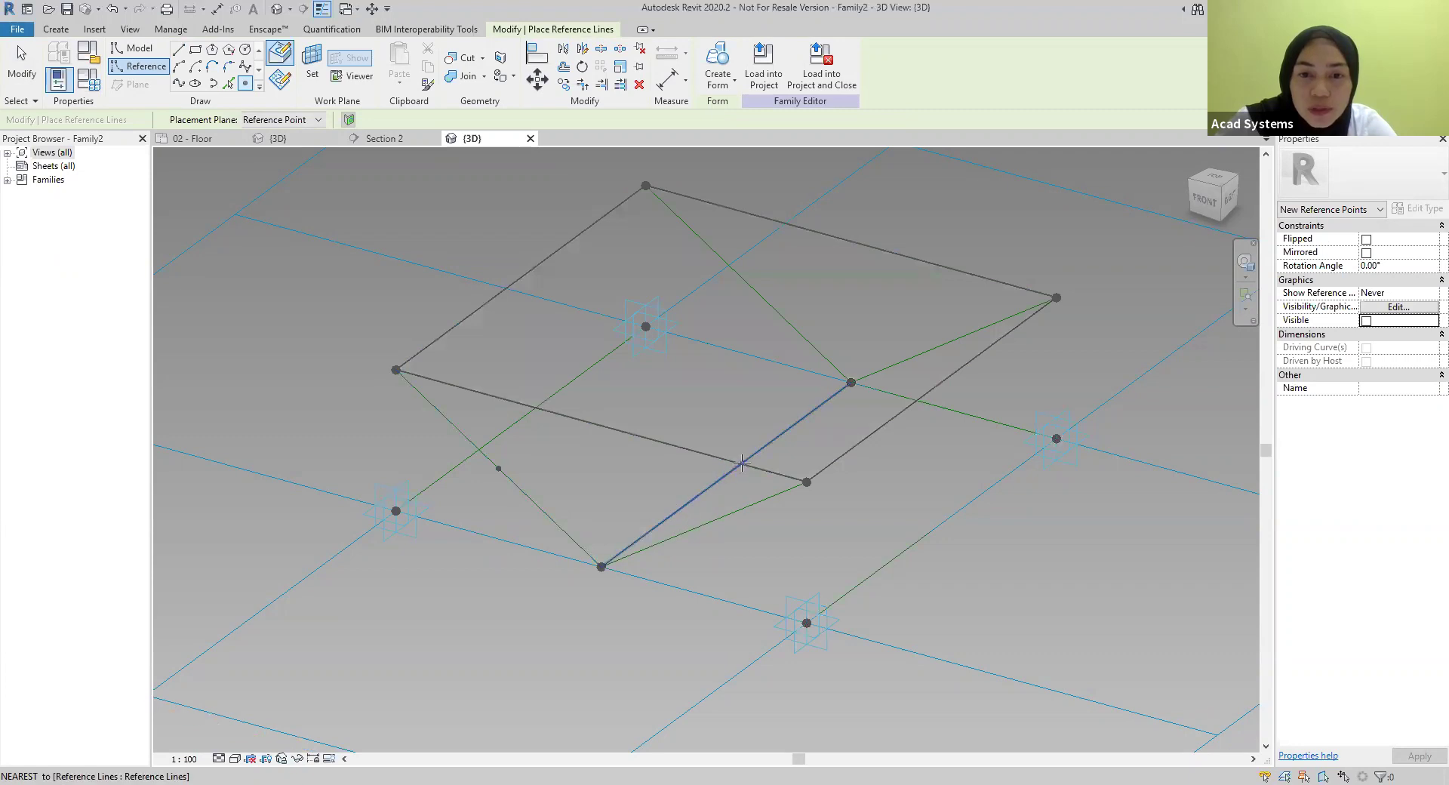
middle_click_drag(731, 472, 810, 295, "shift")
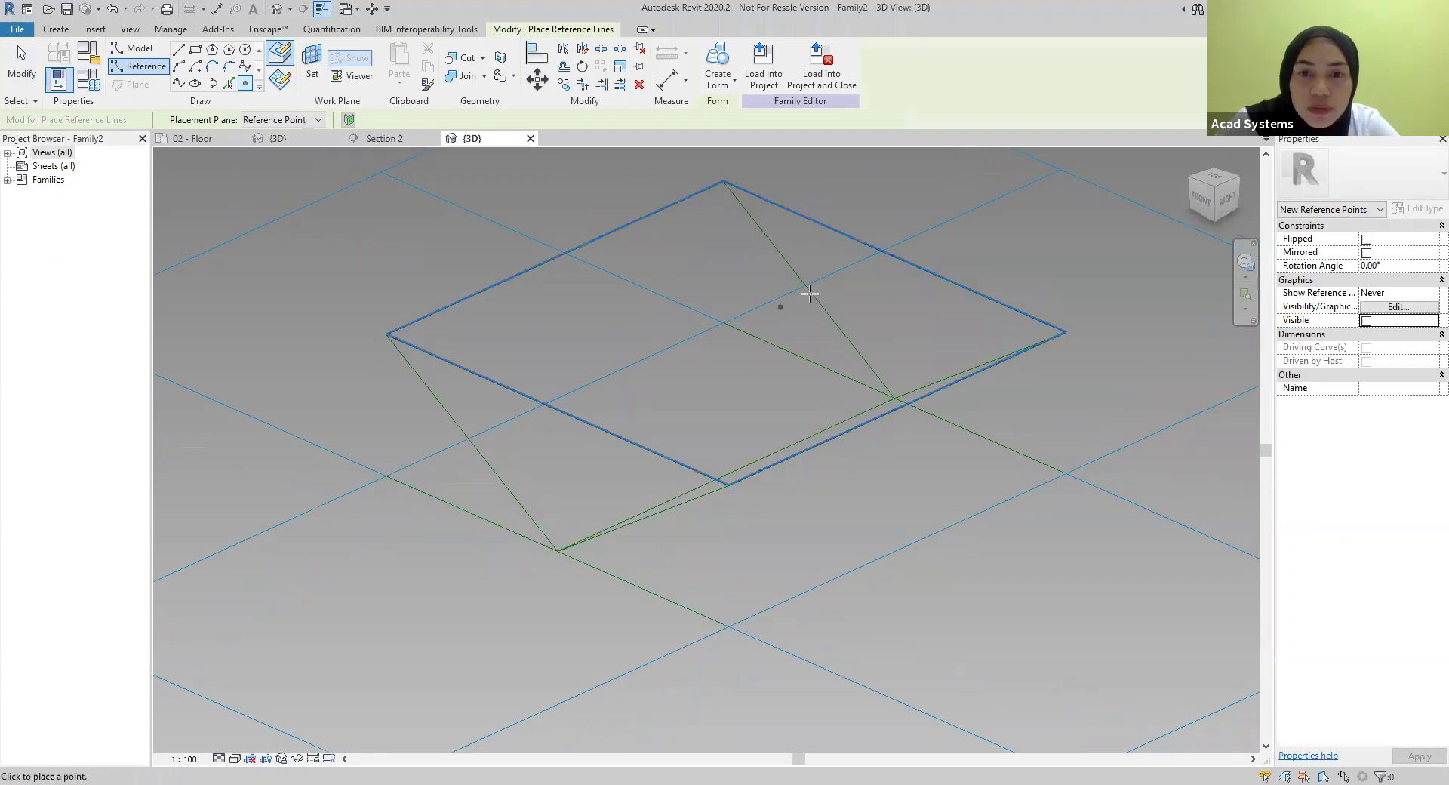
left_click(559, 412)
key("Escape")
key("Escape")
mouse_move(657, 509)
middle_mouse_down()
mouse_move(743, 515)
mouse_move(670, 512)
mouse_move(679, 521)
middle_mouse_up()
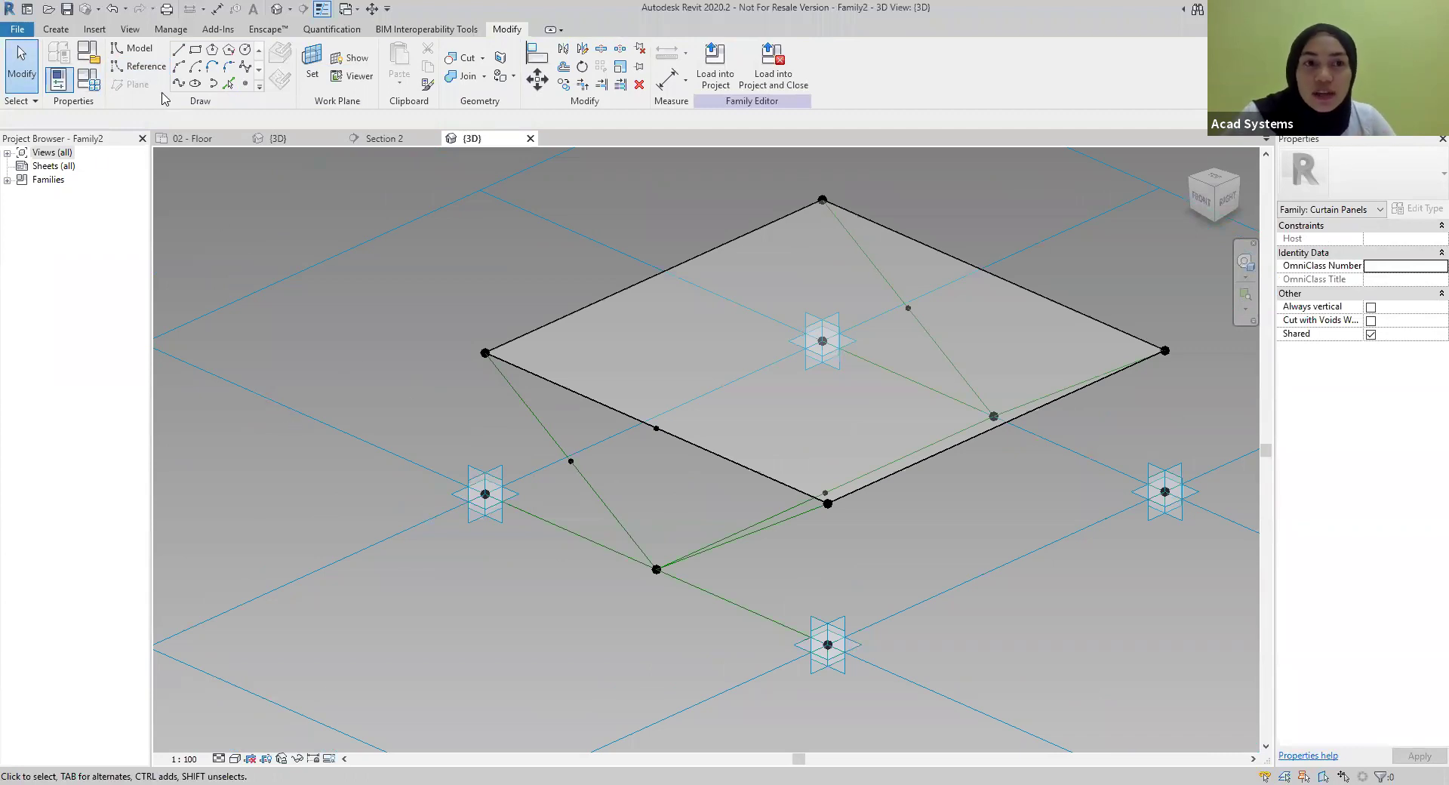
Start a model-line circle and set its work plane to the front left diagonal's midpoint reference plane, perpendicular to the line
left_click(134, 47)
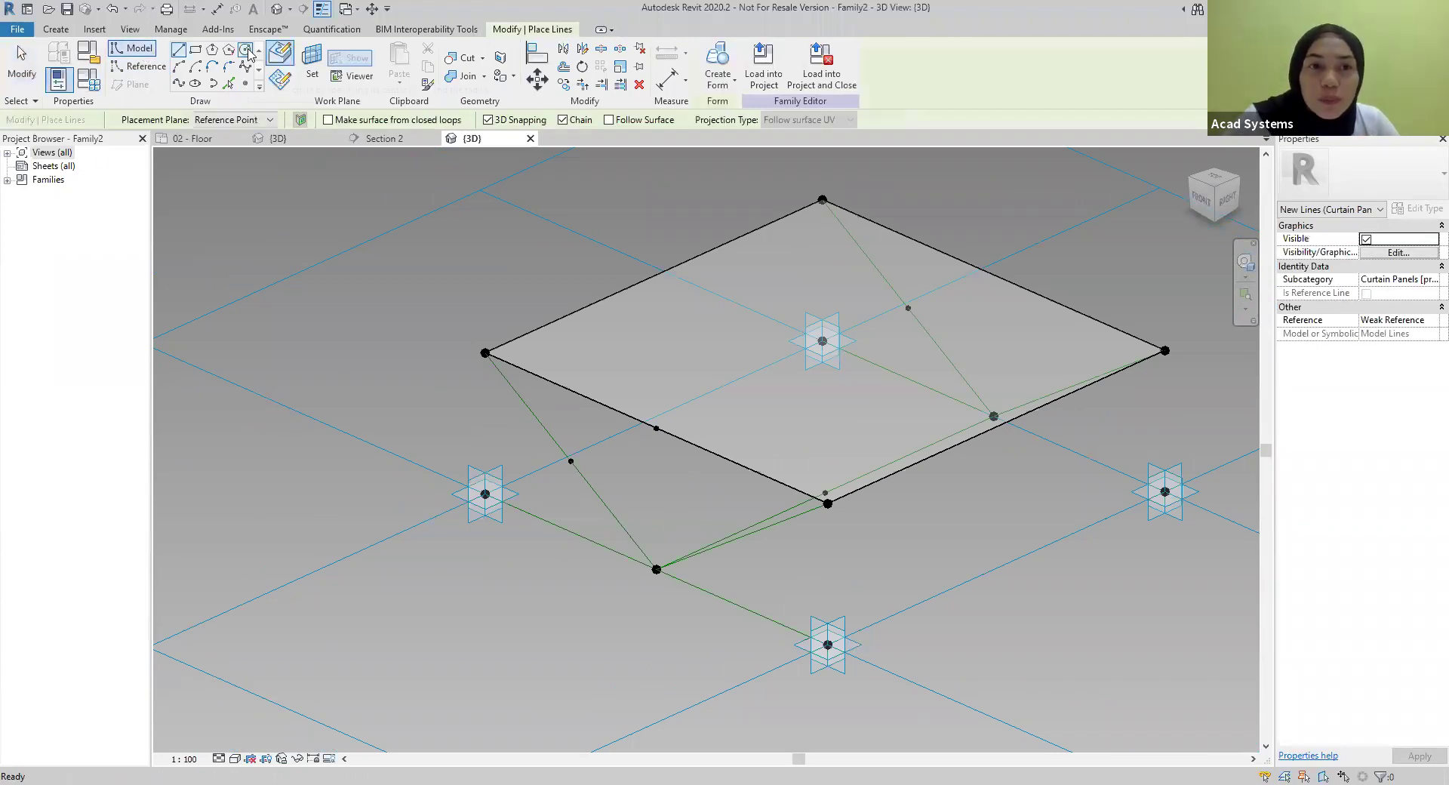
left_click(246, 49)
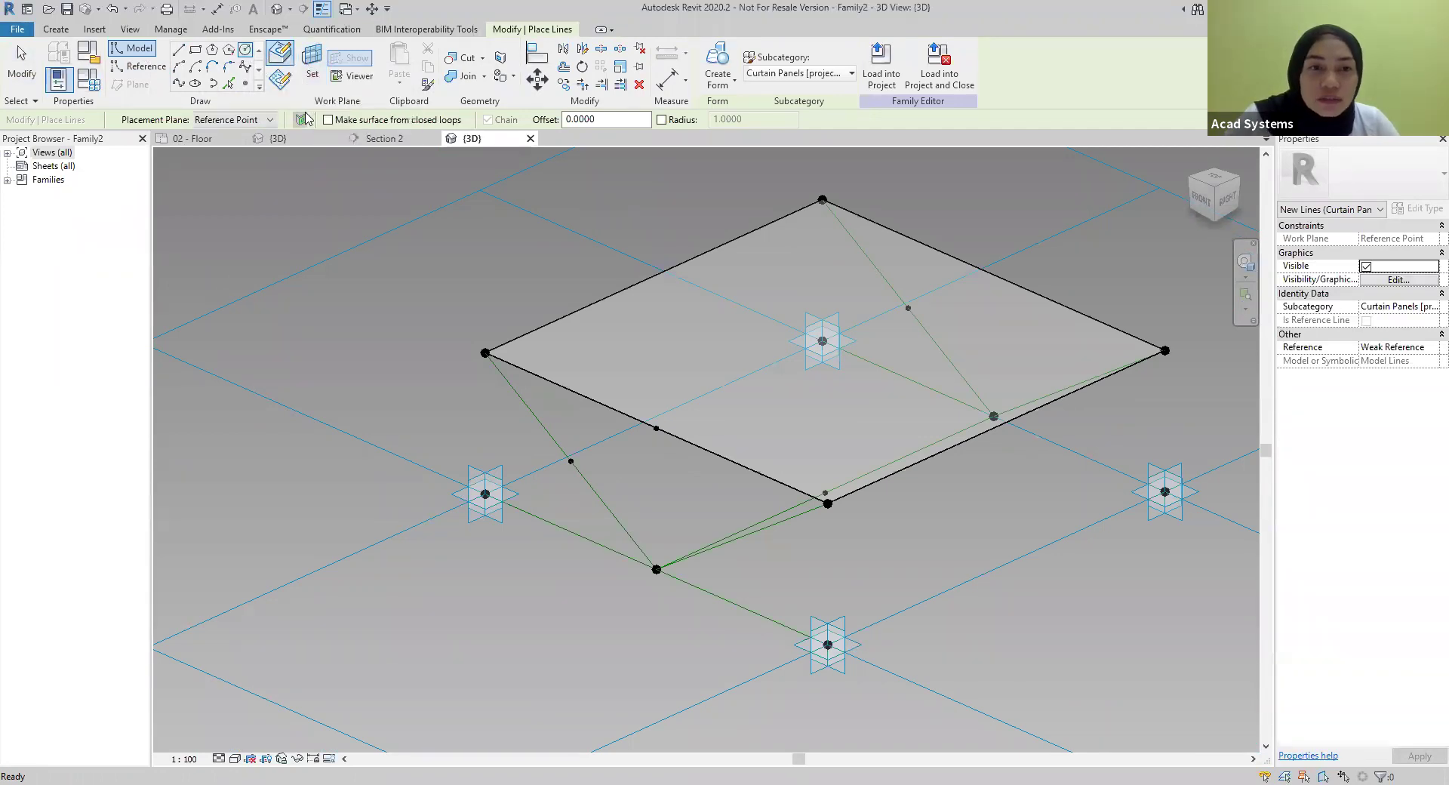
left_click(310, 72)
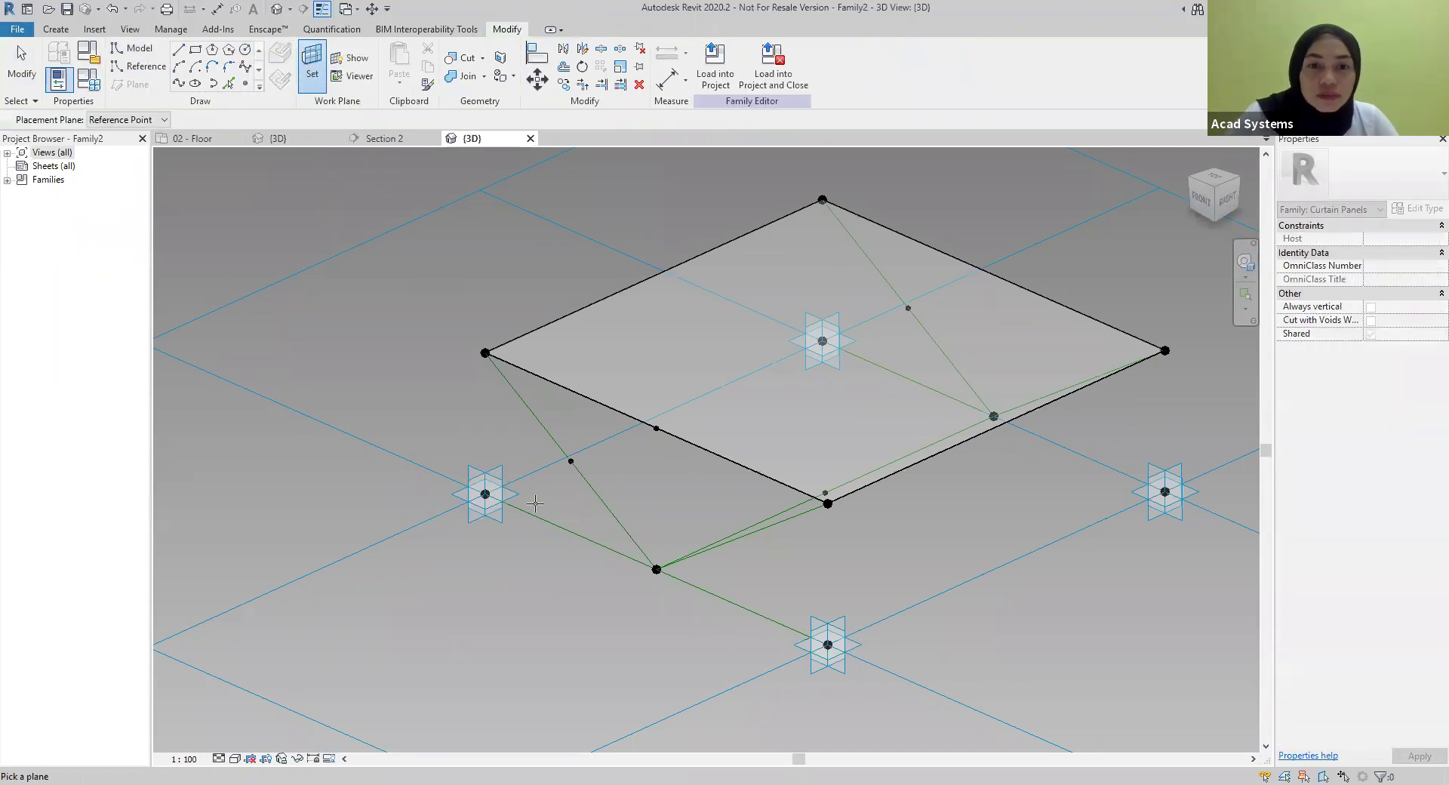
scroll(571, 472, "up", 5)
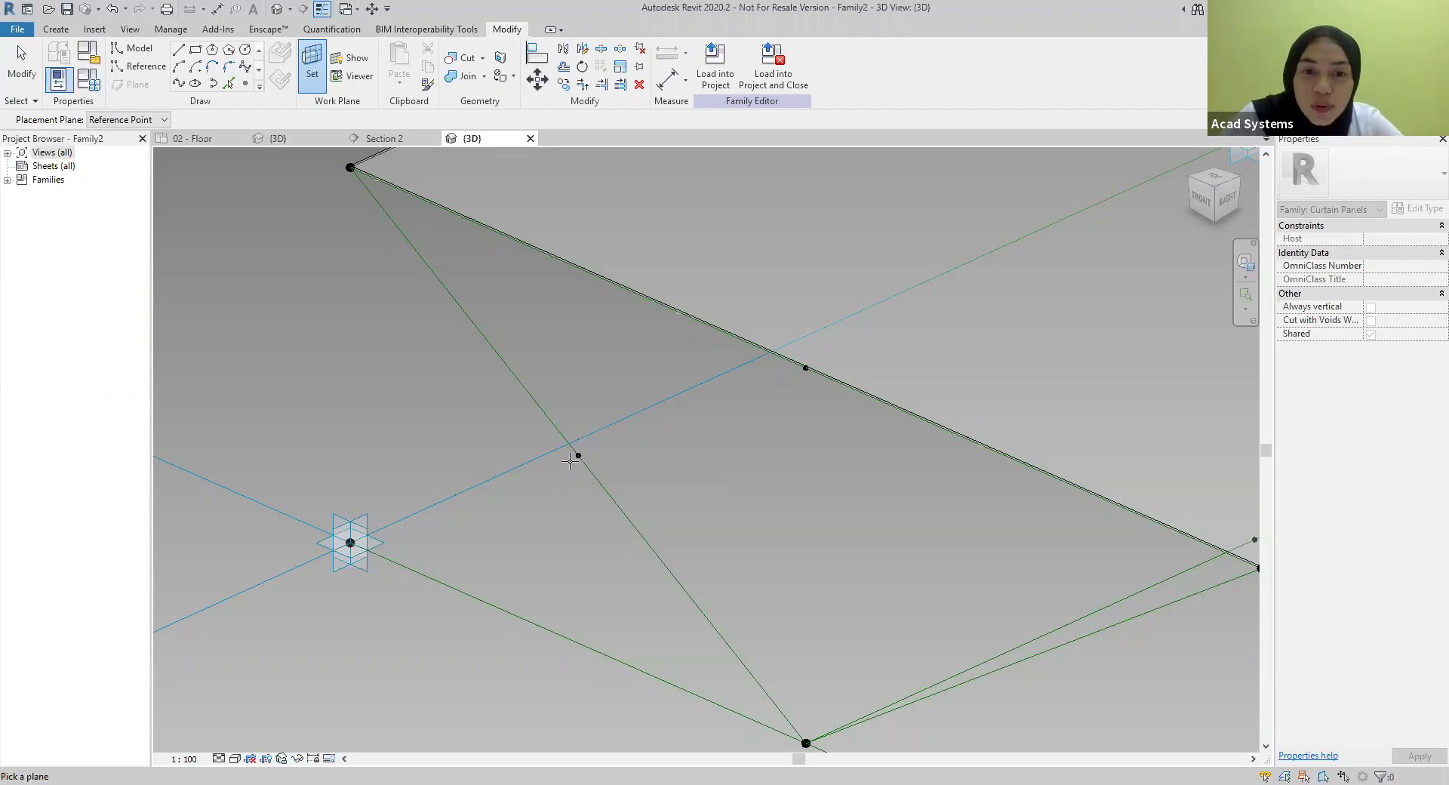
key("Tab")
key("Tab")
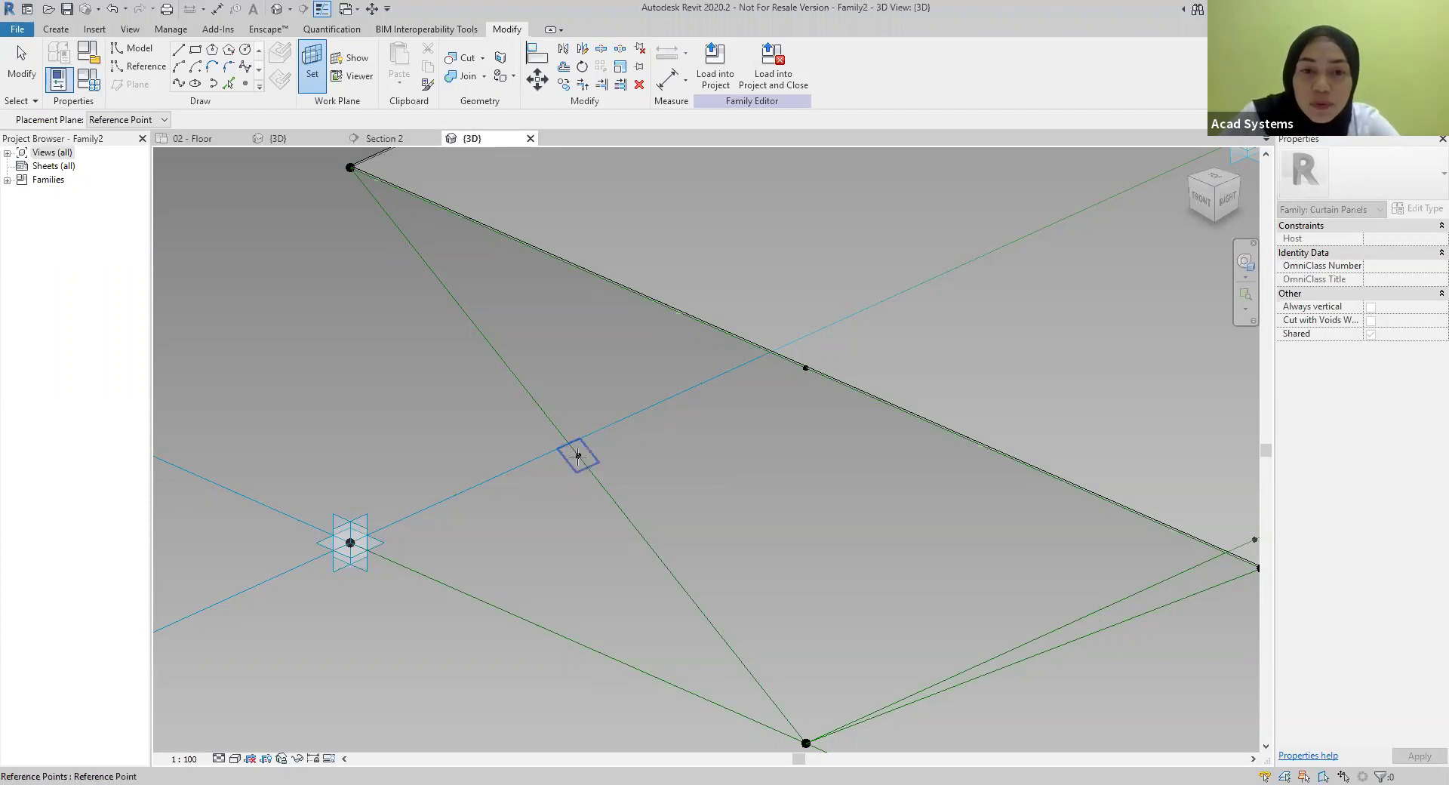
key("Tab")
key("Tab")
key("Tab")
key("Tab")
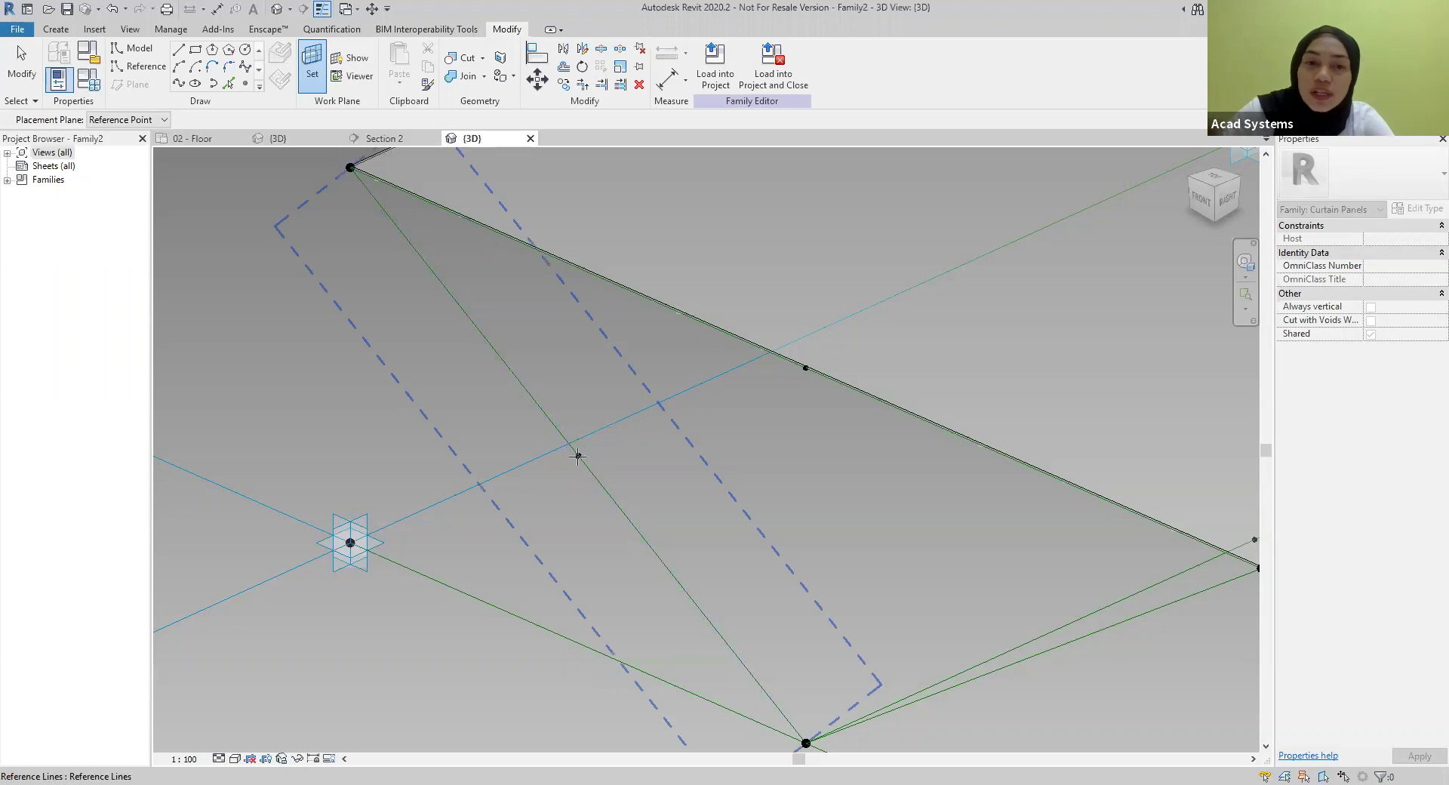
key("Tab")
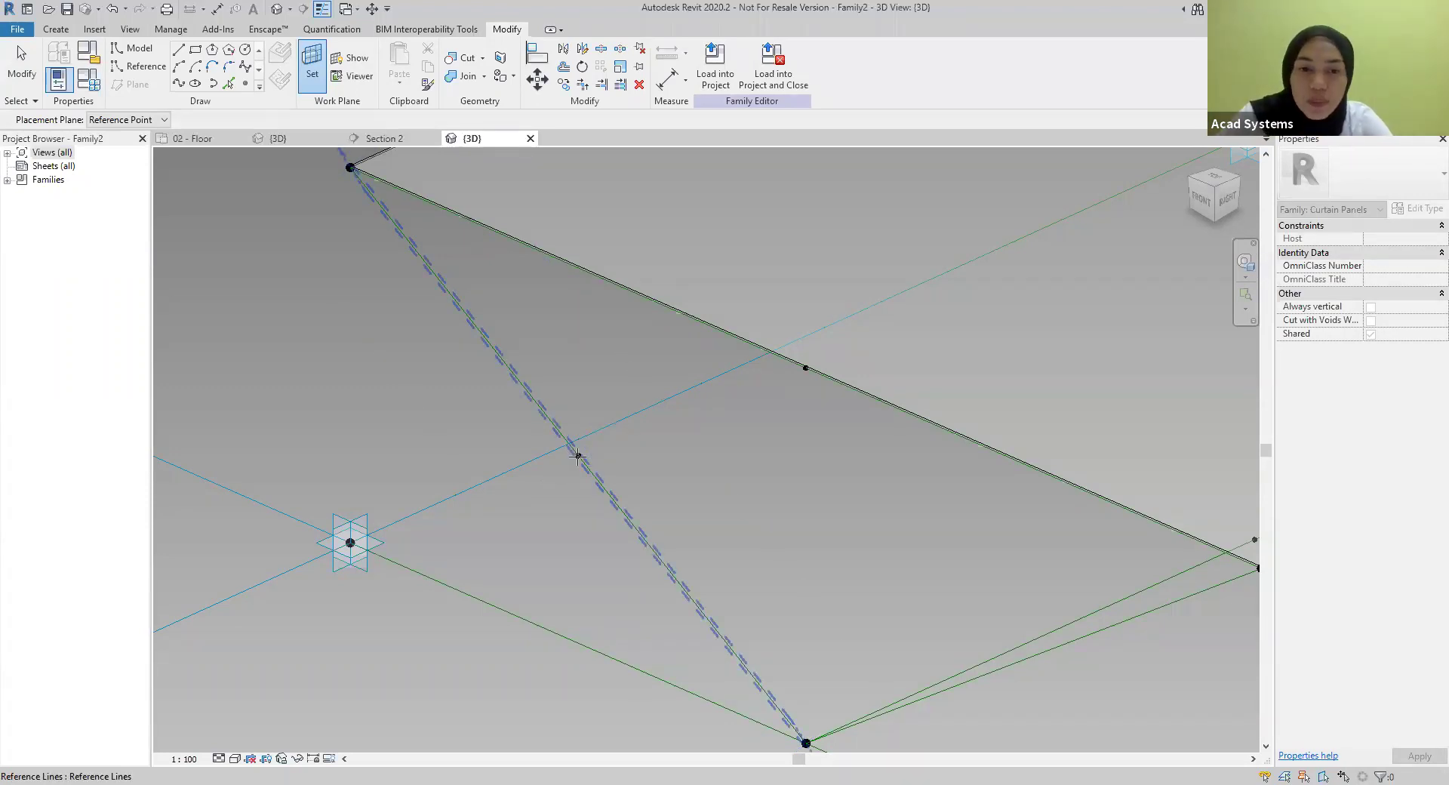
key("Tab")
key("Tab")
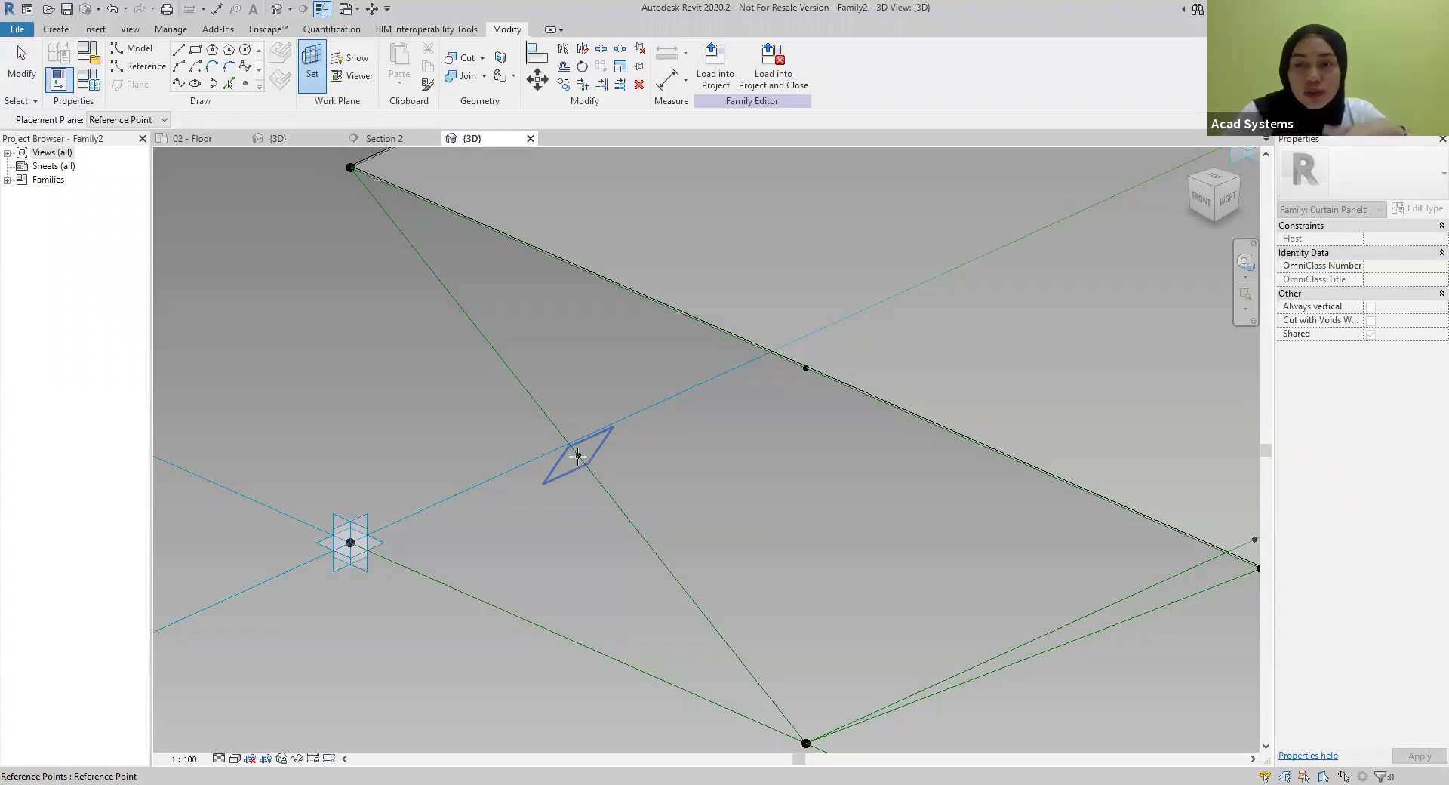
left_click(578, 456)
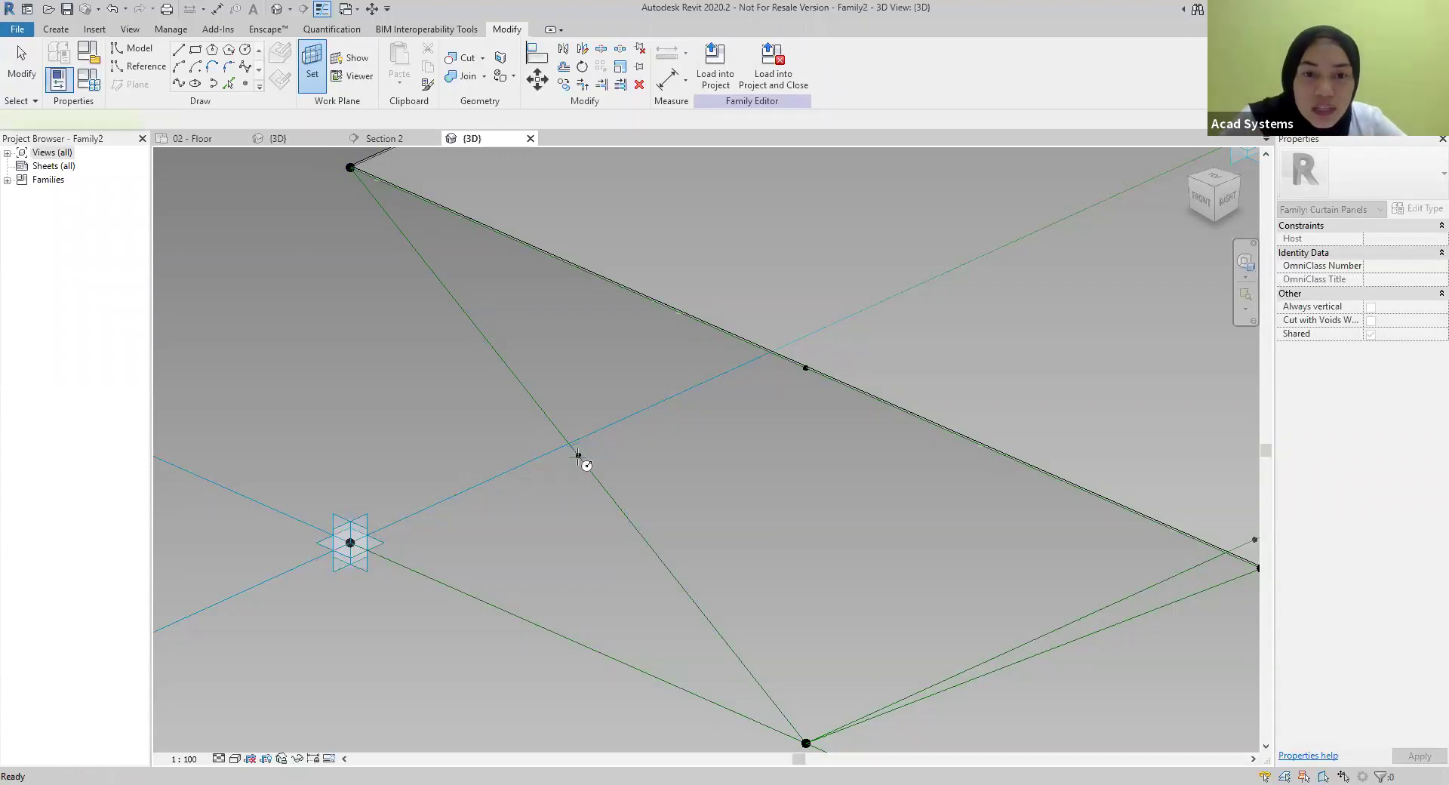
Draw a circle of 0.04 m radius centred on the front left diagonal's midpoint and end the command
key("l")
key("i")
left_click(578, 455)
scroll(578, 455, "up", 5)
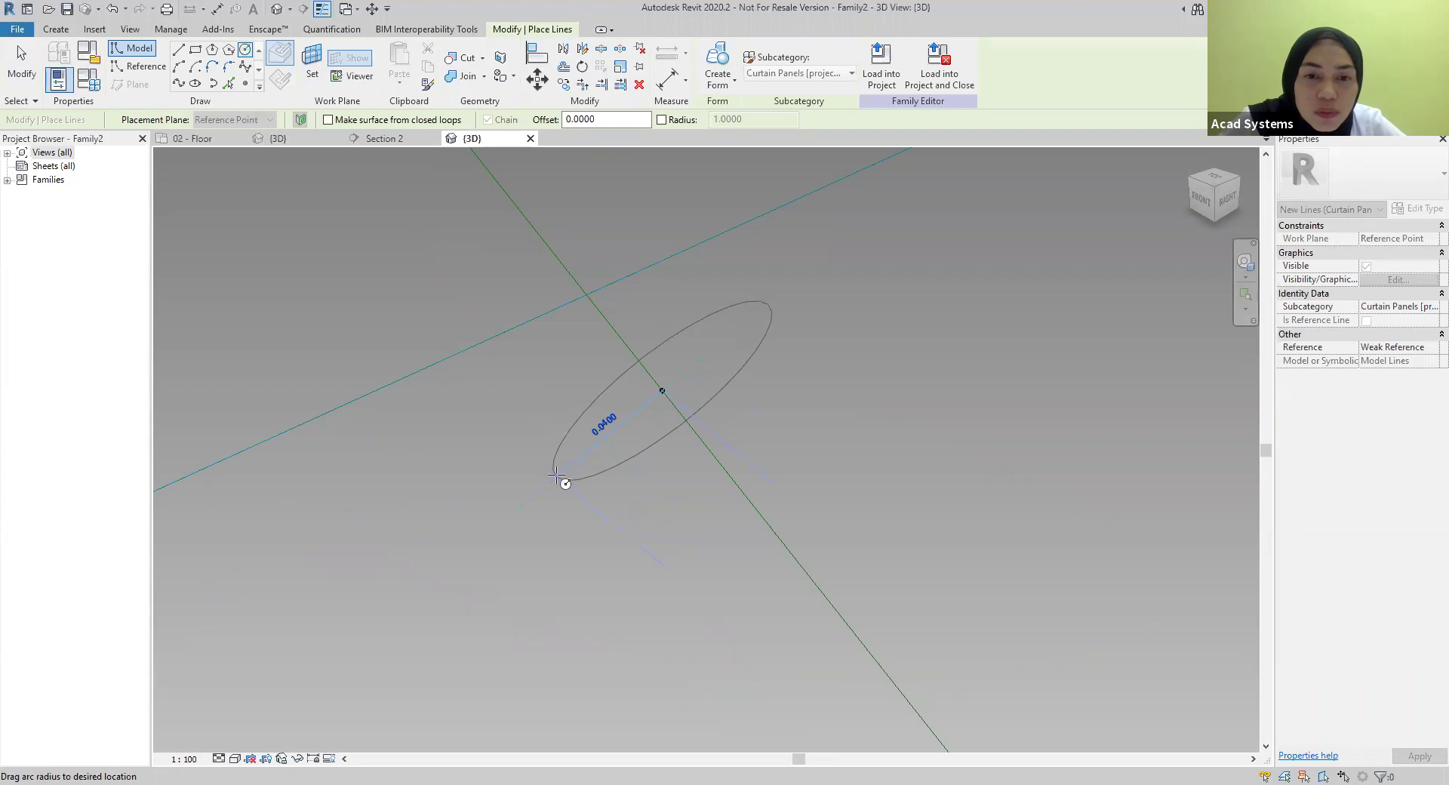
left_click(558, 476)
scroll(596, 498, "down", 6)
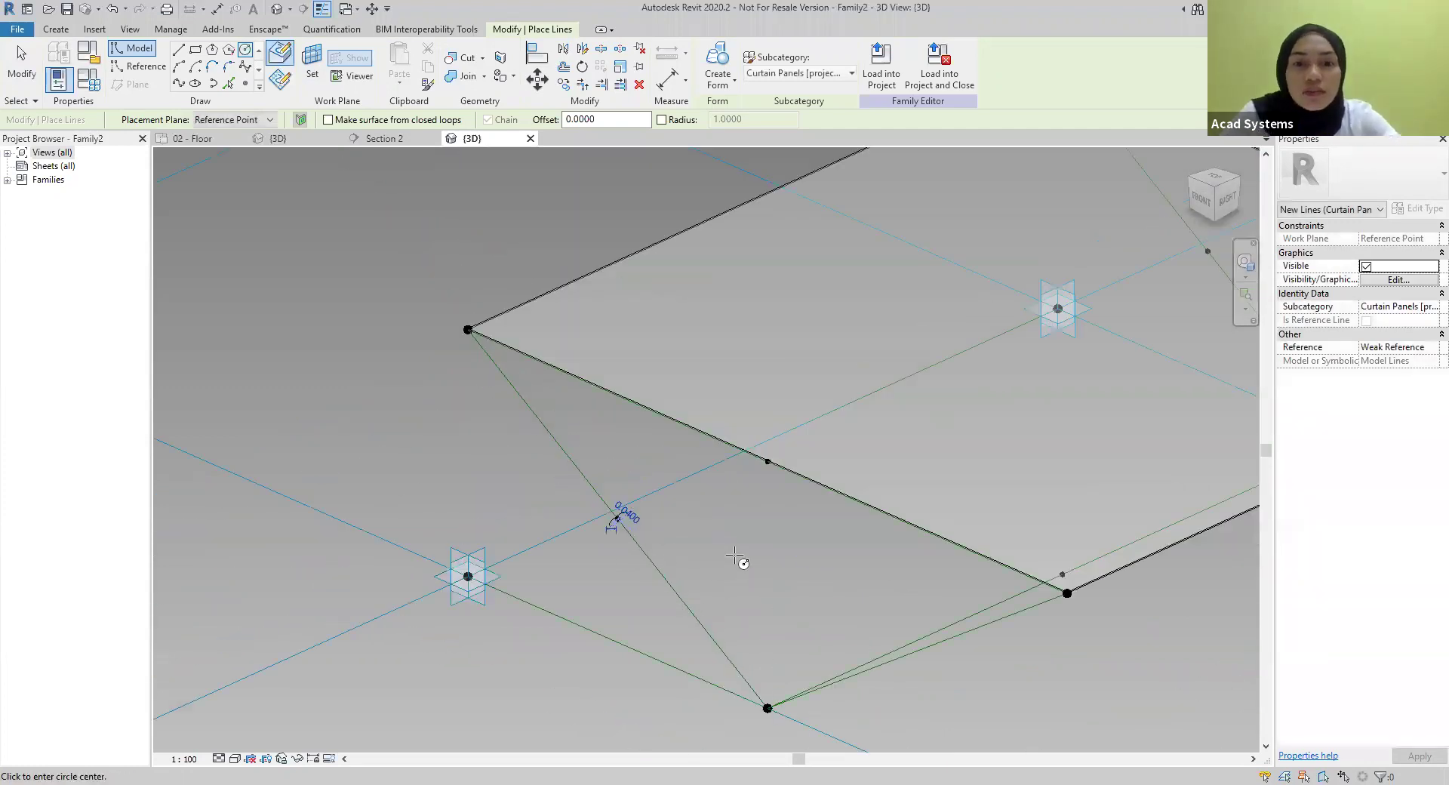
scroll(736, 558, "down", 1)
middle_click_drag(680, 488, 638, 434)
key("Escape")
key("Escape")
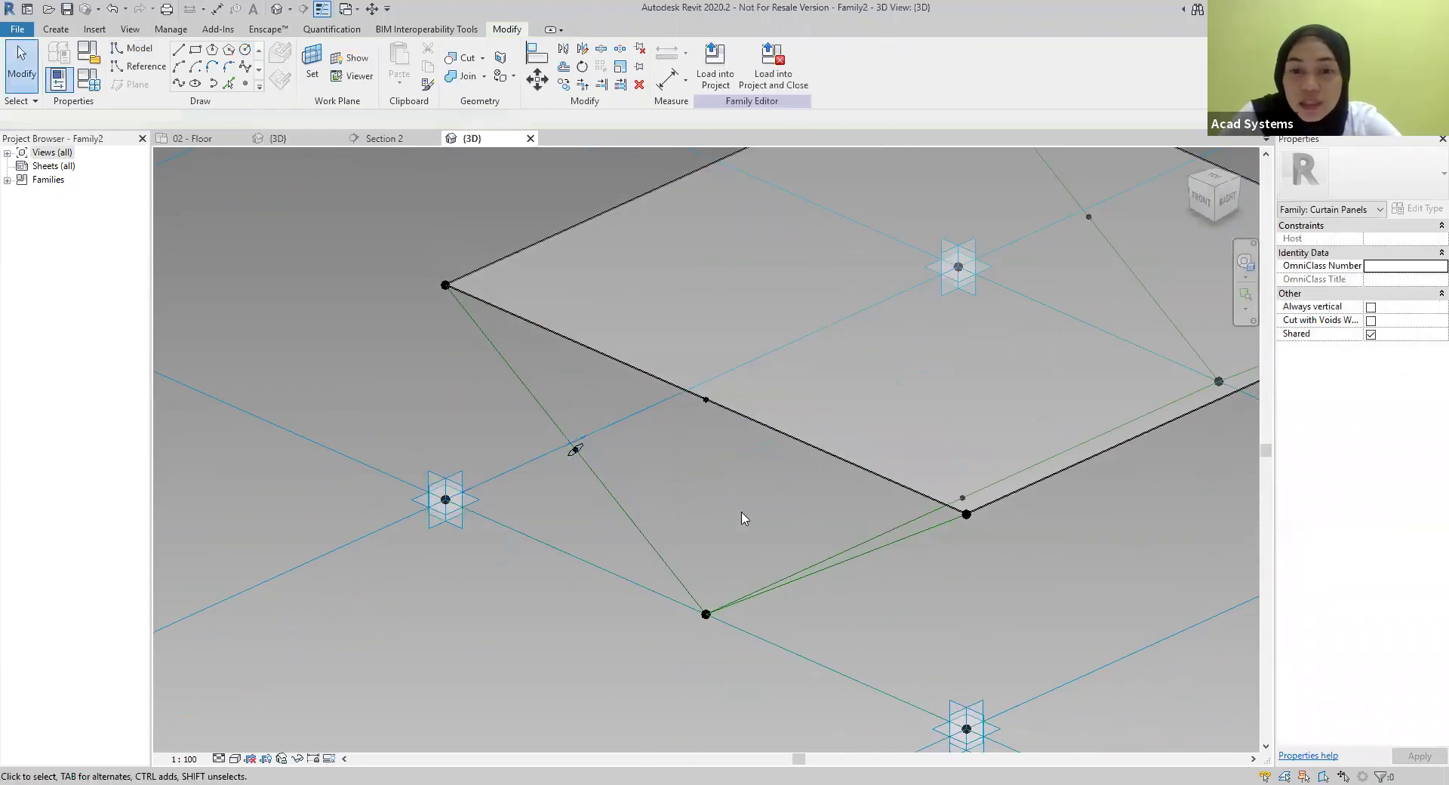
Select the two front diagonal reference lines and the small circle and create a tubular form along them
middle_click_drag(754, 523, 800, 615, "shift")
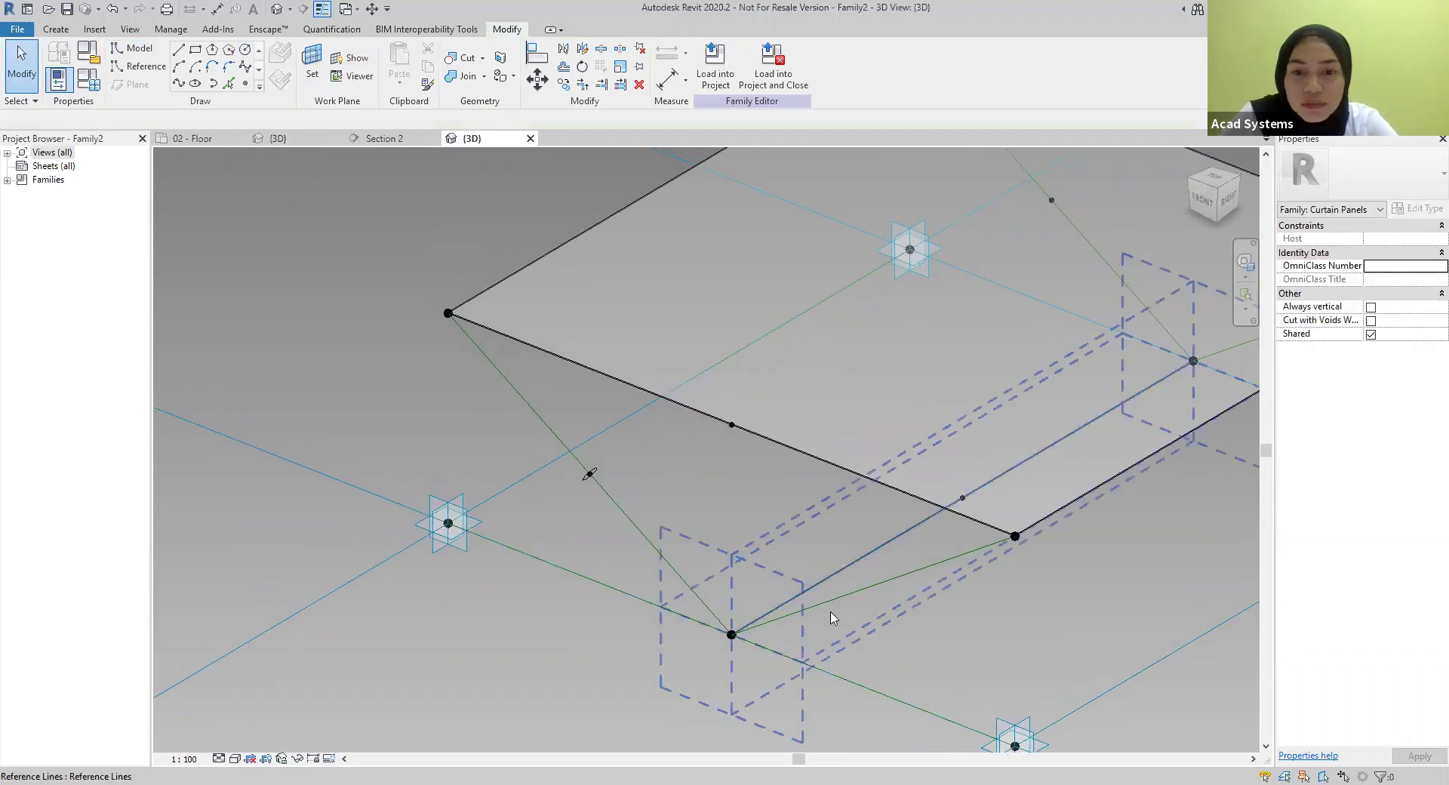
left_click(846, 604)
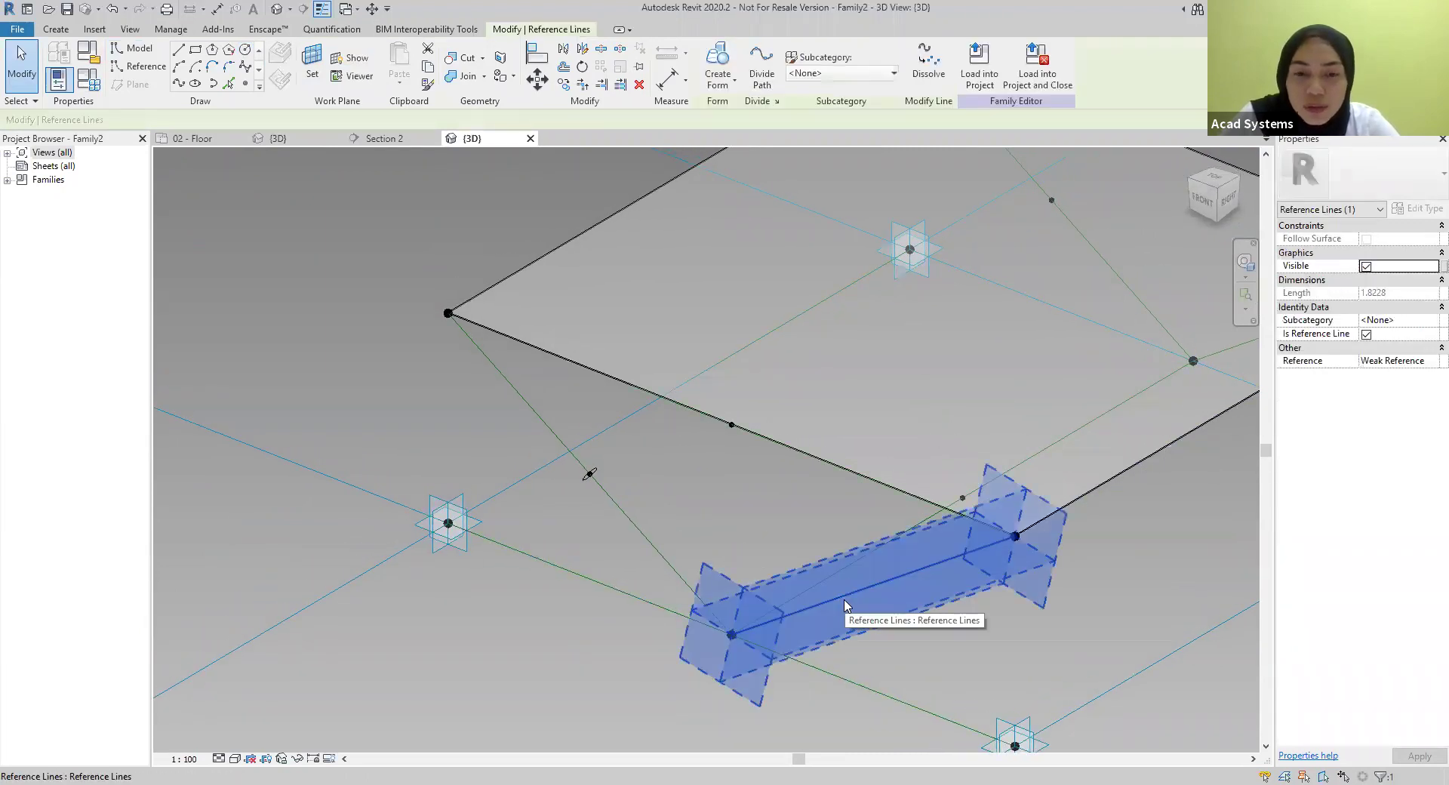
left_click(589, 481, "ctrl")
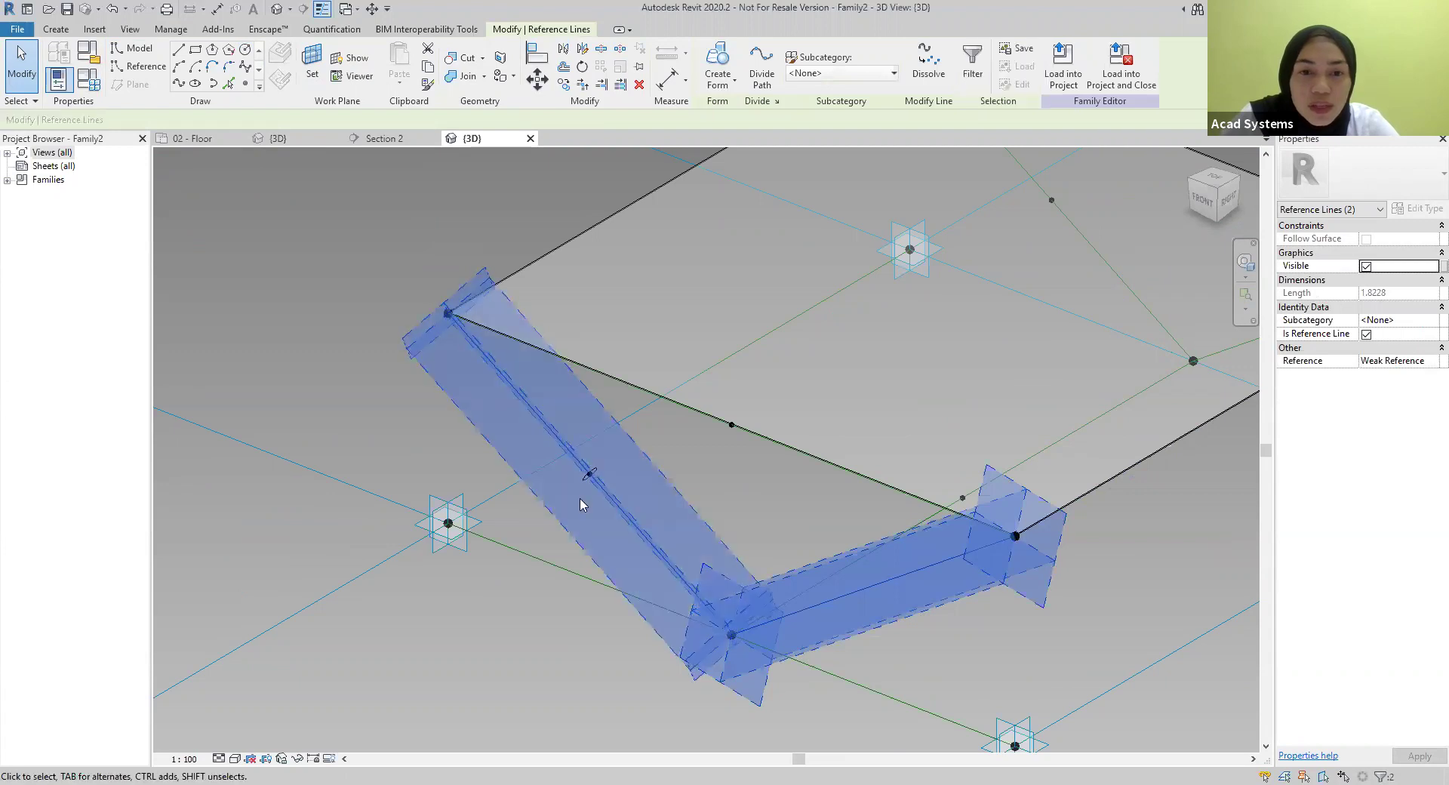
scroll(588, 482, "up", 5)
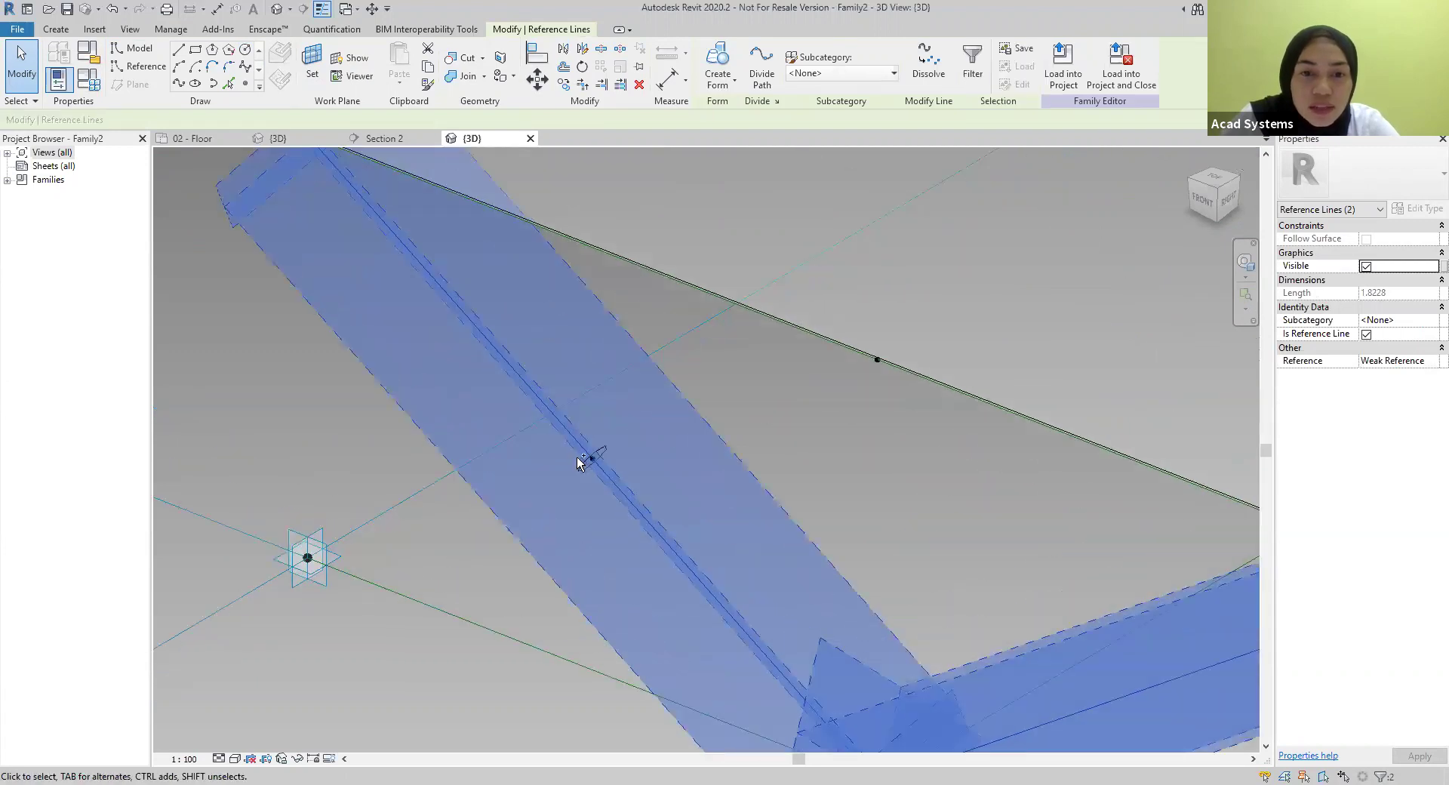
scroll(576, 460, "up", 1)
left_click(577, 459, "ctrl")
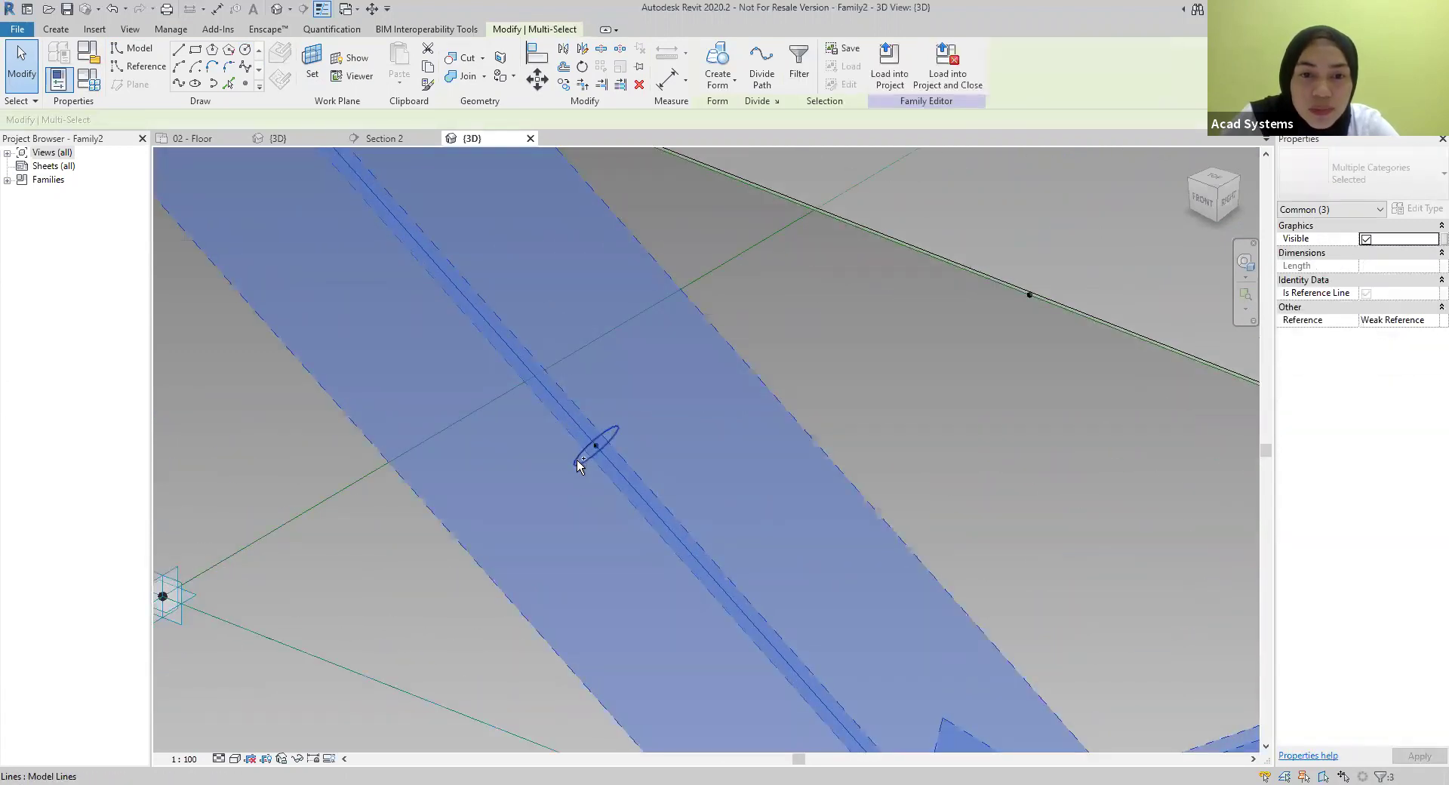
scroll(757, 410, "down", 6)
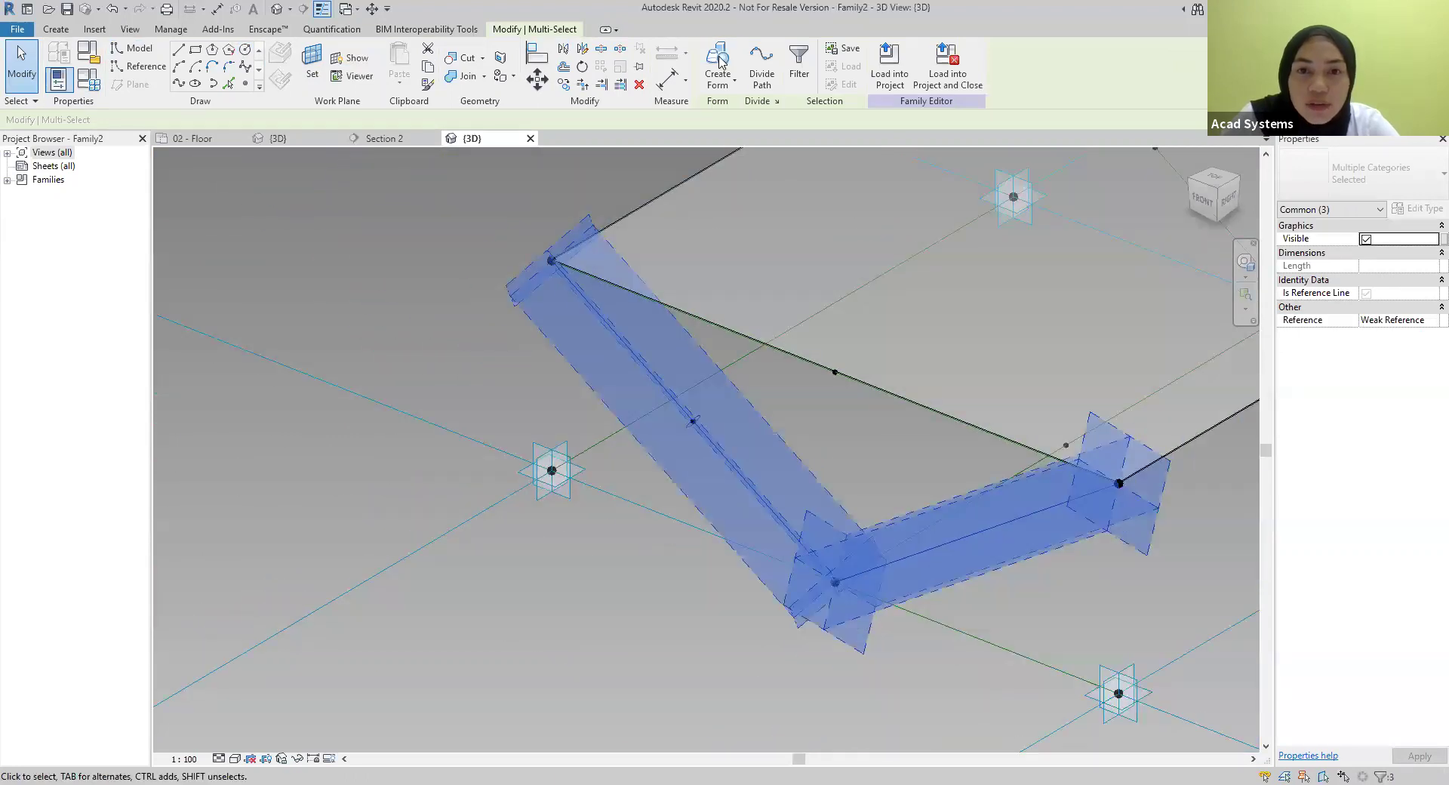
left_click(718, 60)
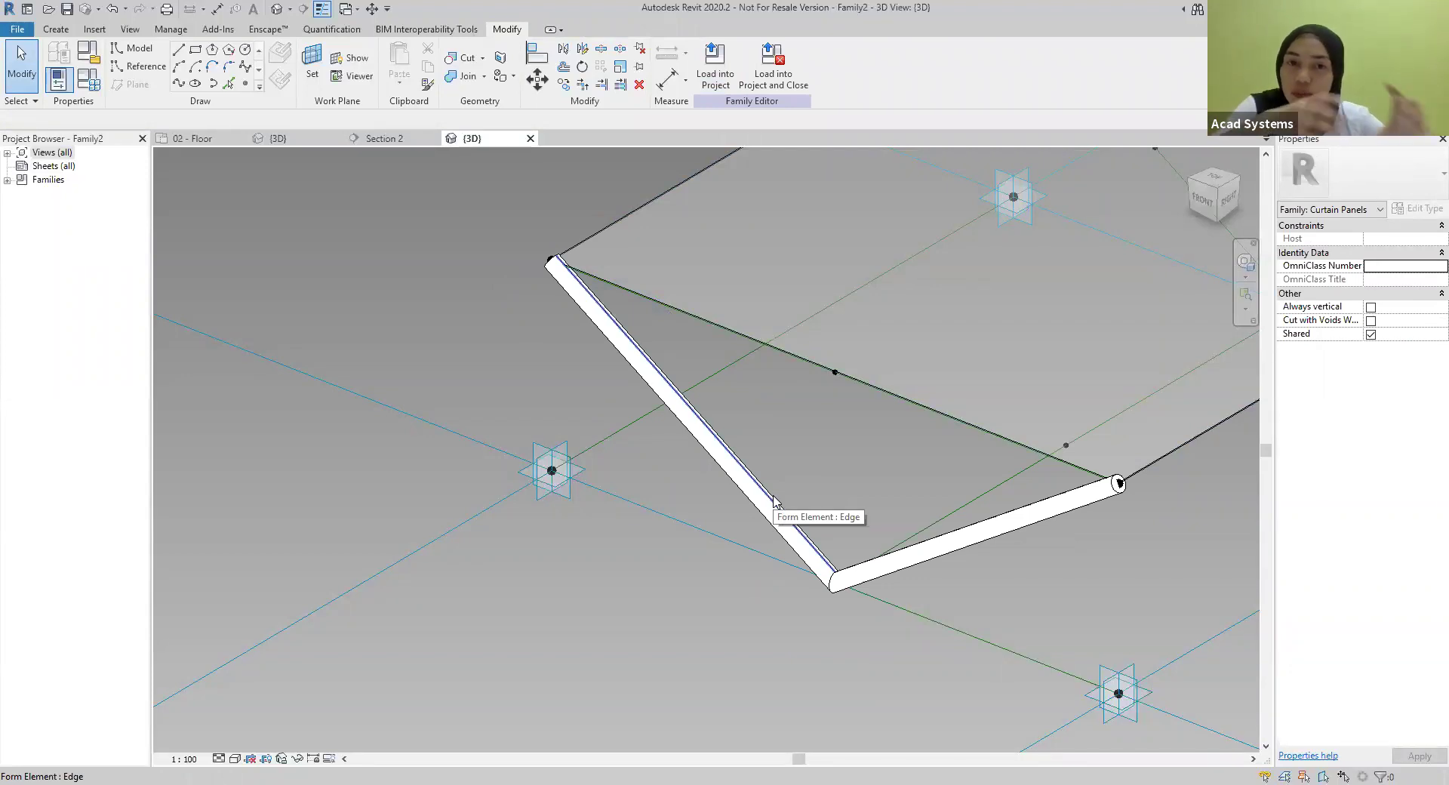
Start a model-line circle and set its work plane to the front upper edge's midpoint reference plane, perpendicular to the edge
scroll(773, 498, "down", 2)
middle_click_drag(774, 498, 672, 511)
scroll(672, 511, "up", 2)
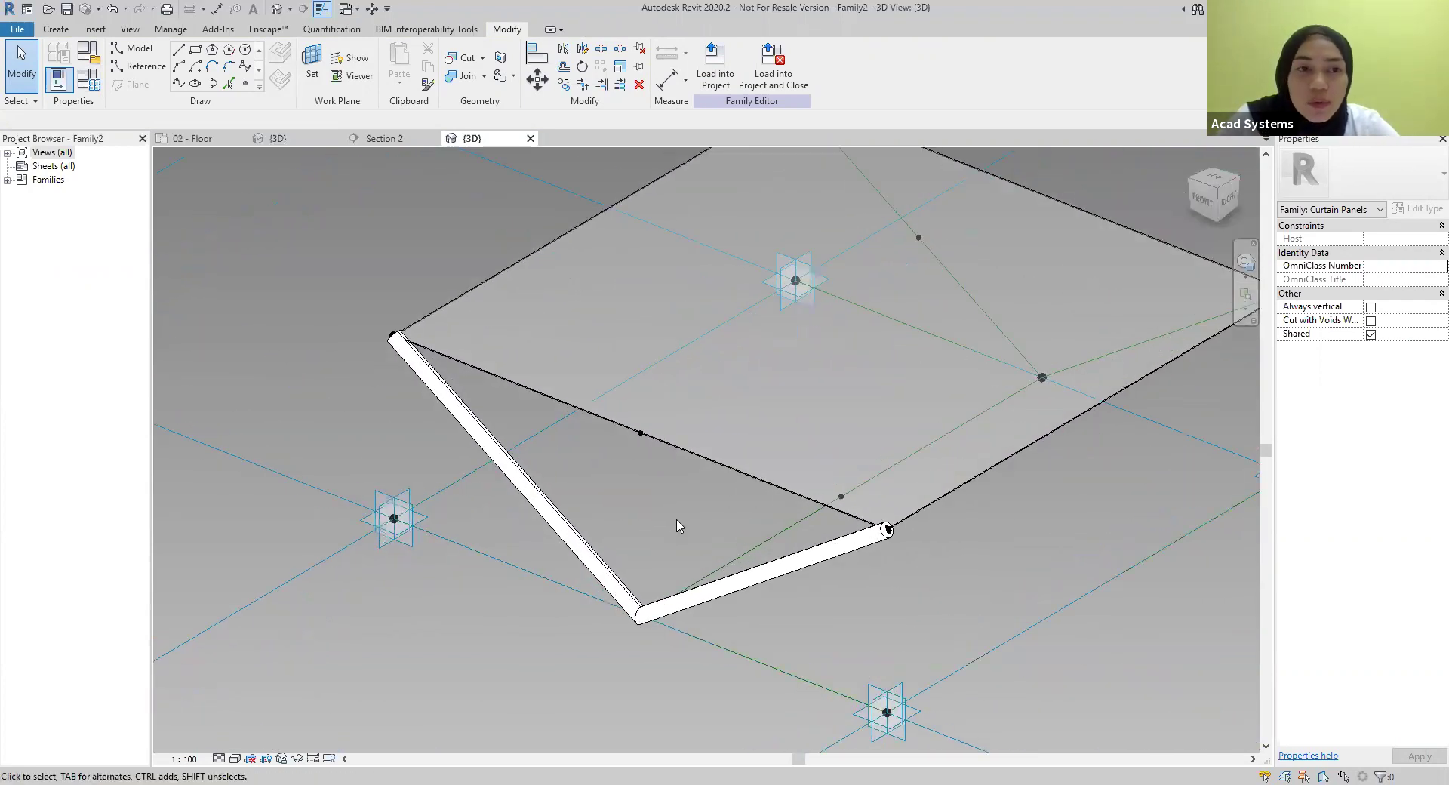
left_click(140, 50)
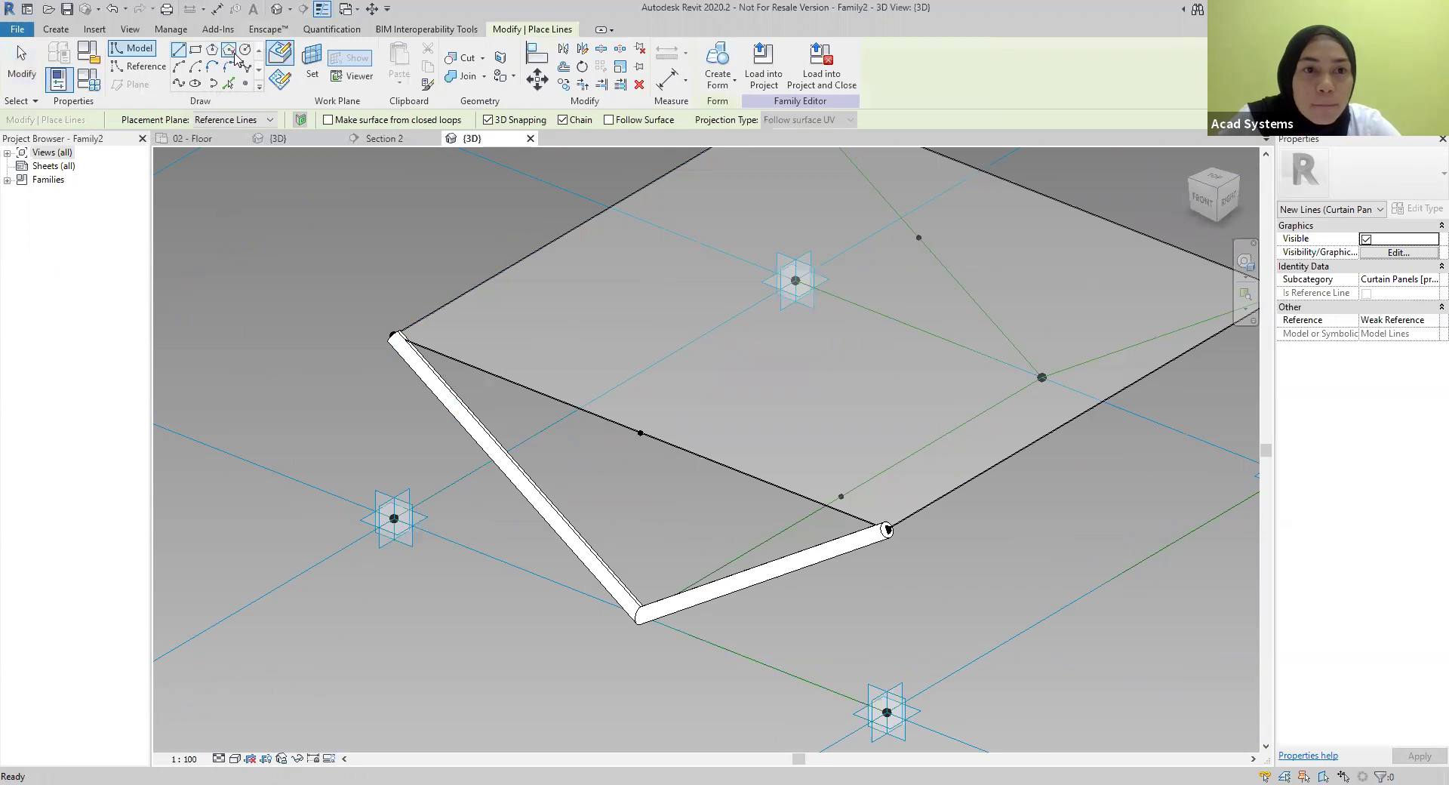
left_click(315, 74)
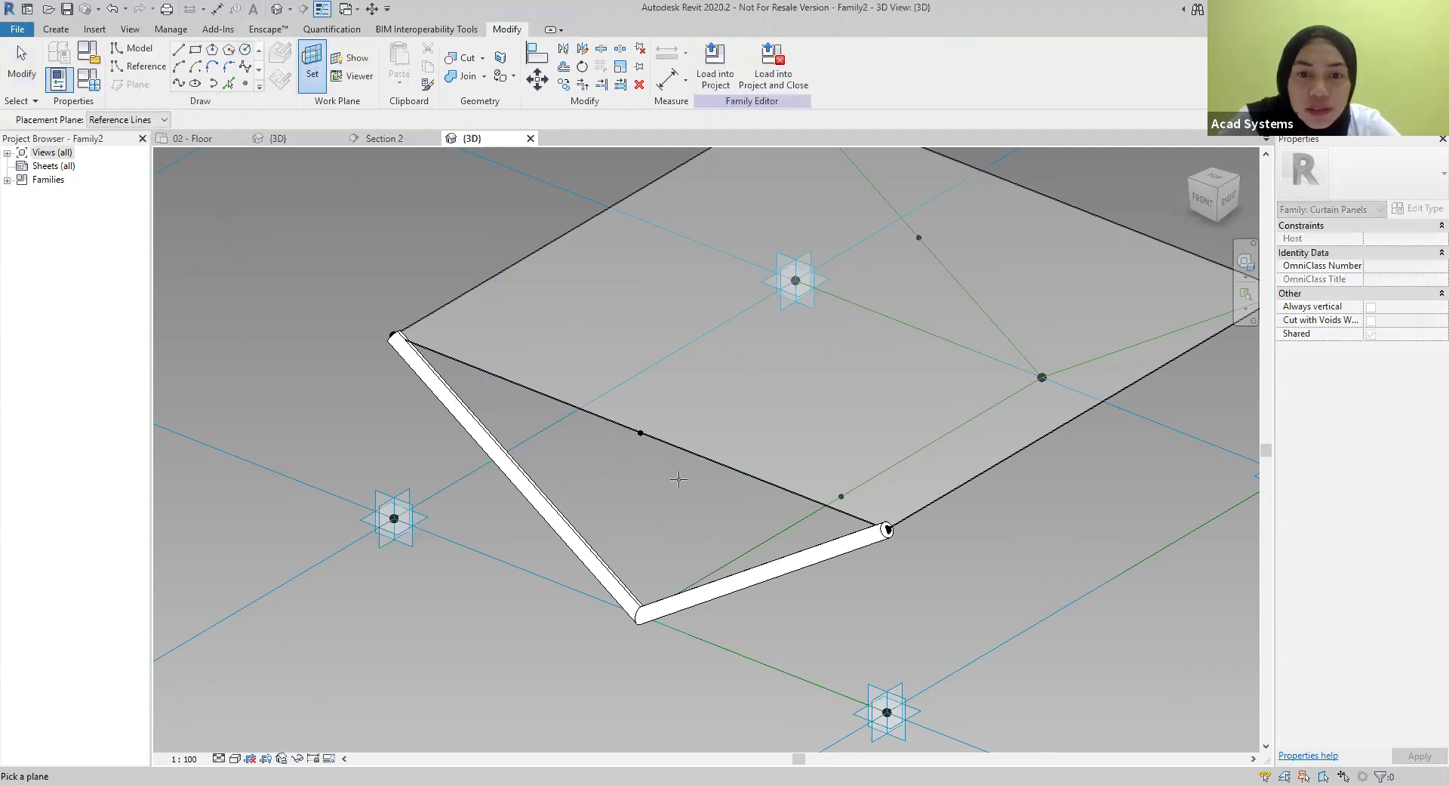
scroll(679, 483, "up", 2)
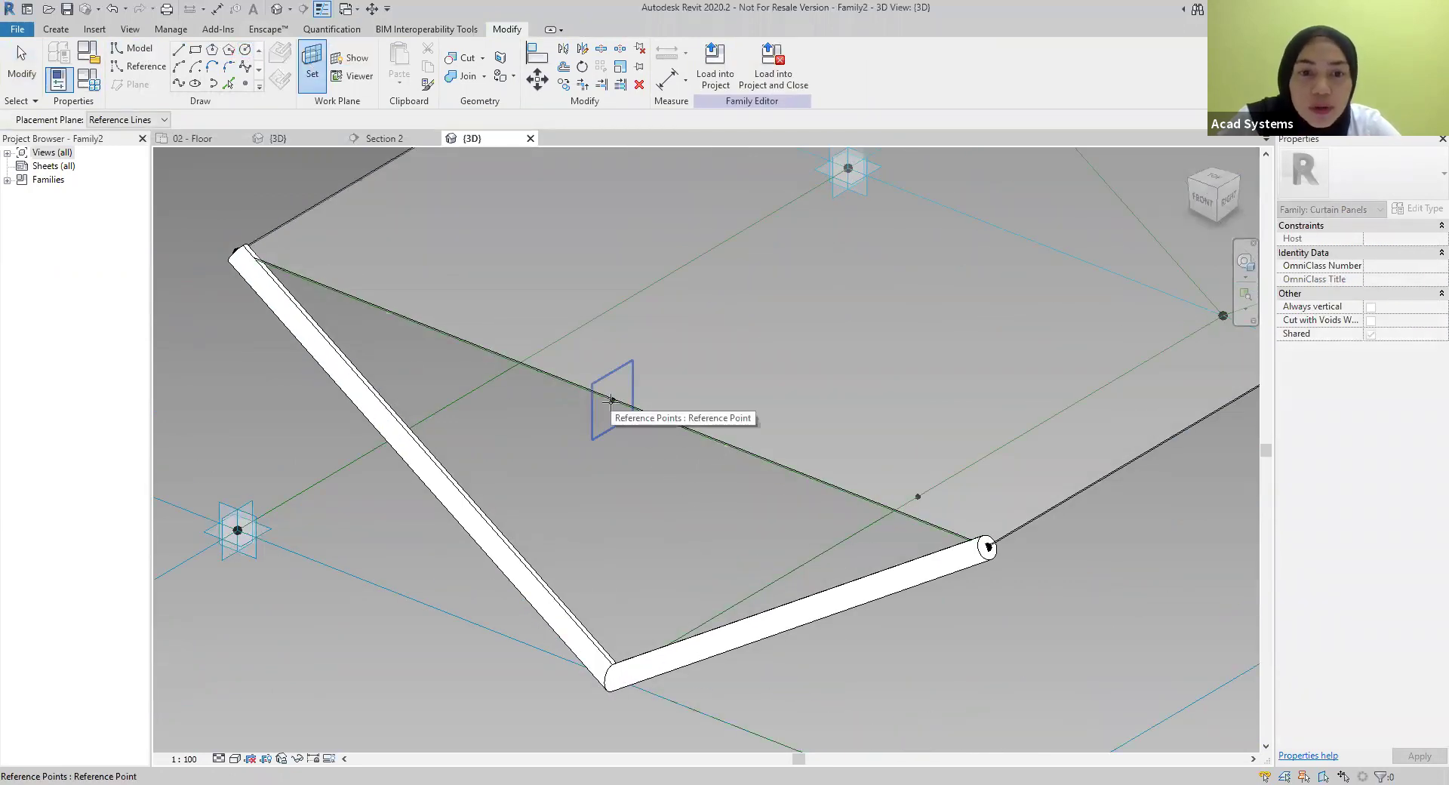
left_click(611, 400)
Draw a circle of 0.07 m radius centred on the front upper edge's midpoint and end the command
left_click(612, 399)
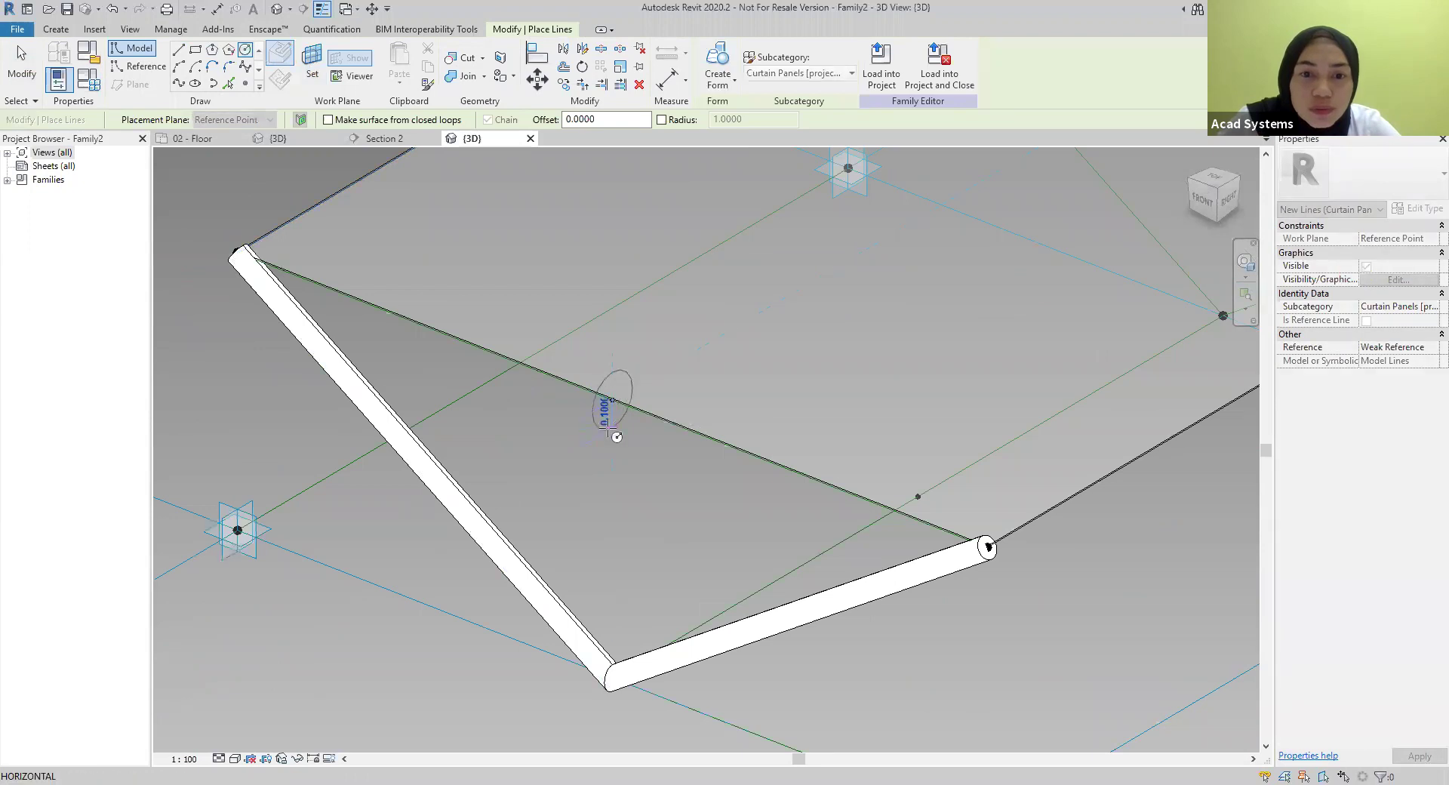
scroll(609, 427, "up", 4)
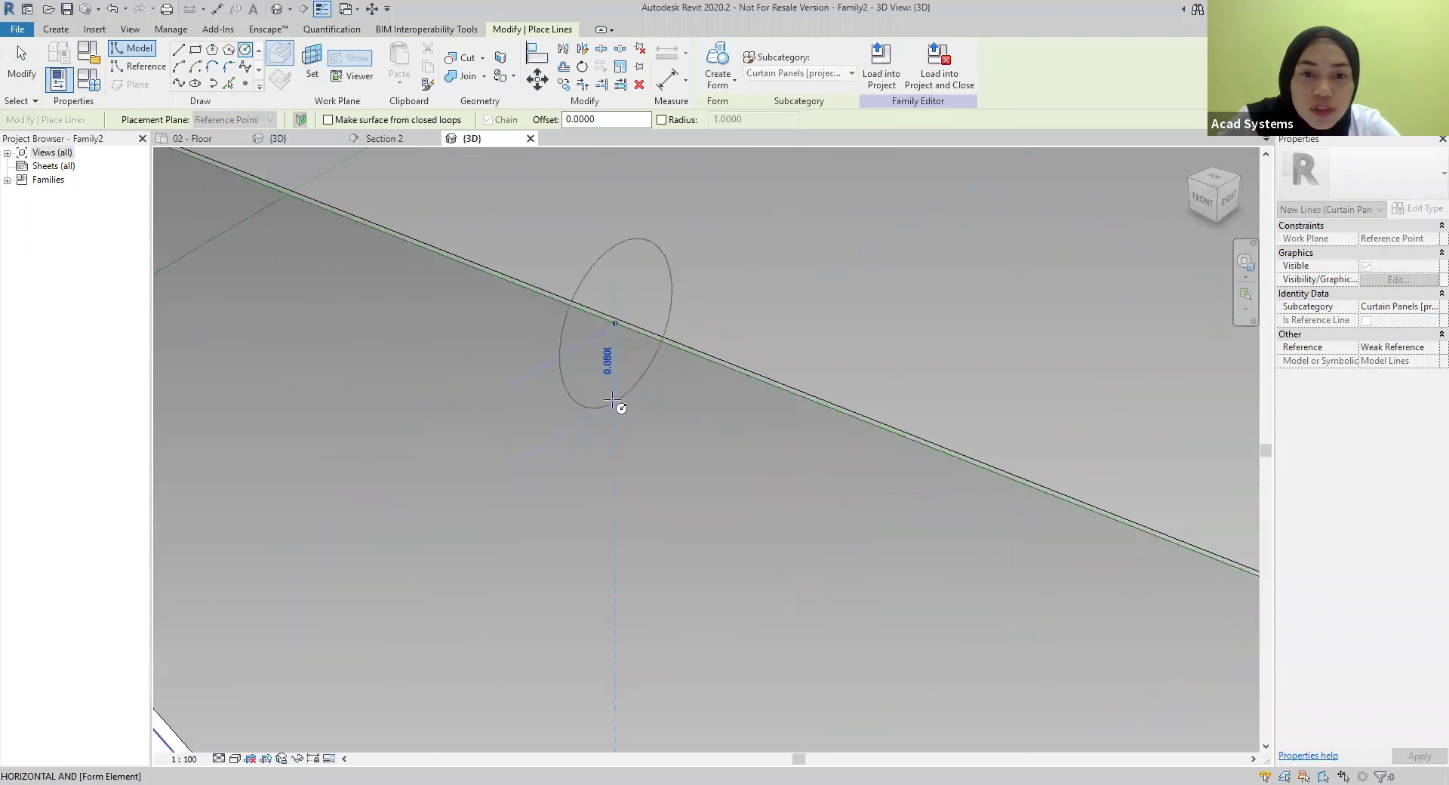
left_click(613, 403)
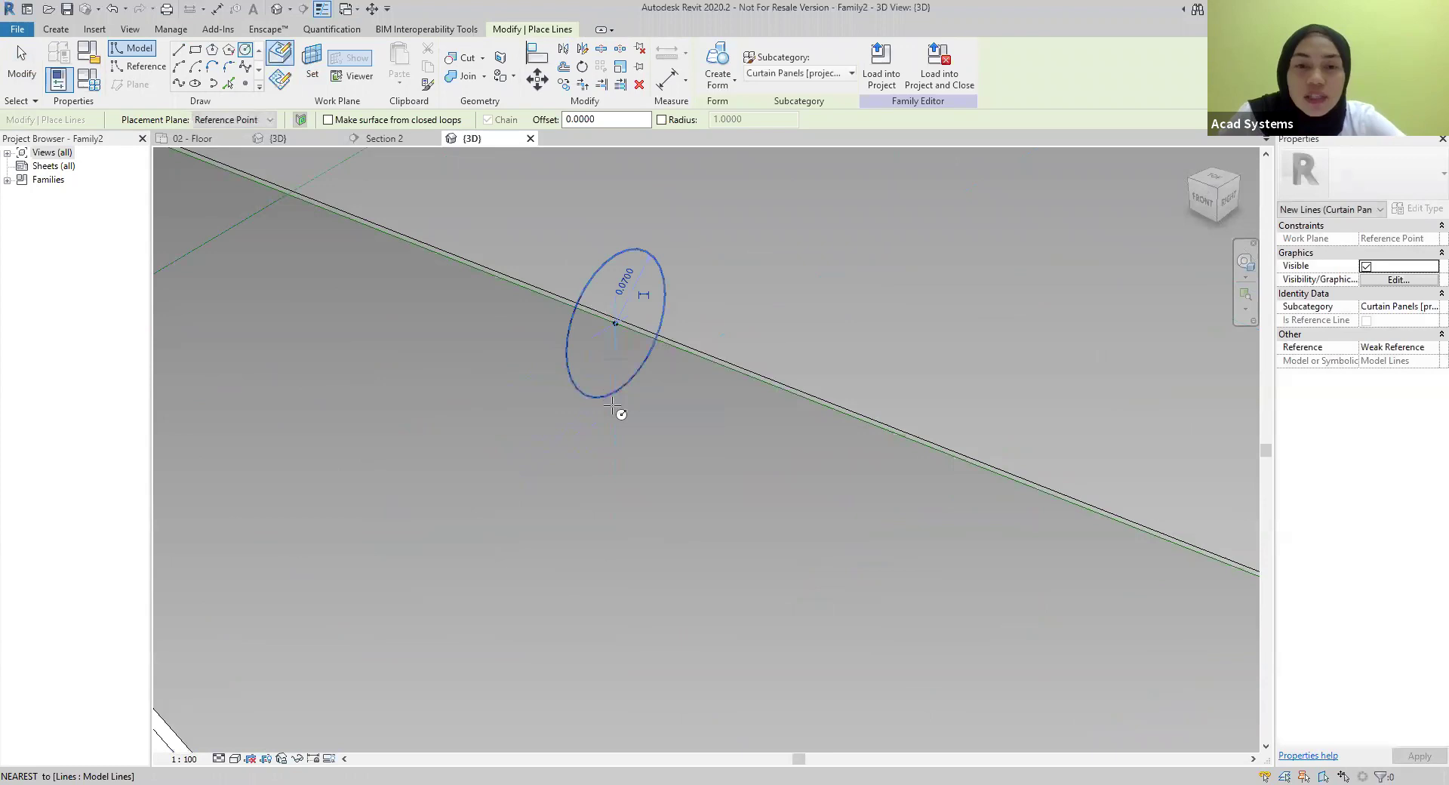
scroll(613, 408, "down", 4)
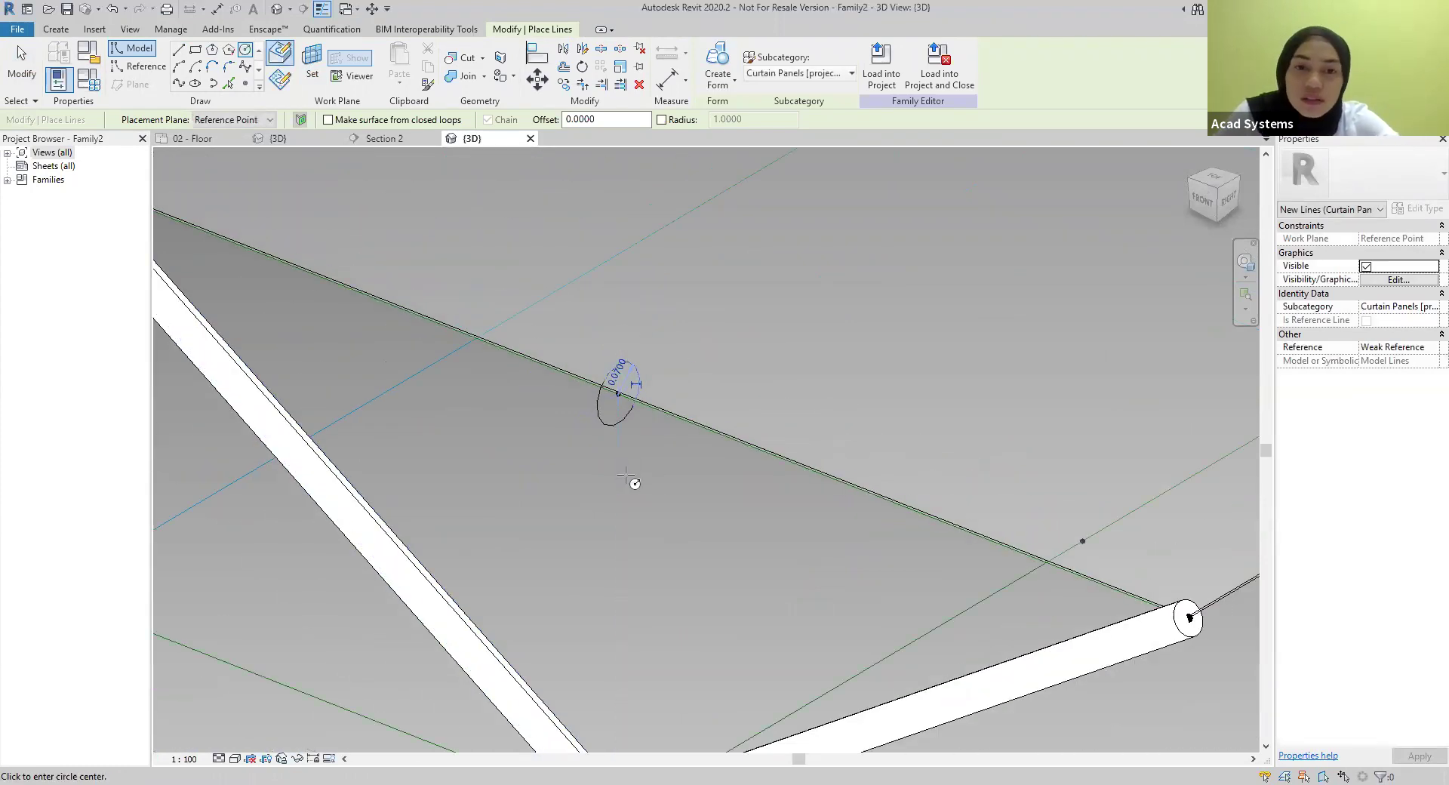
scroll(627, 477, "down", 3)
key("Escape")
key("Escape")
scroll(739, 502, "down", 2)
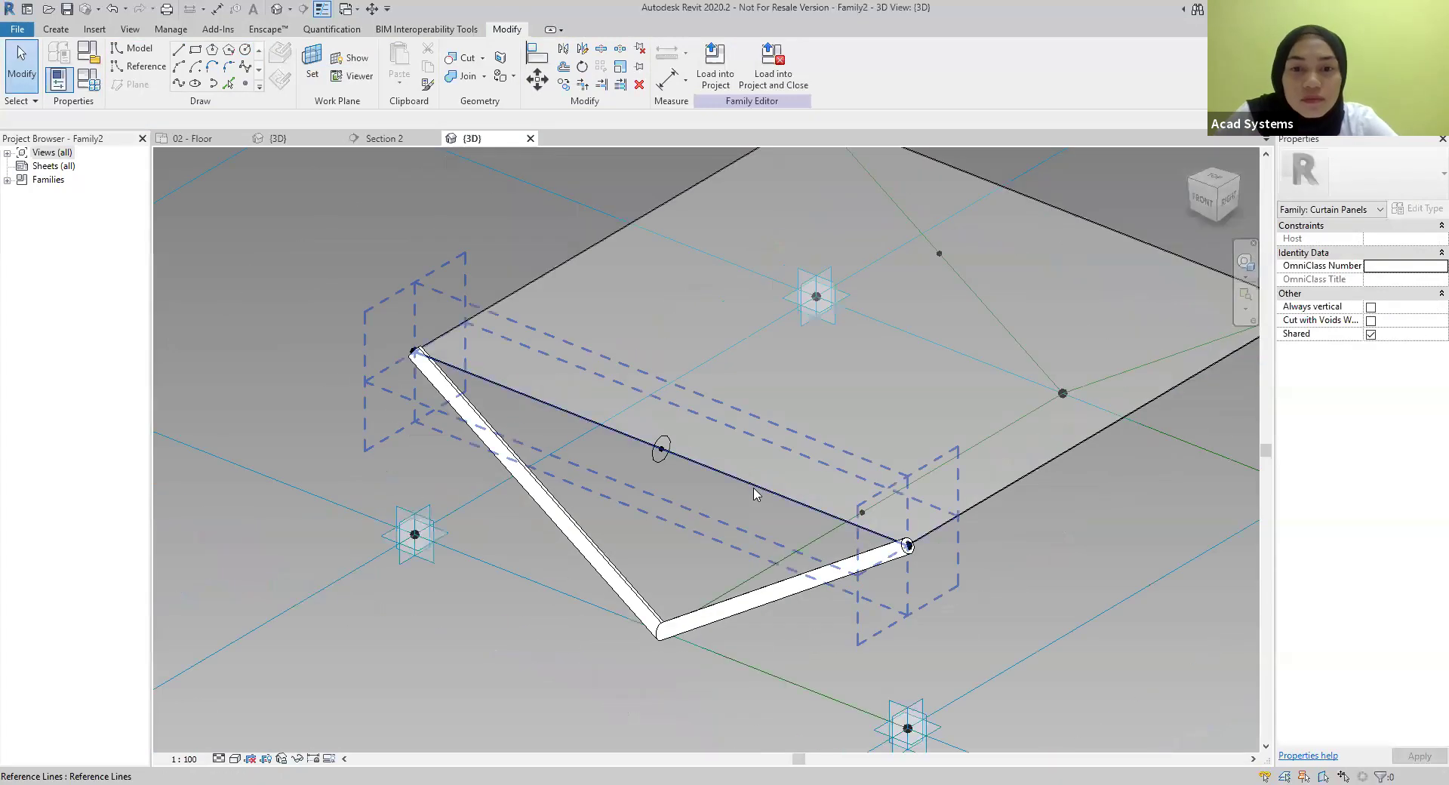
Select the four upper edge reference lines and the 0.07 m circle and create a tubular frame form around the panel
left_click(754, 494)
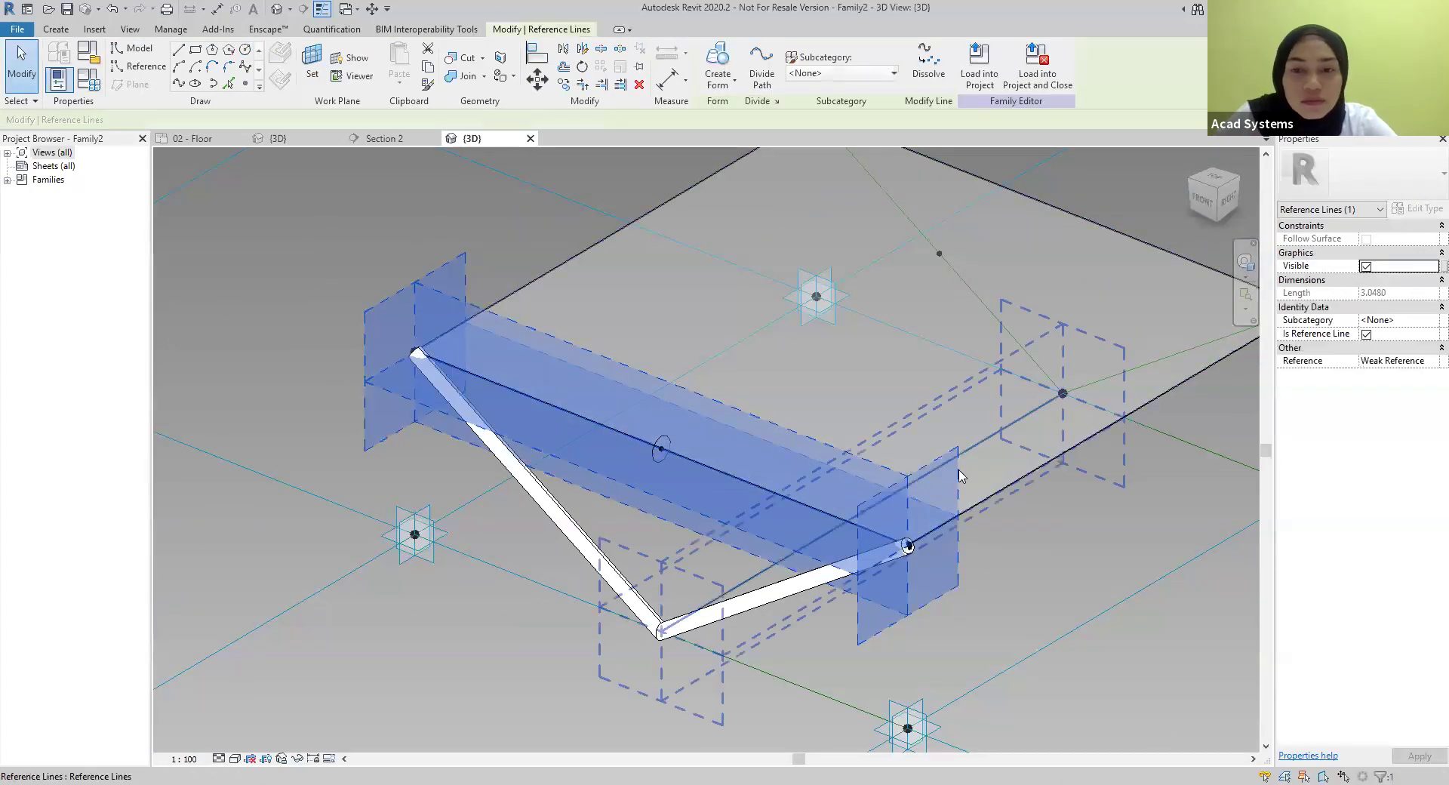
left_click(1021, 480, "ctrl")
left_click(1053, 207, "ctrl")
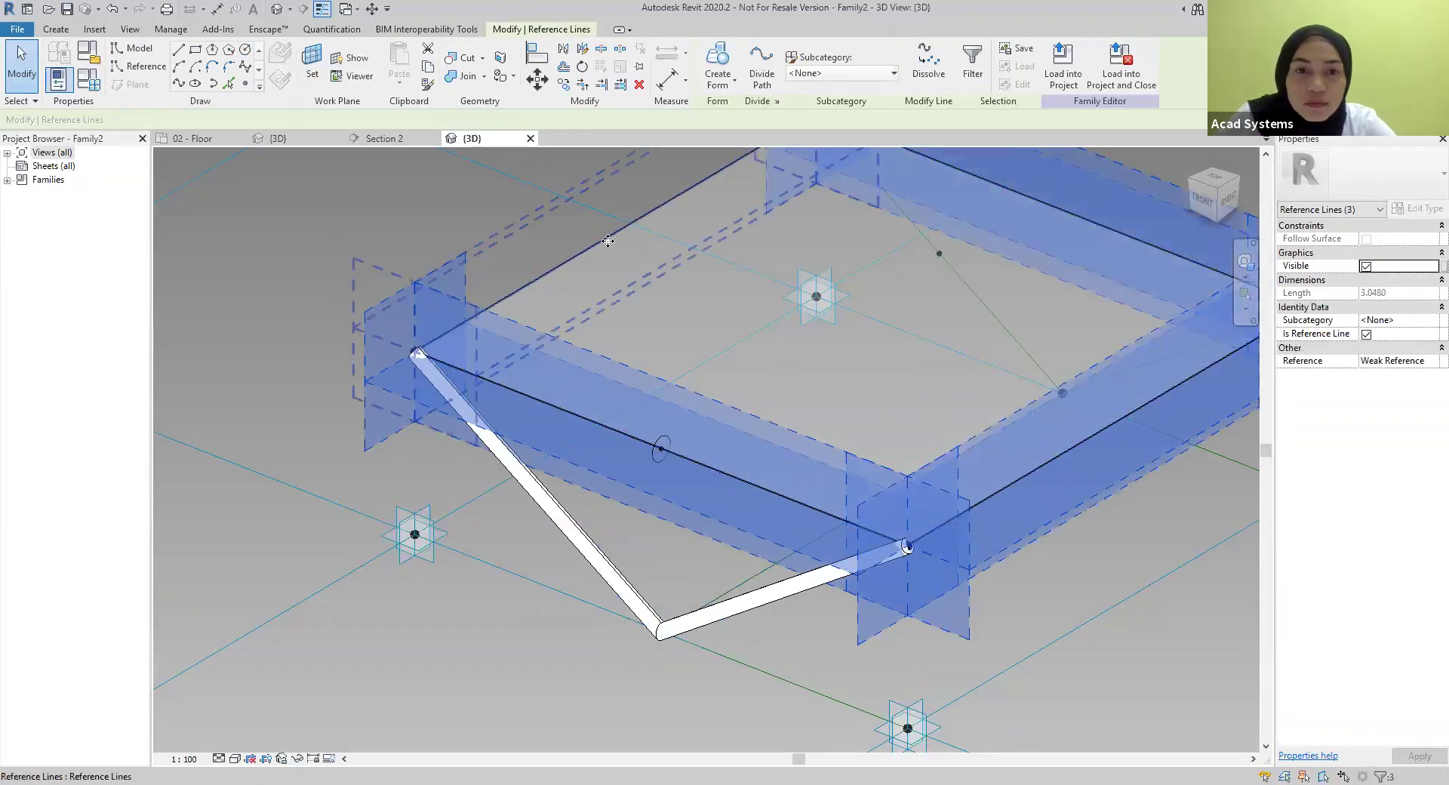
left_click(610, 243, "ctrl")
left_click(660, 459, "ctrl")
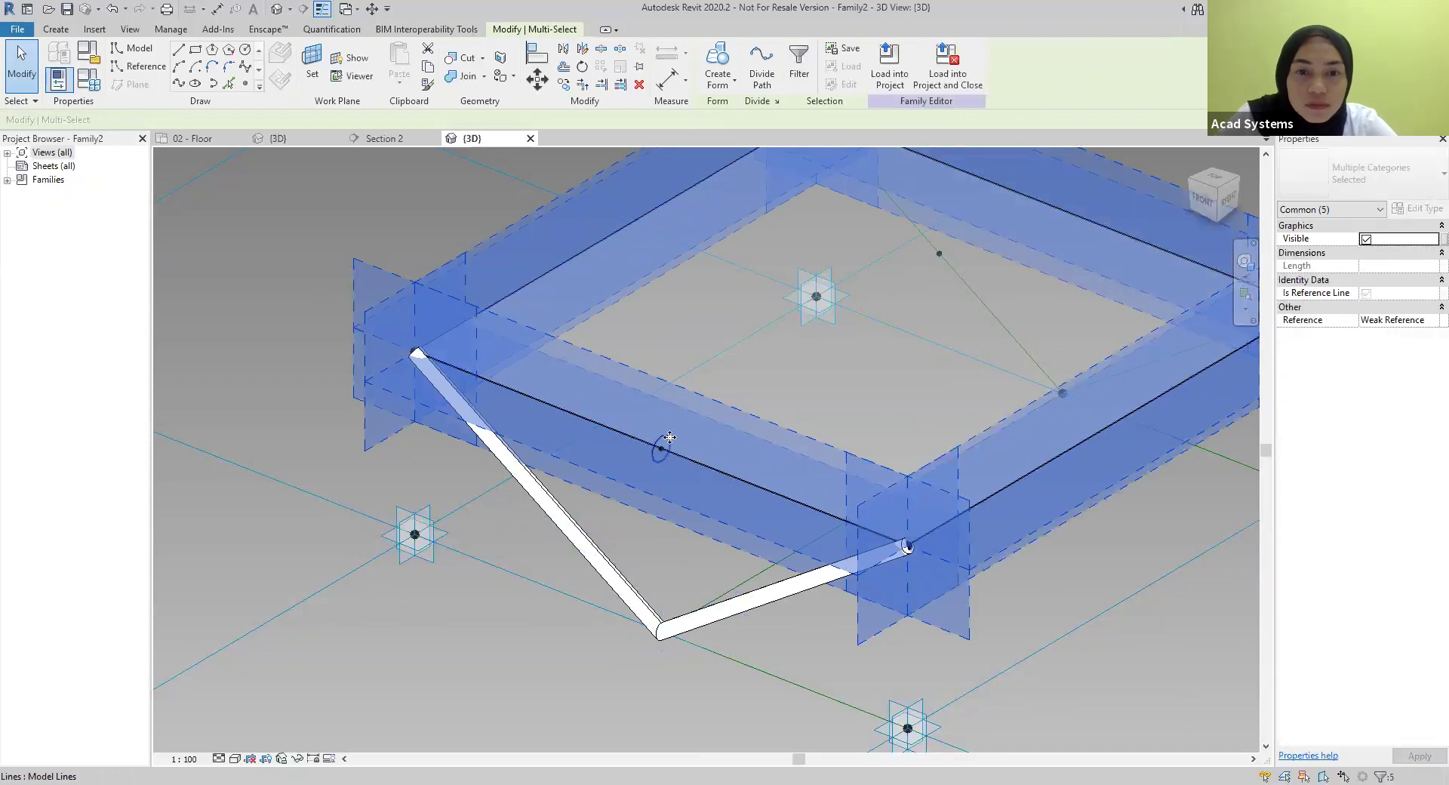
left_click(725, 94)
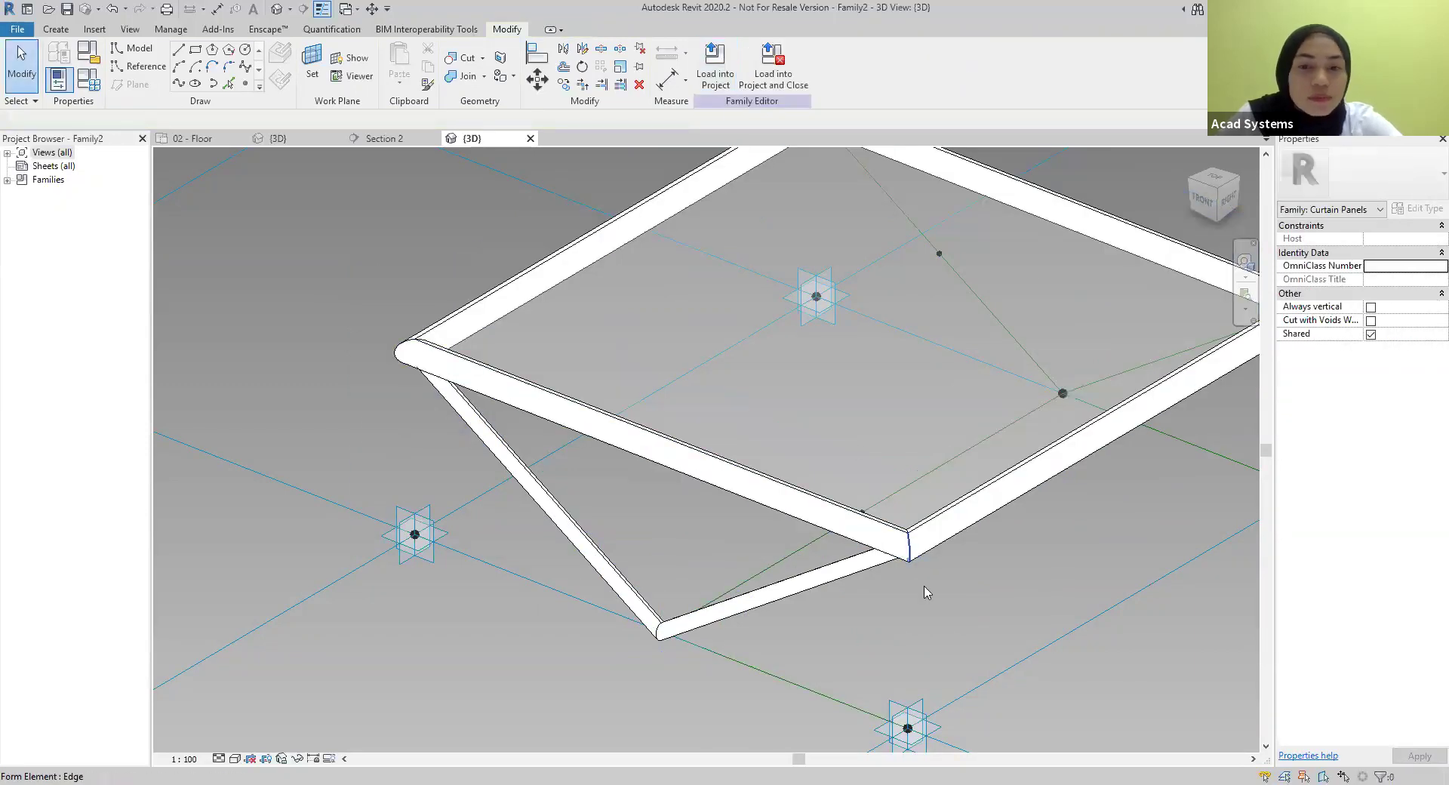
Start a model-line circle and set its work plane to the lower connecting line's midpoint reference plane
middle_click_drag(950, 617, 822, 518, "shift")
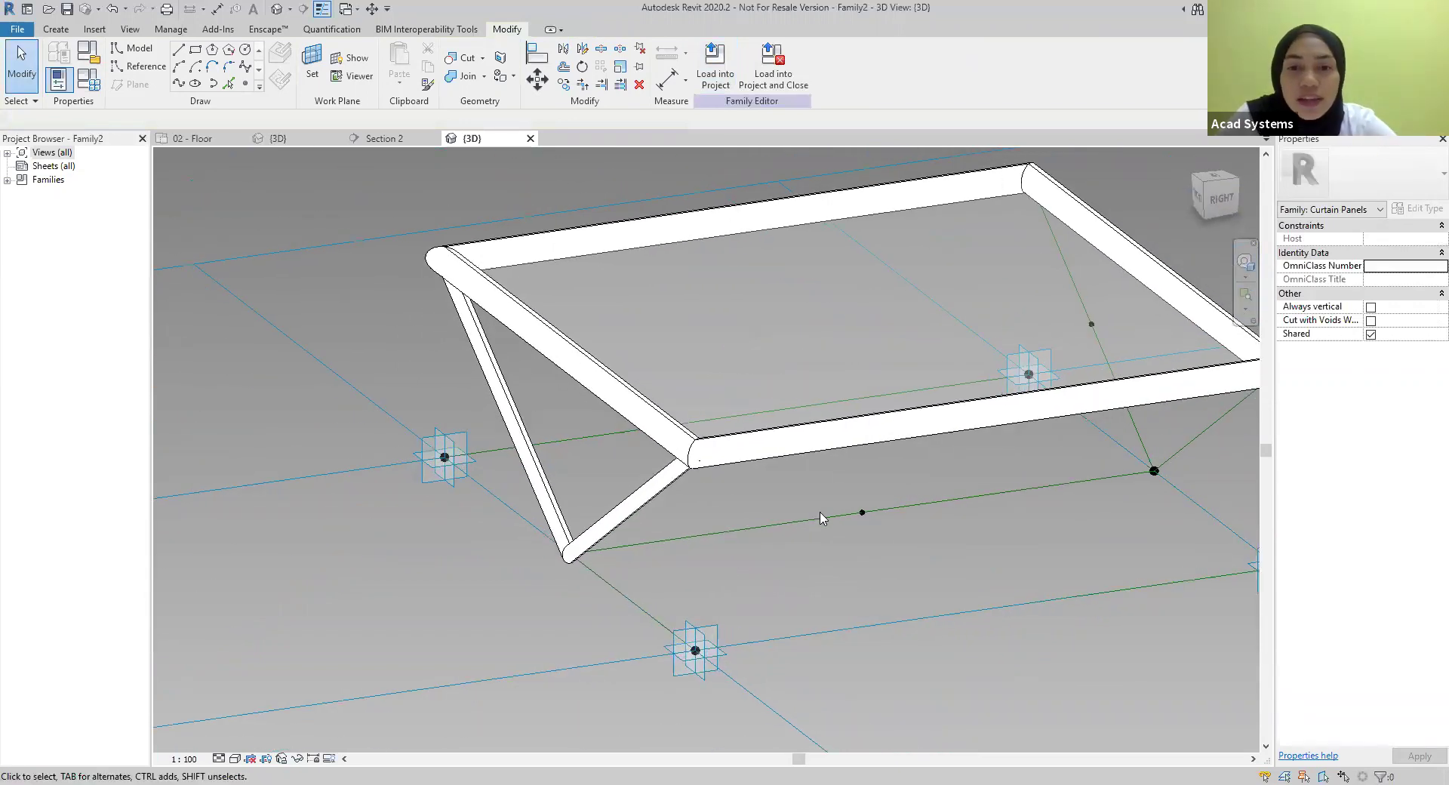
scroll(940, 514, "up", 3)
scroll(823, 508, "up", 2)
left_click(135, 49)
left_click(312, 74)
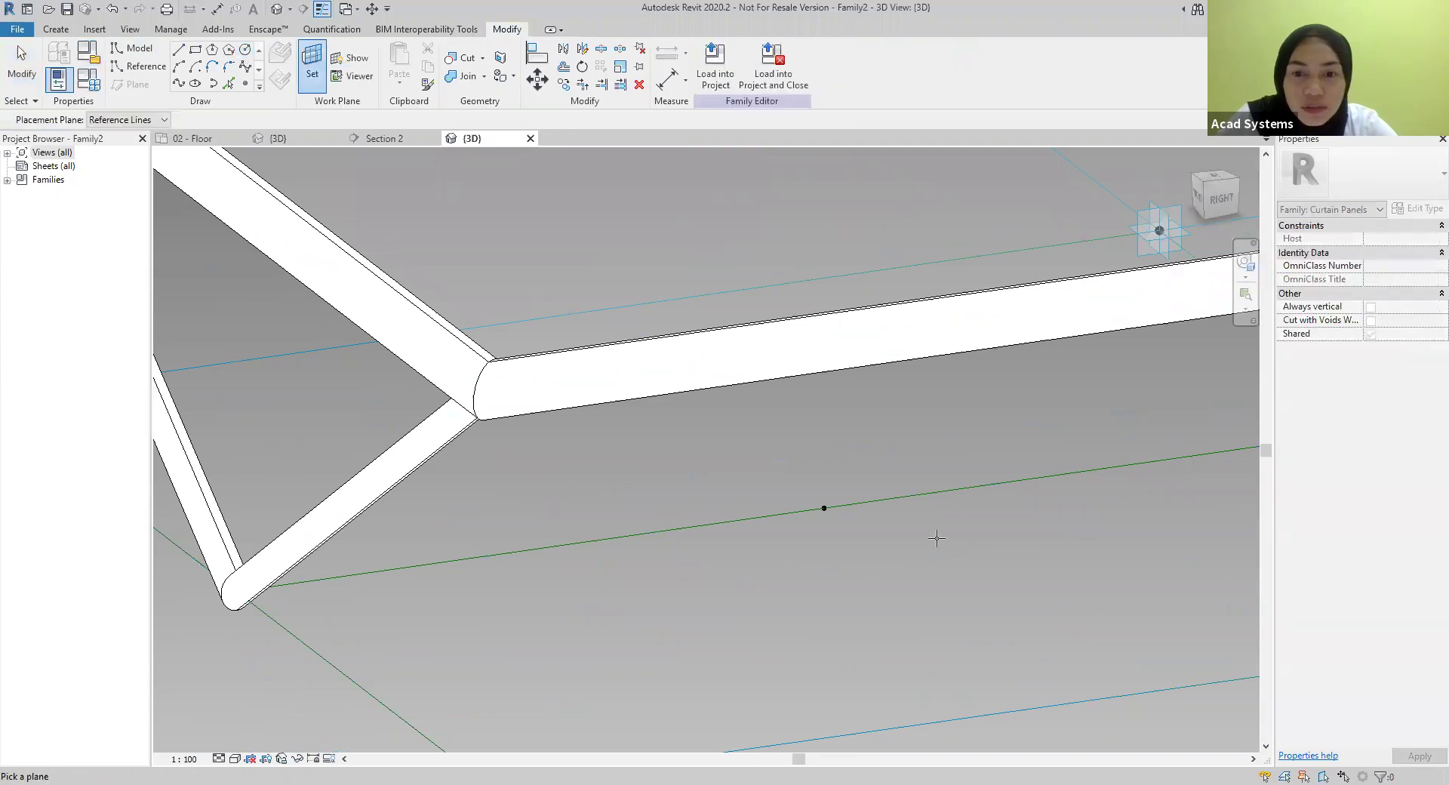
left_click(824, 508)
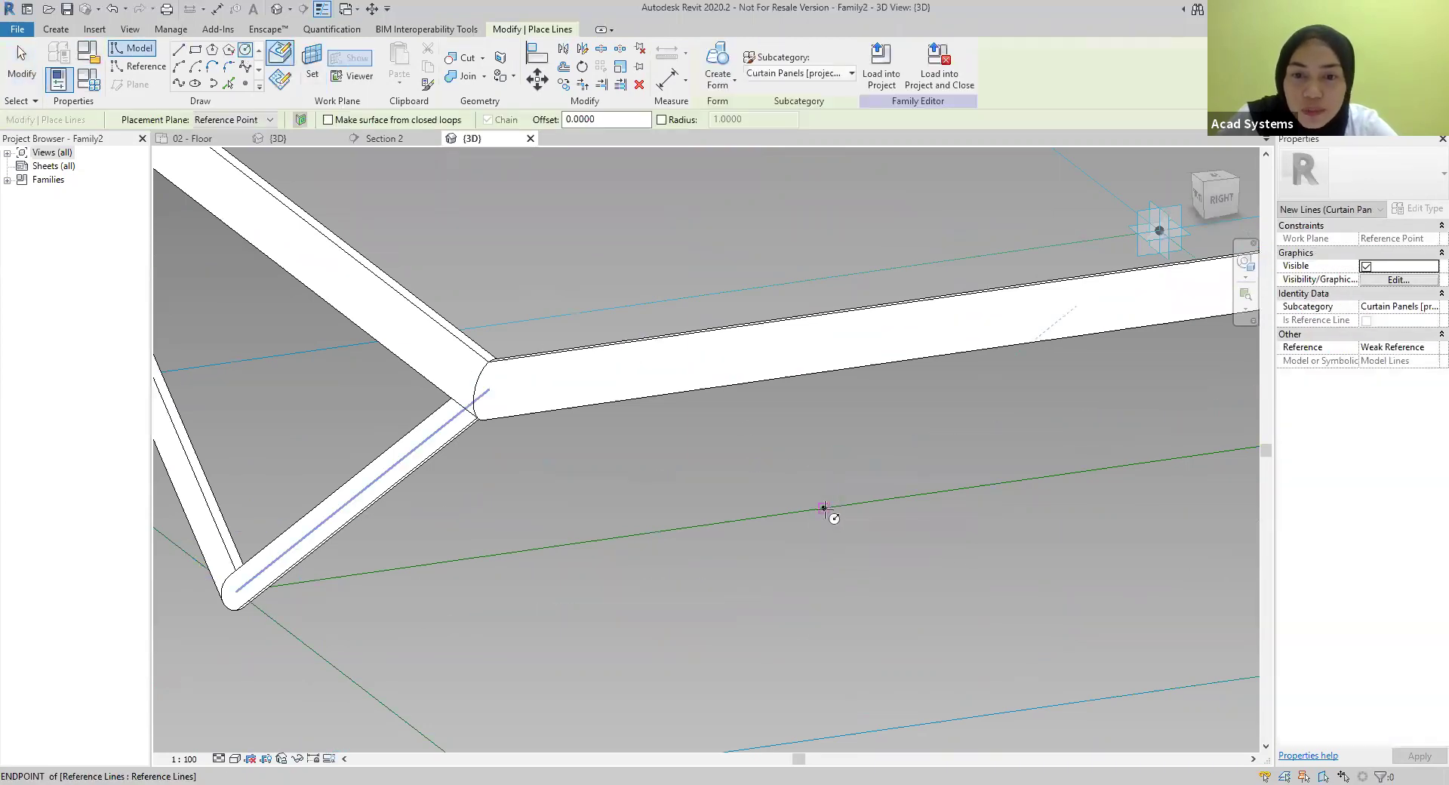
Draw a circle centred on the lower connecting line's midpoint and create a tubular form from it along that line
left_click(827, 507)
scroll(828, 505, "up", 3)
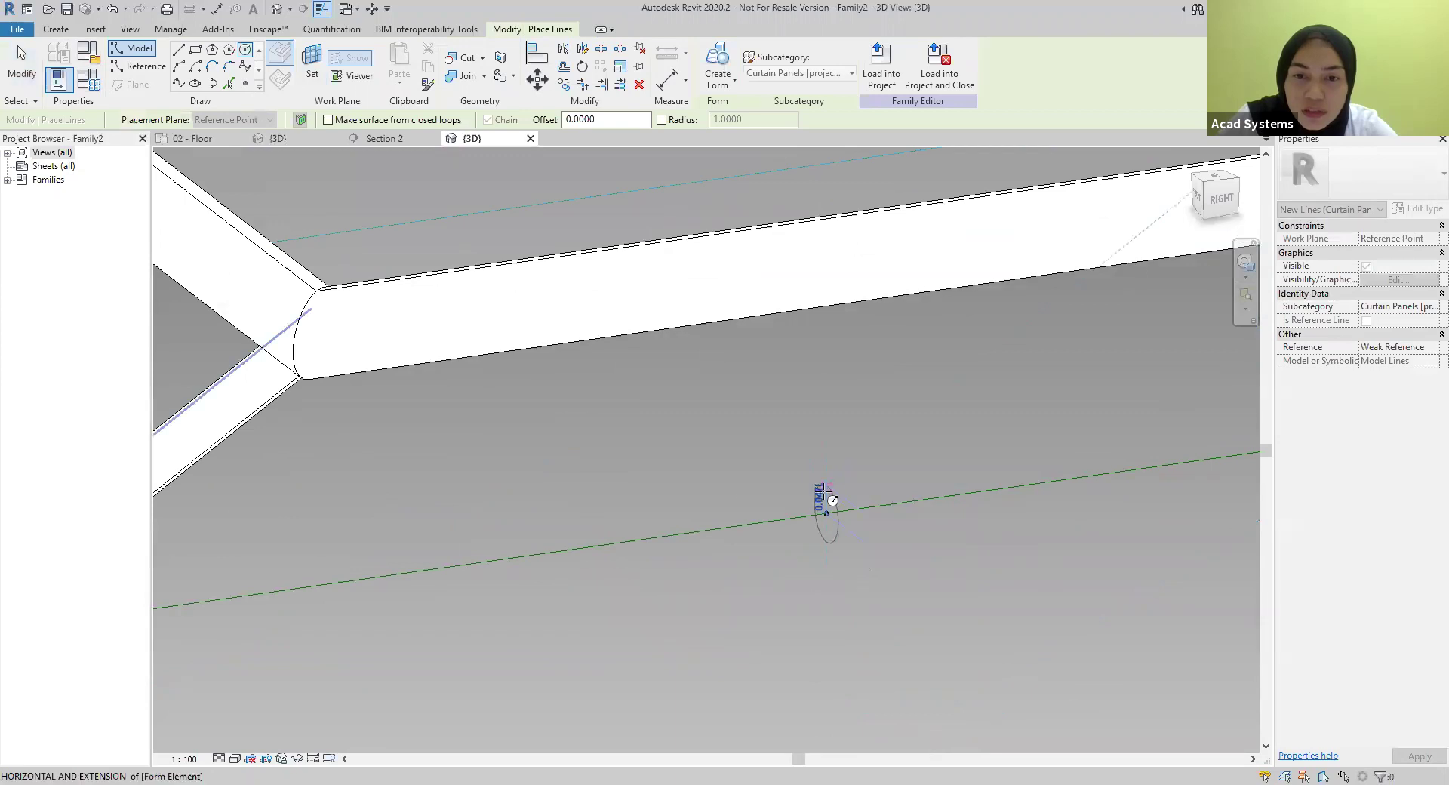
left_click(826, 454)
scroll(858, 578, "down", 4)
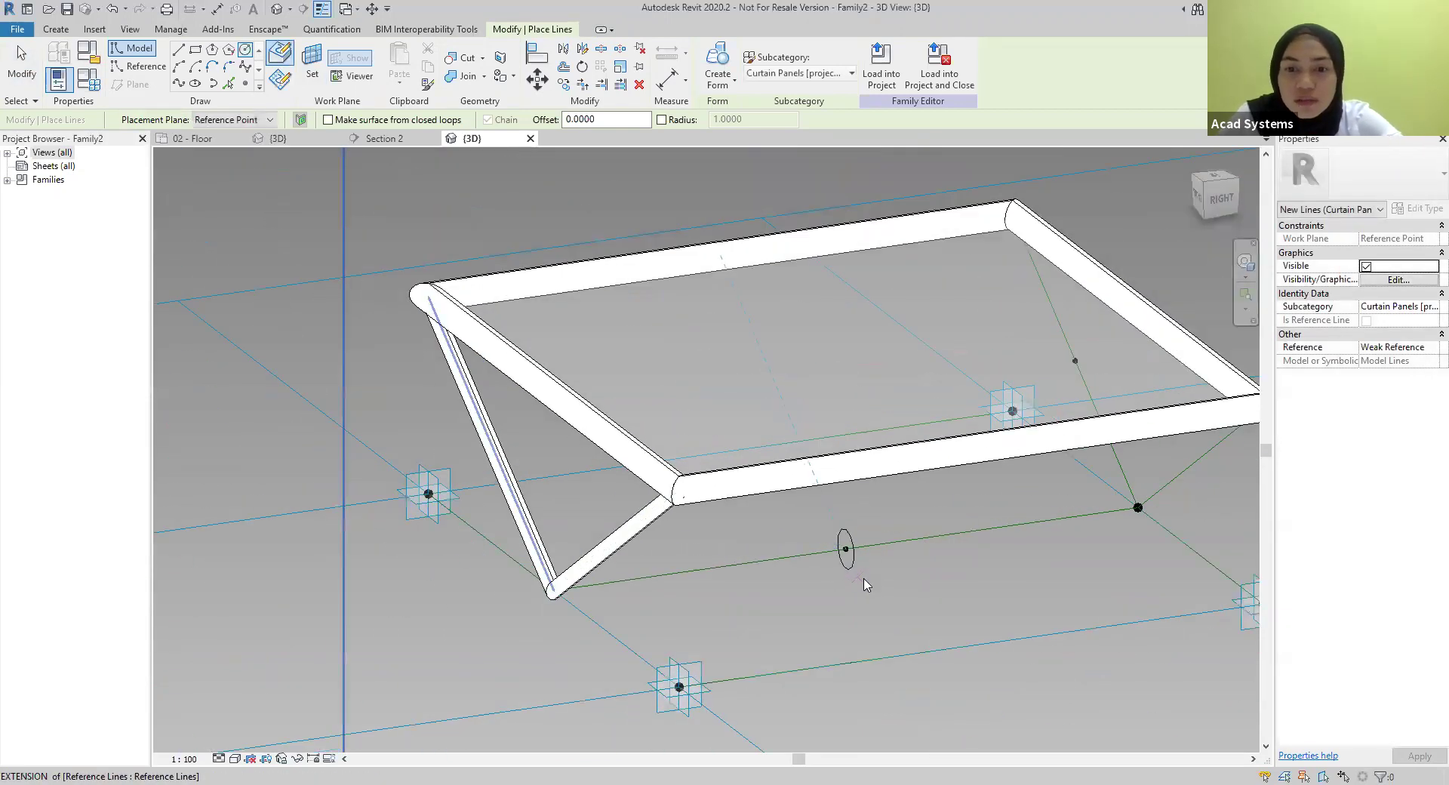
key("Escape")
key("Escape")
left_click(843, 566)
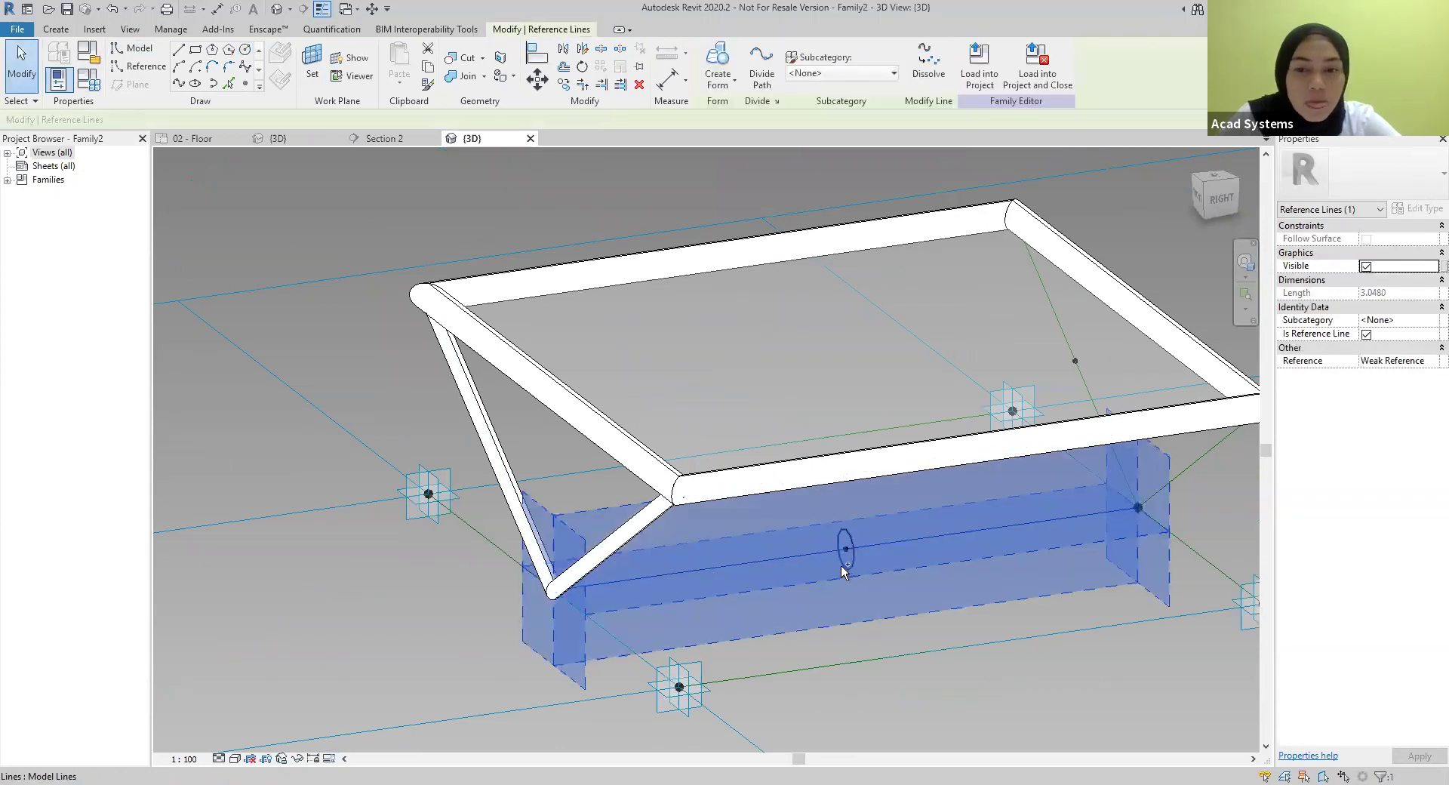
left_click(716, 64)
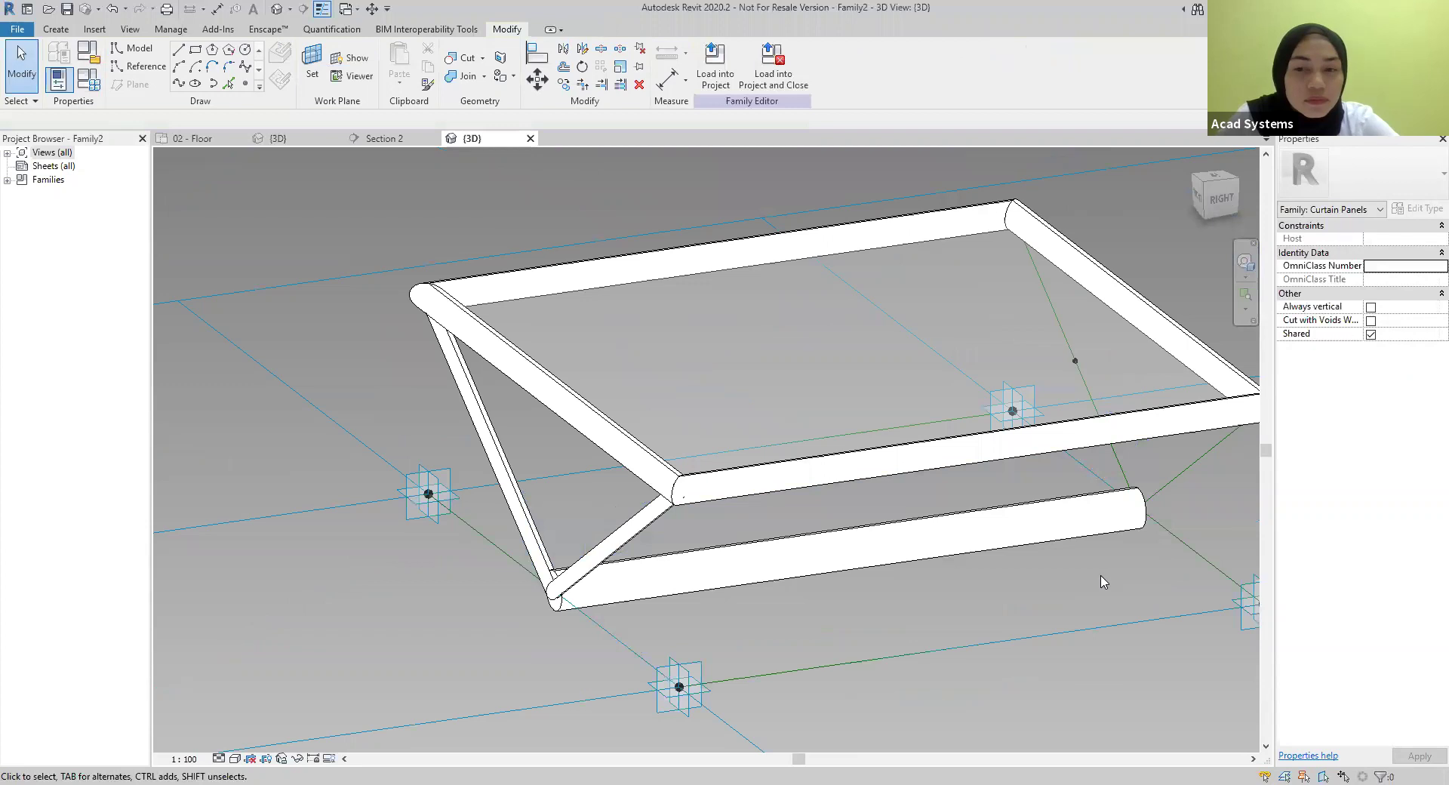
Start a model-line circle and set its work plane to the rear diagonal's midpoint reference plane, perpendicular to the line
middle_click_drag(925, 624, 276, 87, "shift")
middle_click_drag(184, 51, 245, 57, "shift")
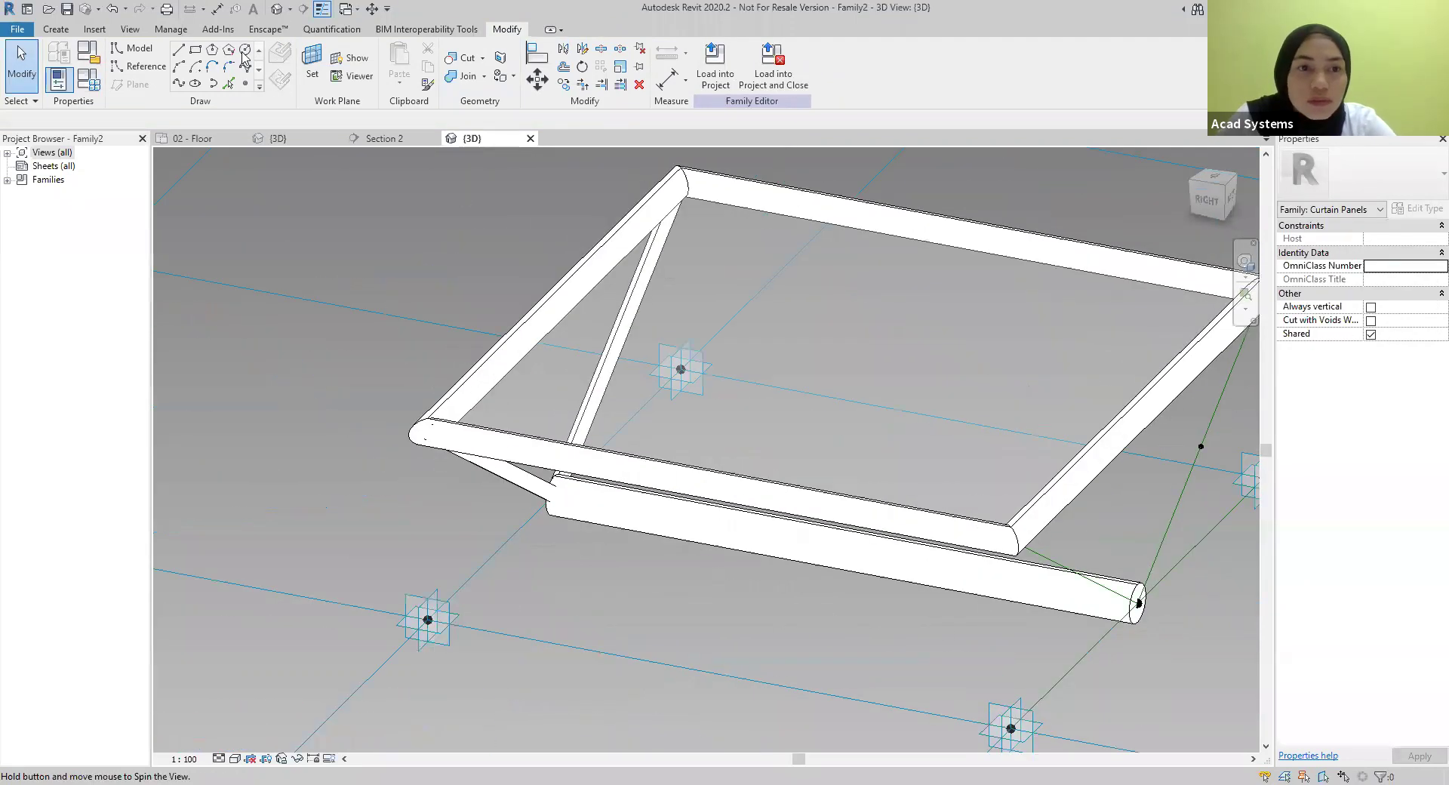
middle_click_drag(146, 50, 240, 53, "shift")
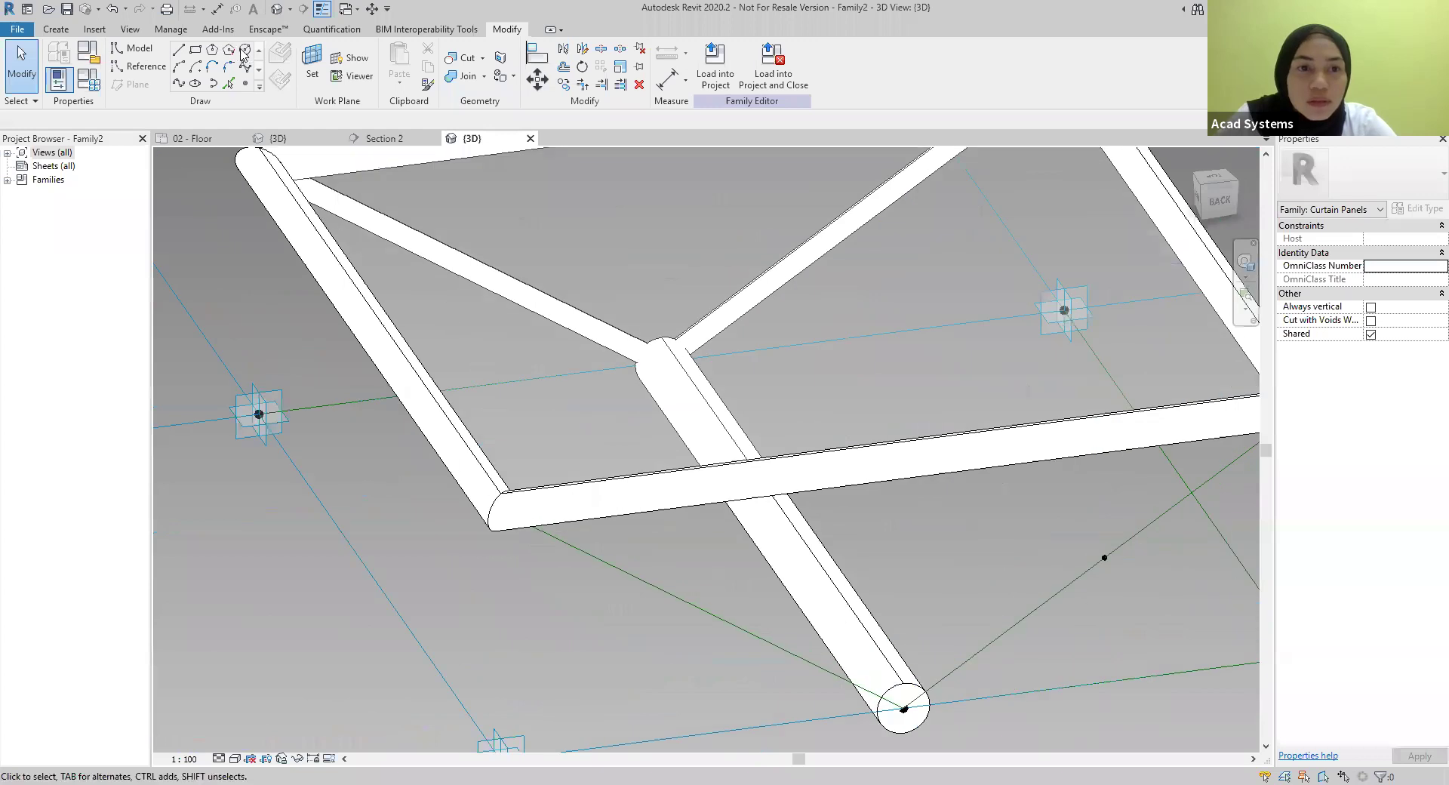
left_click(243, 53)
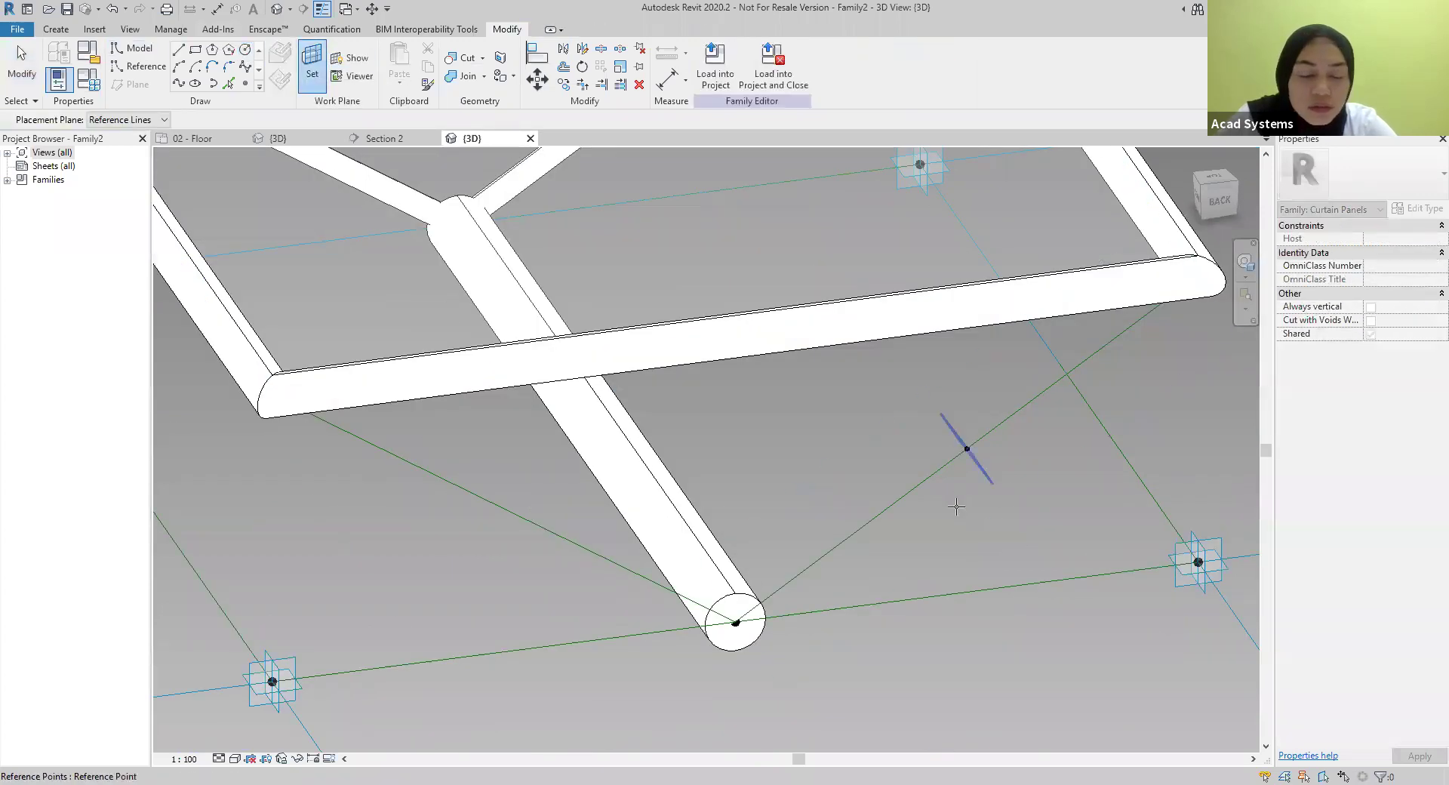
middle_click_drag(970, 442, 886, 478, "shift")
key("l")
key("i")
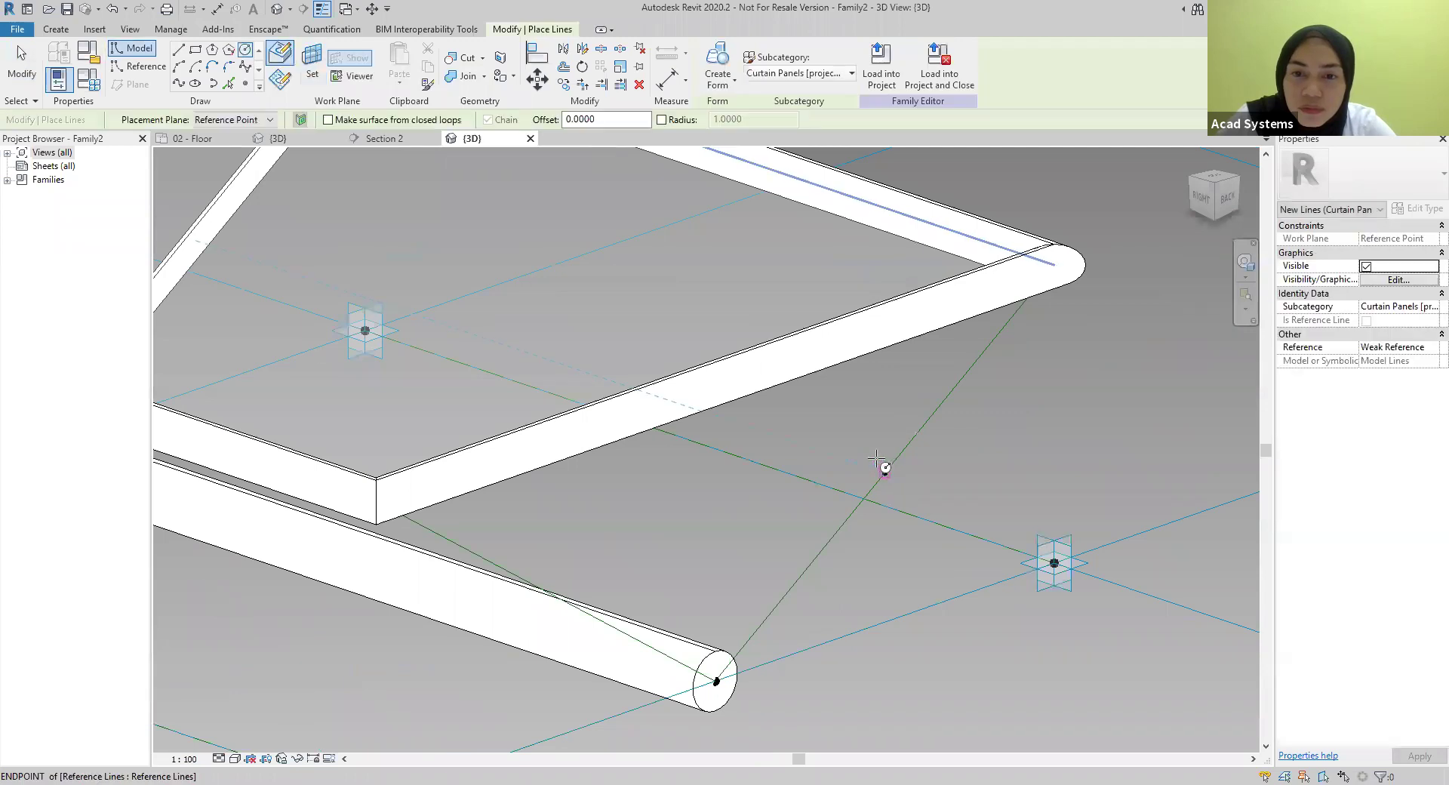
Draw a small circle centred on the rear diagonal's midpoint and end the command
left_click(892, 475)
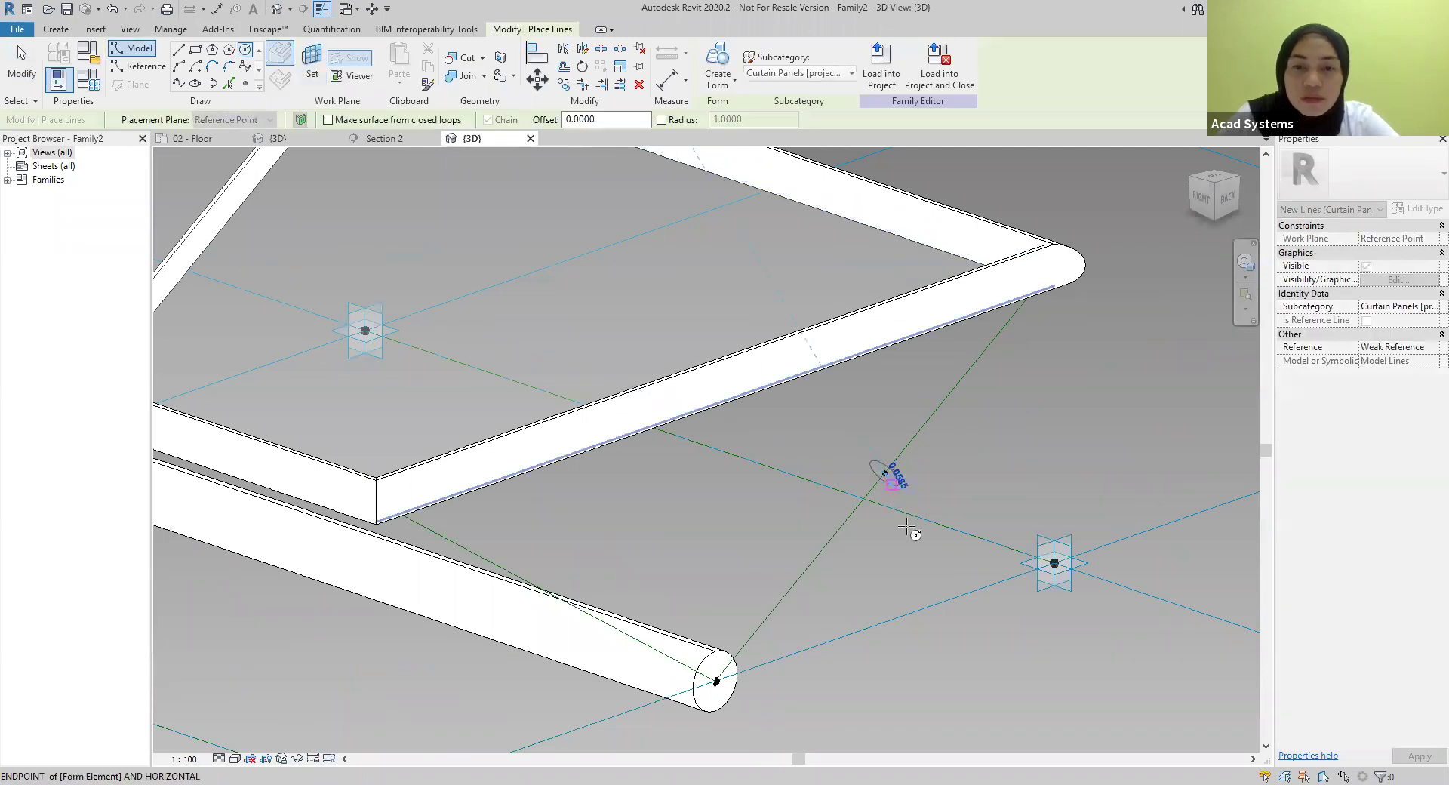
scroll(916, 543, "up", 5)
scroll(919, 570, "down", 8)
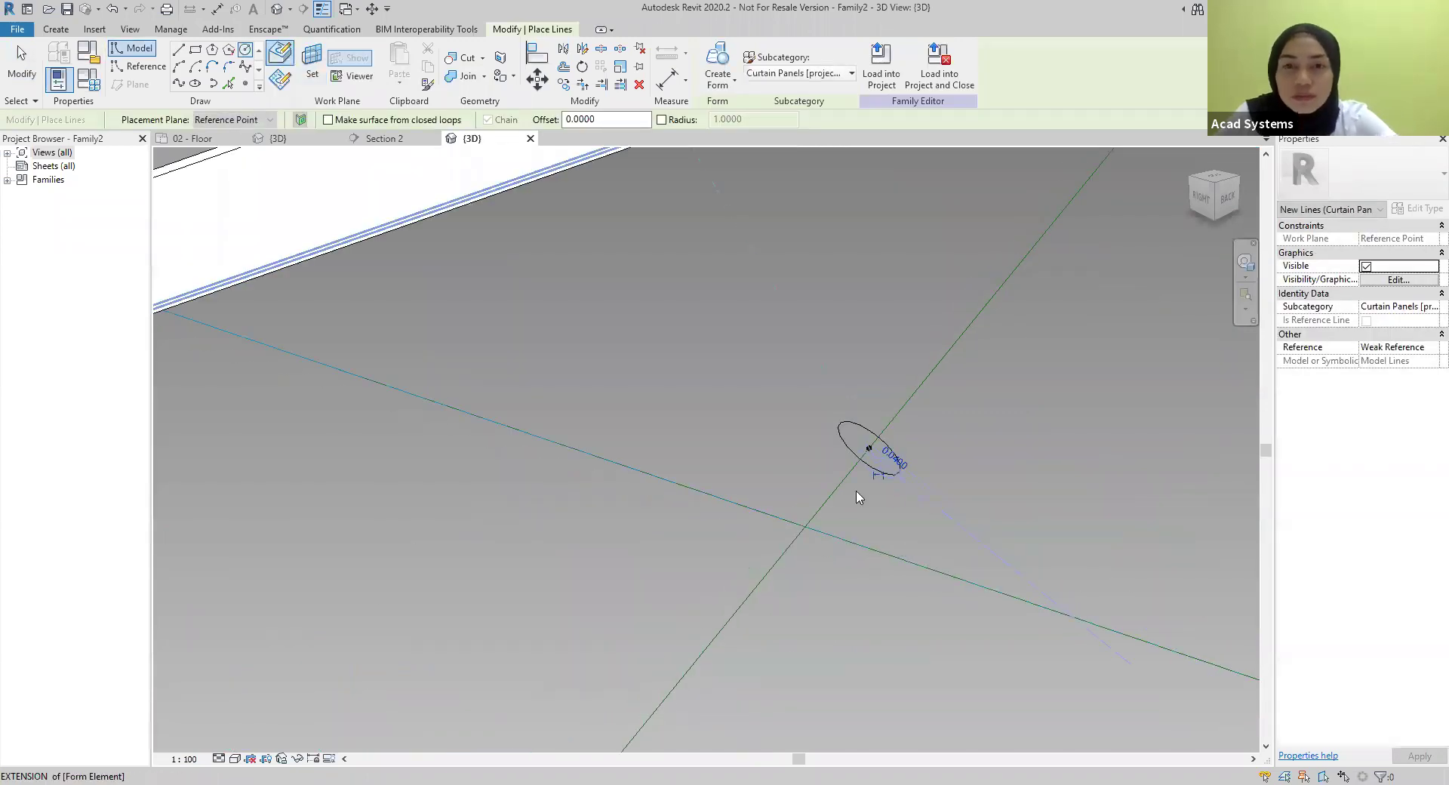
key("Escape")
key("Escape")
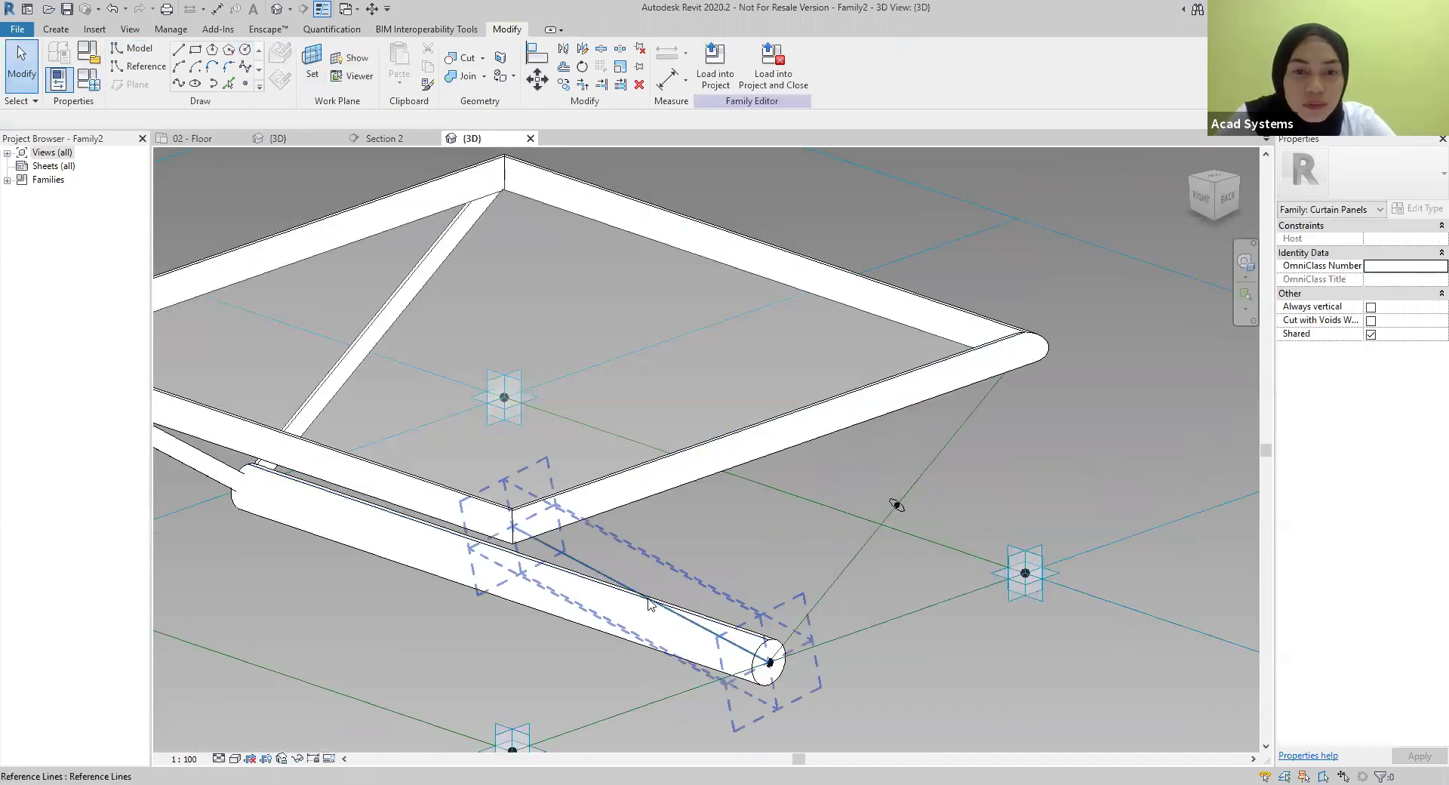
Create a tubular form from the rear diagonal's small circle along the two rear diagonal reference lines
left_click(746, 590)
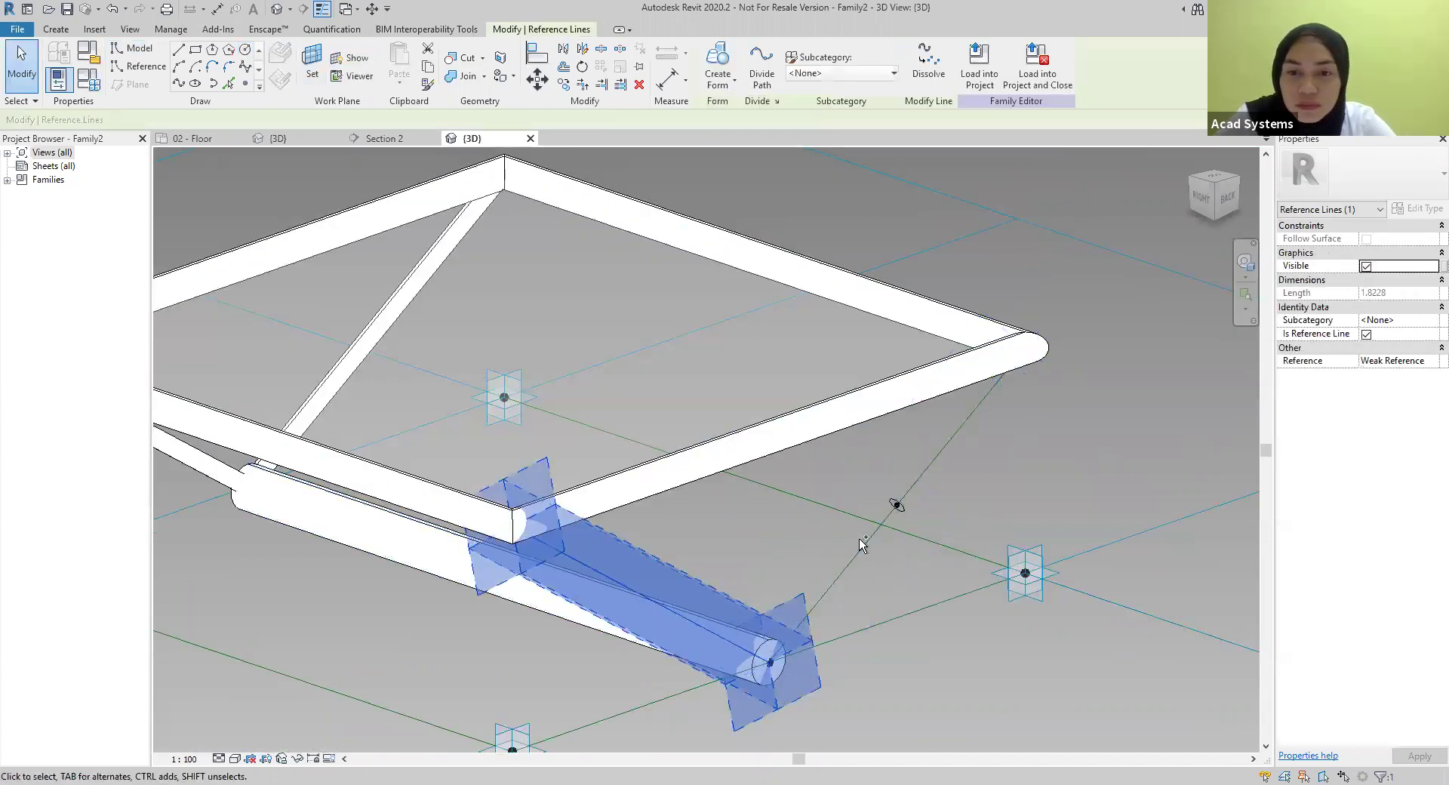
left_click(905, 484, "ctrl")
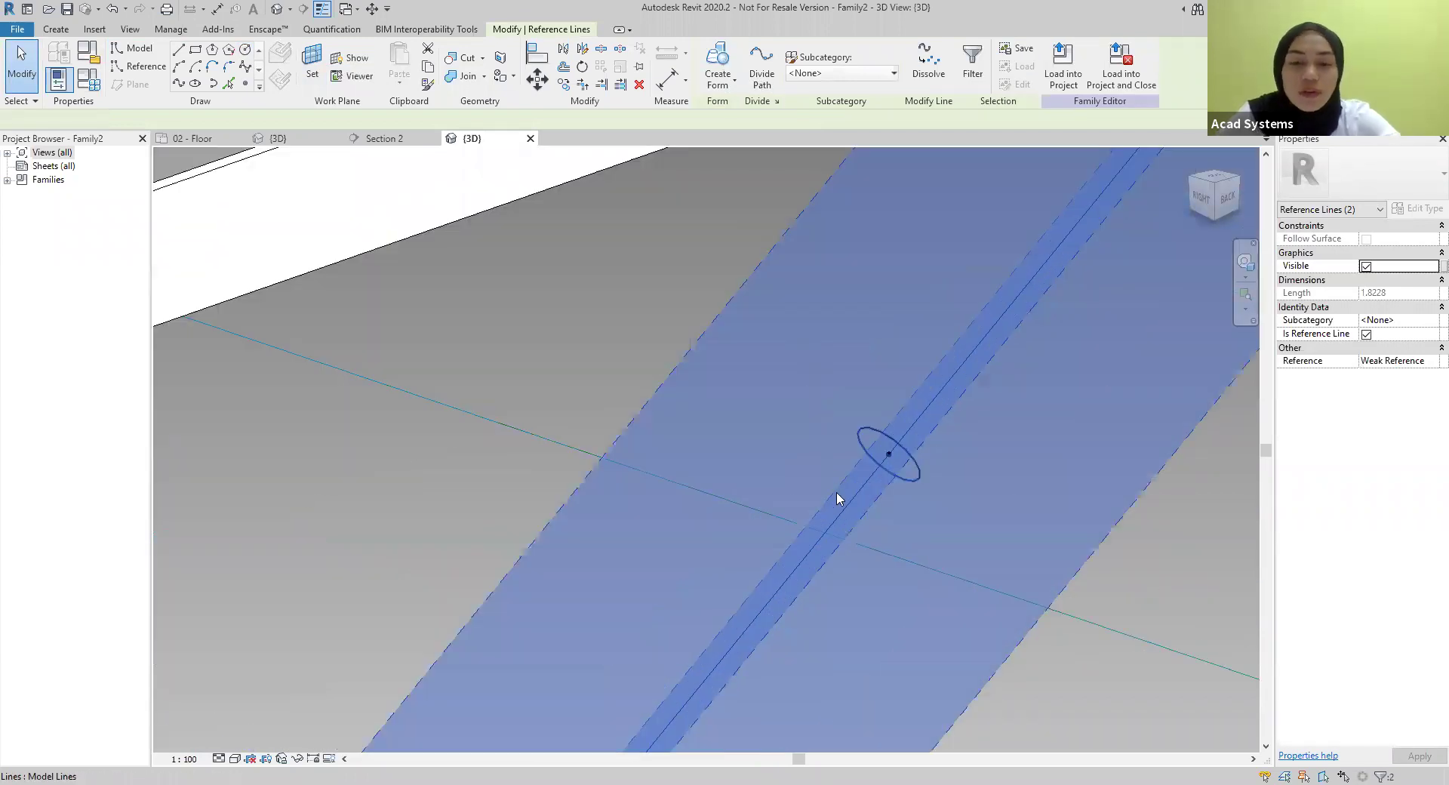
left_click(894, 477, "ctrl")
scroll(898, 489, "down", 3)
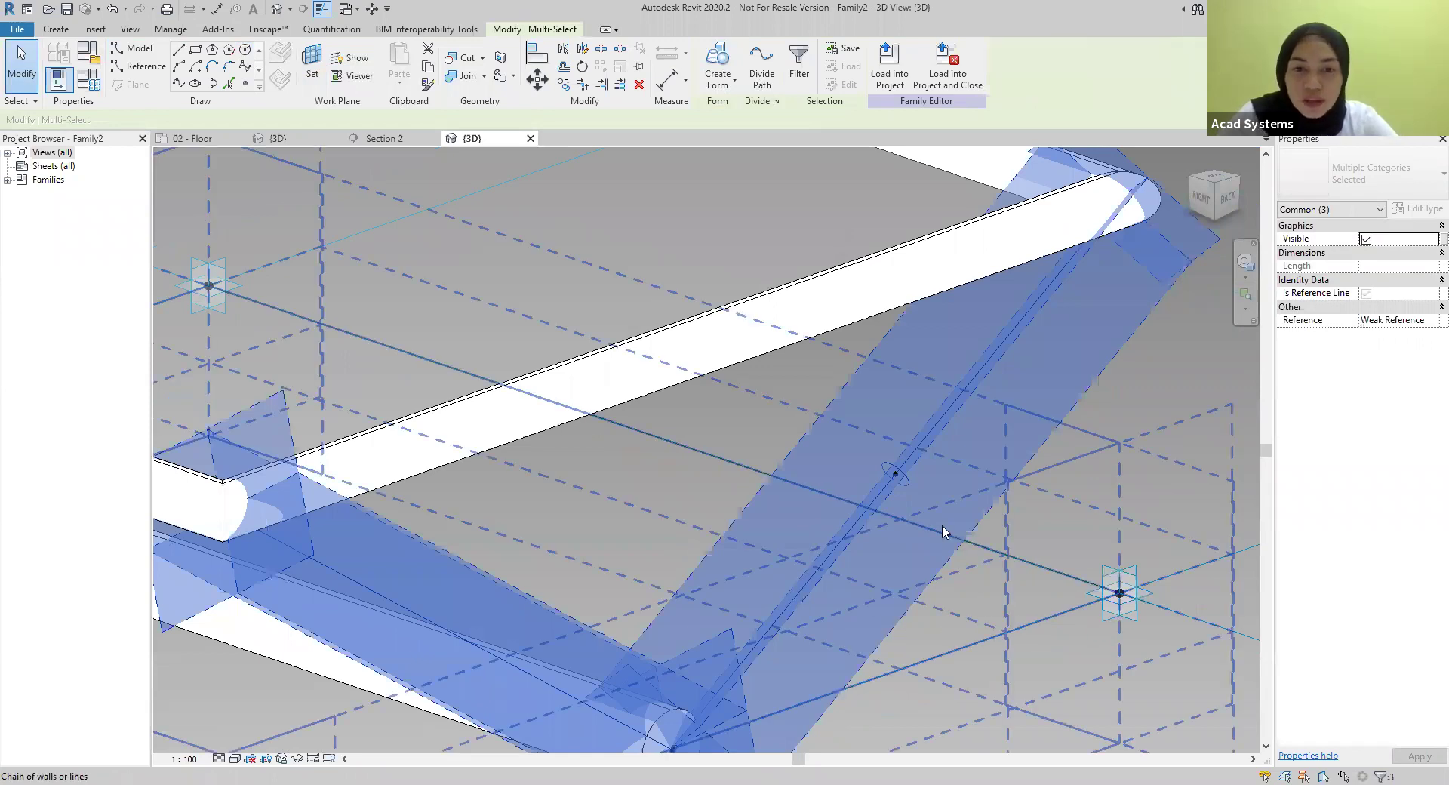
scroll(691, 550, "down", 2)
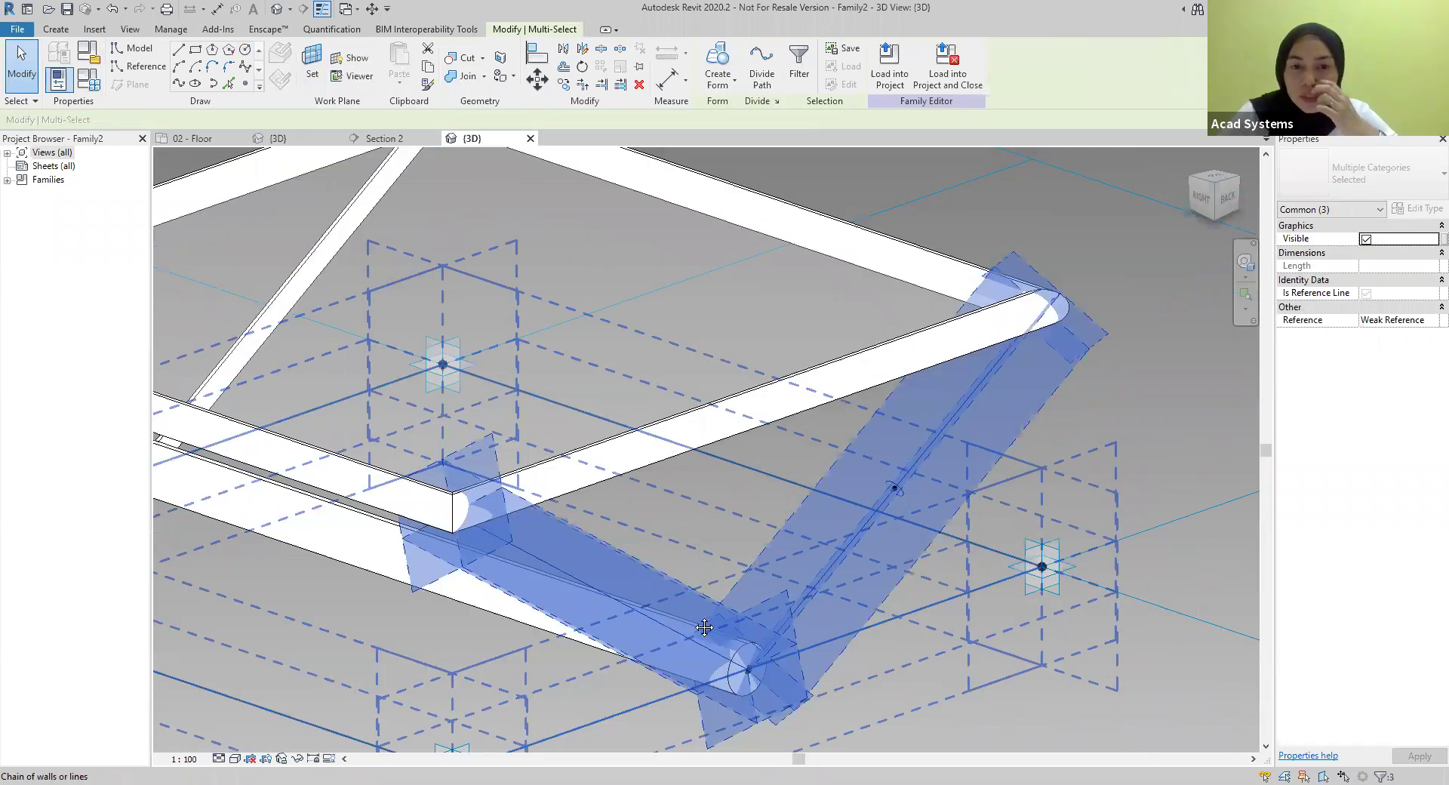
scroll(758, 616, "down", 3)
key("Escape")
middle_click_drag(730, 531, 730, 531, "shift")
scroll(730, 530, "up", 2)
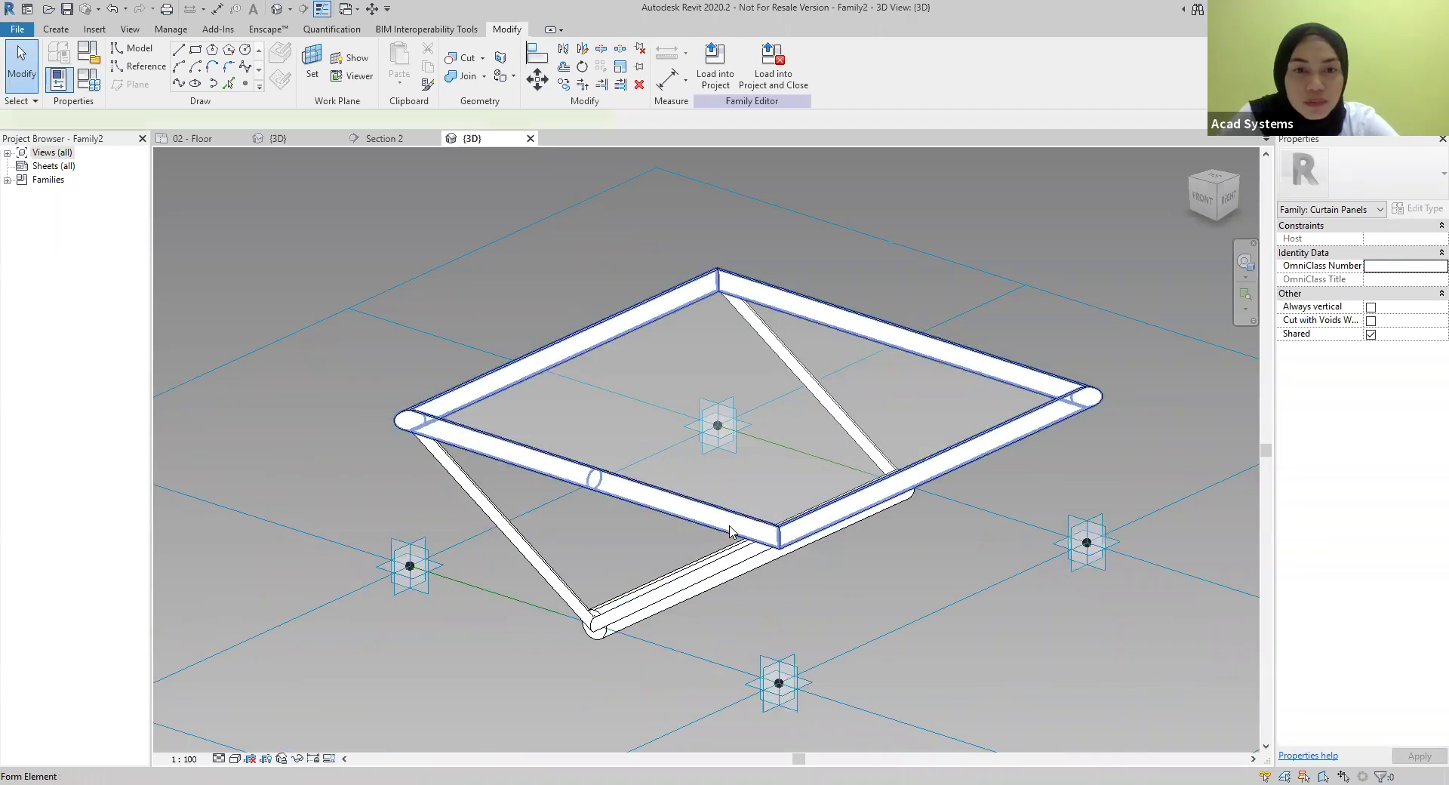
Select the top frame, the lower tube and both pairs of diagonal tubes together and open their material assignment
left_click(667, 612)
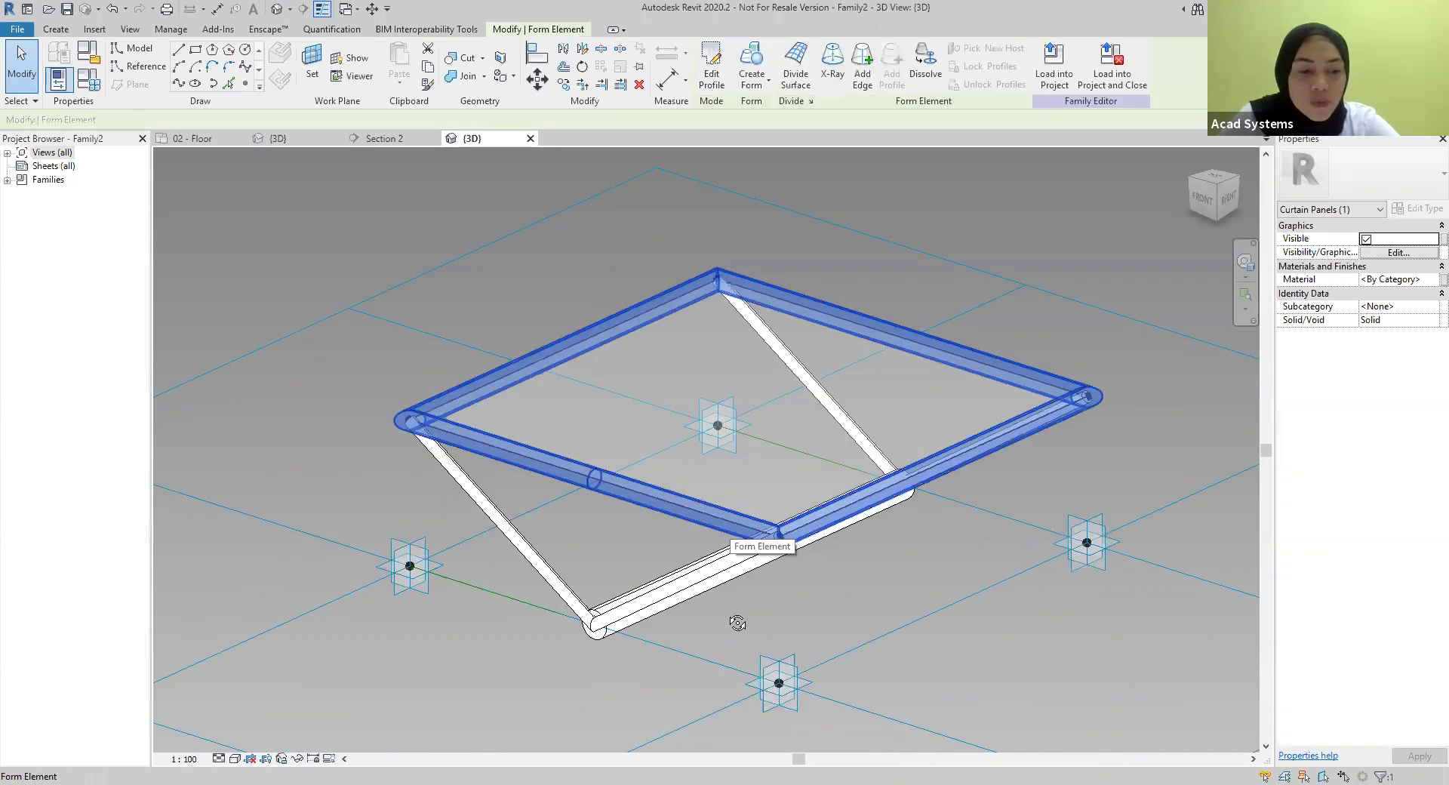
middle_click_drag(665, 584, 665, 583, "shift")
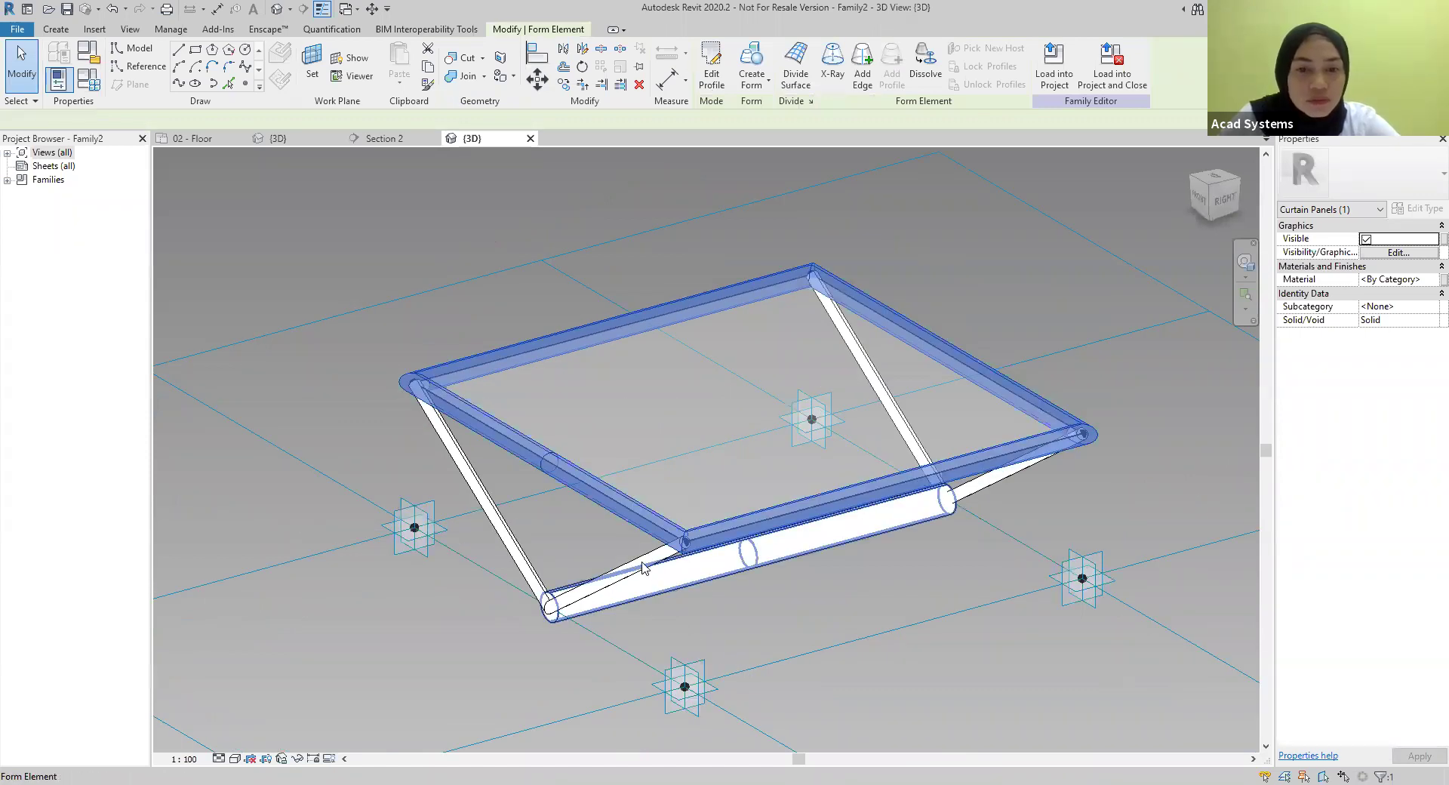
left_click(643, 567, "ctrl")
key("Tab")
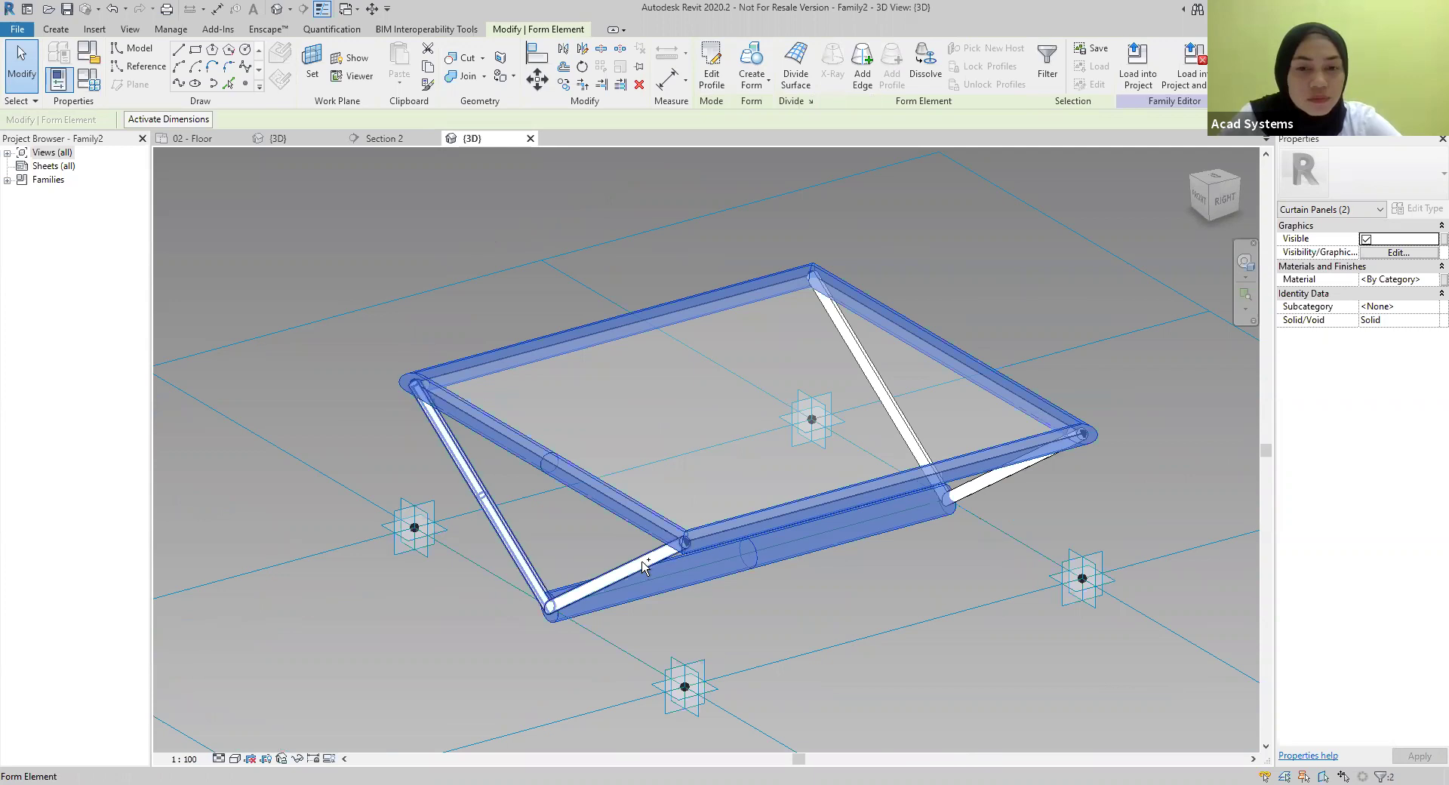
left_click(644, 567, "ctrl")
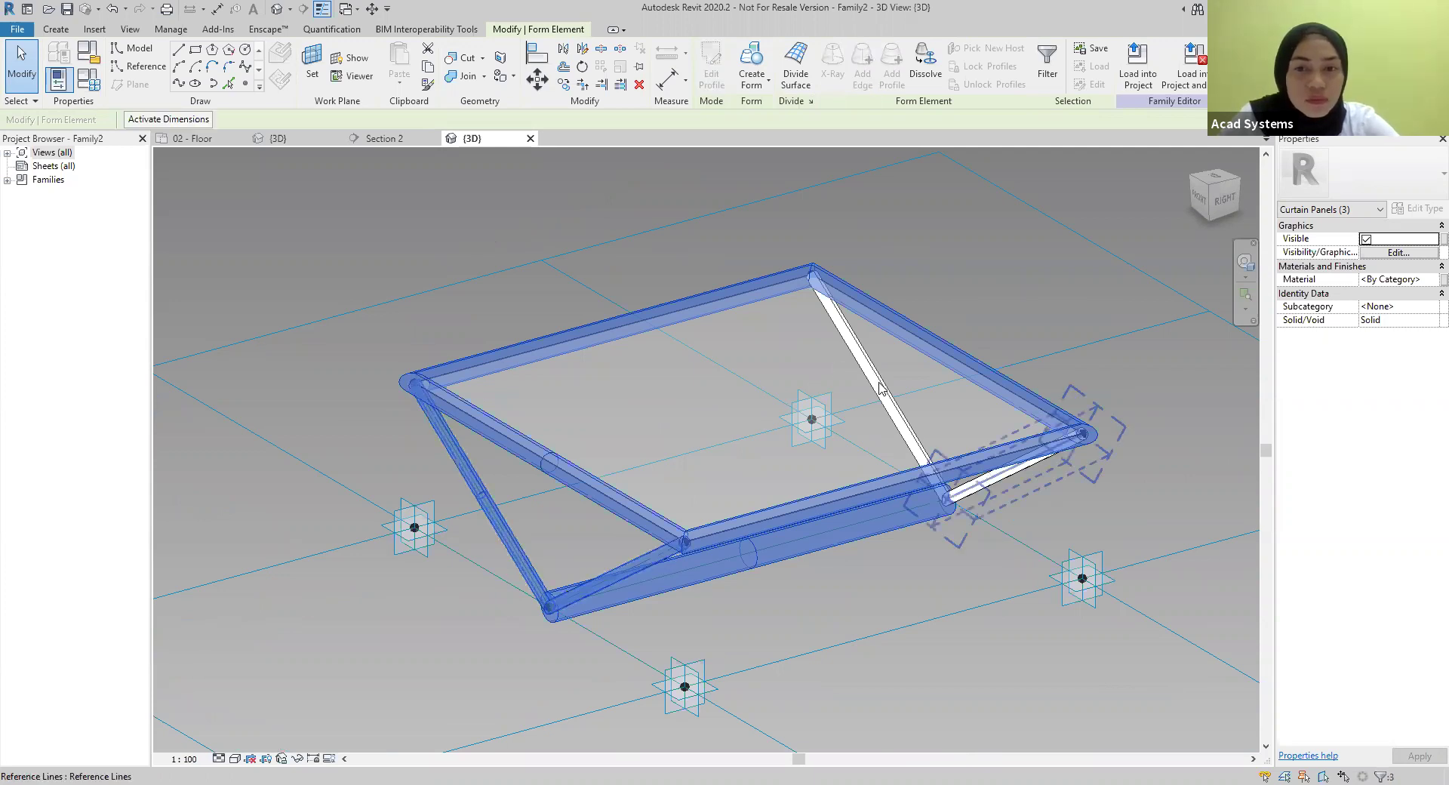
left_click(886, 410)
key("Tab")
left_click(888, 410, "ctrl")
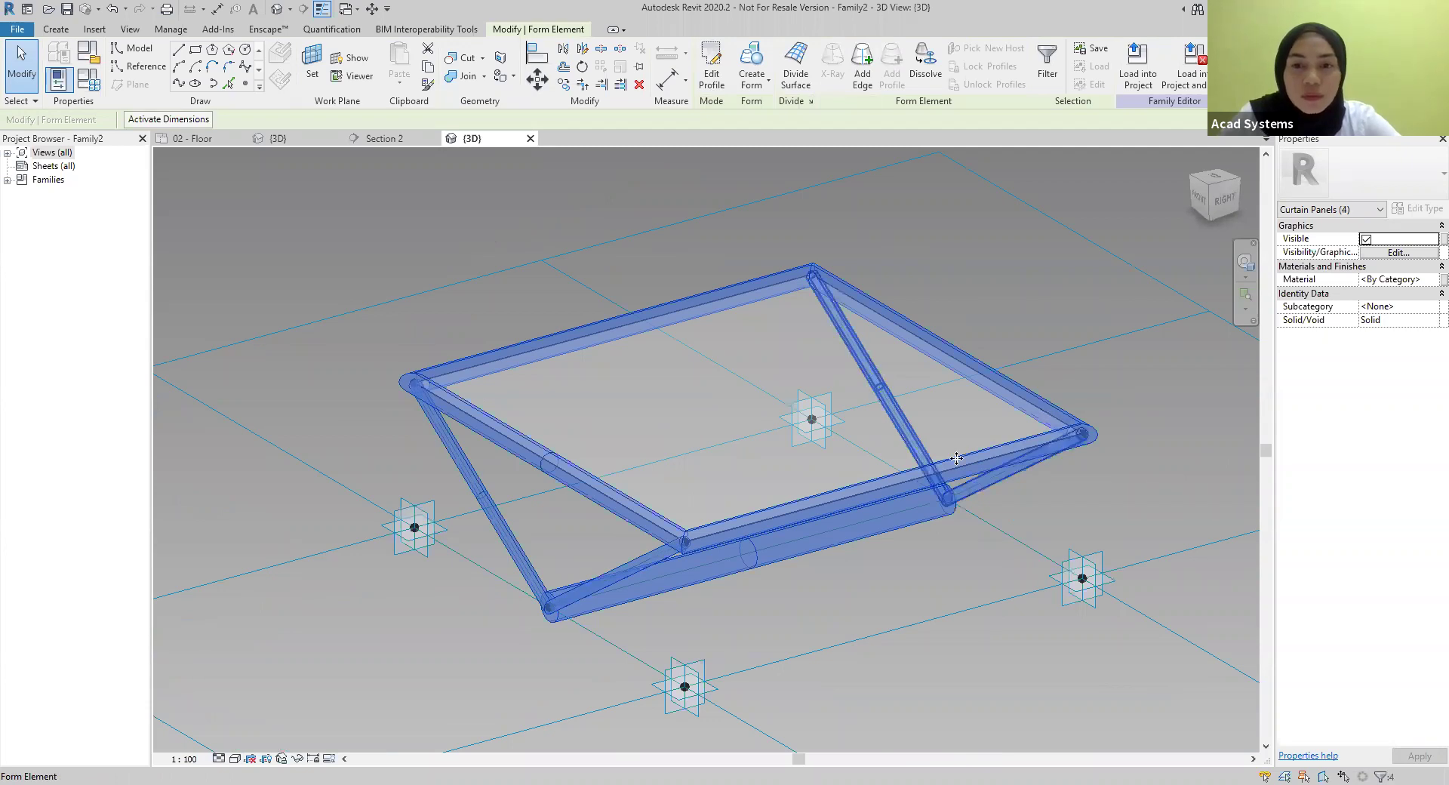
left_click(1428, 281)
left_click(1431, 279)
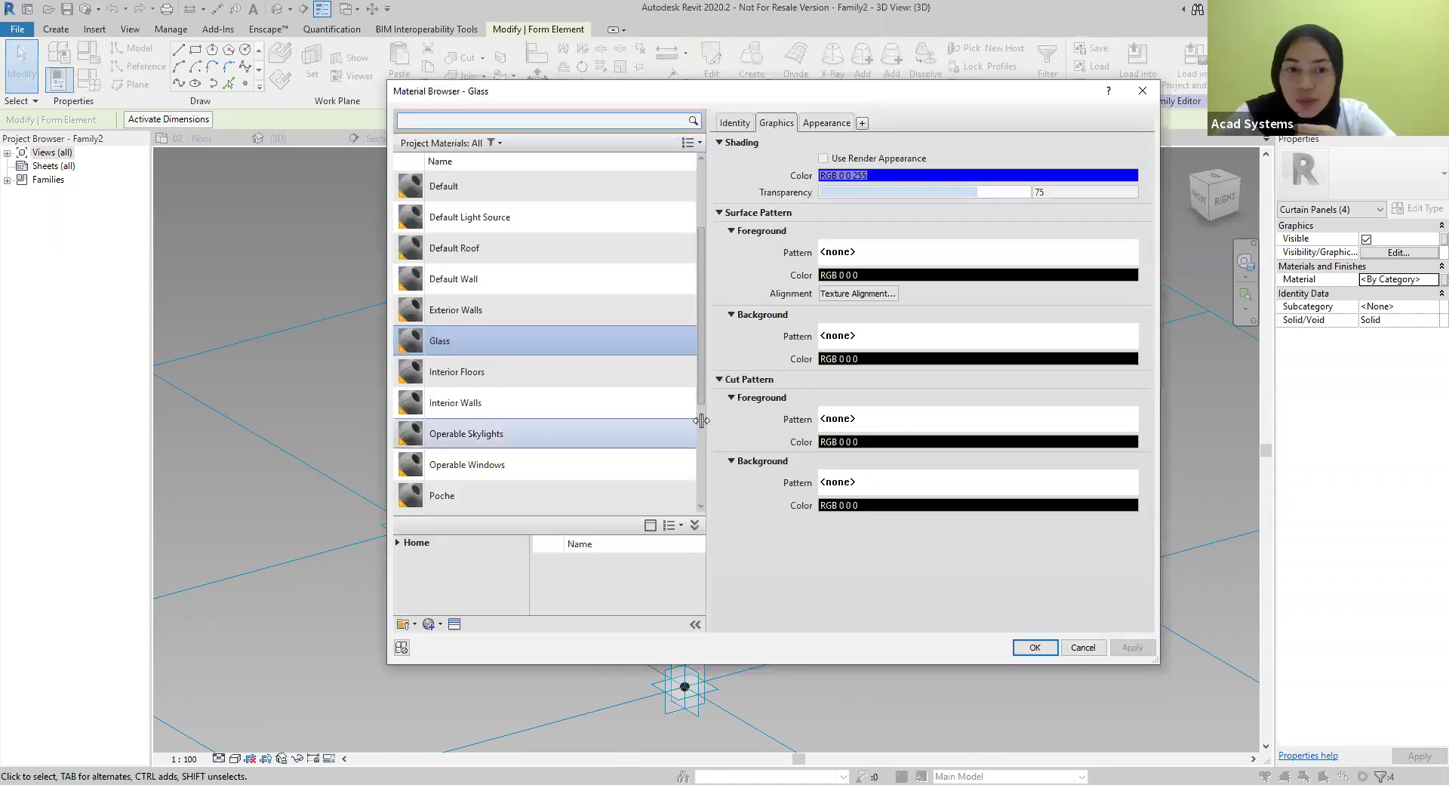
Add Aluminum 7075 from the AEC Materials library, assign it to the selected framing forms and clear the selection
scroll(566, 320, "down", 3)
scroll(543, 291, "up", 5)
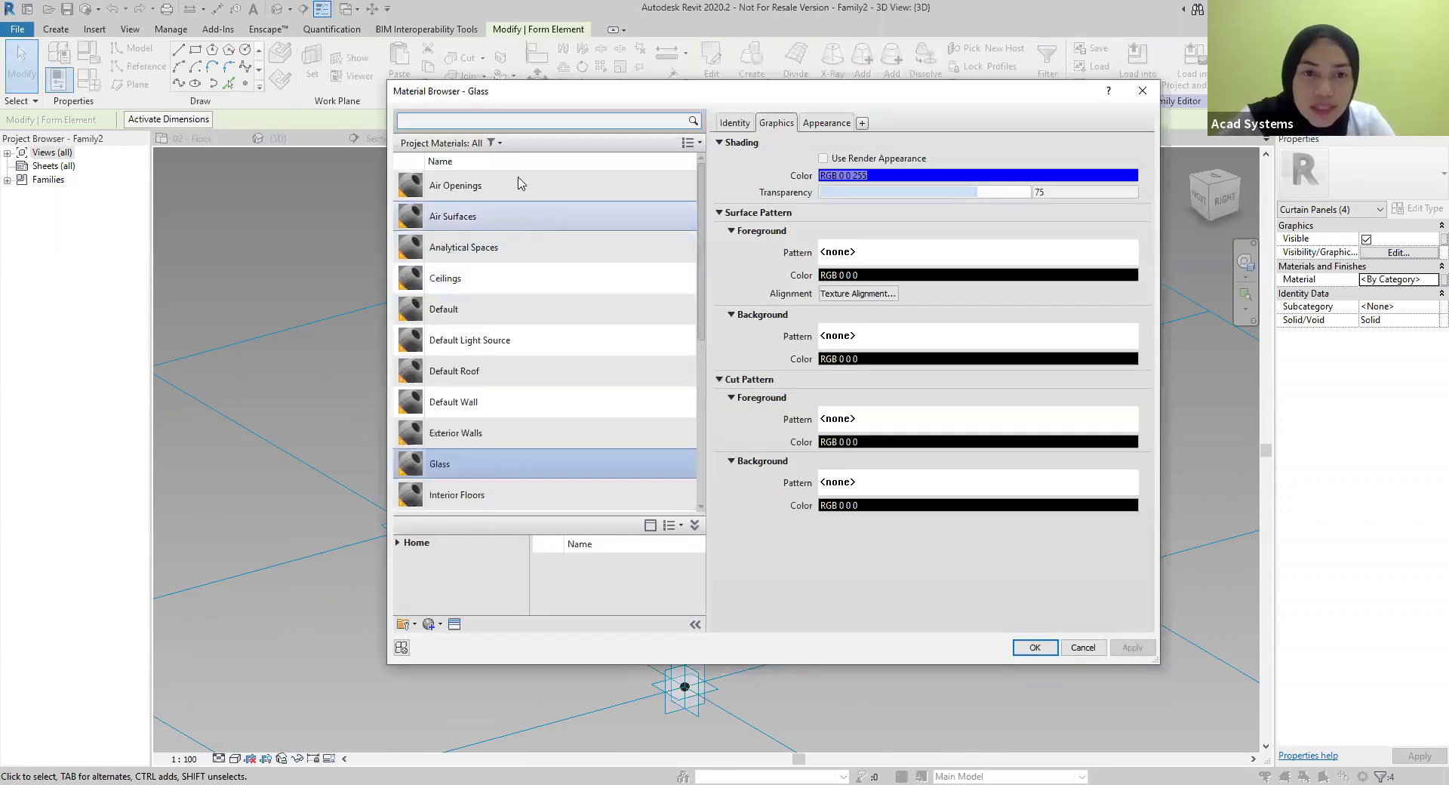
scroll(530, 353, "down", 5)
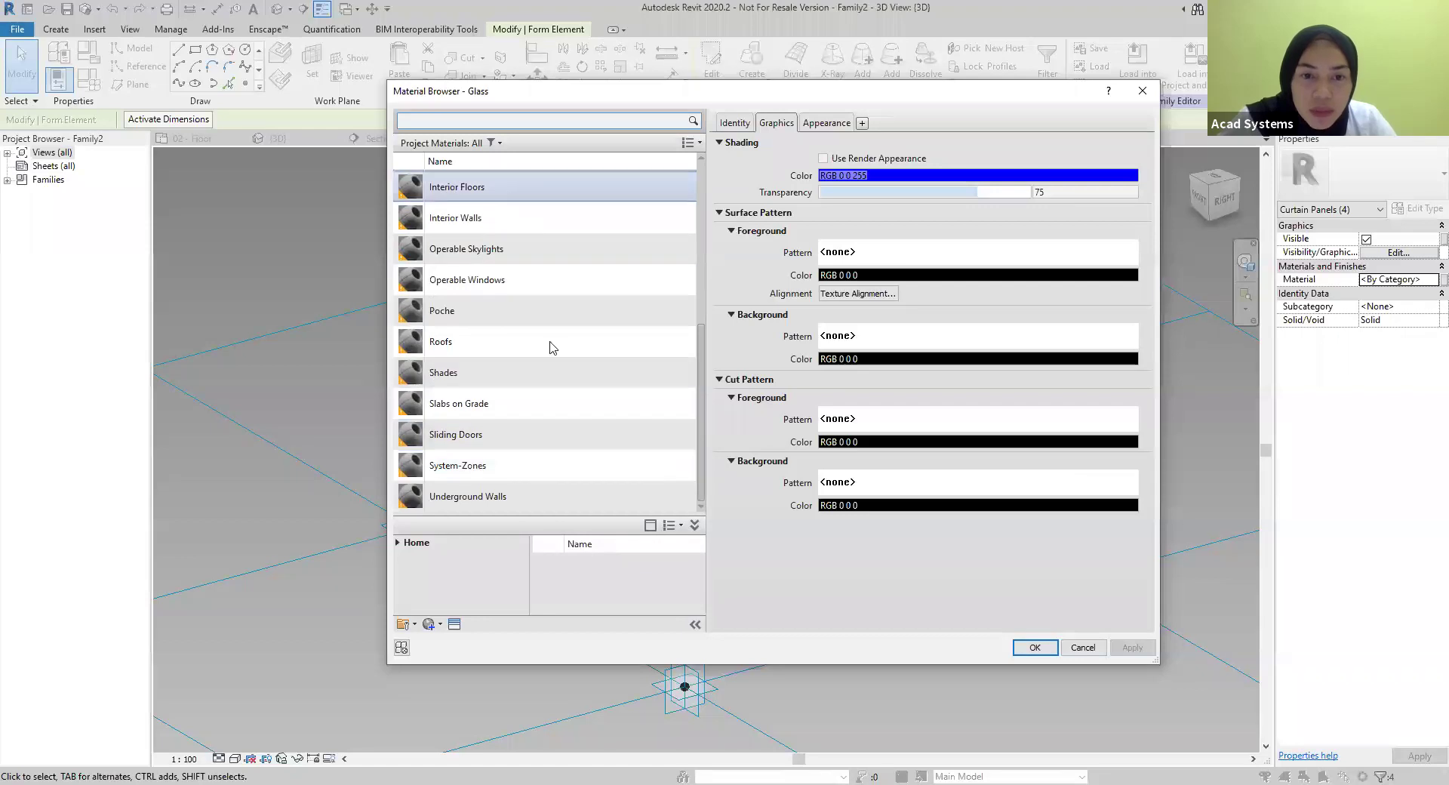
scroll(543, 317, "up", 2)
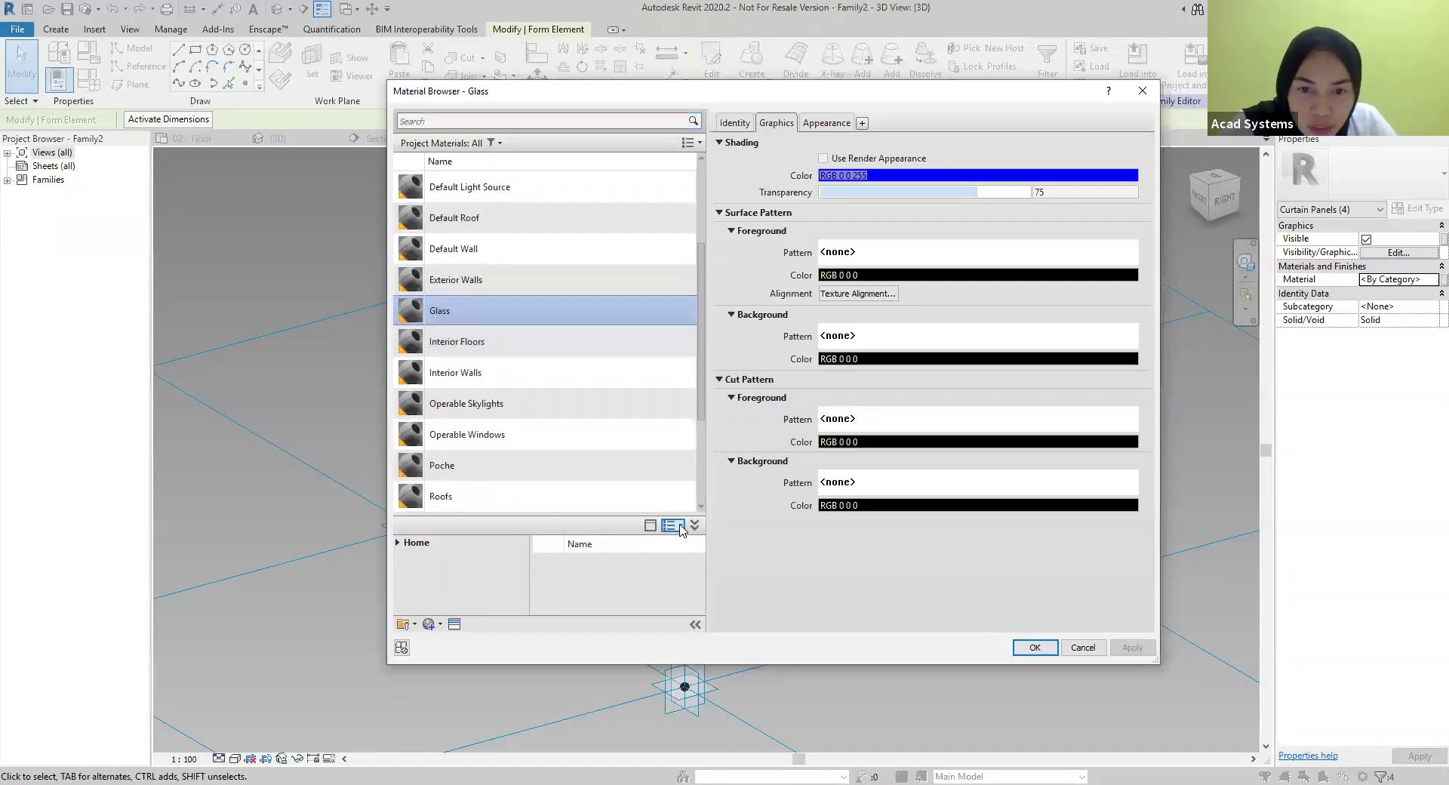
left_click(679, 525)
left_click(697, 571)
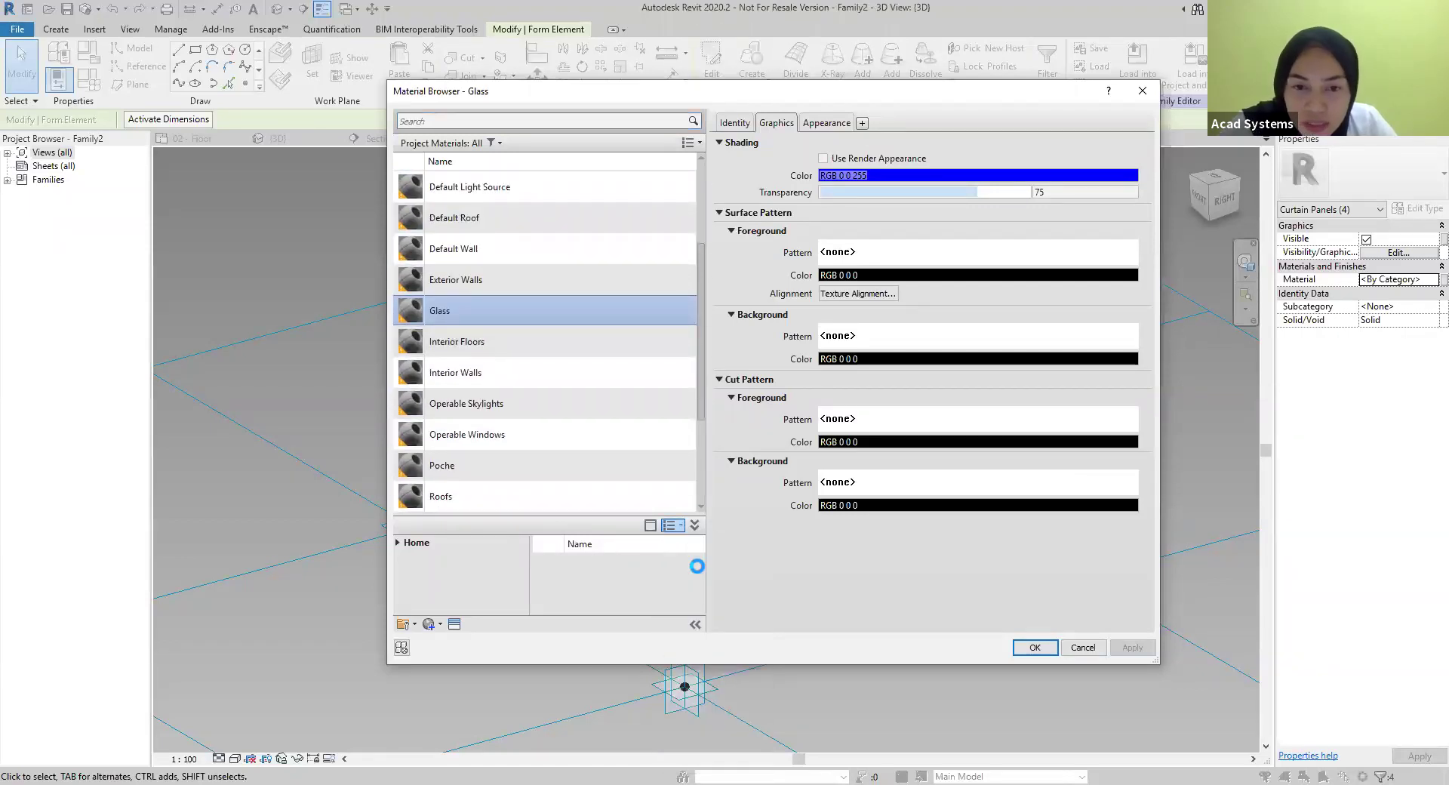
scroll(601, 597, "down", 5)
scroll(600, 598, "down", 10)
scroll(600, 599, "up", 5)
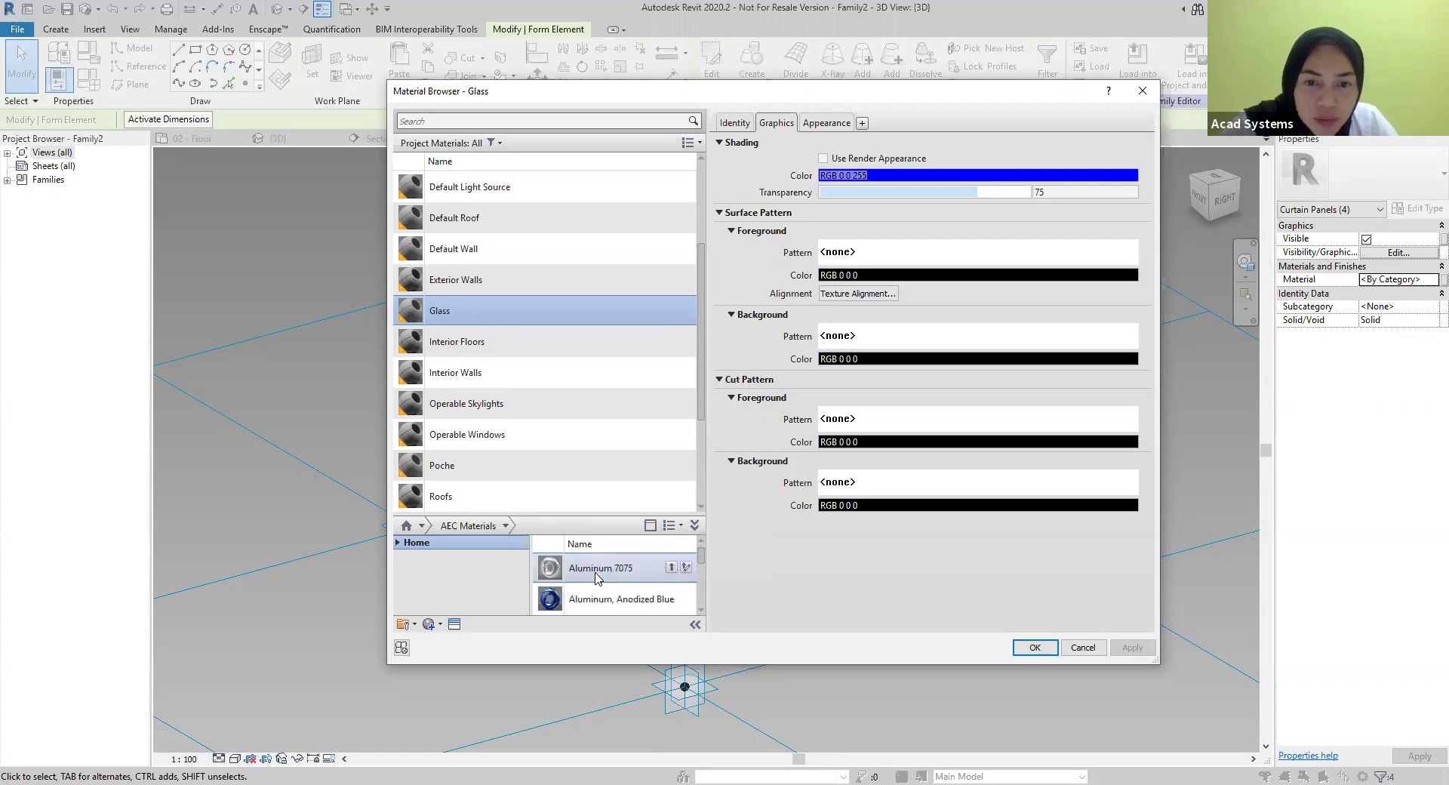
left_click(671, 568)
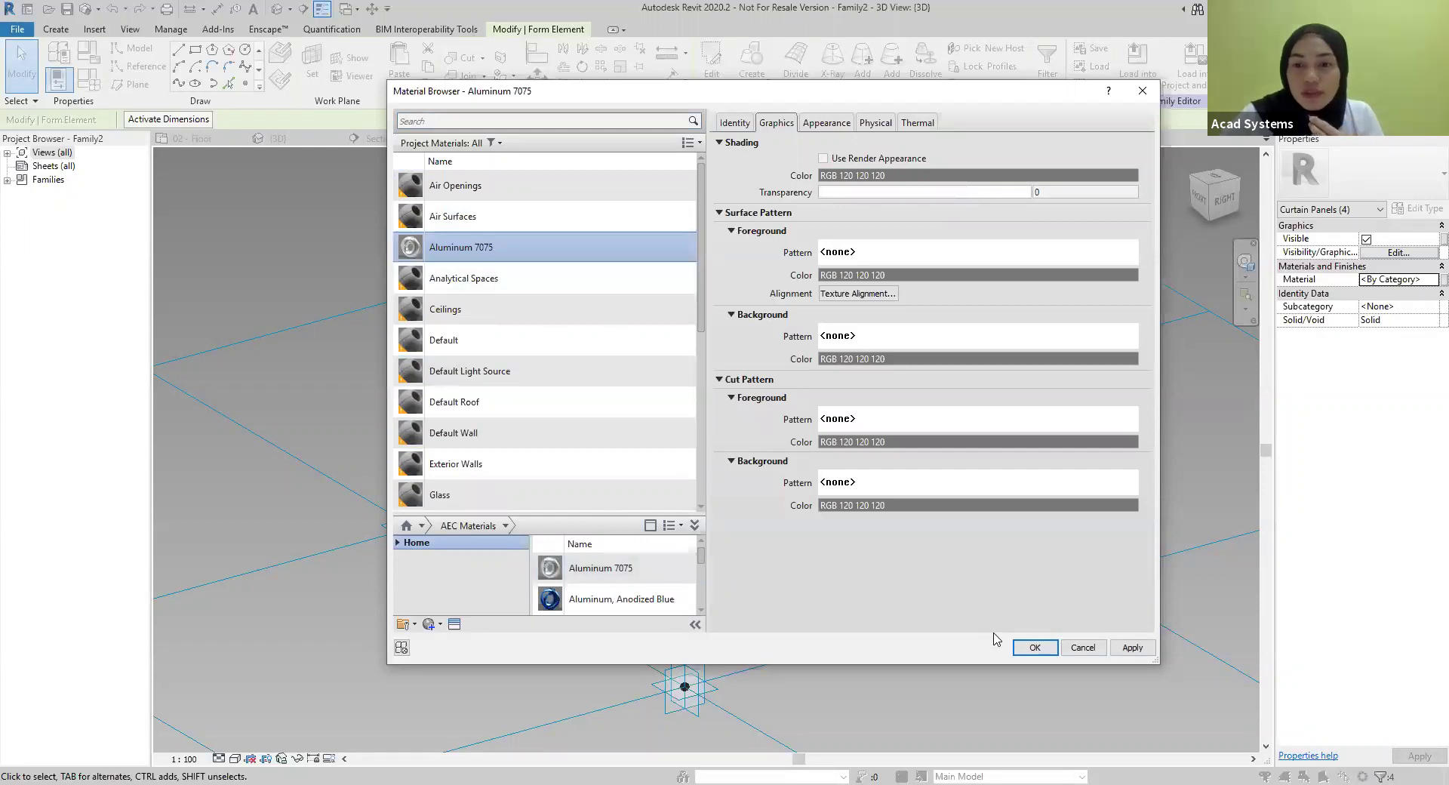
left_click(1131, 647)
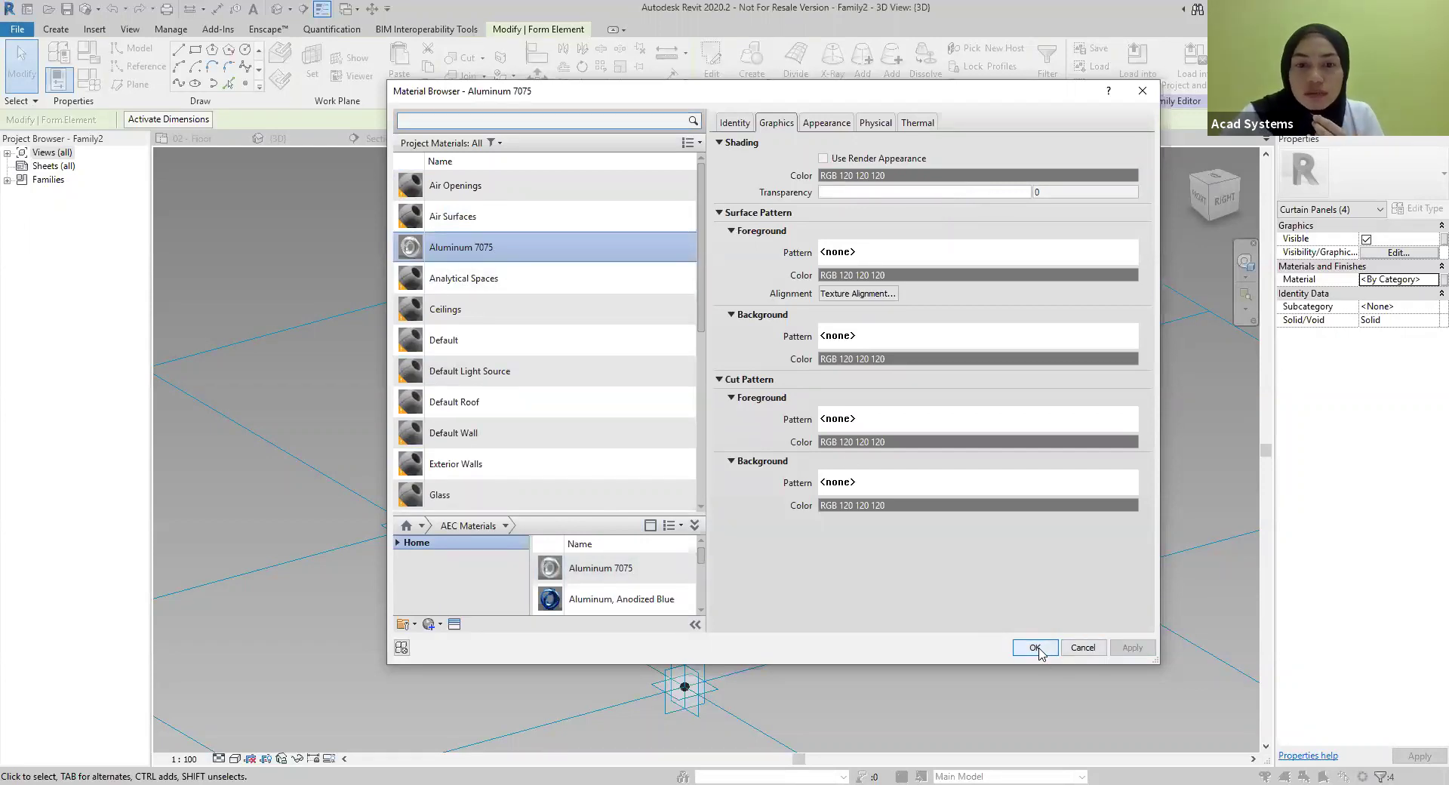
left_click(1036, 648)
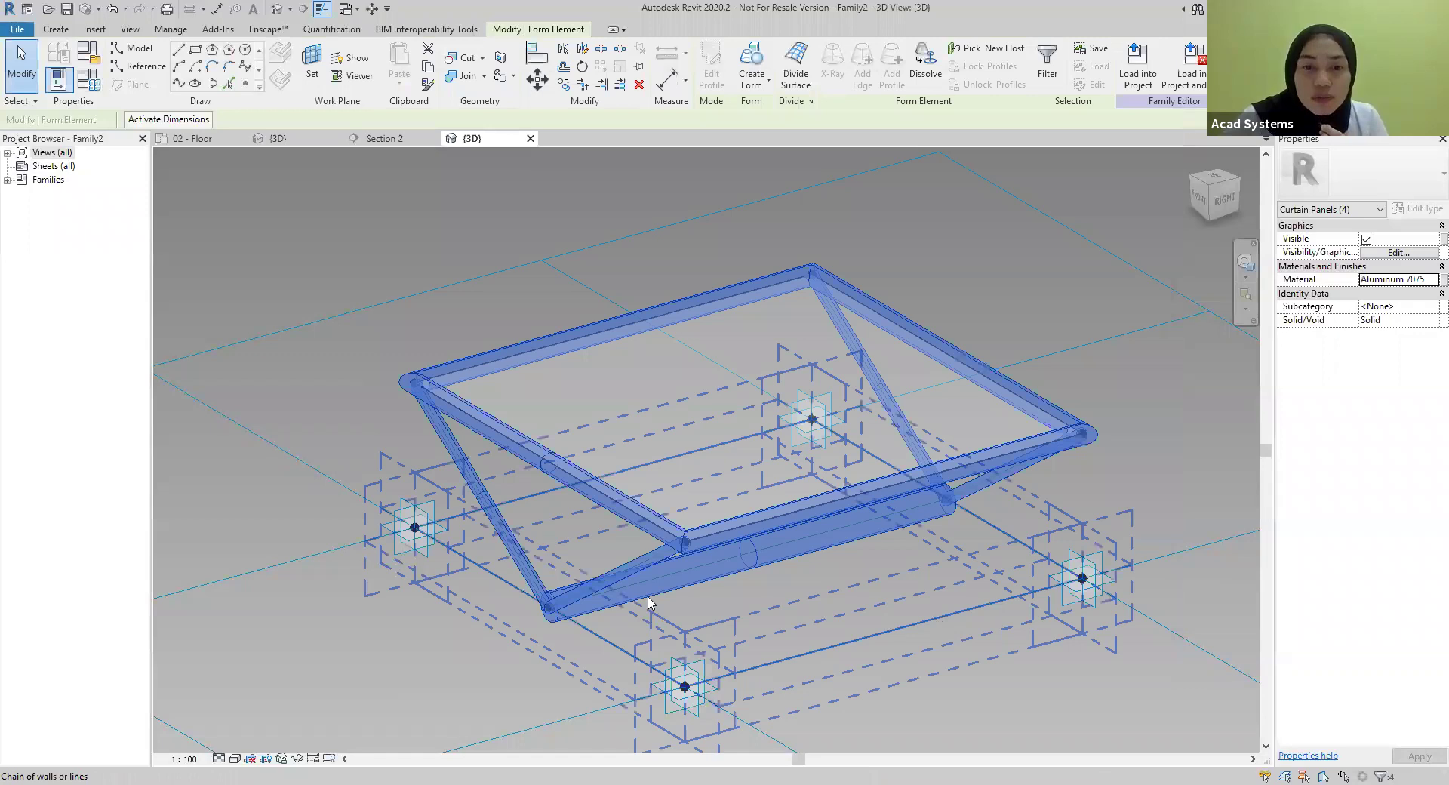
left_click(785, 538)
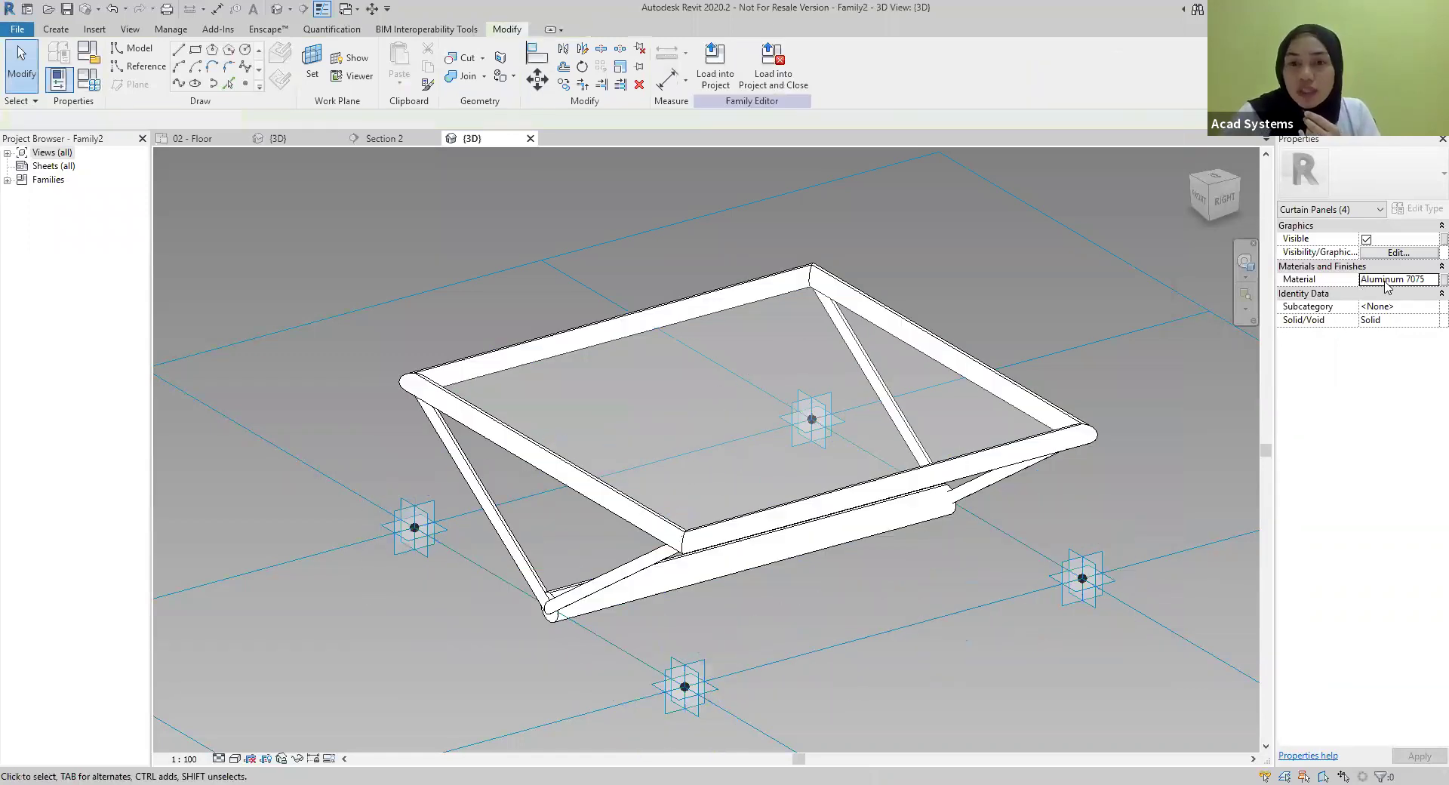
left_click(375, 447)
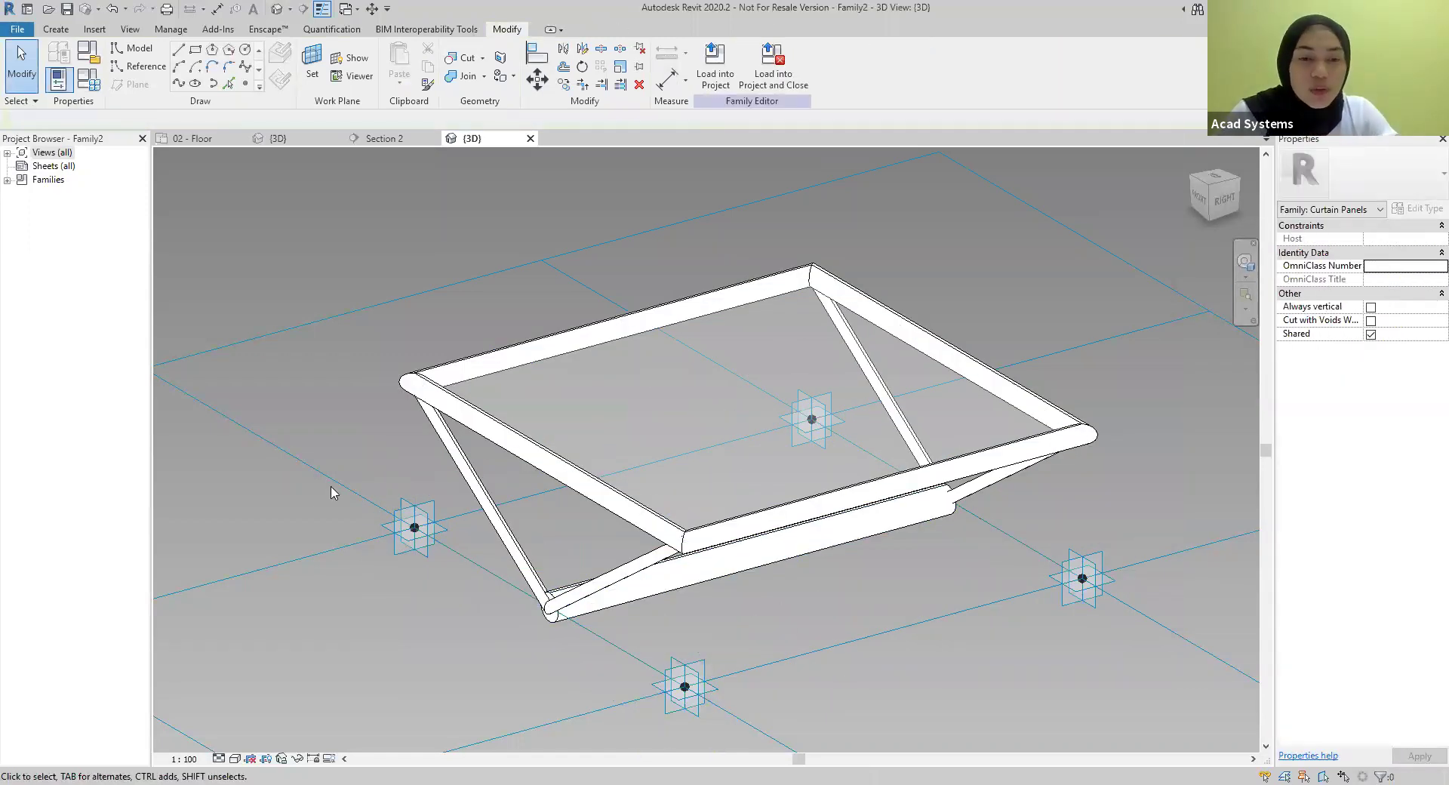
Load the panel family into the project and close it, saving the family file as Family 2
middle_click_drag(394, 598, 926, 518, "shift")
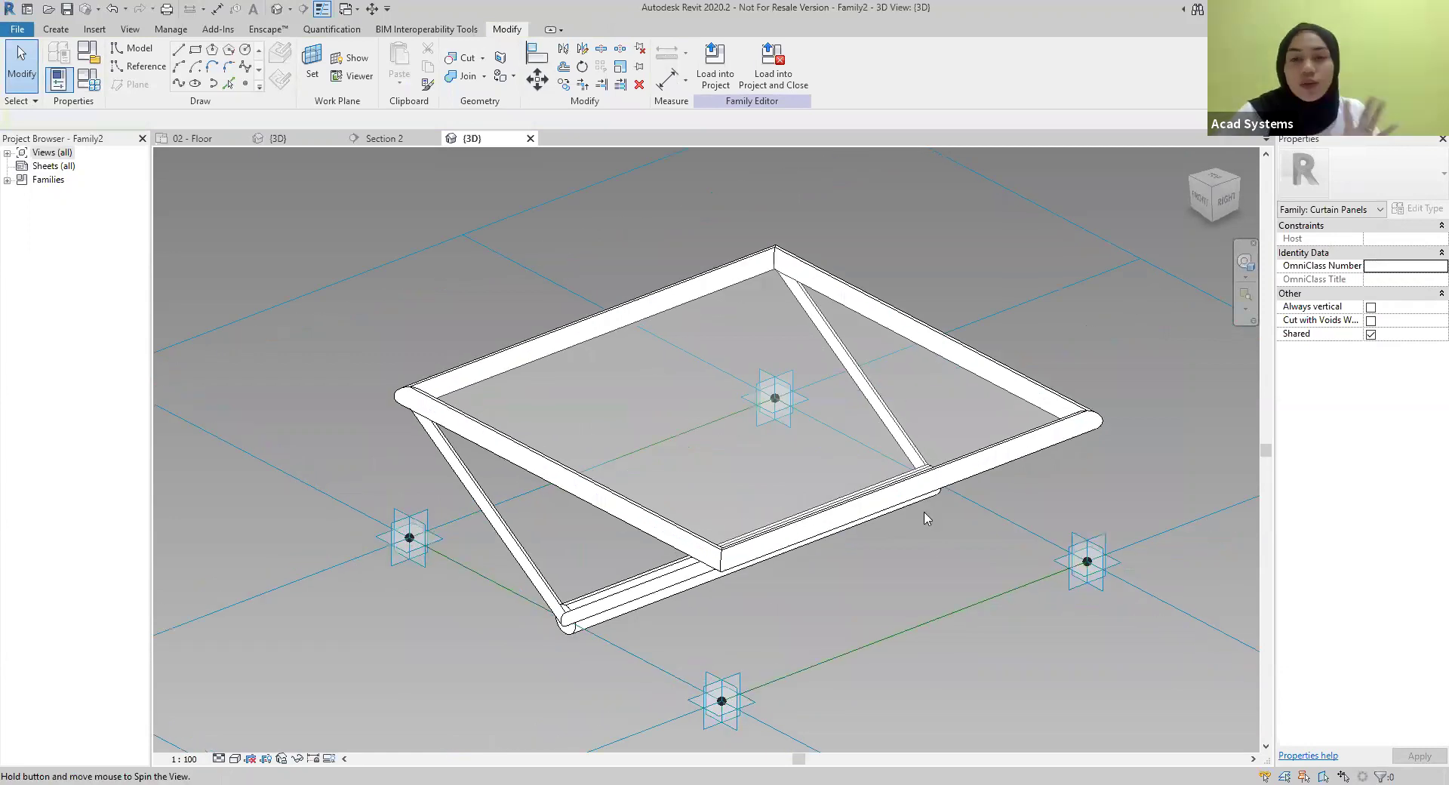
middle_click_drag(890, 453, 829, 475, "shift")
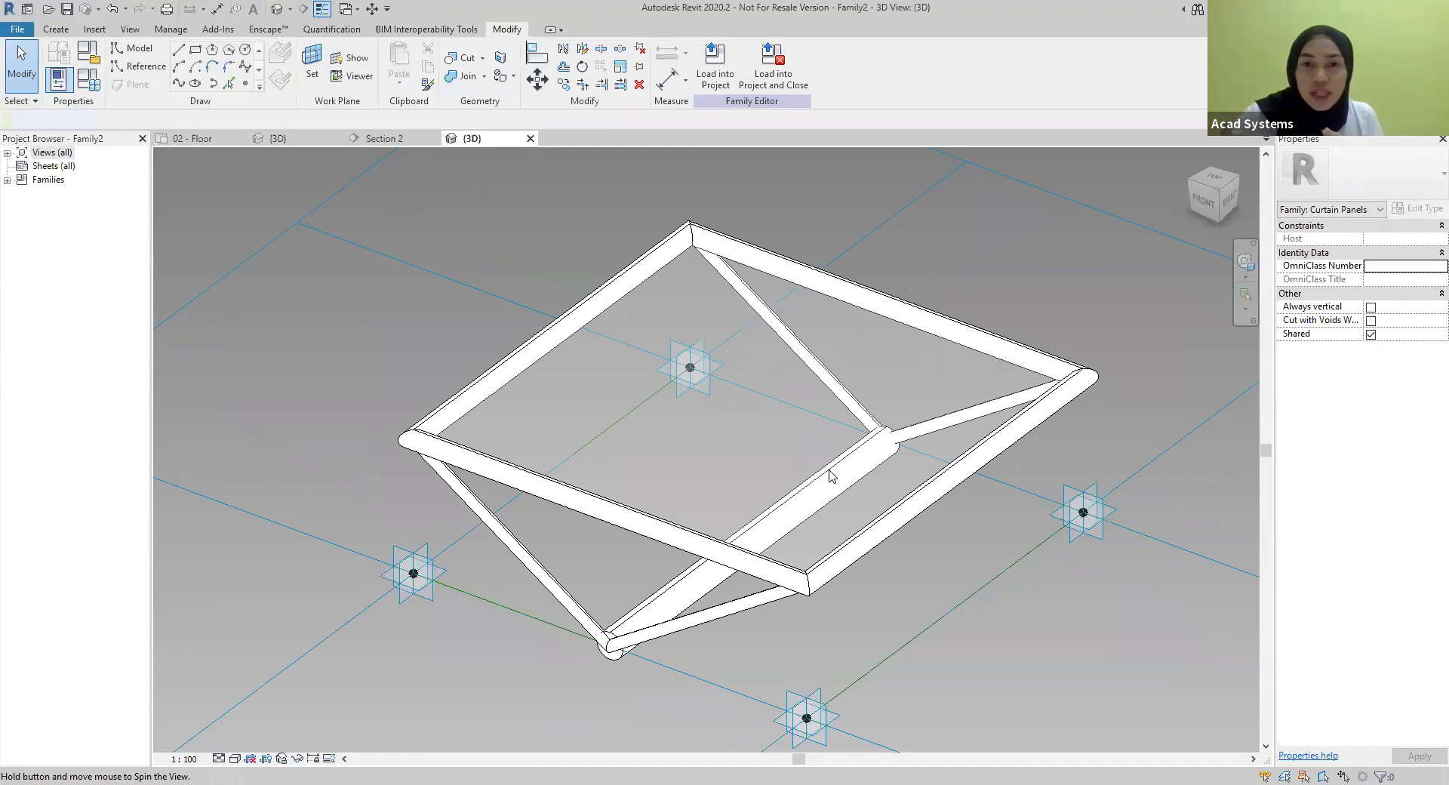
key("Tab")
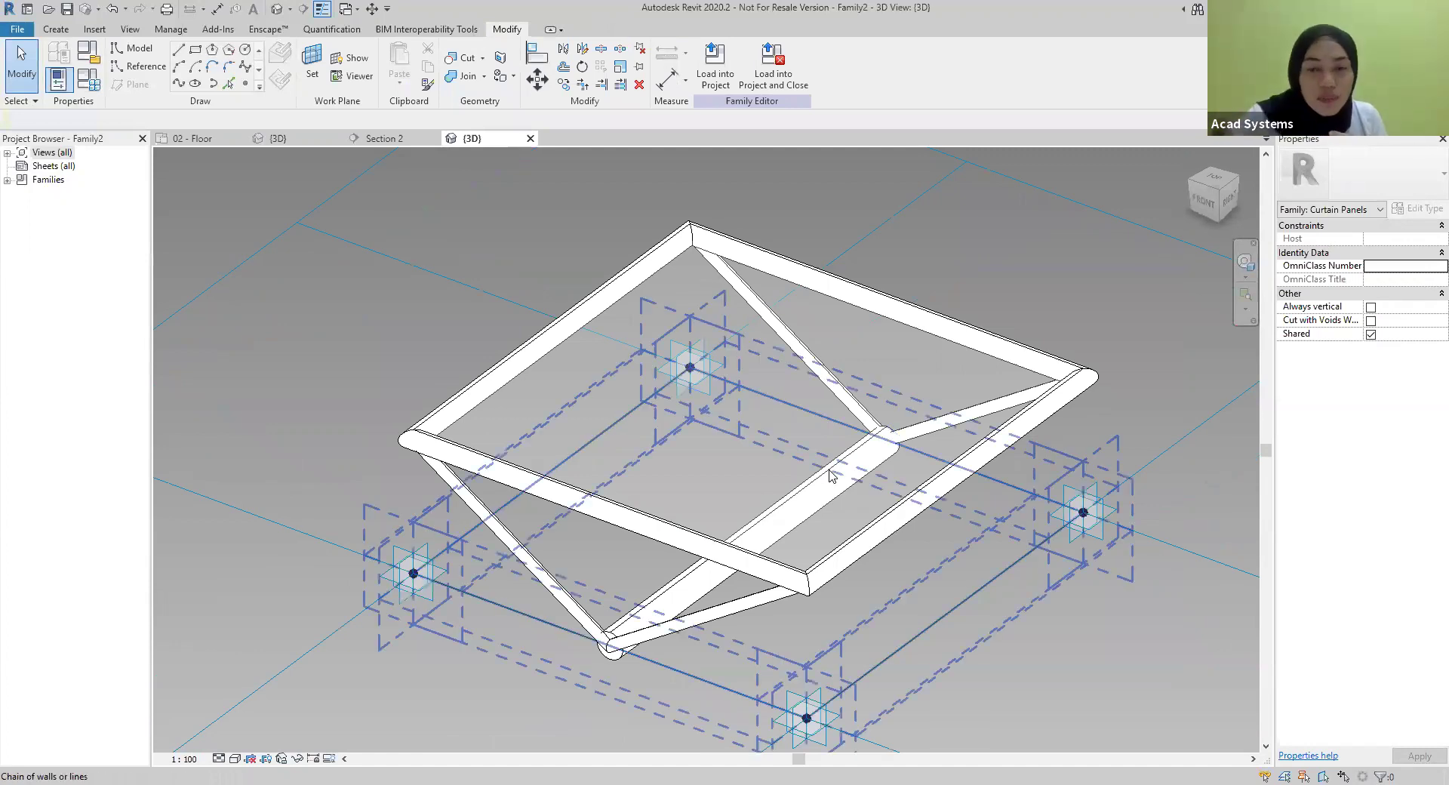
key("Tab")
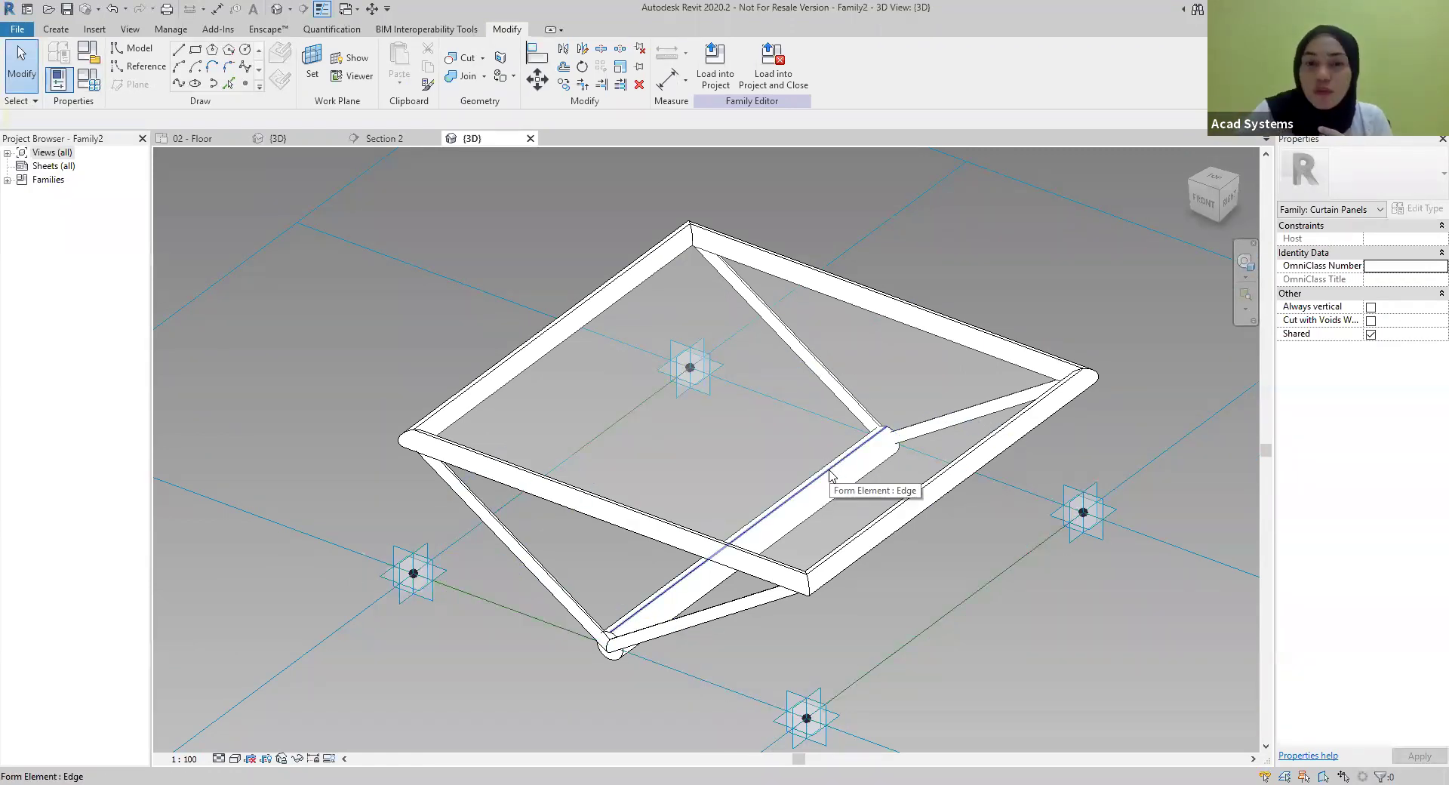
left_click(778, 73)
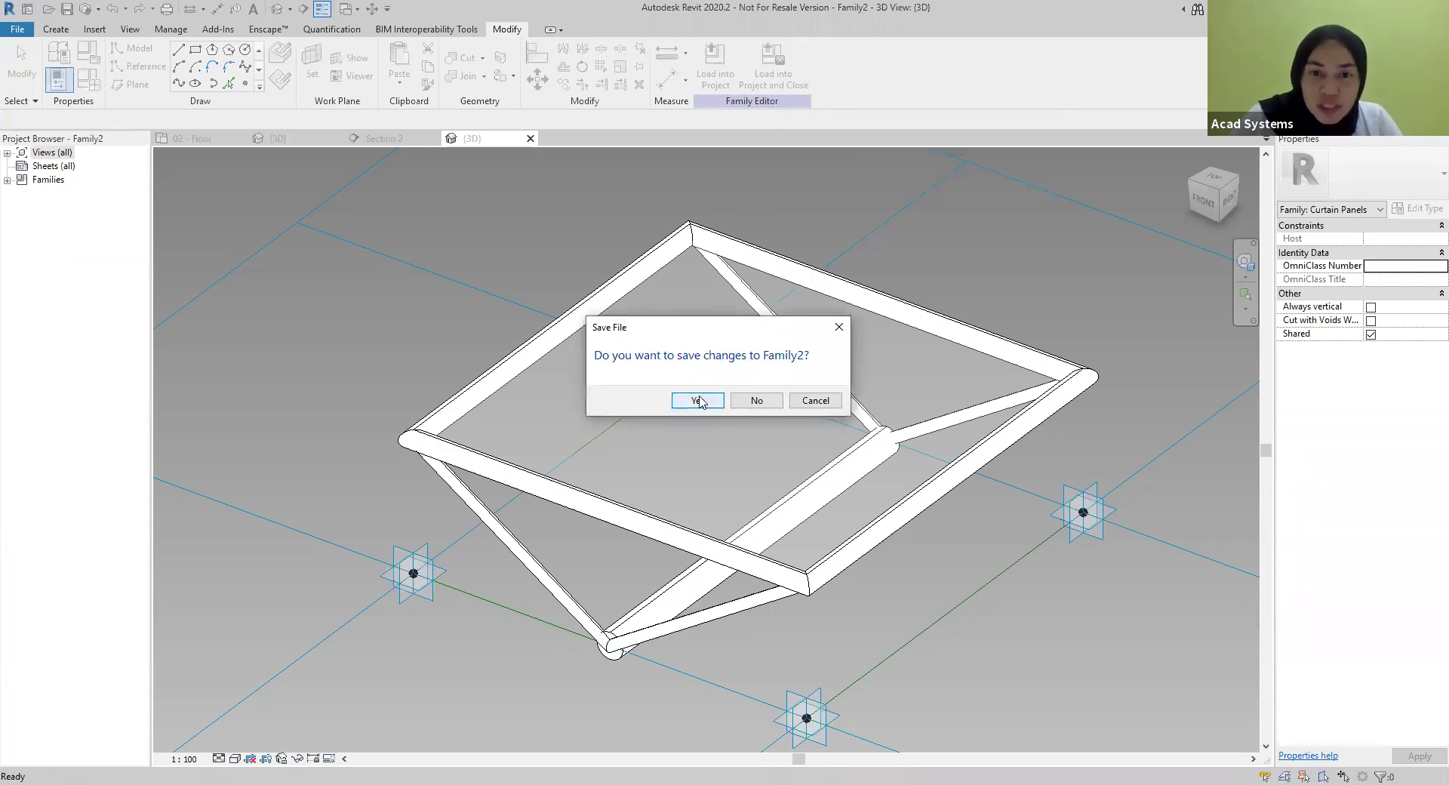
key("Return")
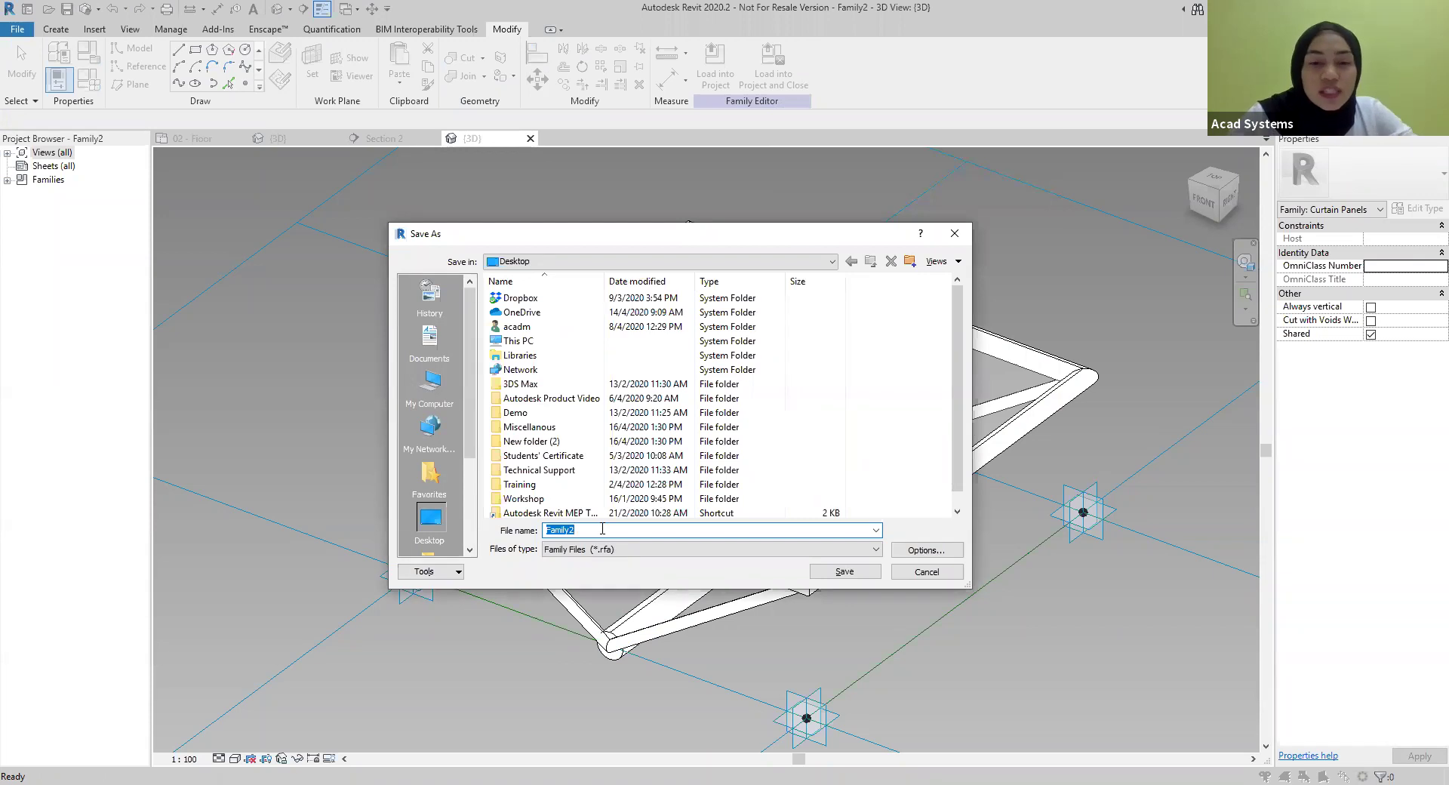
key("Home")
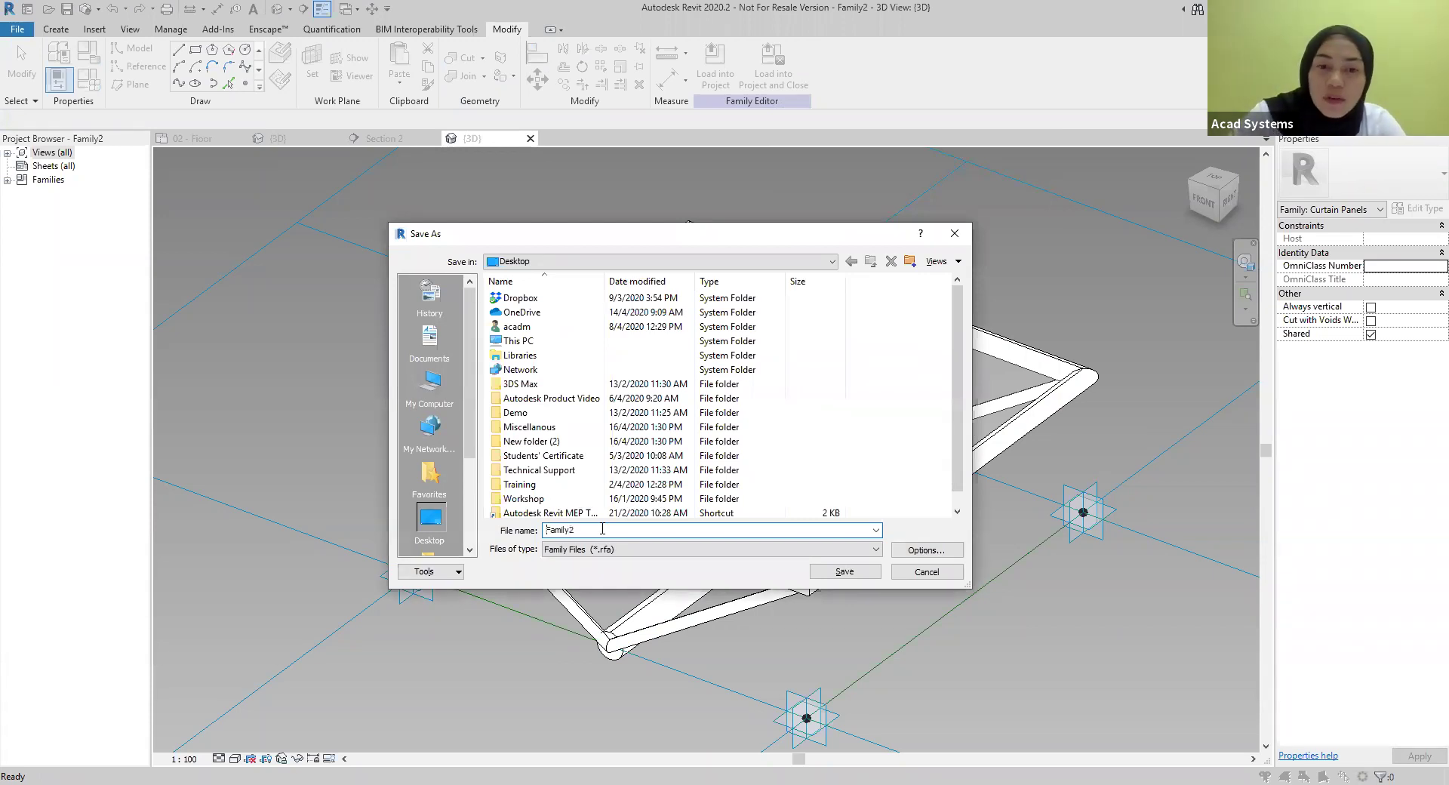
double_click(602, 528)
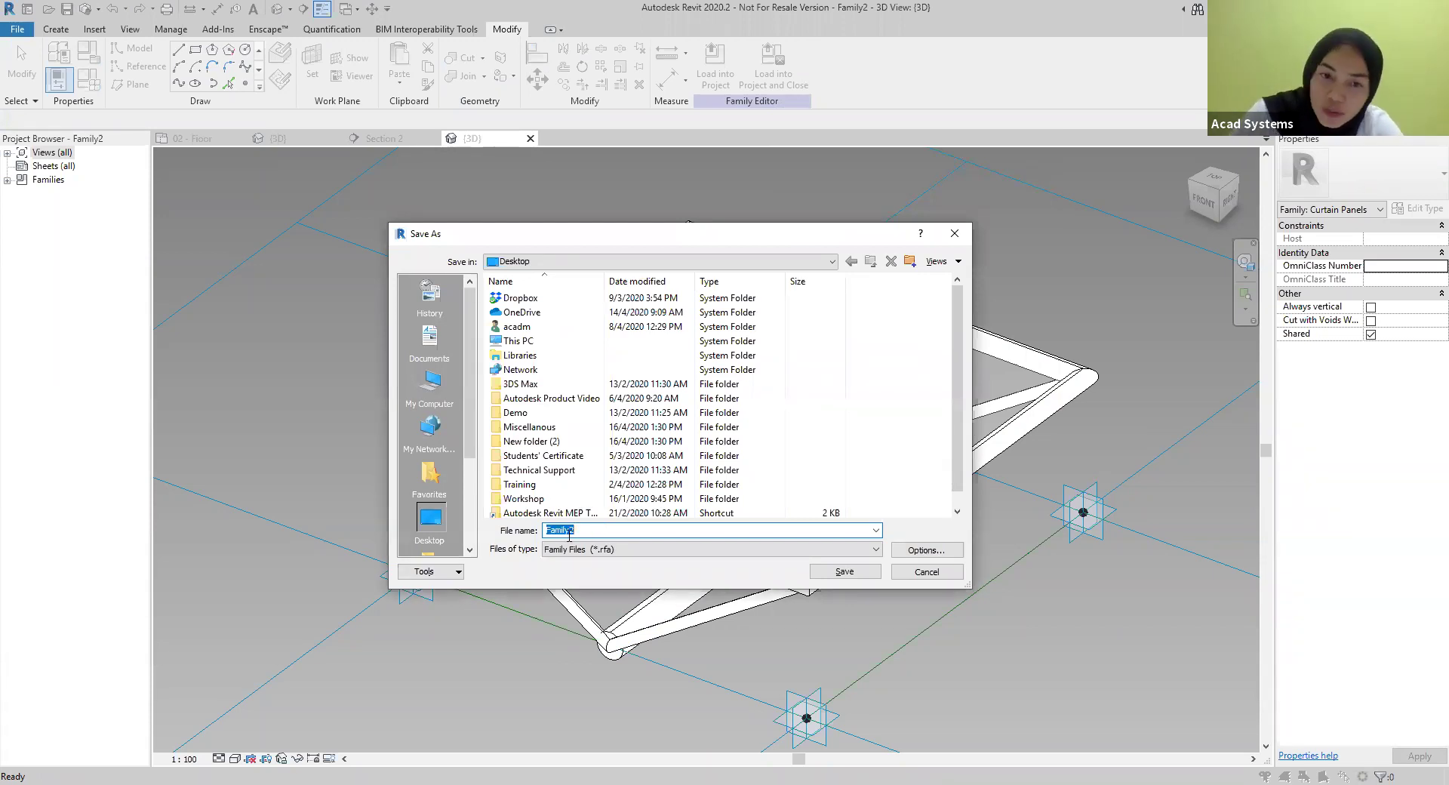
left_click(571, 530)
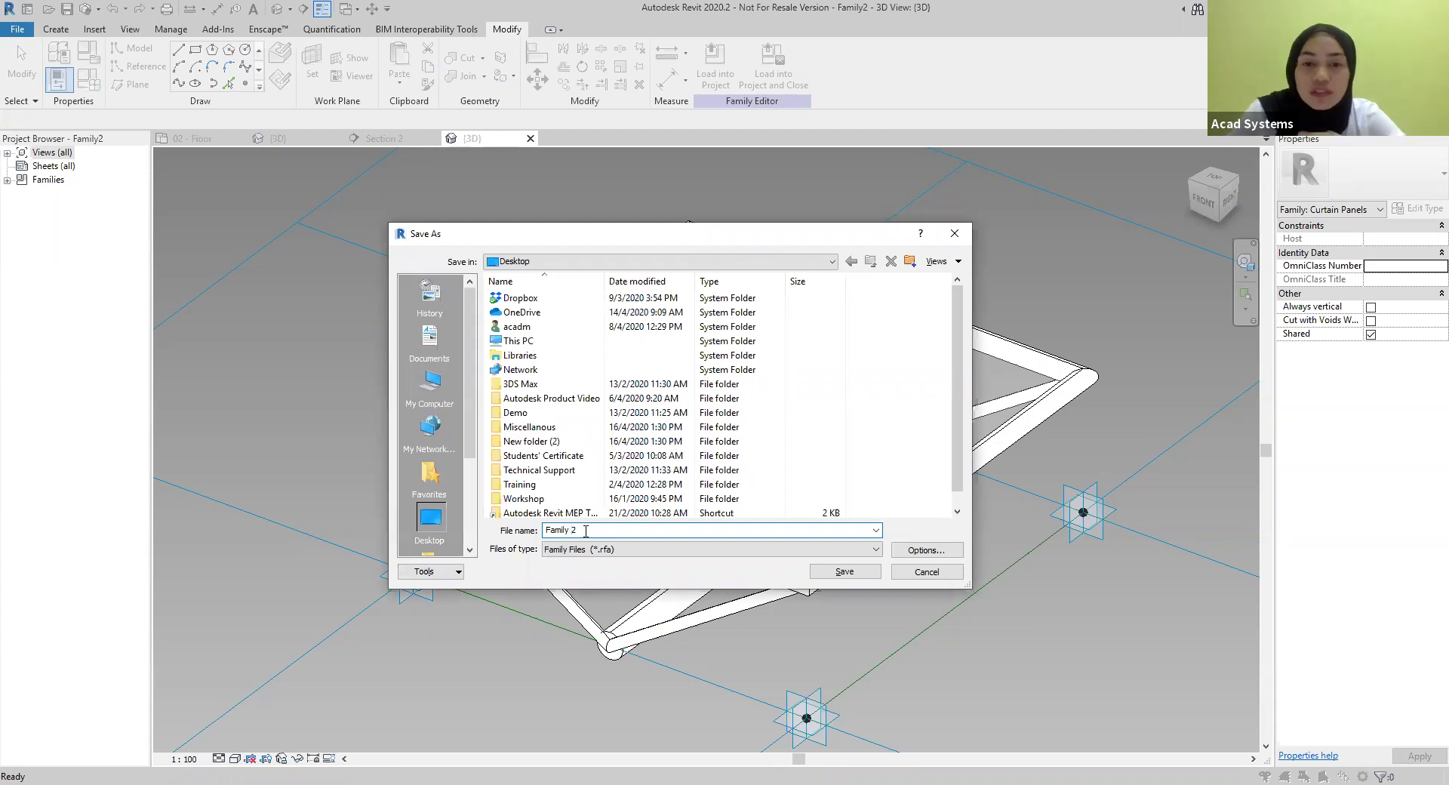
left_click(537, 261)
left_click(521, 273)
left_click(854, 571)
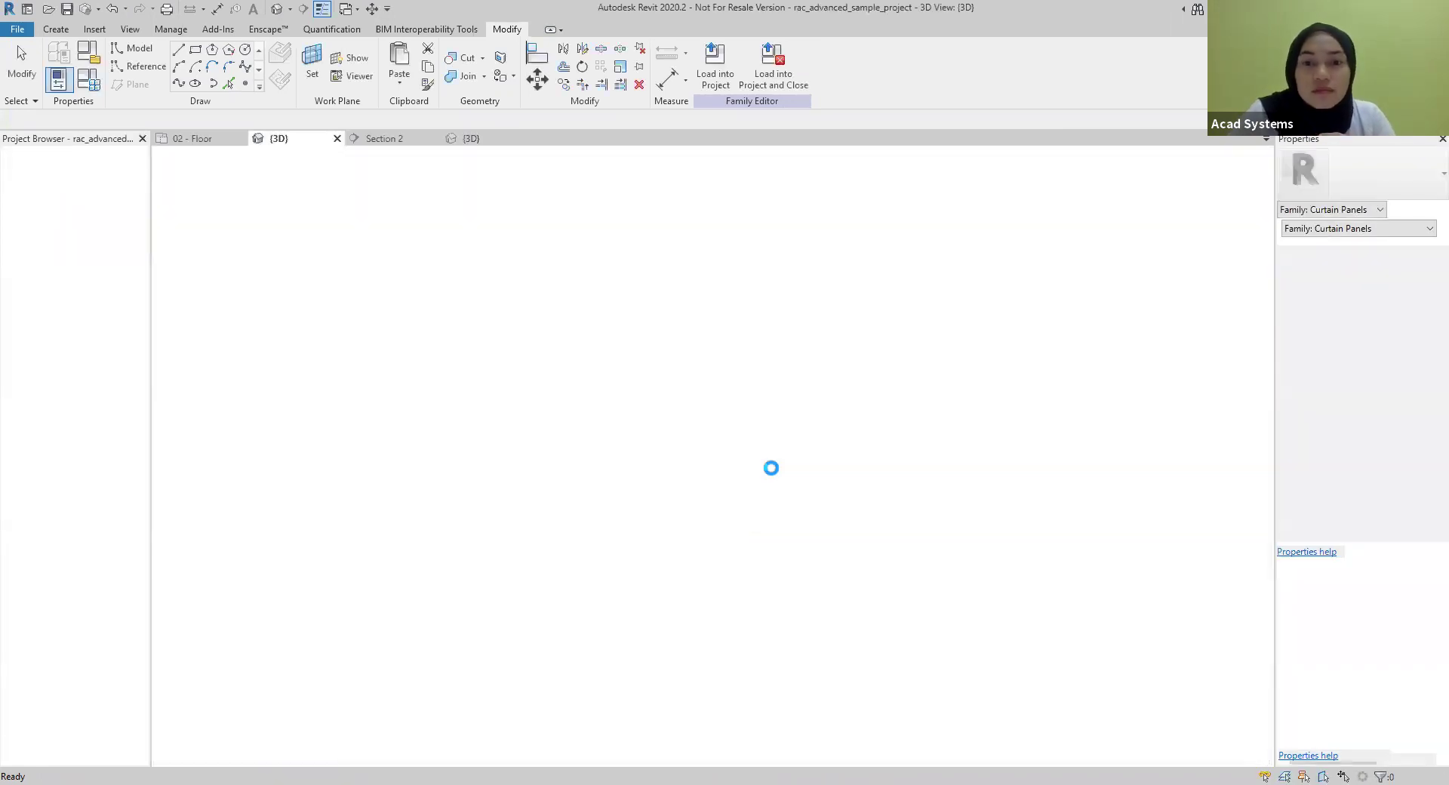
Apply the Family 2 rectangle panel to the roof mass's divided surface in the {3D} view and clear the selection
middle_click_drag(313, 495, 283, 454)
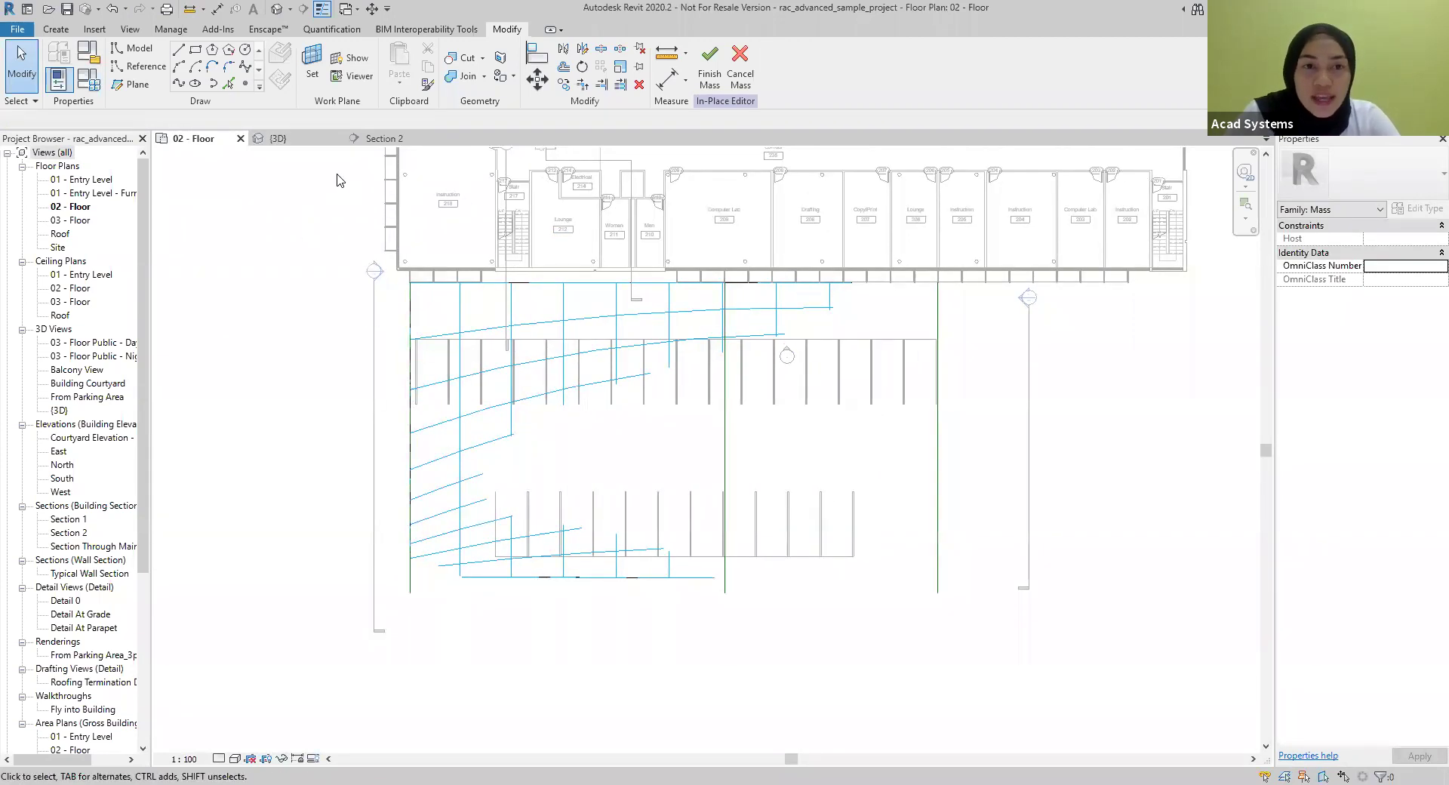
left_click(299, 141)
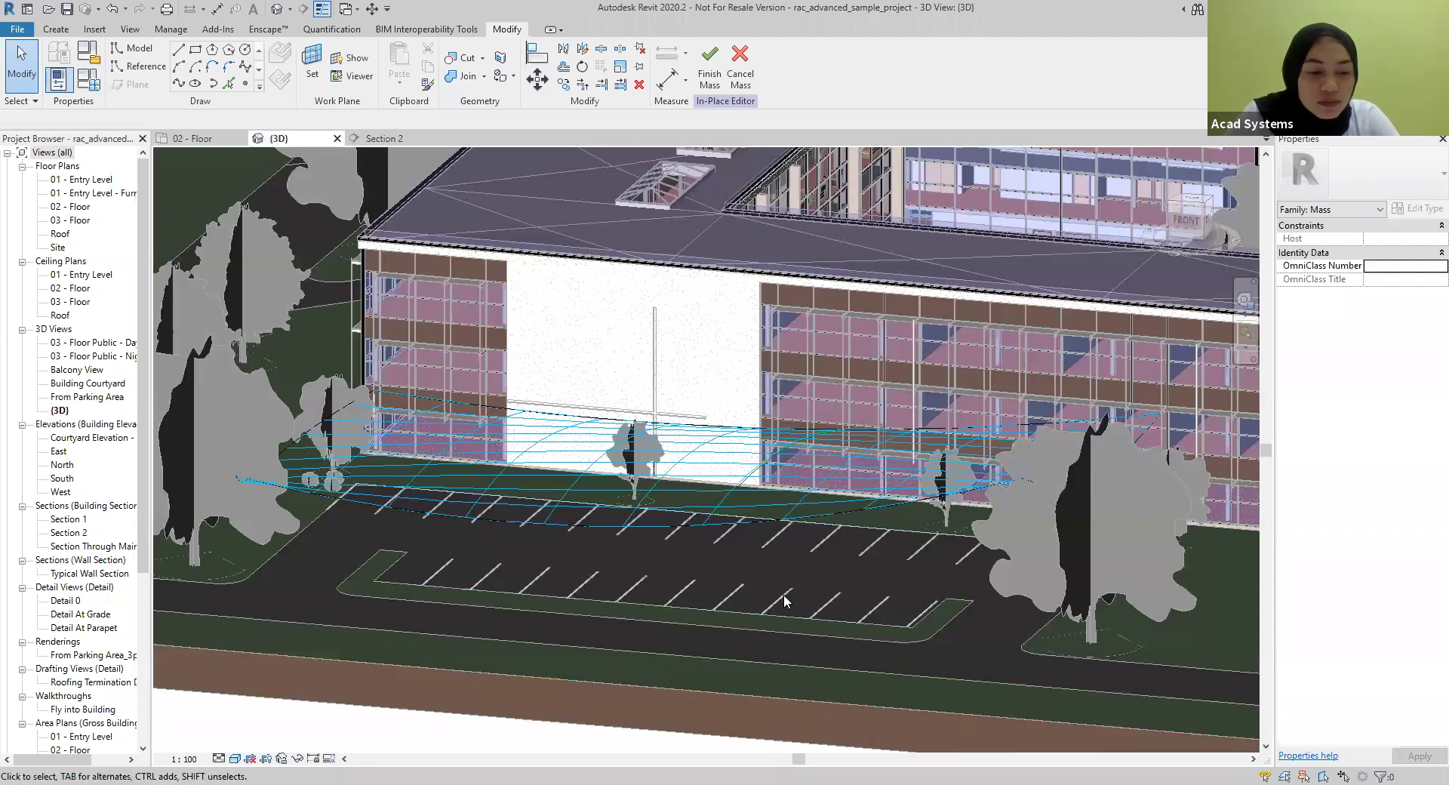
middle_click_drag(798, 604, 742, 500, "shift")
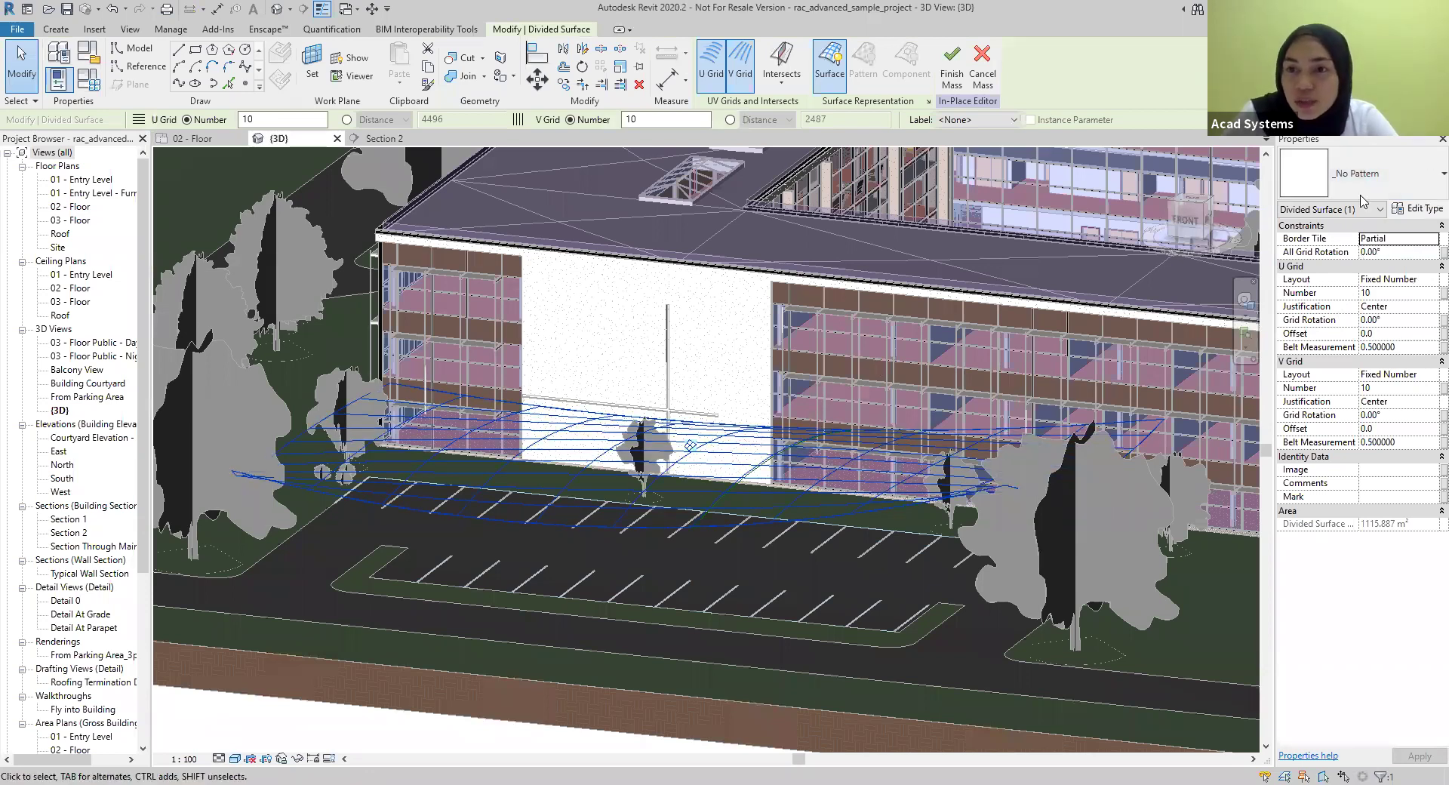
left_click(1428, 187)
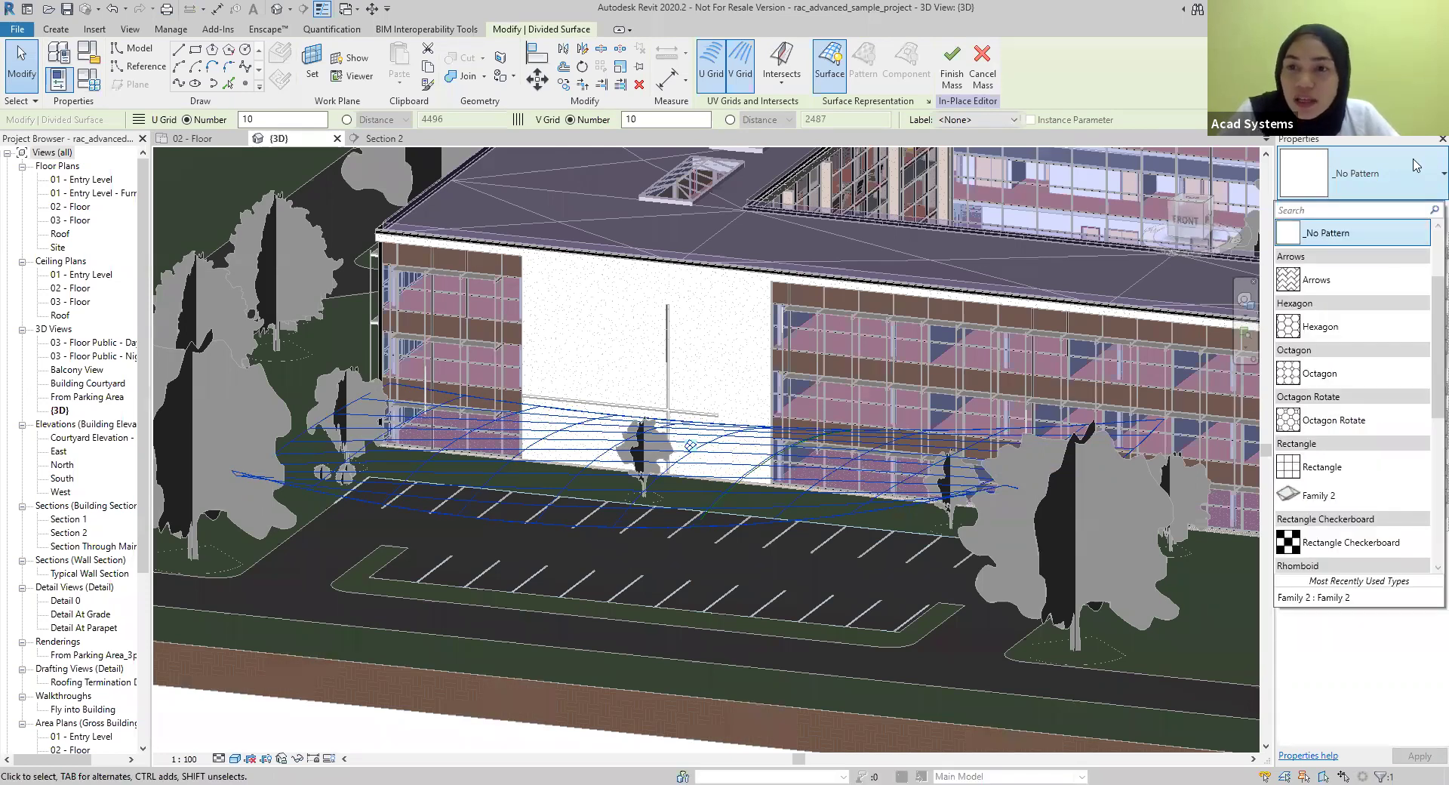
left_click(1313, 597)
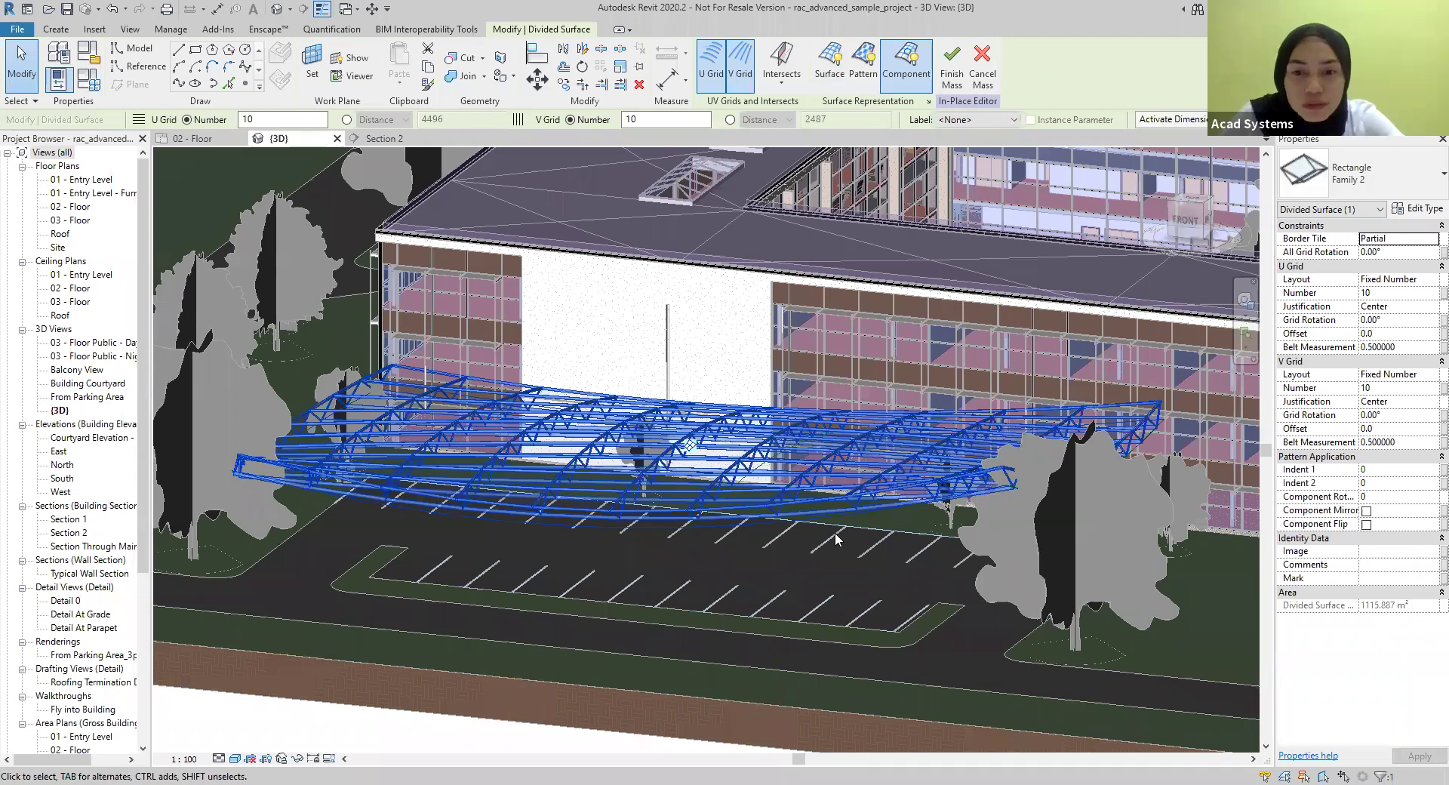
left_click(965, 577)
Examine the panelled roof canopy in front of the building from several angles and distances
middle_click_drag(963, 573, 944, 517, "shift")
scroll(944, 517, "down", 3)
middle_click_drag(790, 582, 831, 514, "shift")
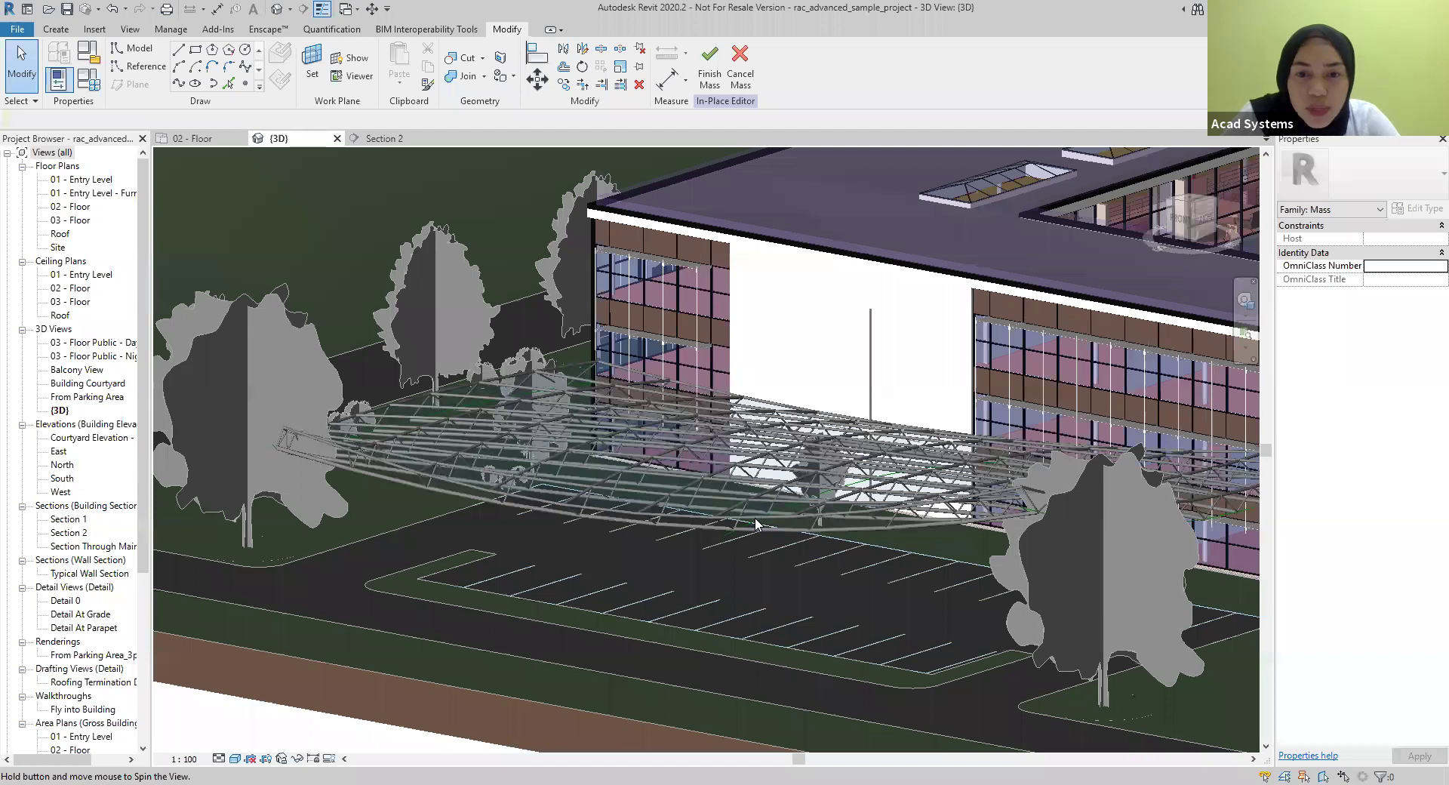
scroll(716, 545, "up", 3)
scroll(732, 559, "up", 2)
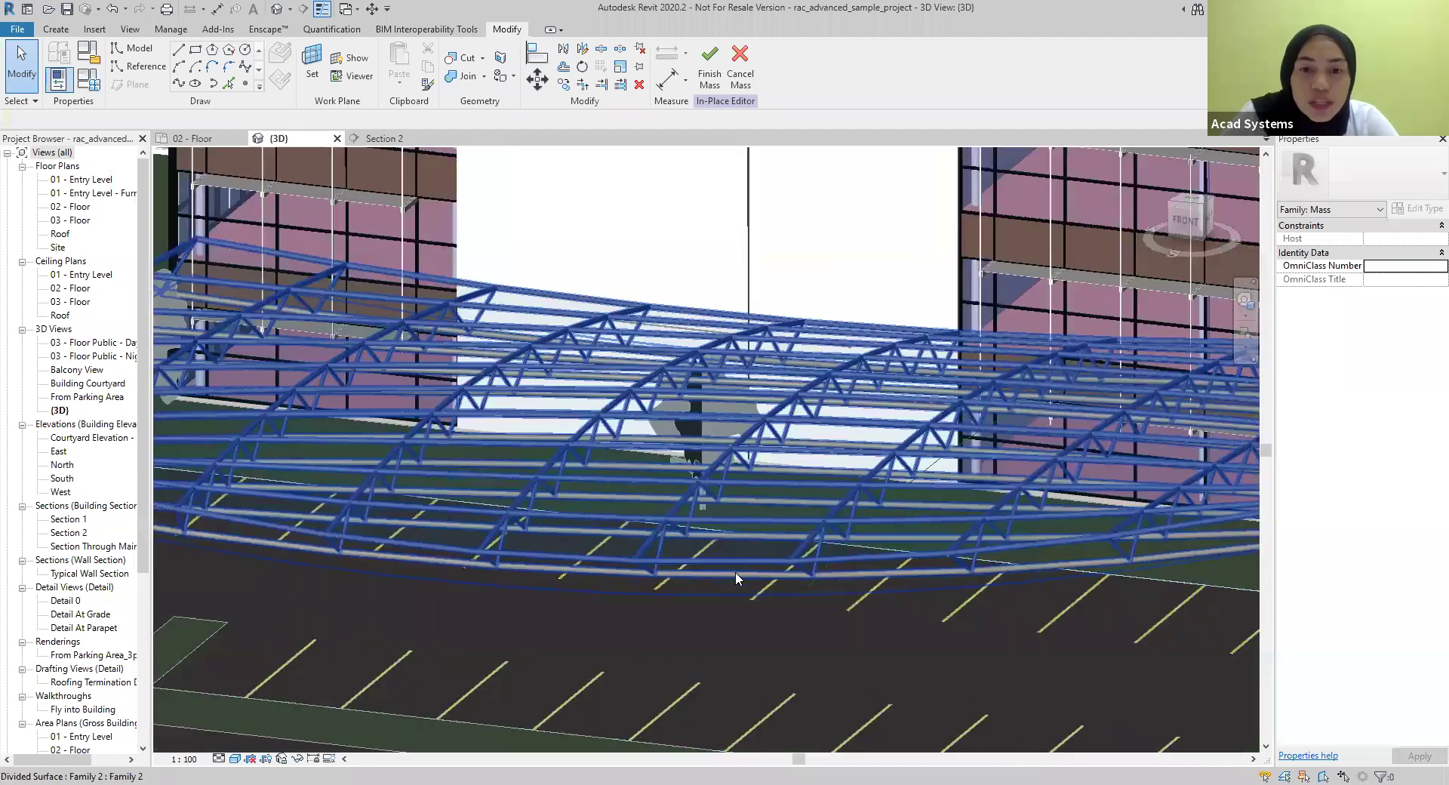
scroll(731, 559, "down", 3)
scroll(713, 570, "down", 2)
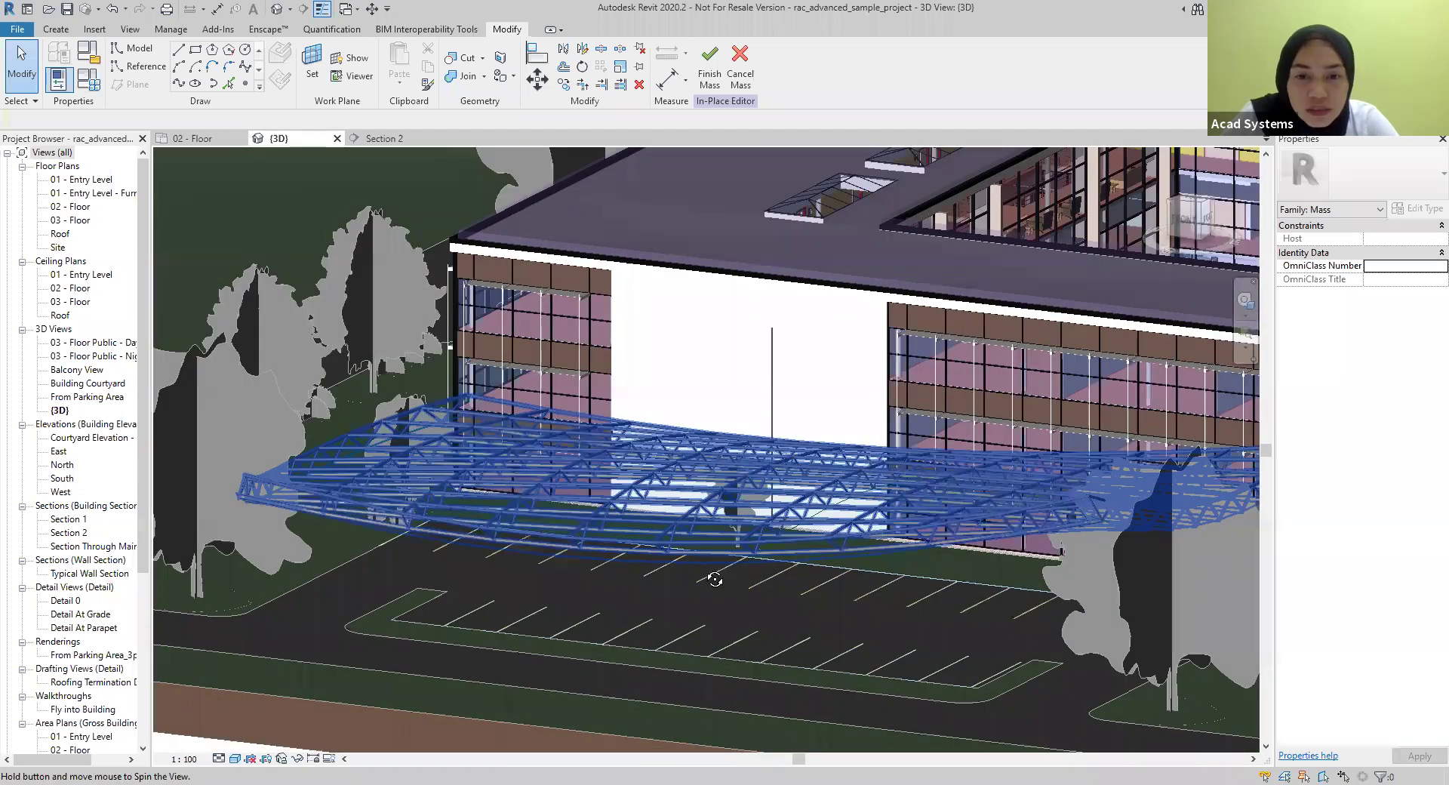
scroll(707, 573, "down", 2)
scroll(709, 580, "down", 2)
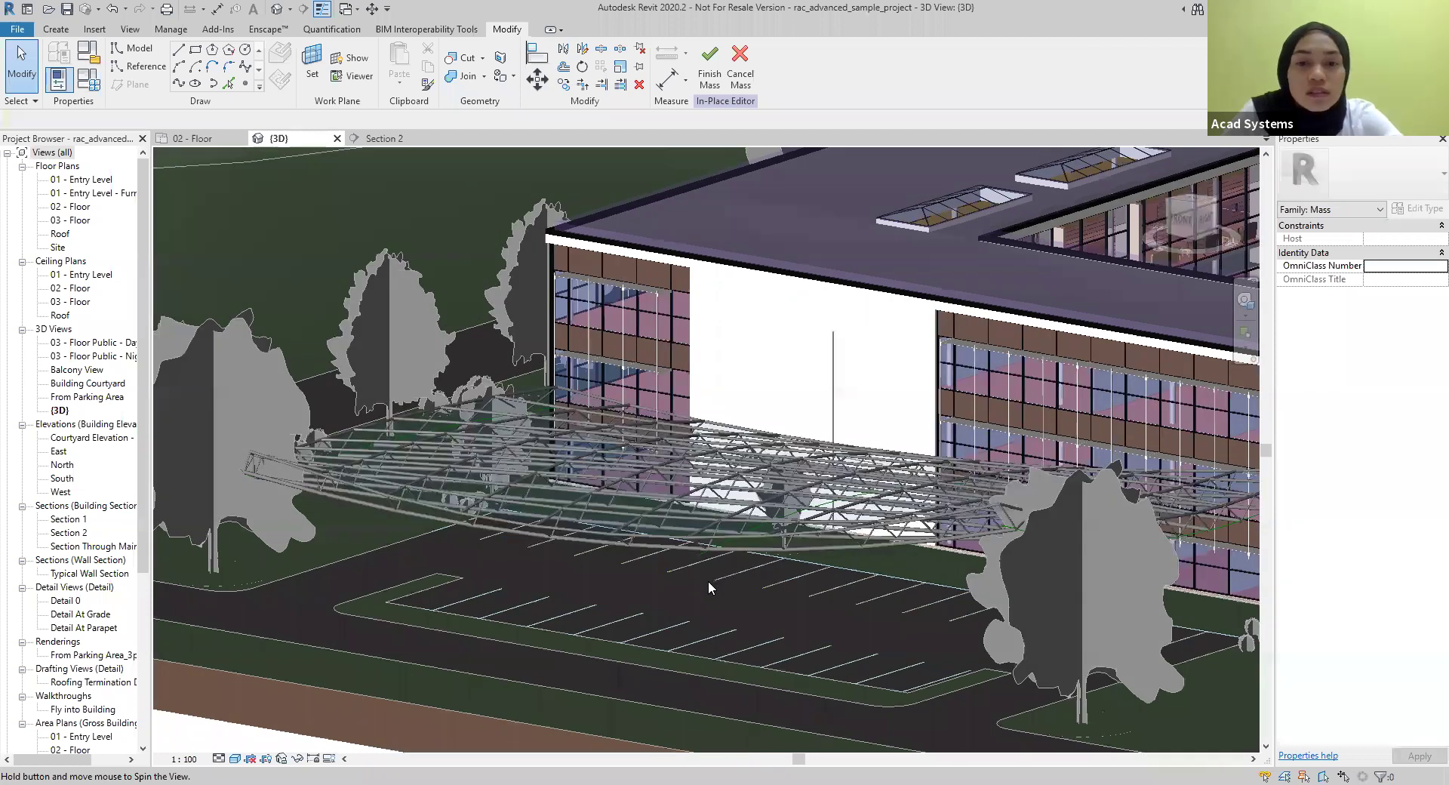
middle_click_drag(719, 603, 699, 593, "shift")
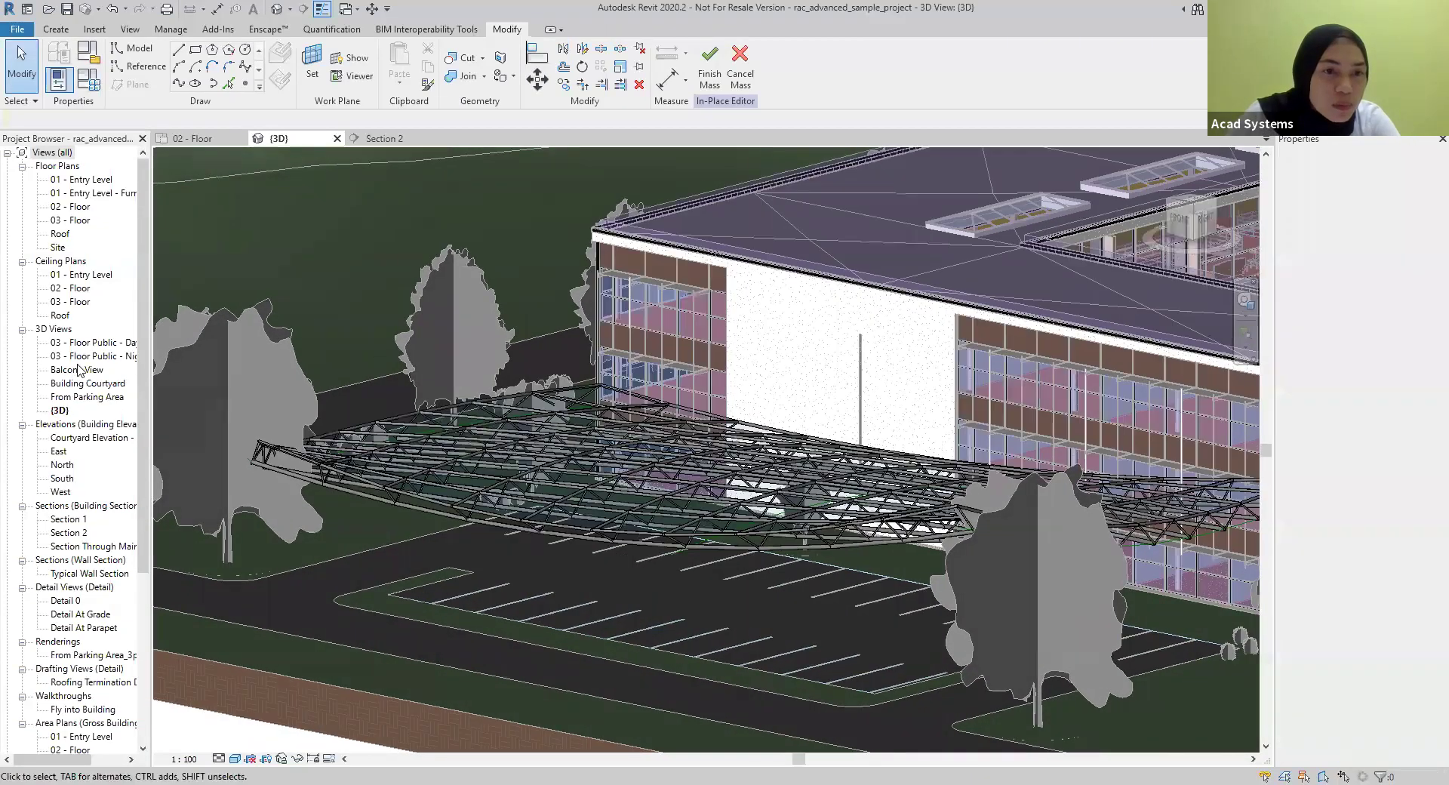
Place four M_RPC Female entourage figures of type Florence on level 01 - Entry Level across the parking area
scroll(126, 400, "down", 6)
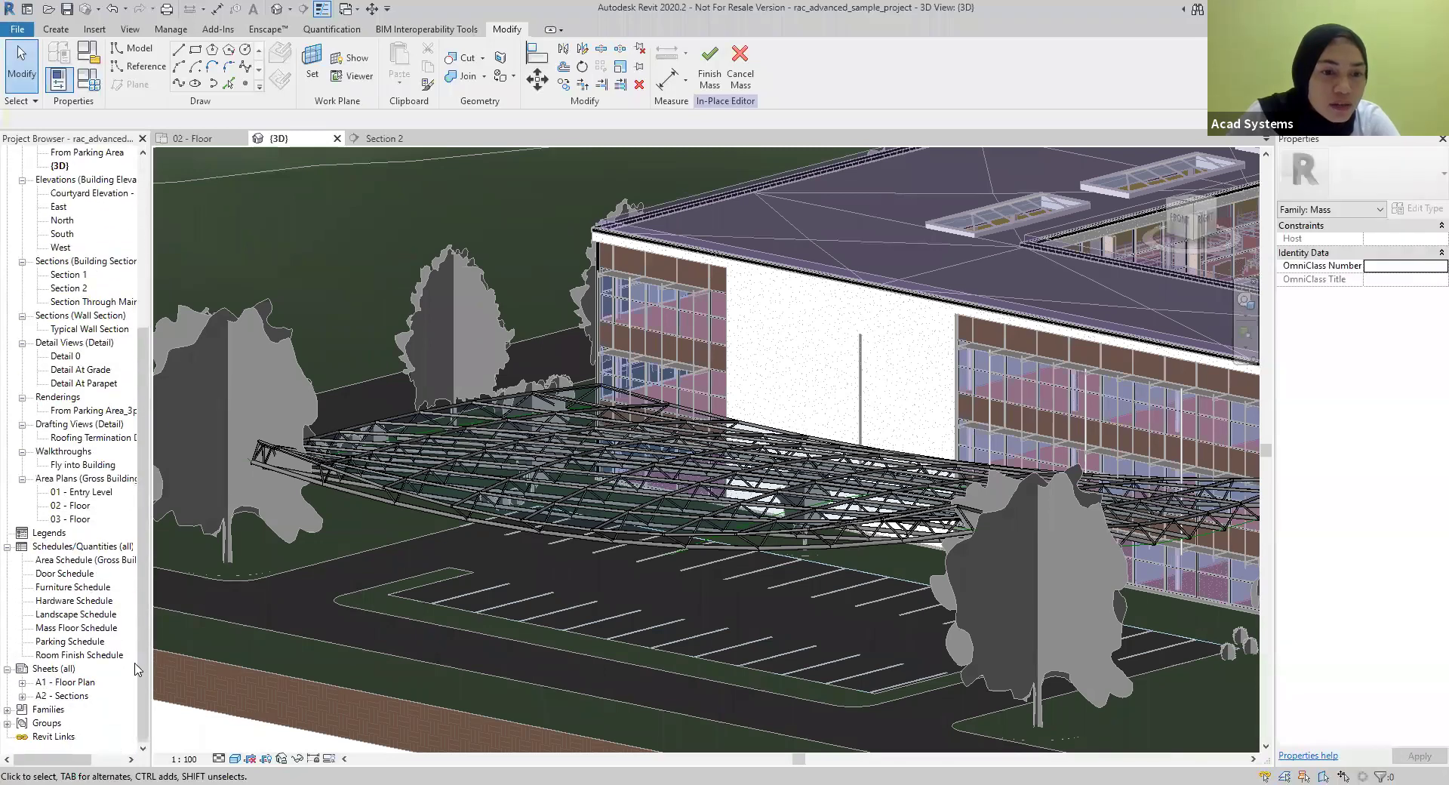
left_click(9, 710)
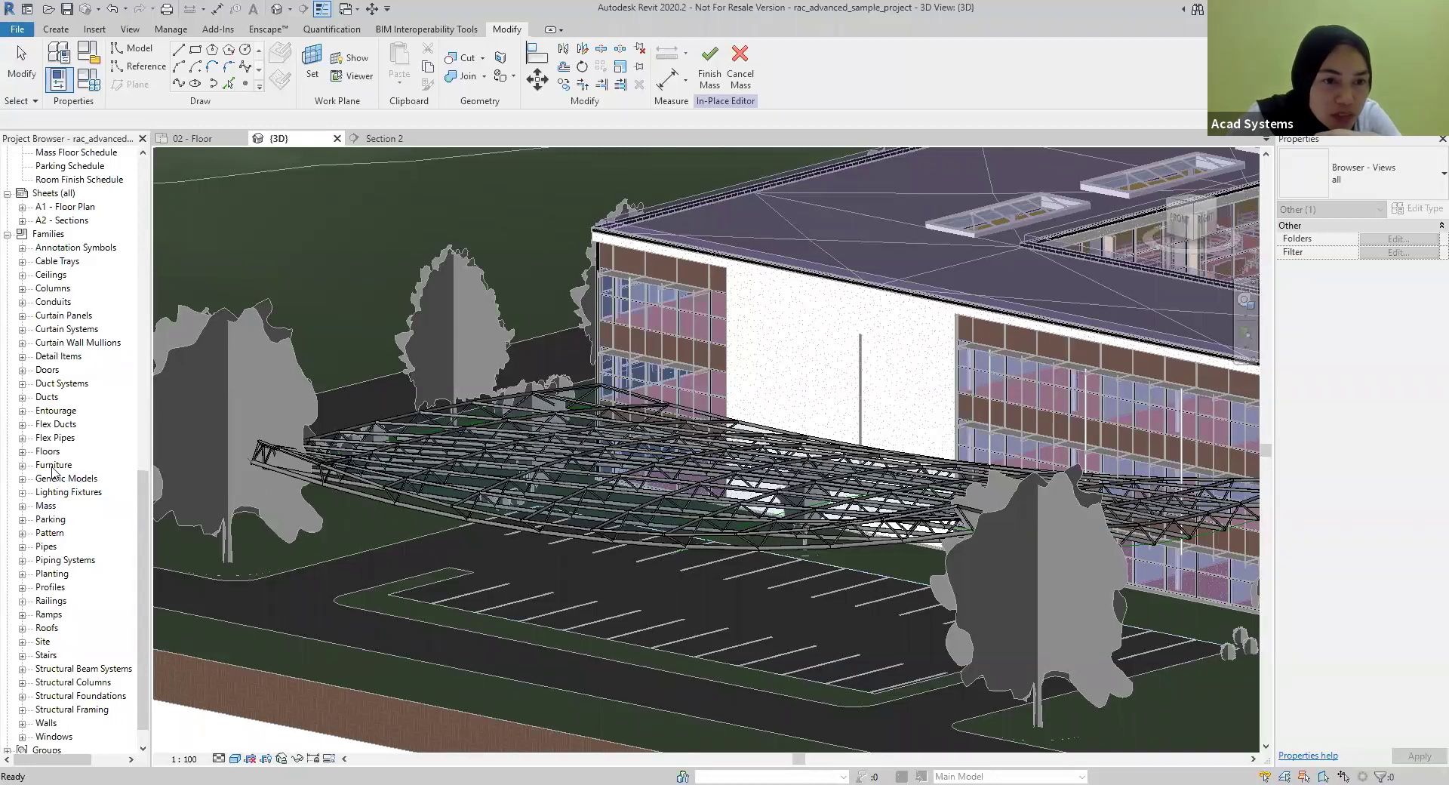
left_click(22, 411)
left_click(37, 425)
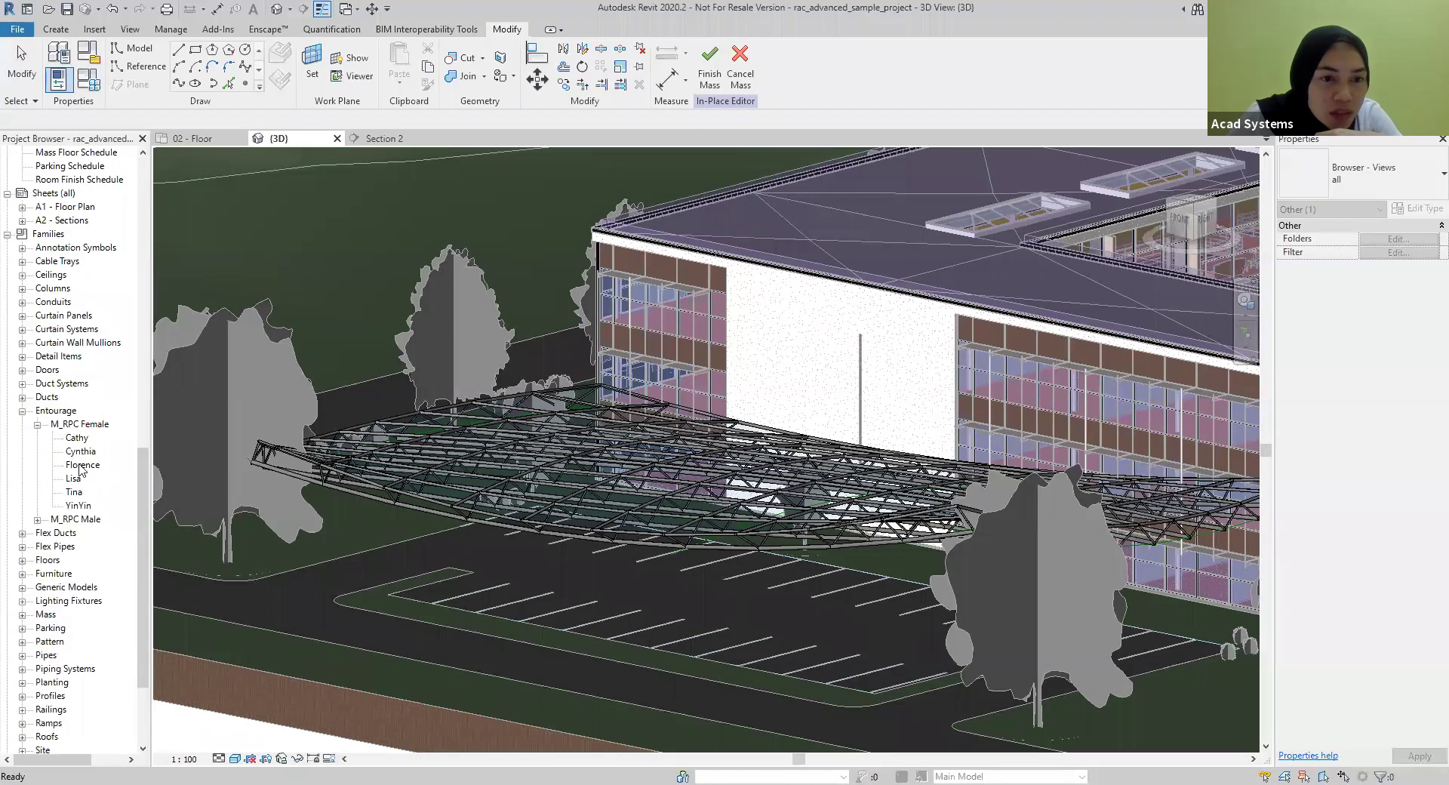
left_click(81, 466)
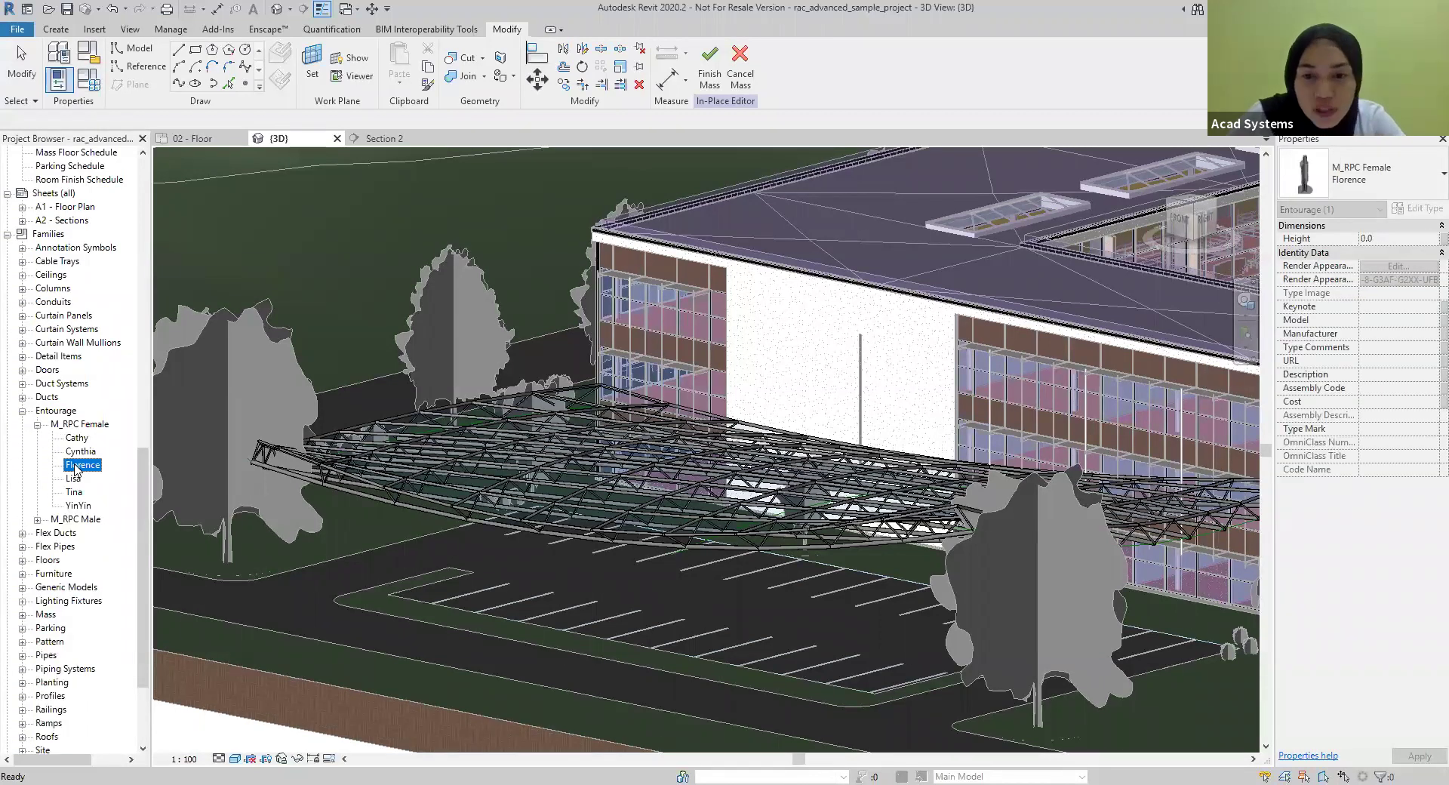
left_click_drag(76, 469, 852, 619)
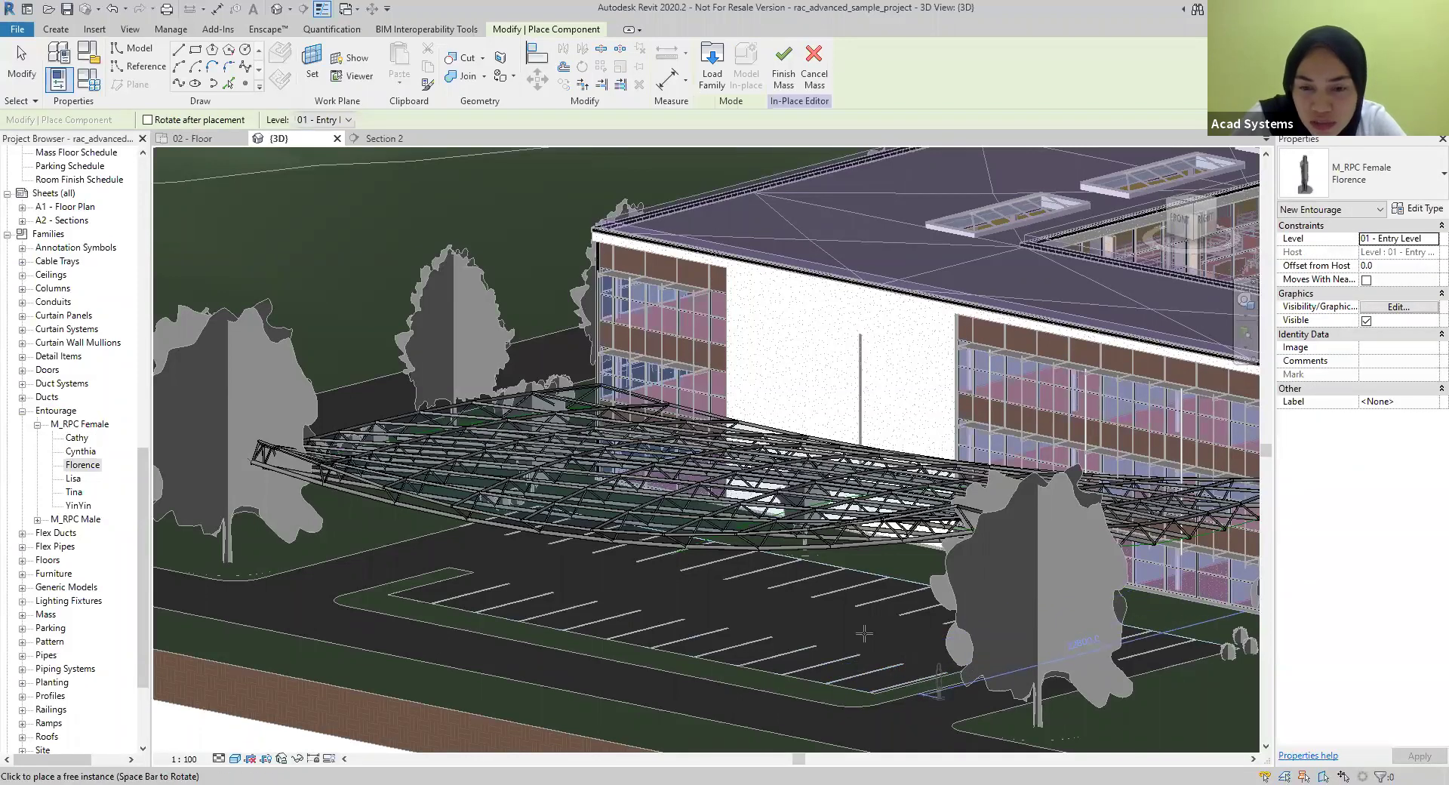
left_click(864, 634)
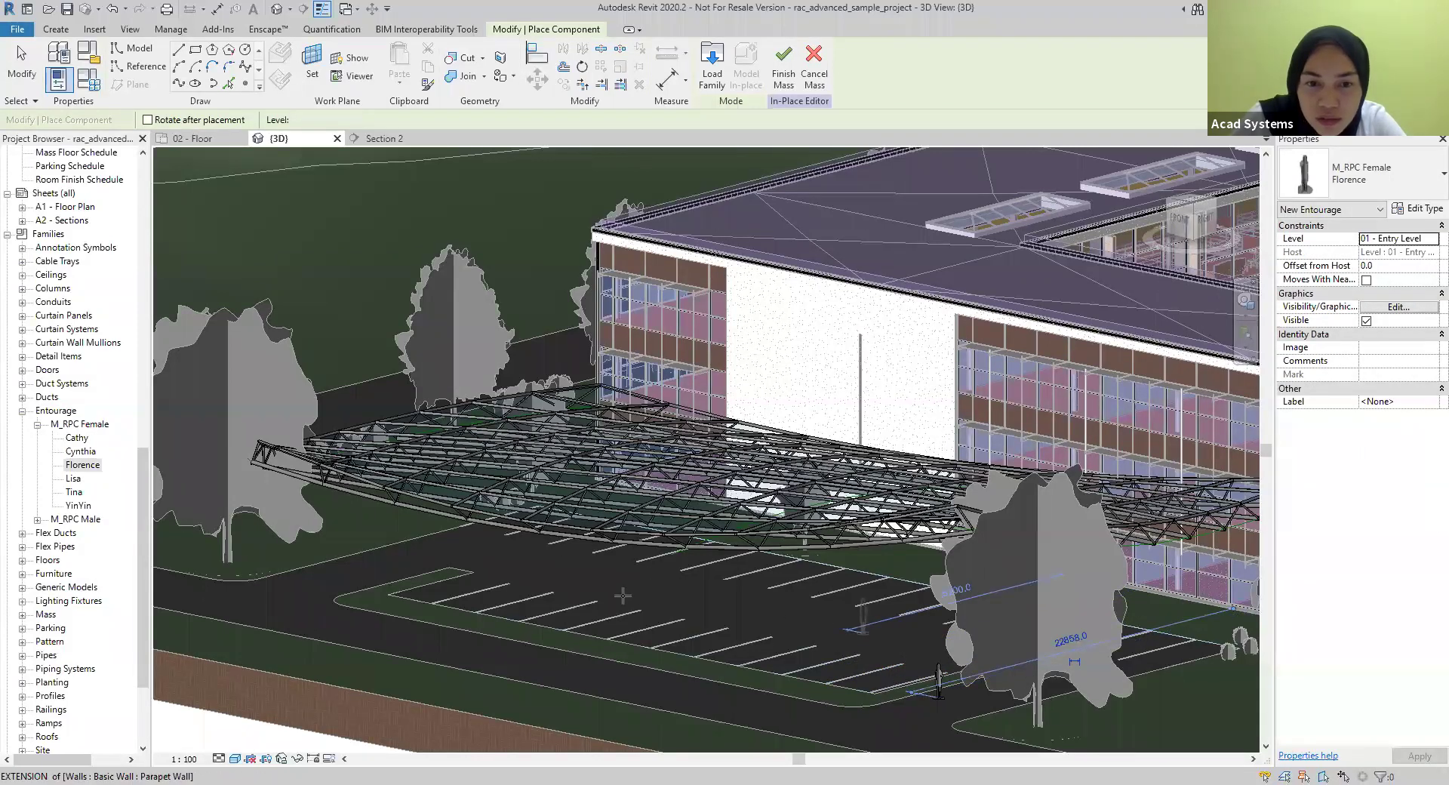
left_click(576, 596)
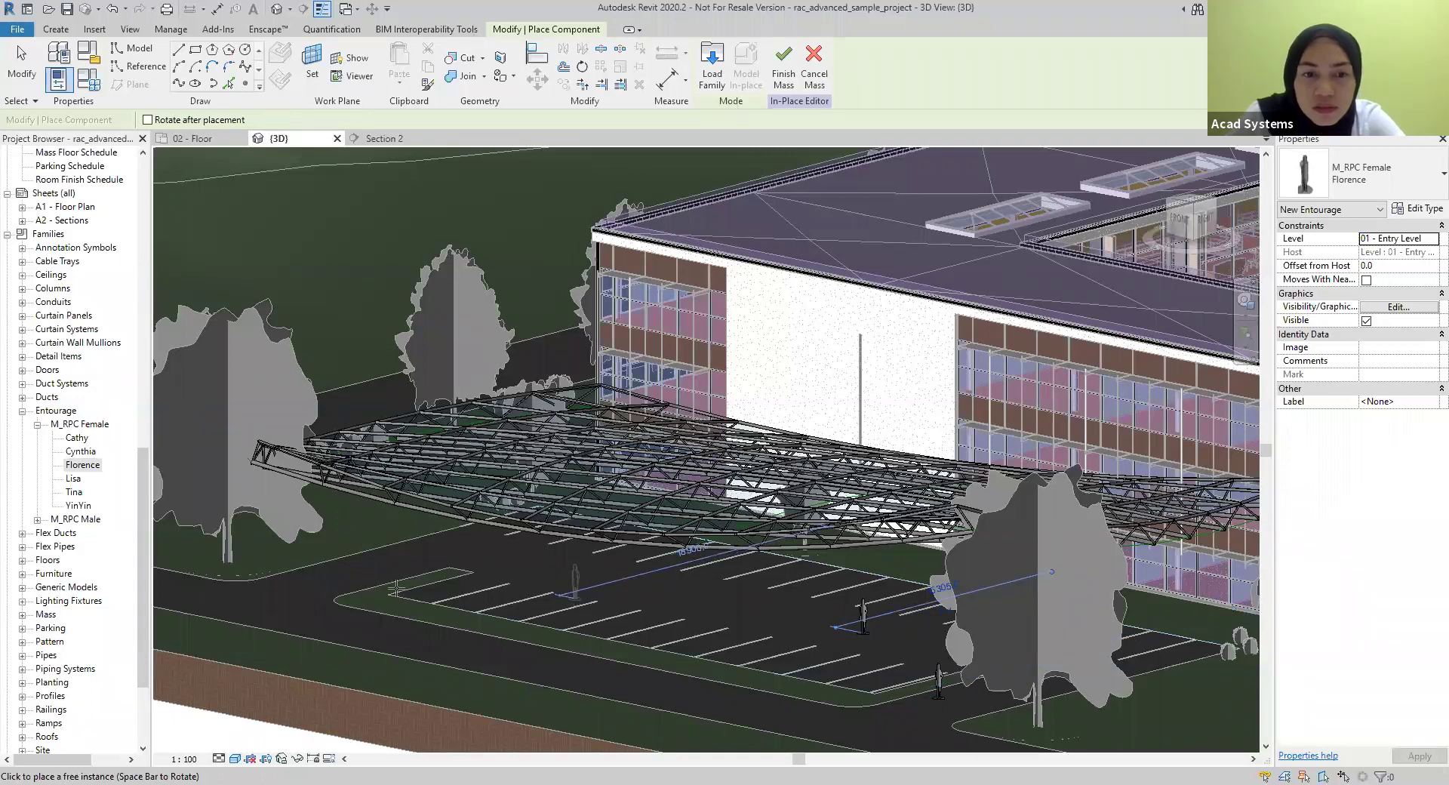
left_click(340, 575)
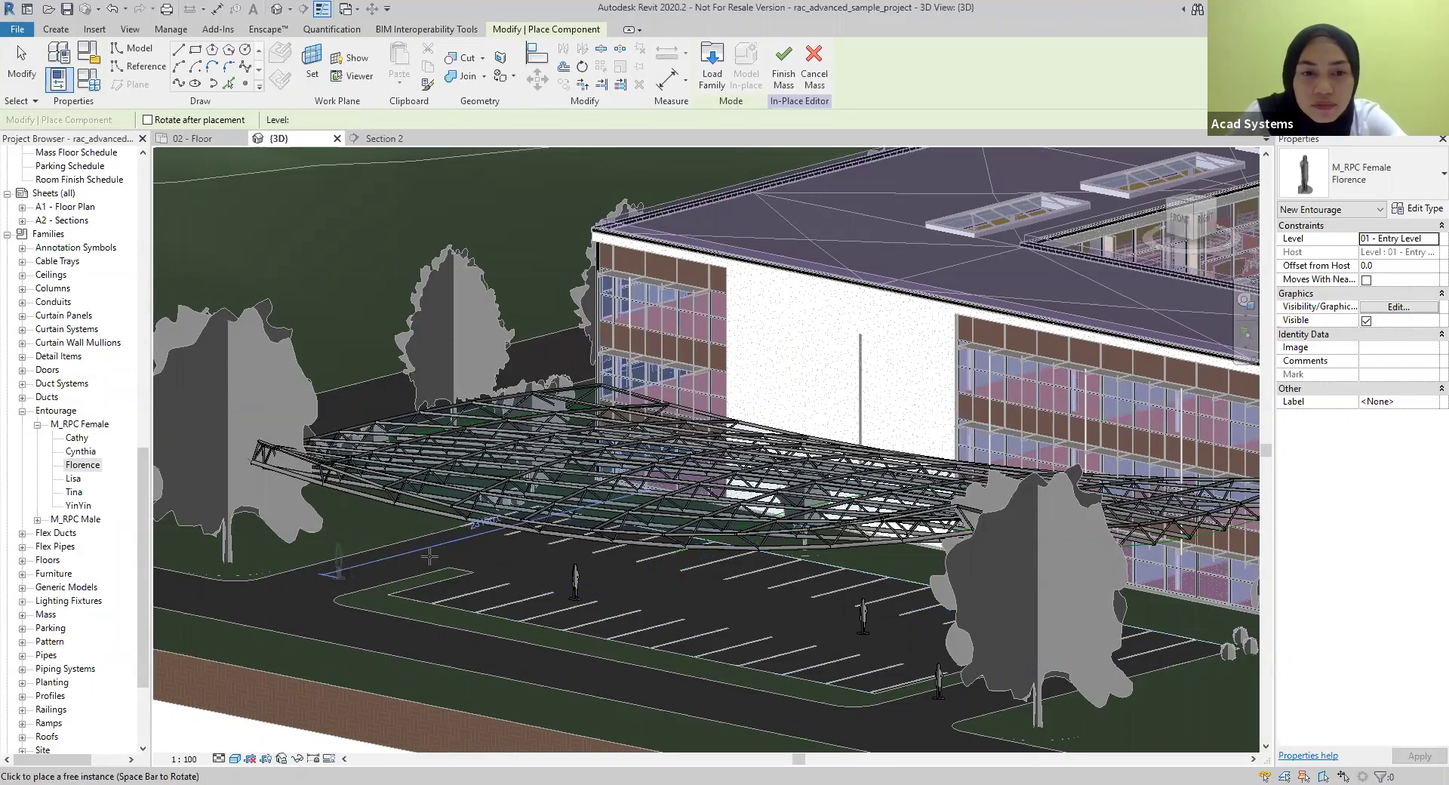
key("Escape")
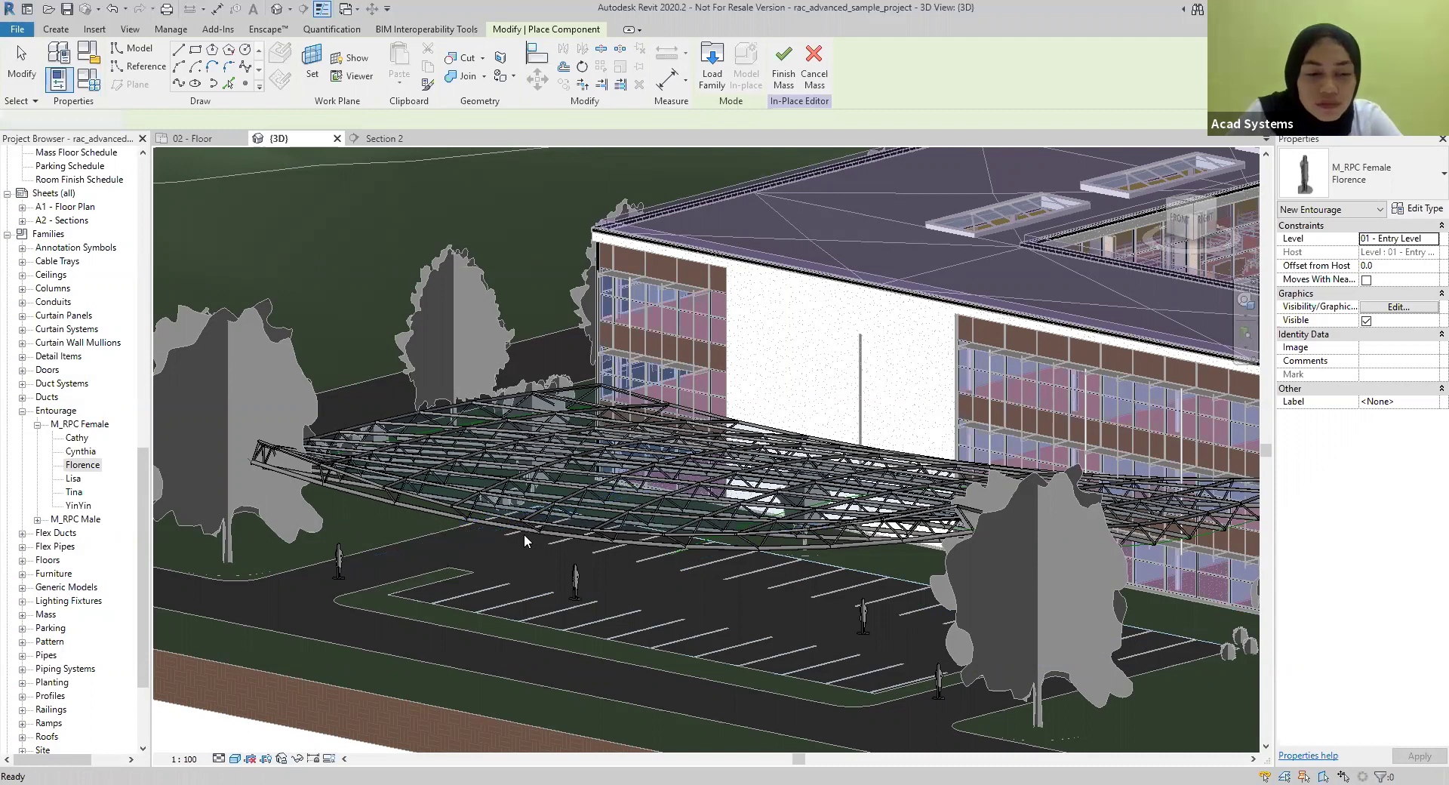
key("Escape")
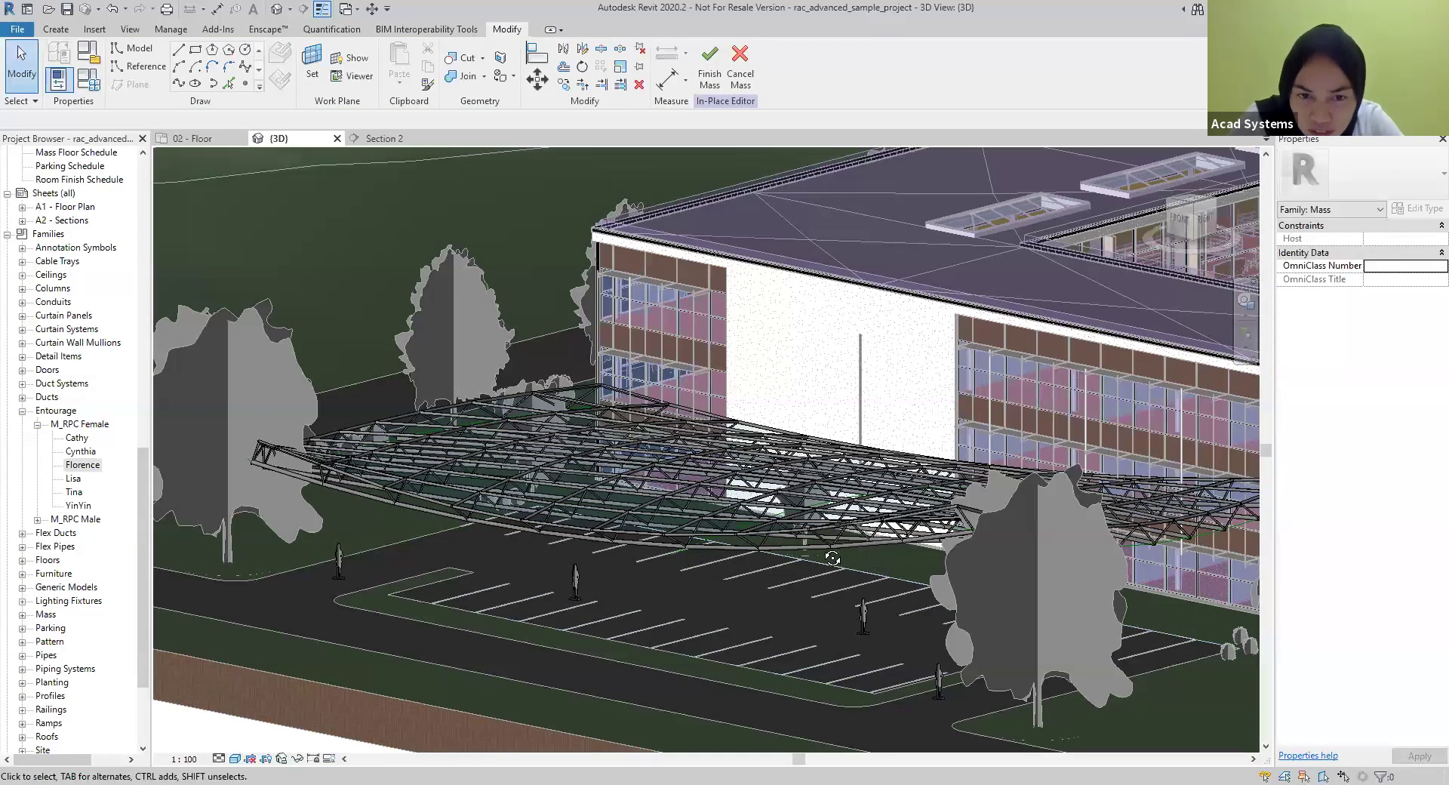
Examine the roof's scale against the placed figures from several sides and check the divided surface's properties
scroll(808, 484, "down", 3)
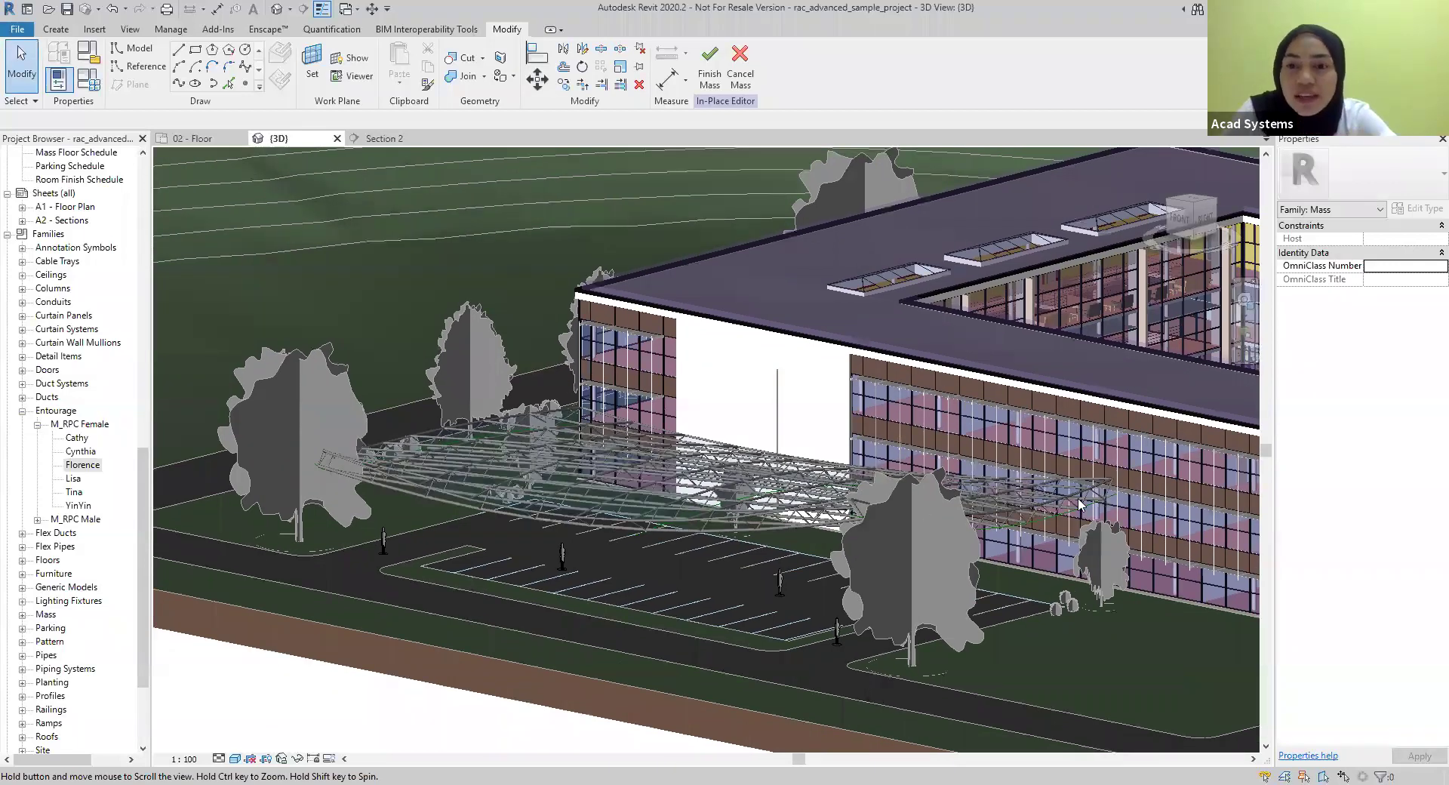
middle_click_drag(1054, 500, 1045, 506, "shift")
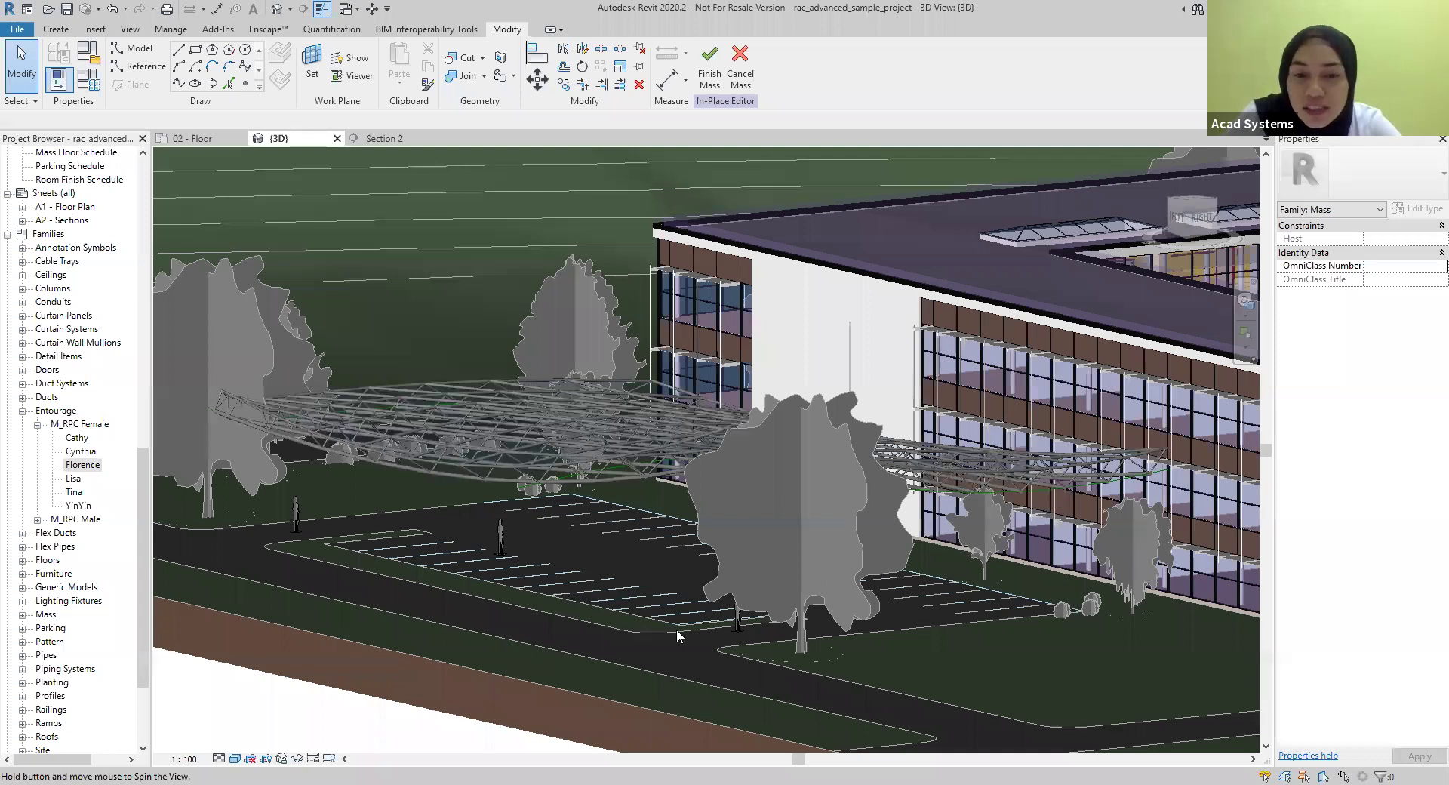
middle_click_drag(676, 635, 734, 623, "shift")
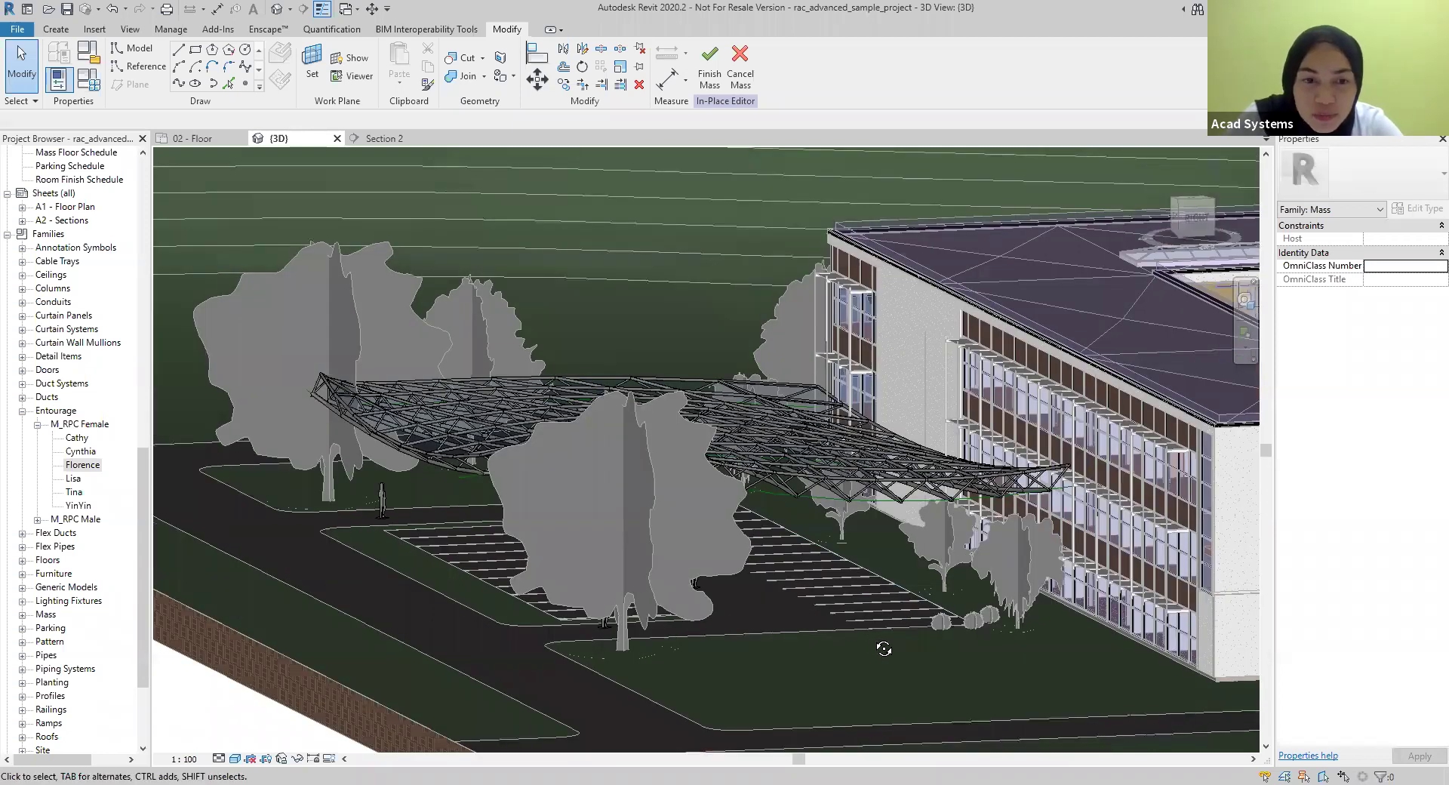
middle_click_drag(888, 631, 844, 639, "shift")
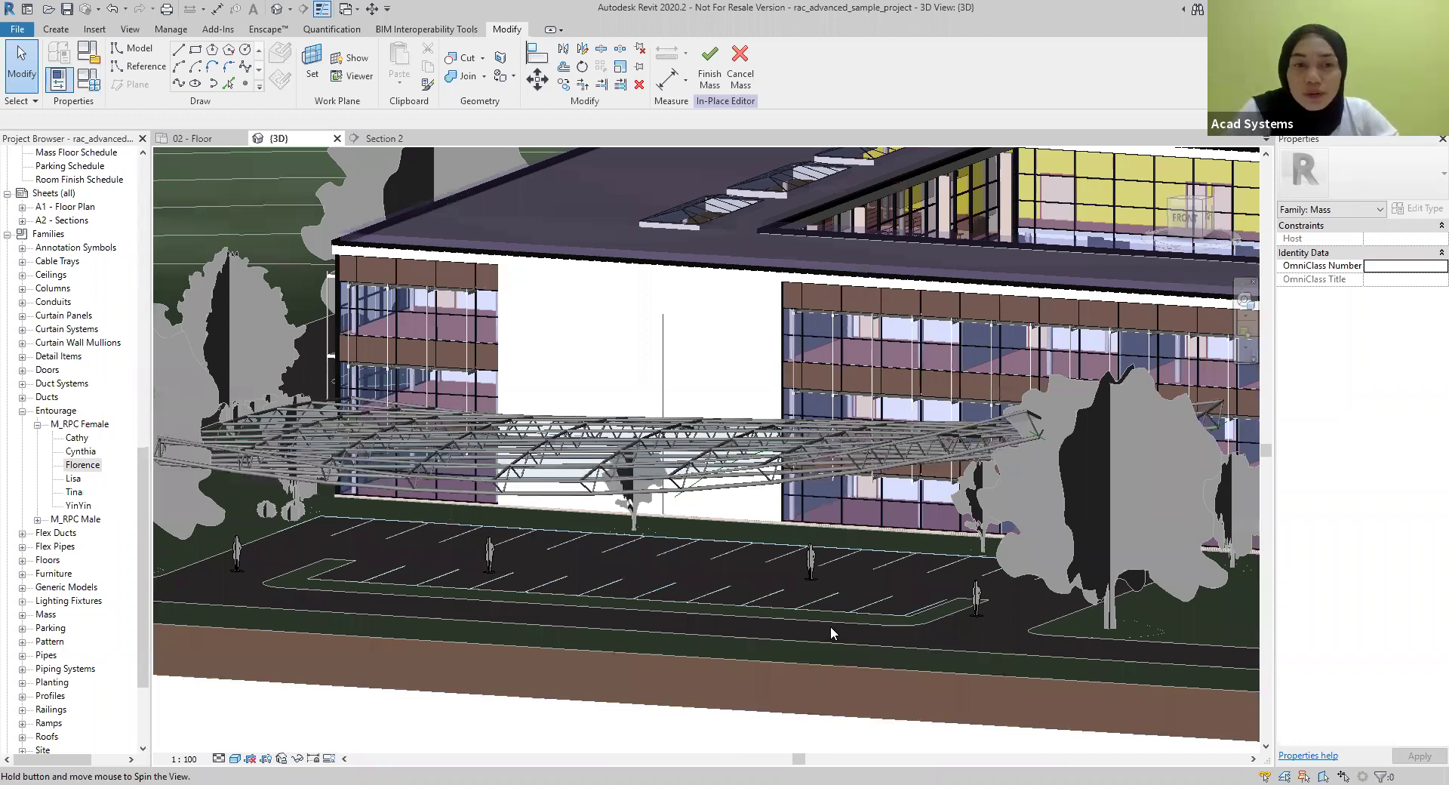
middle_click_drag(755, 560, 677, 553, "shift")
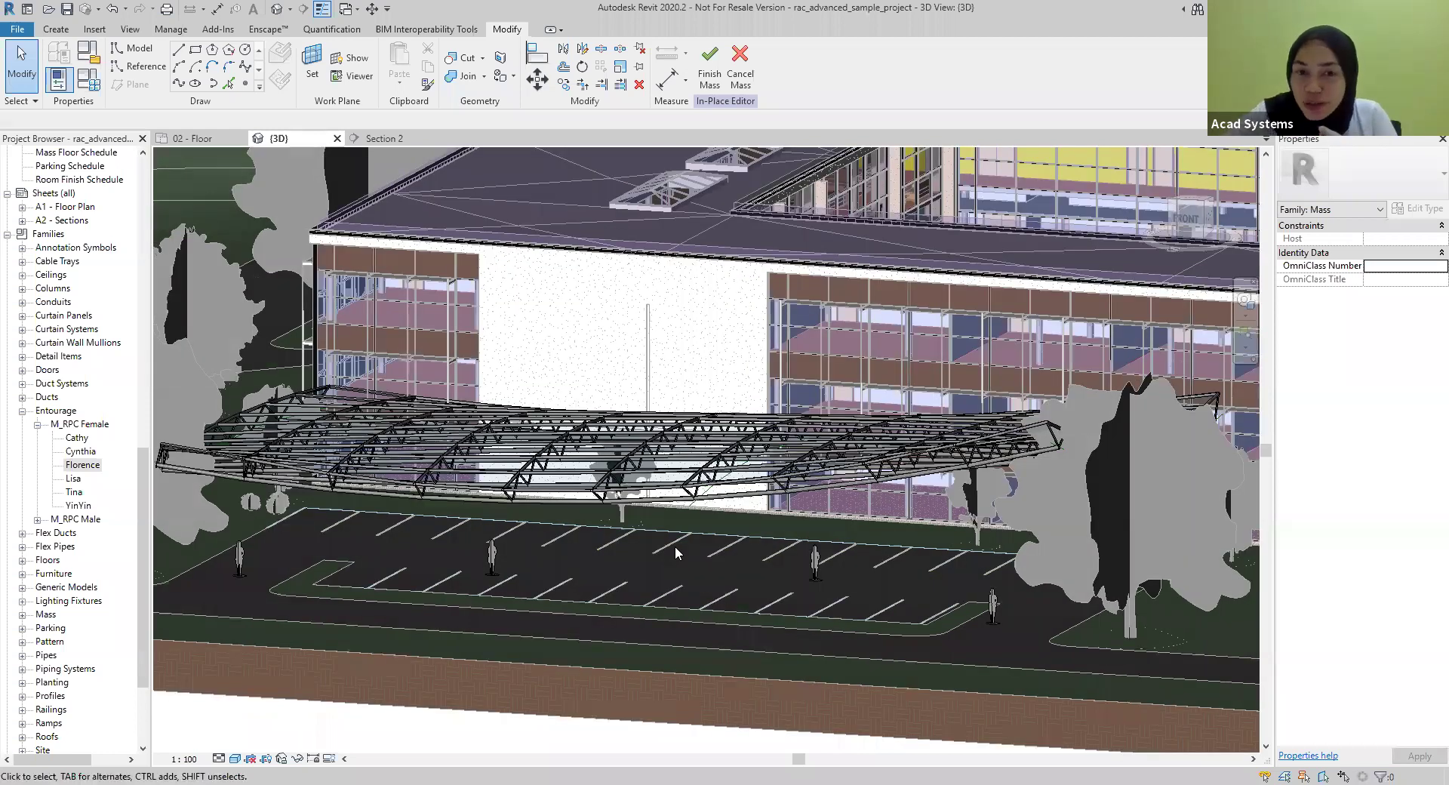
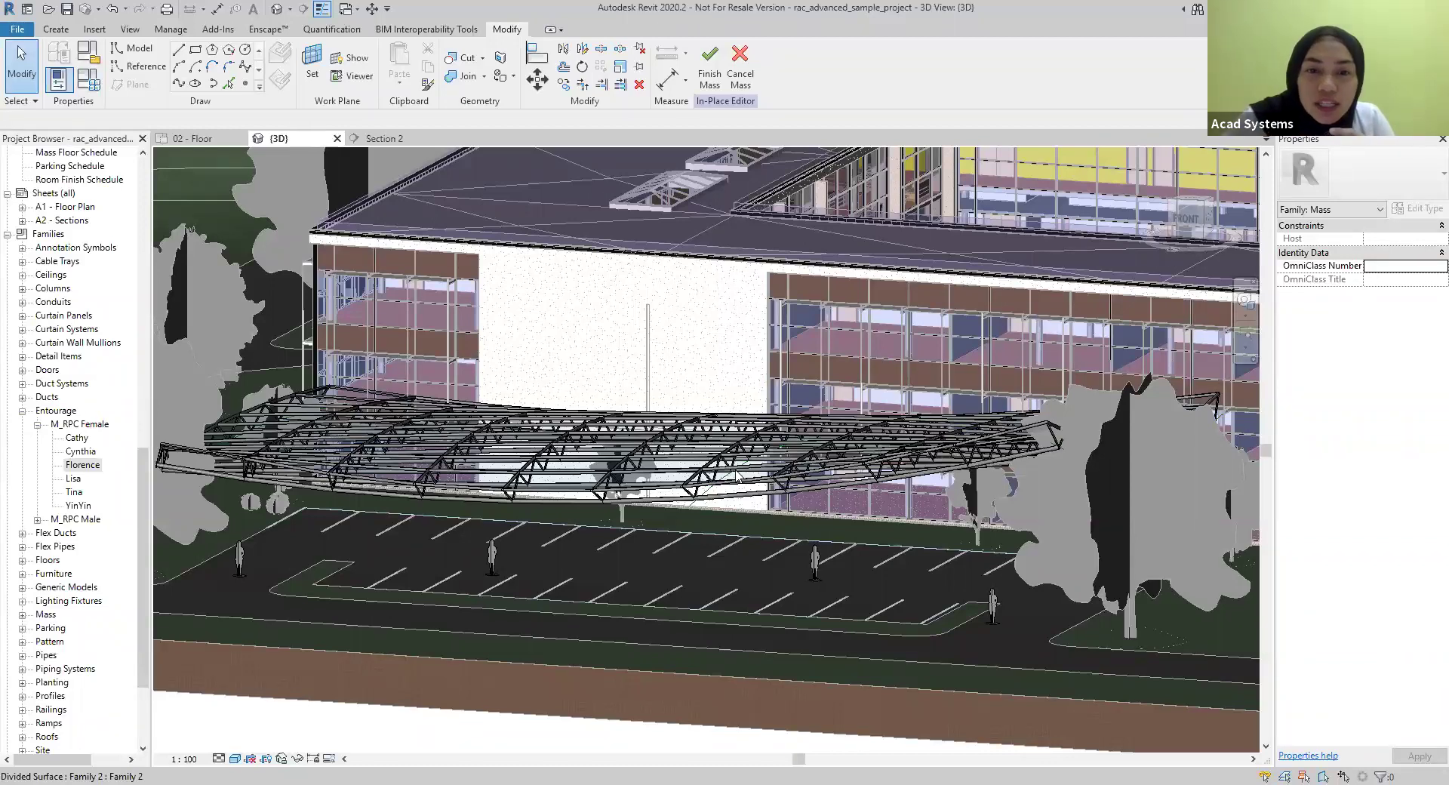
scroll(782, 521, "up", 2)
scroll(833, 495, "up", 1)
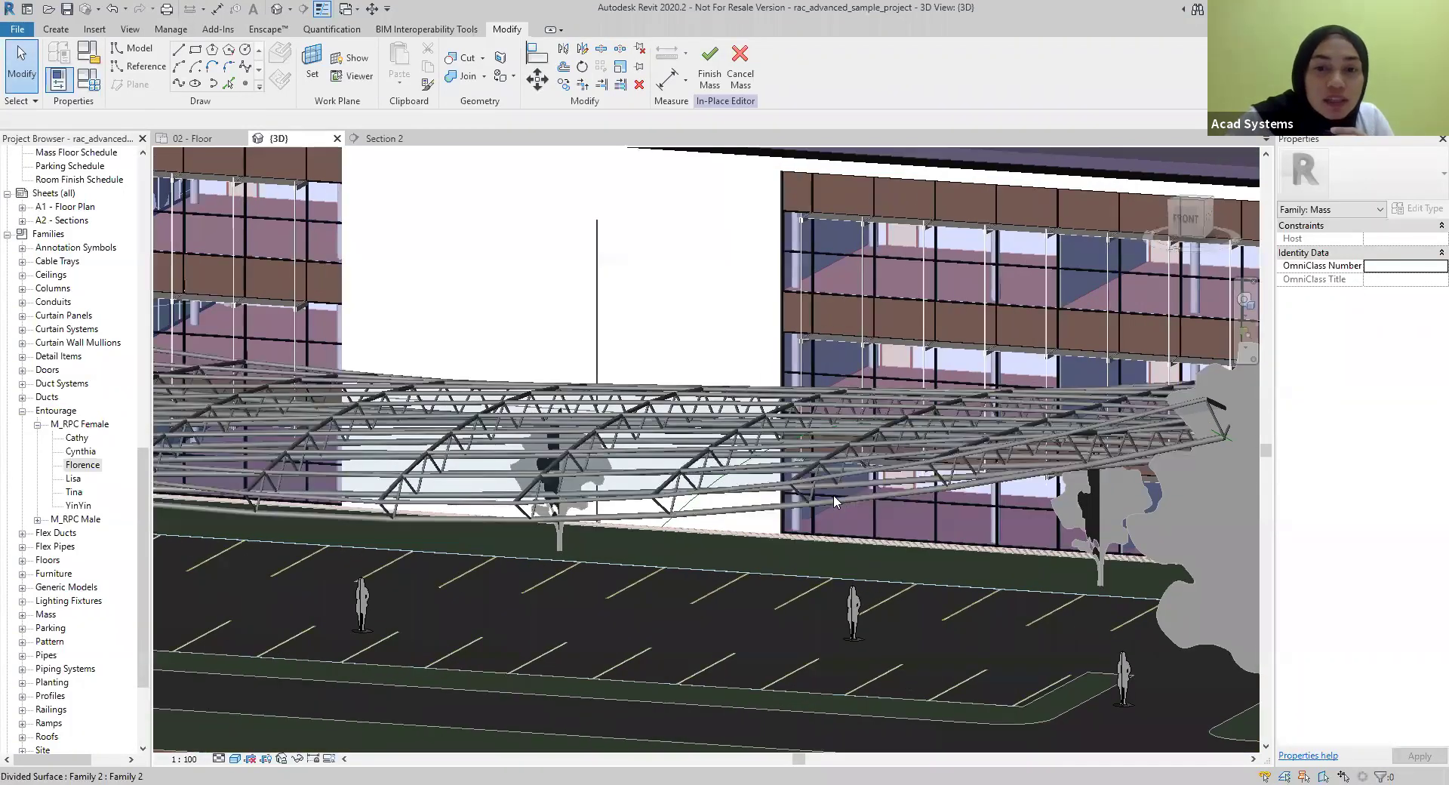
middle_click_drag(831, 494, 917, 480)
left_click(832, 495)
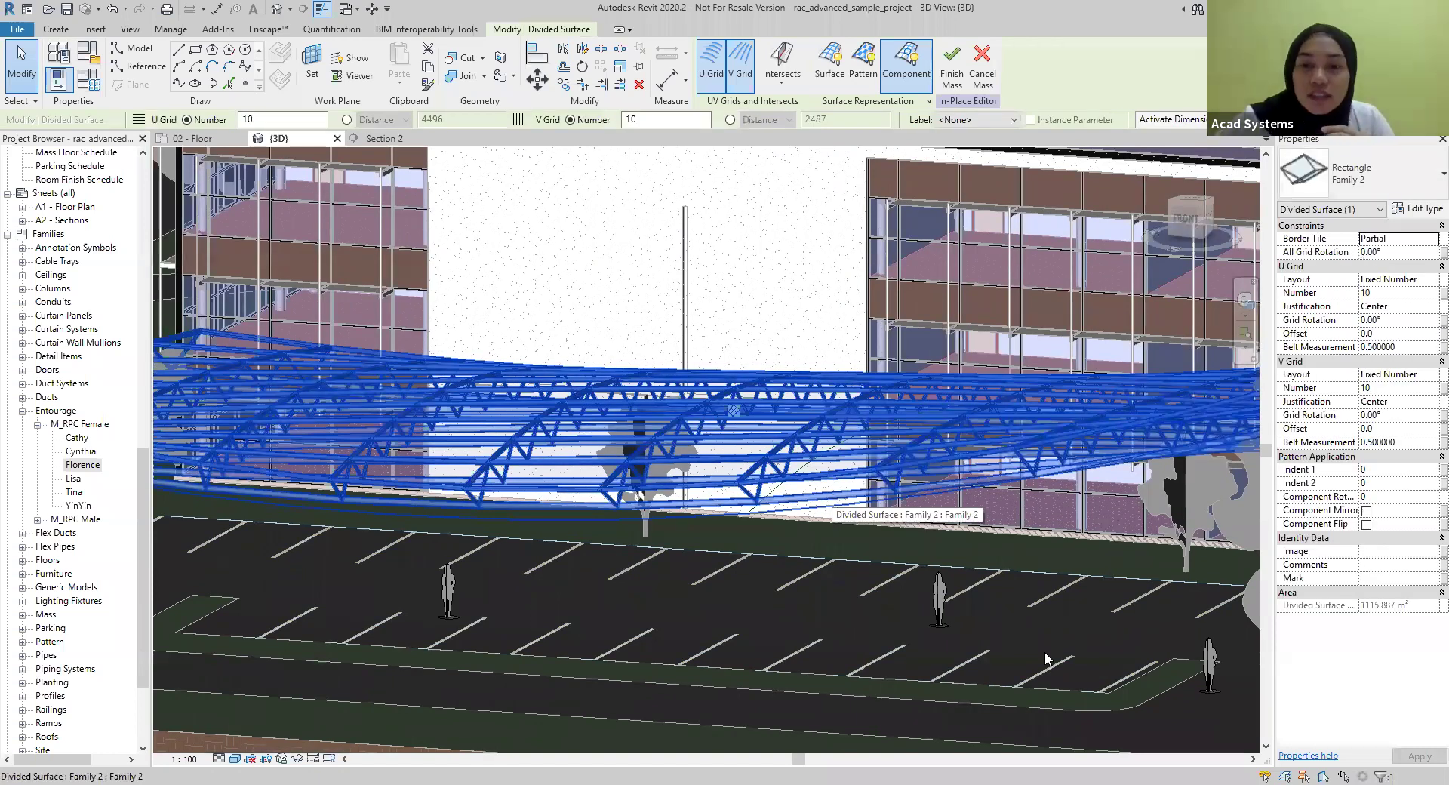
left_click(1049, 627)
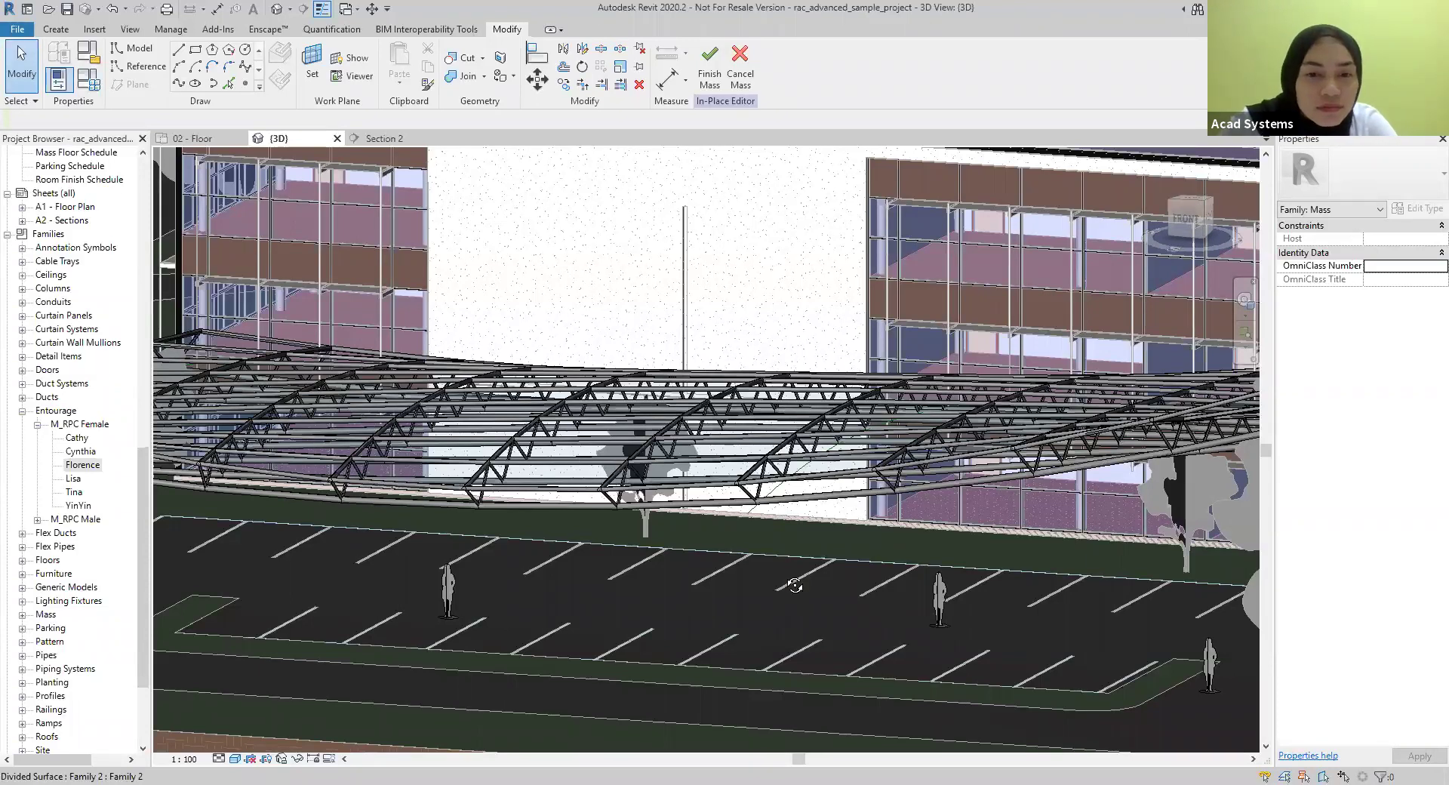
Examine the glass and the tube framing joints between the roof panels up close from above
left_click(756, 519)
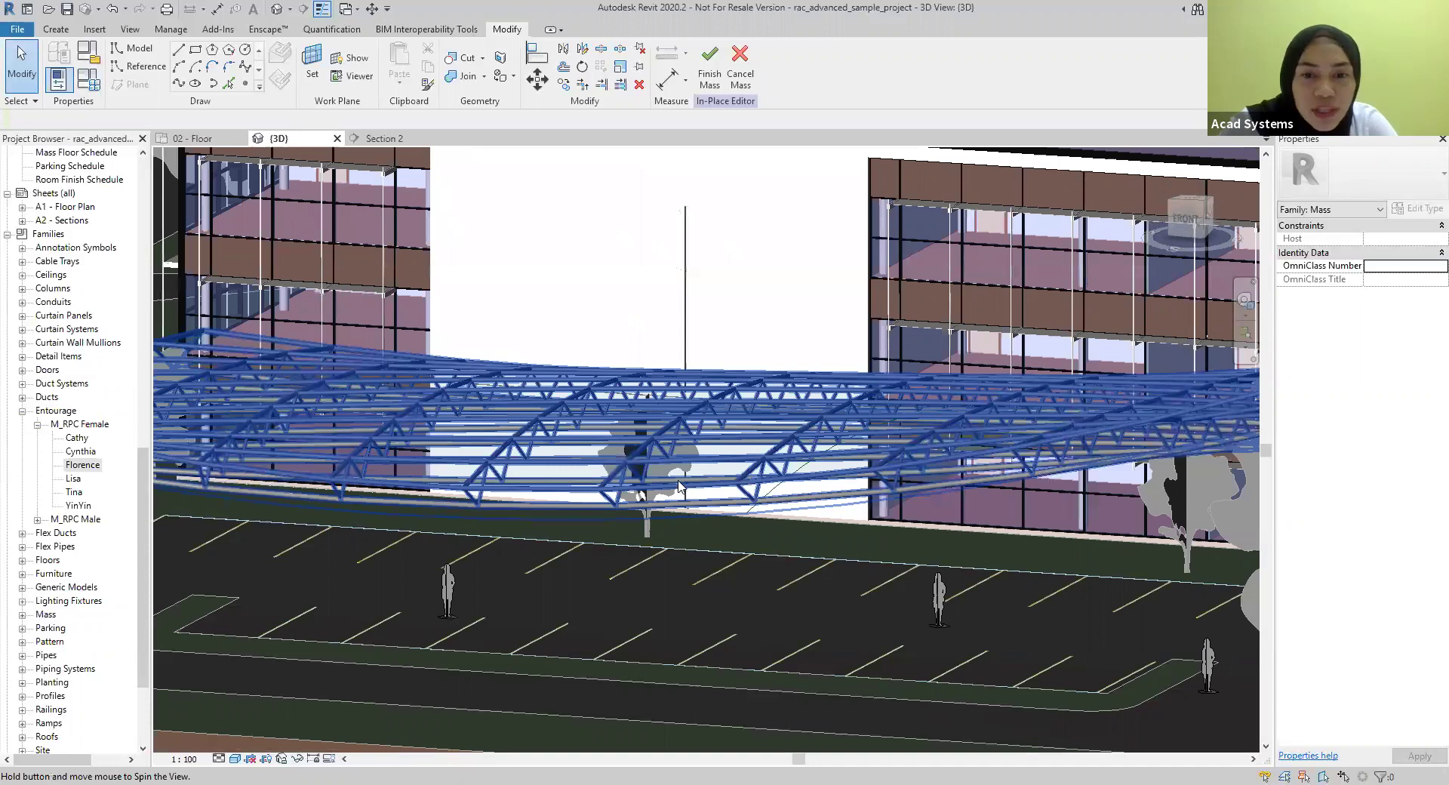
middle_click_drag(780, 542, 795, 481, "shift")
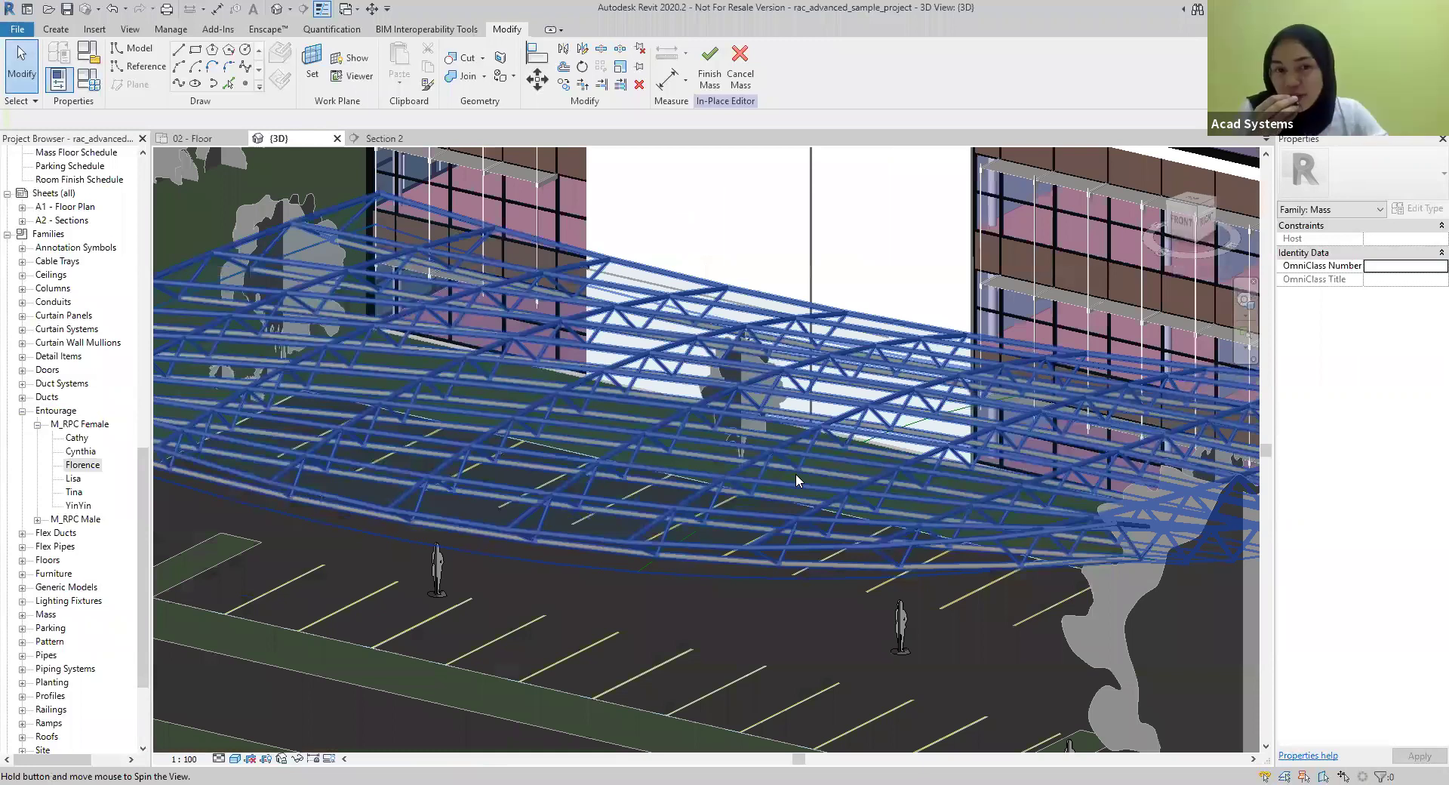
middle_click_drag(795, 473, 796, 473, "shift")
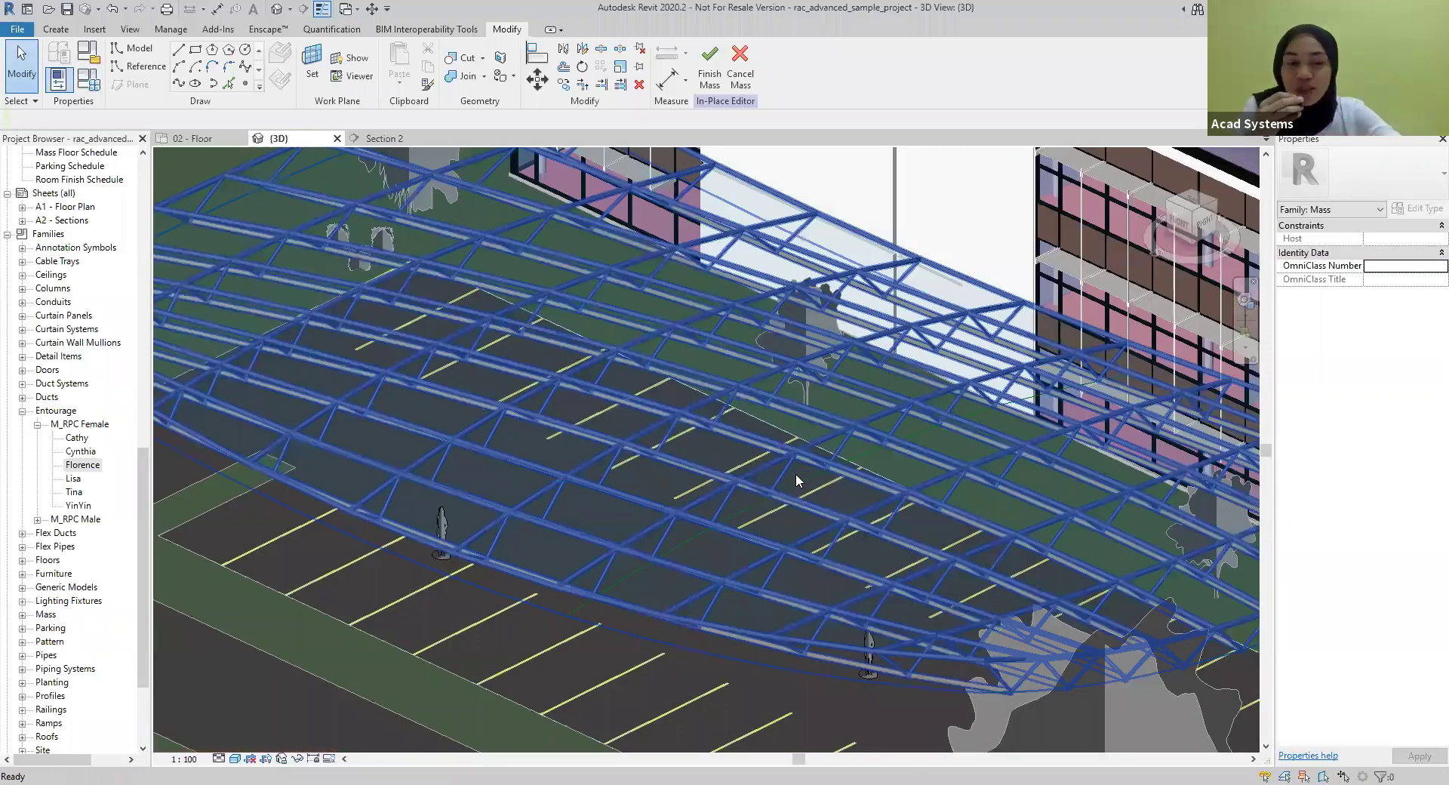
scroll(795, 473, "up", 4)
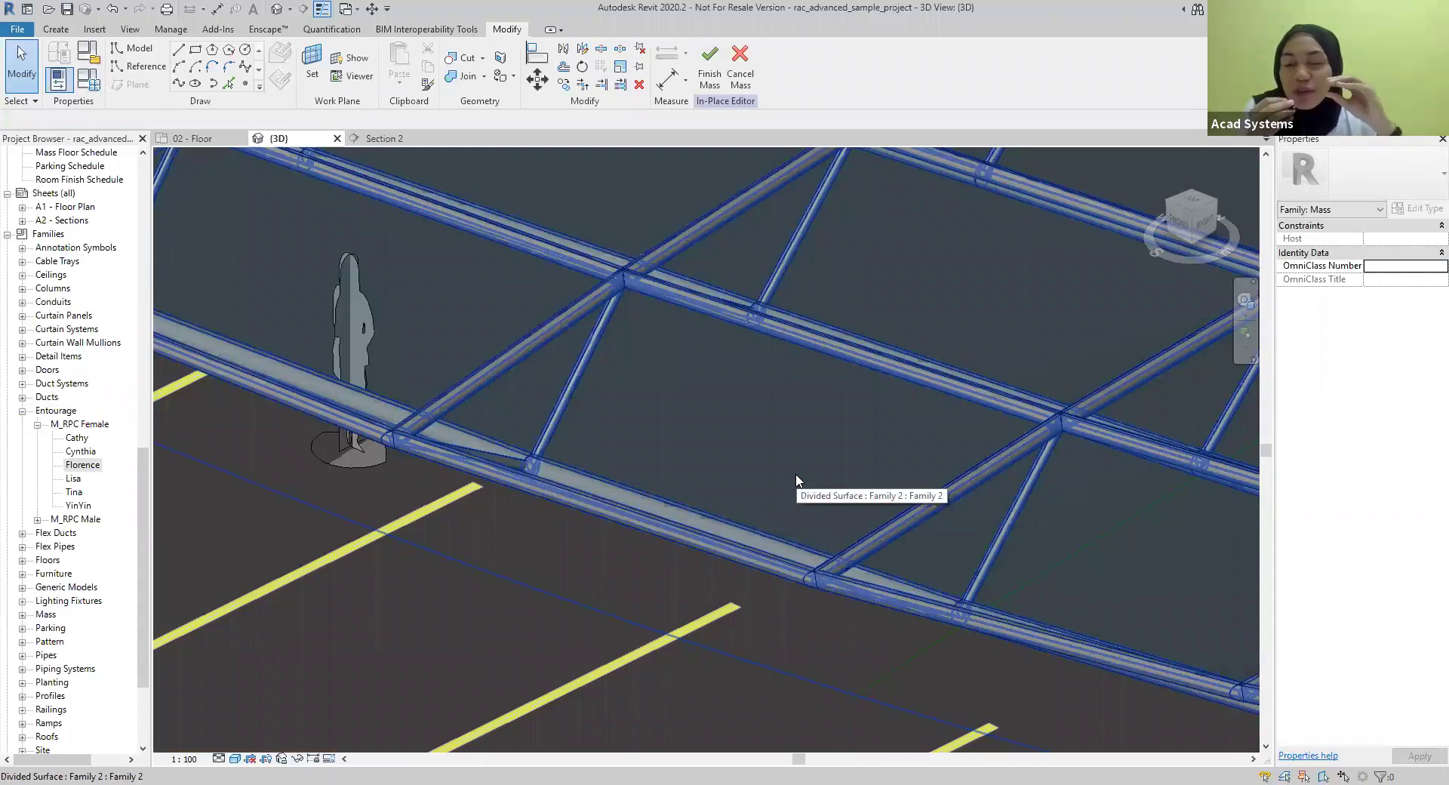
scroll(664, 669, "up", 2)
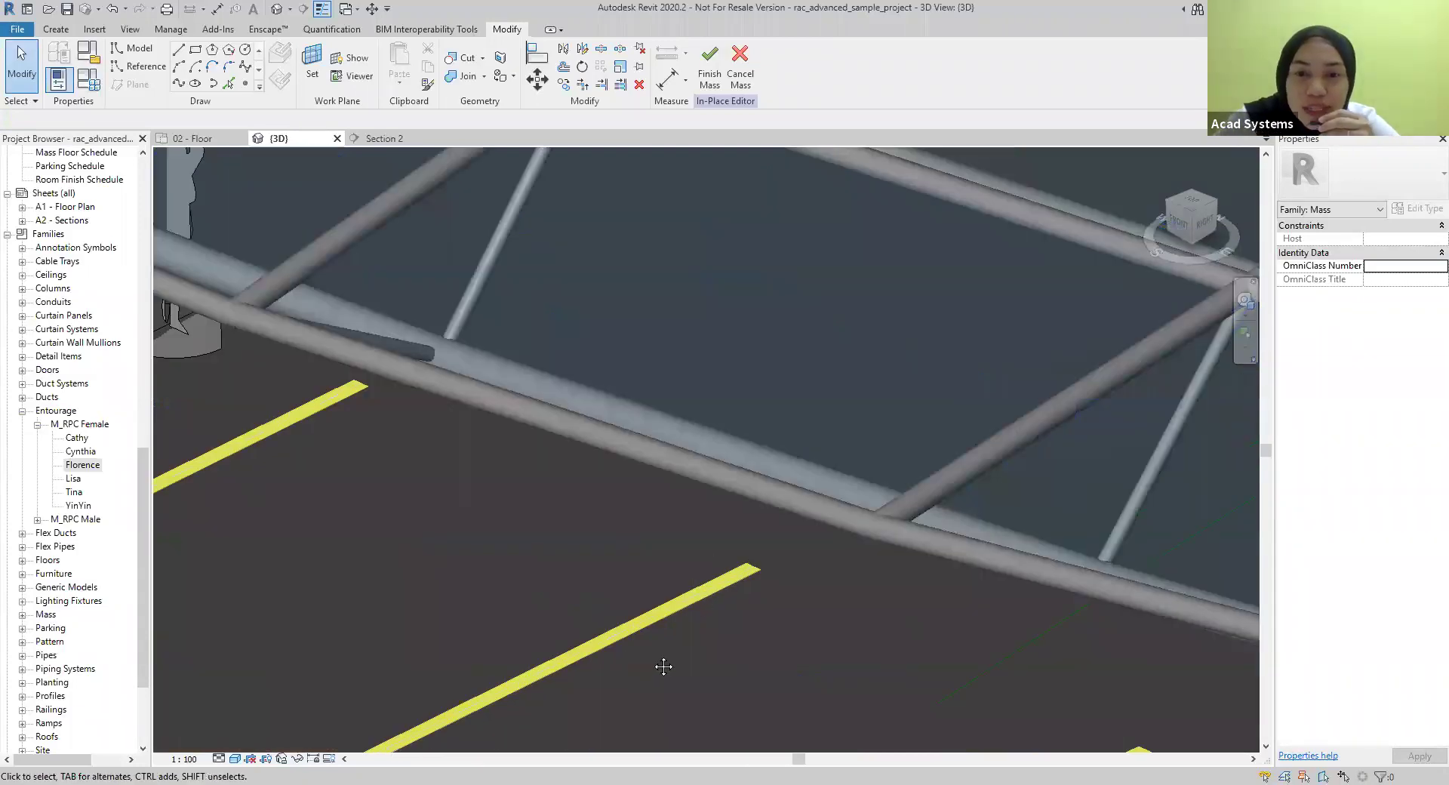
scroll(735, 459, "down", 2)
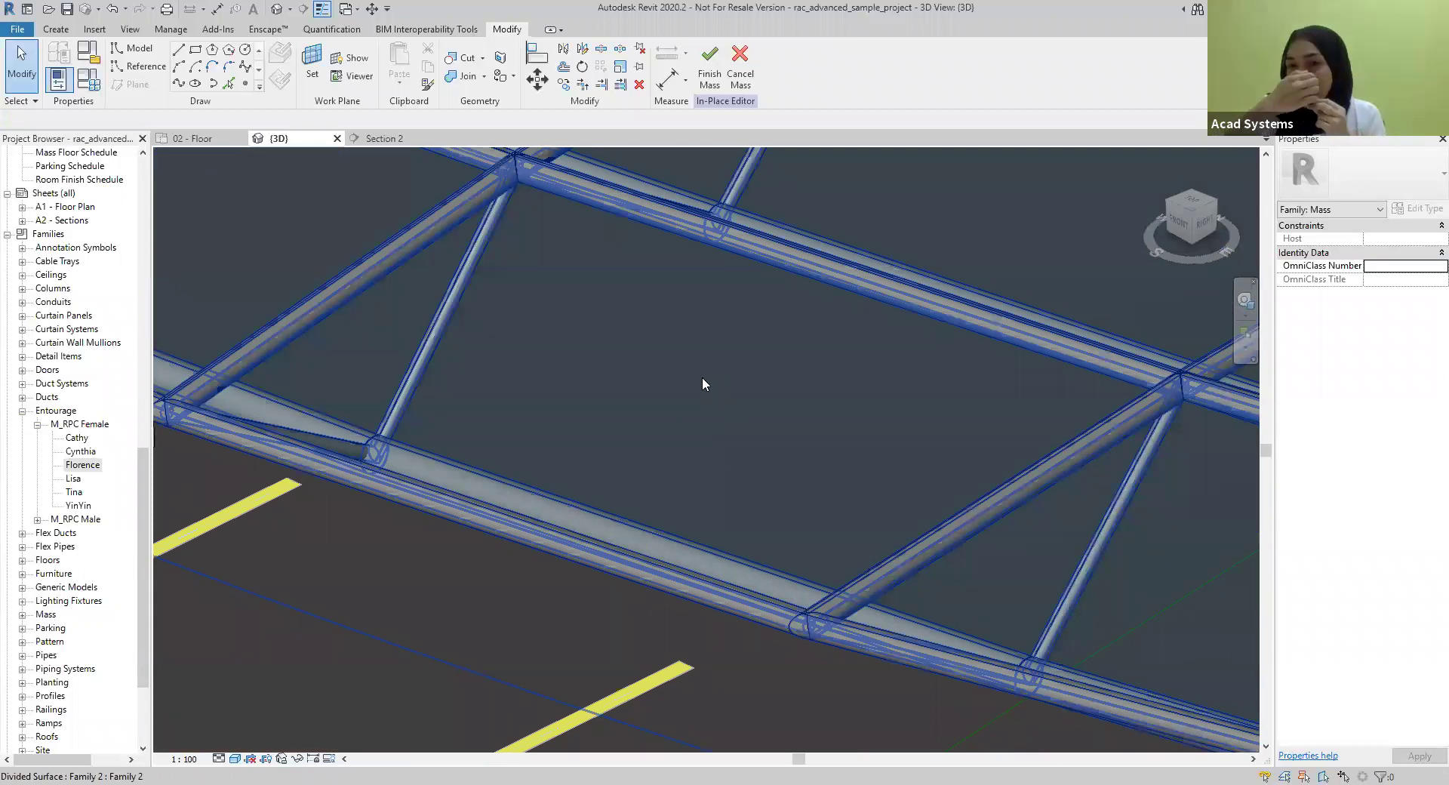
Examine the roof's tube framing joints up close, then review the panelled canopy with the scale figures over the parking area
scroll(702, 381, "up", 1)
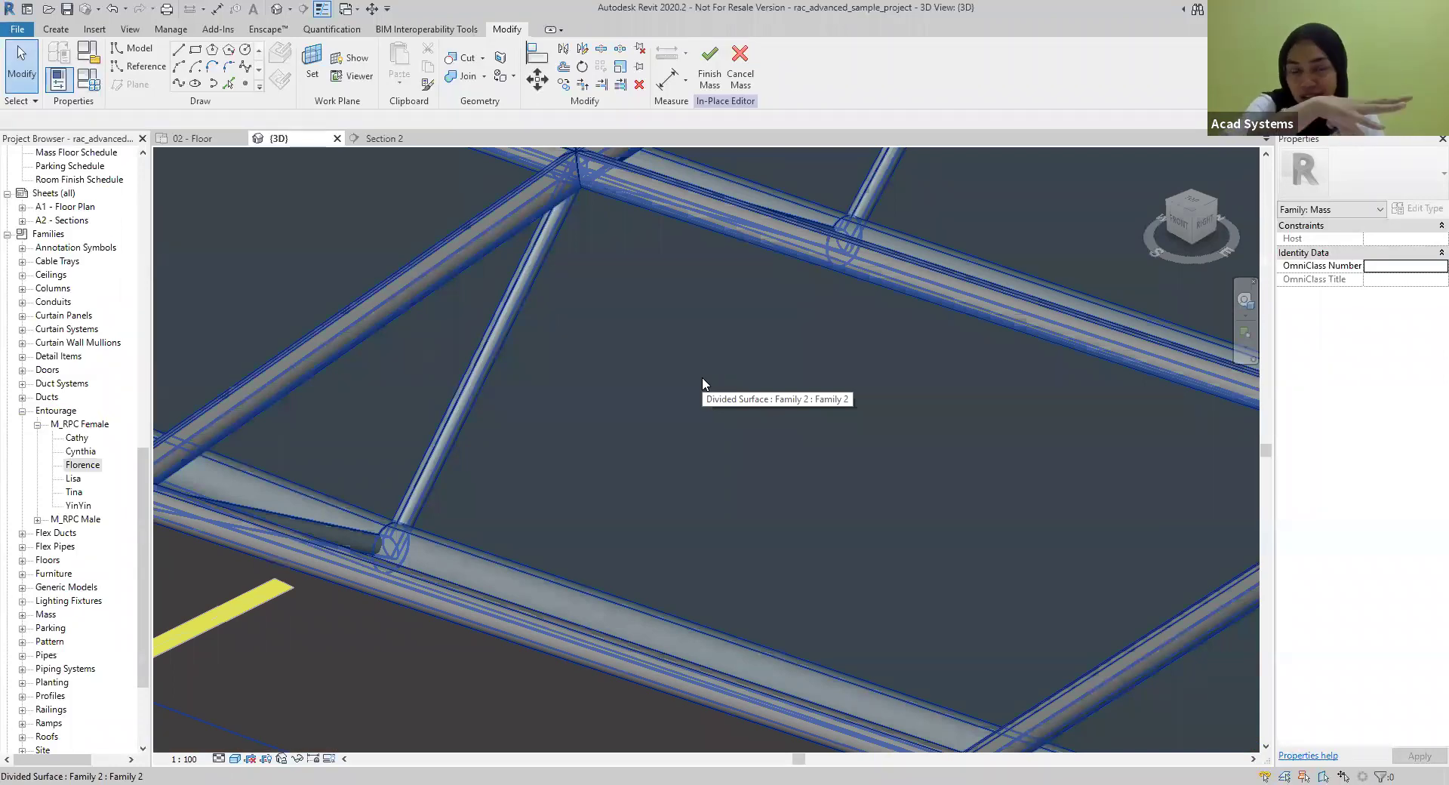
scroll(703, 382, "down", 1)
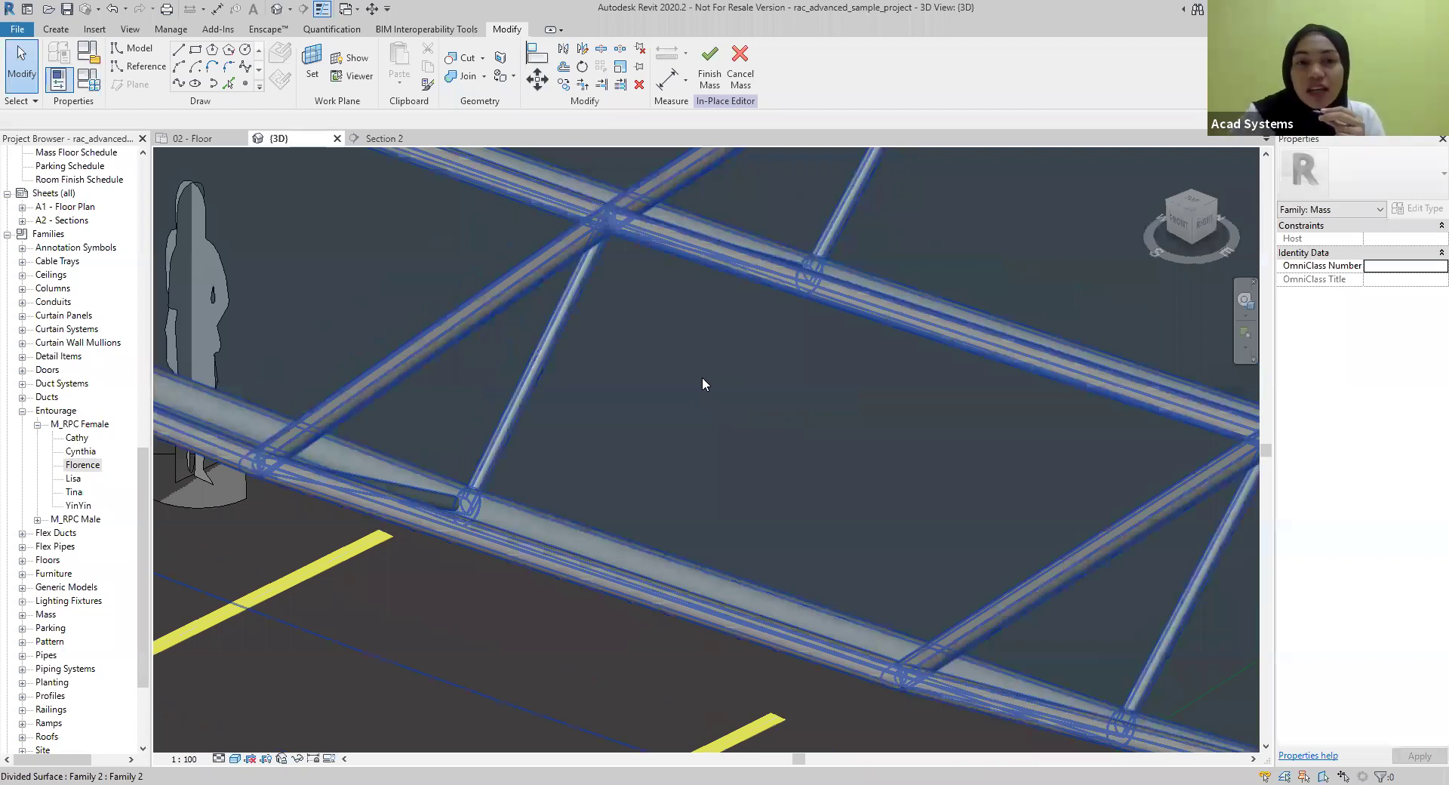
scroll(703, 383, "down", 1)
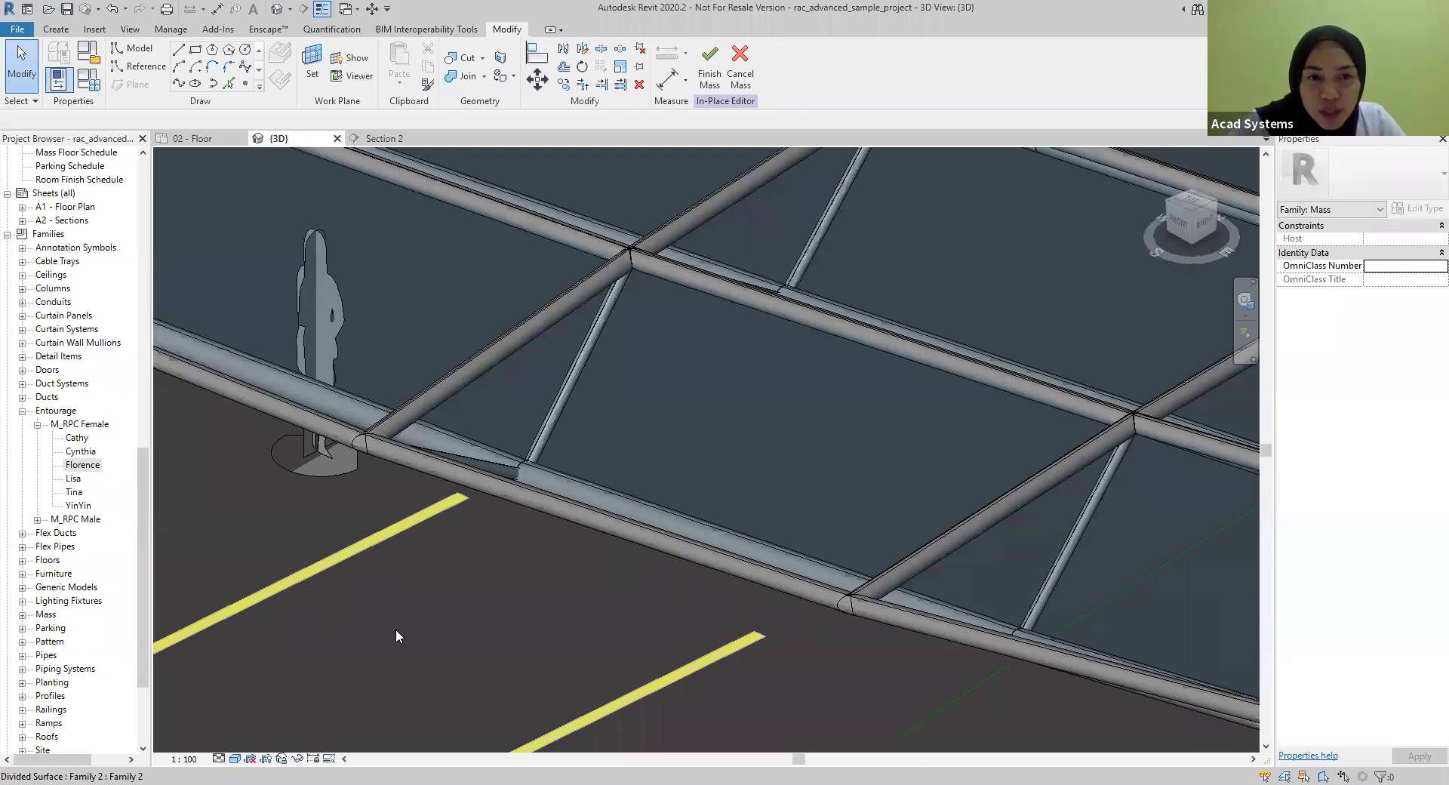
scroll(400, 617, "down", 2)
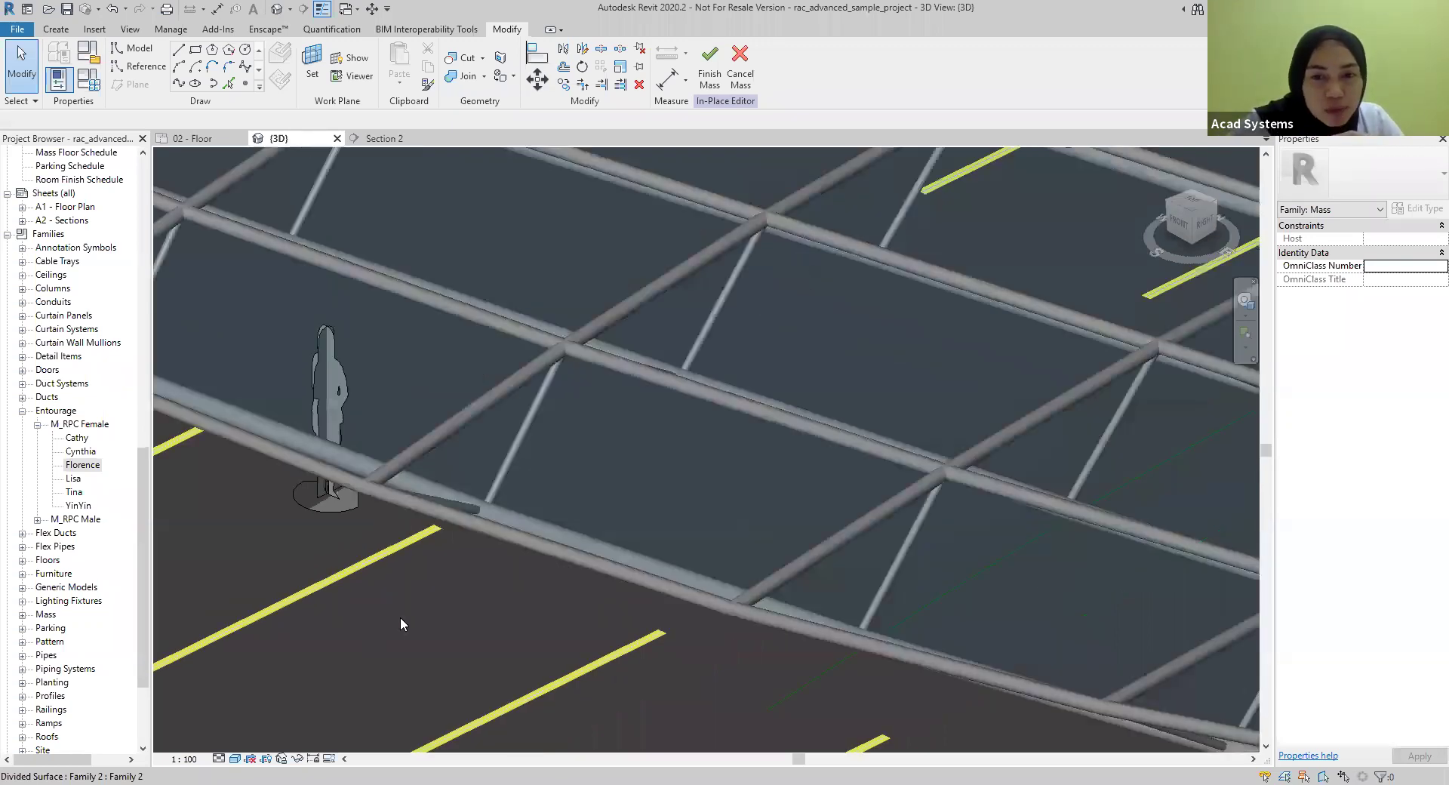
scroll(361, 688, "down", 2)
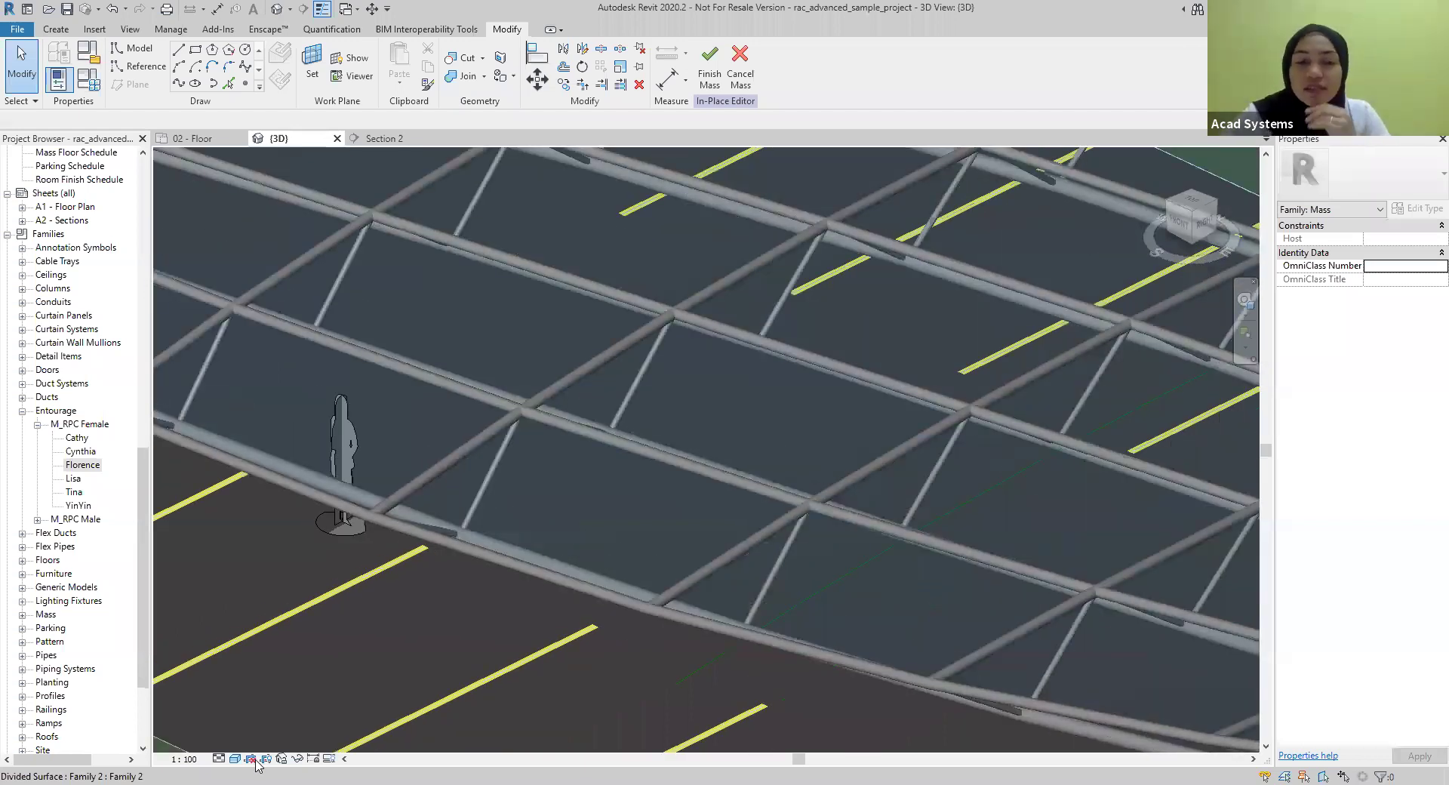
scroll(257, 764, "down", 2)
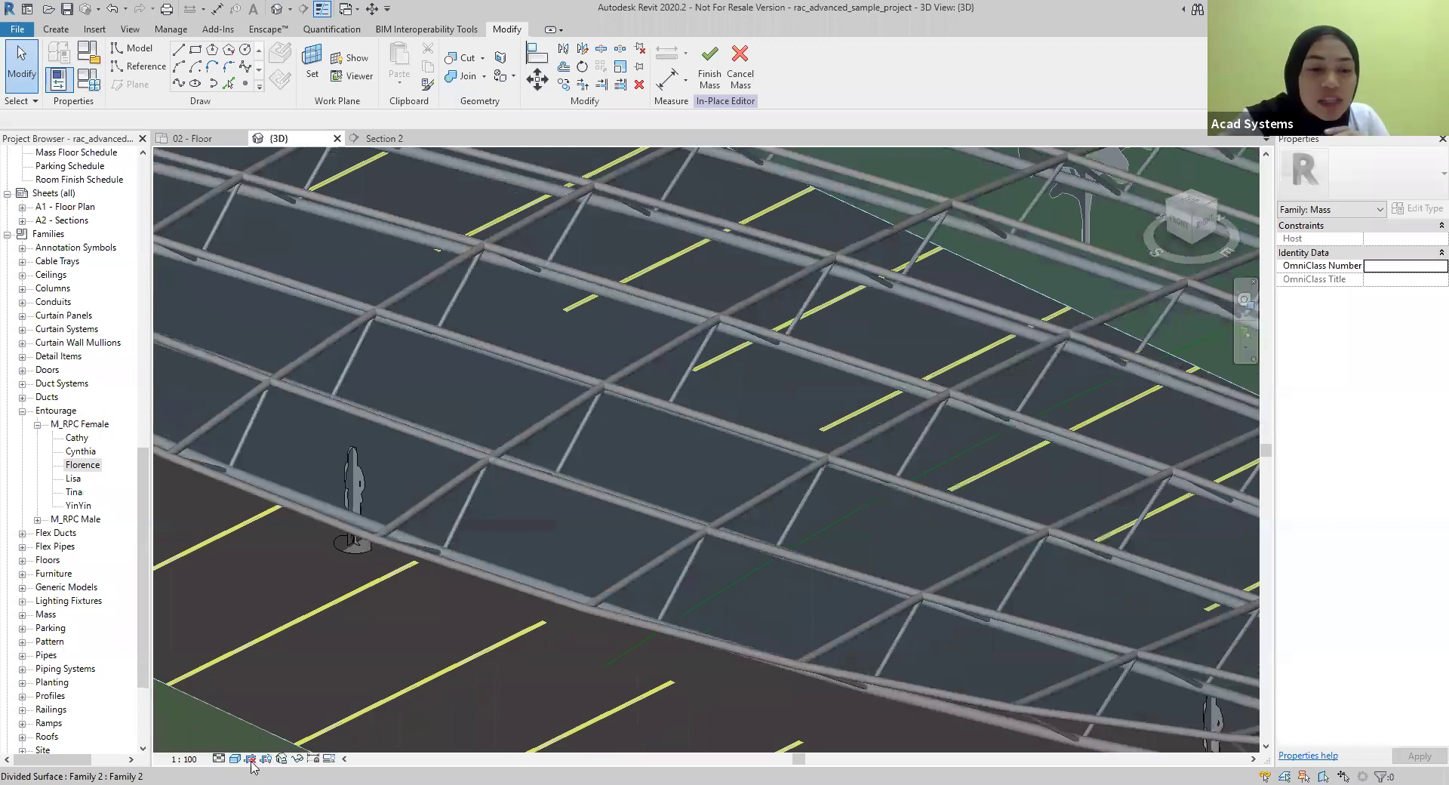
scroll(248, 762, "down", 1)
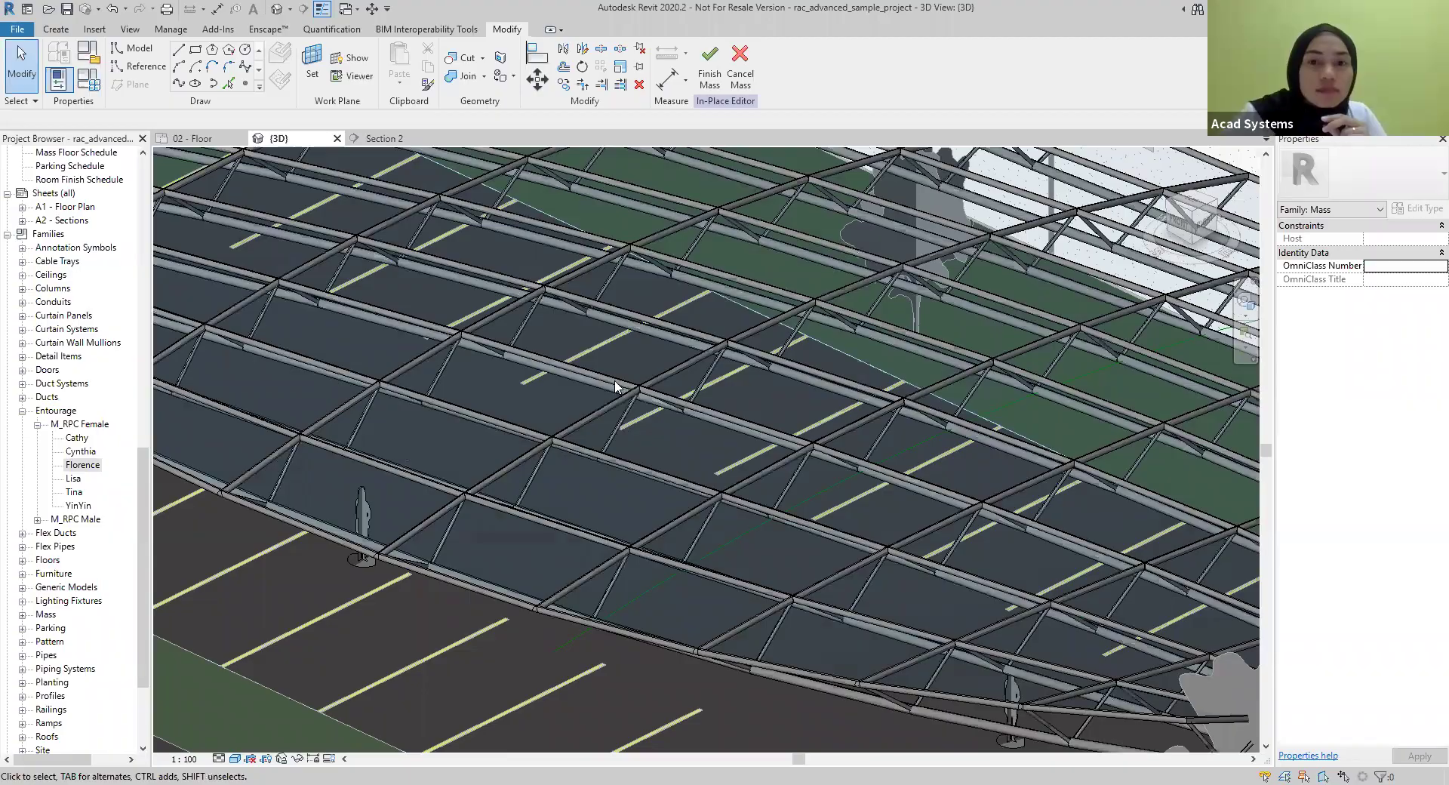
Switch to the browser and open the new Acad Systems Helpdesk from the company website, continuing as a guest
key("alt+Tab")
mouse_move(562, 239)
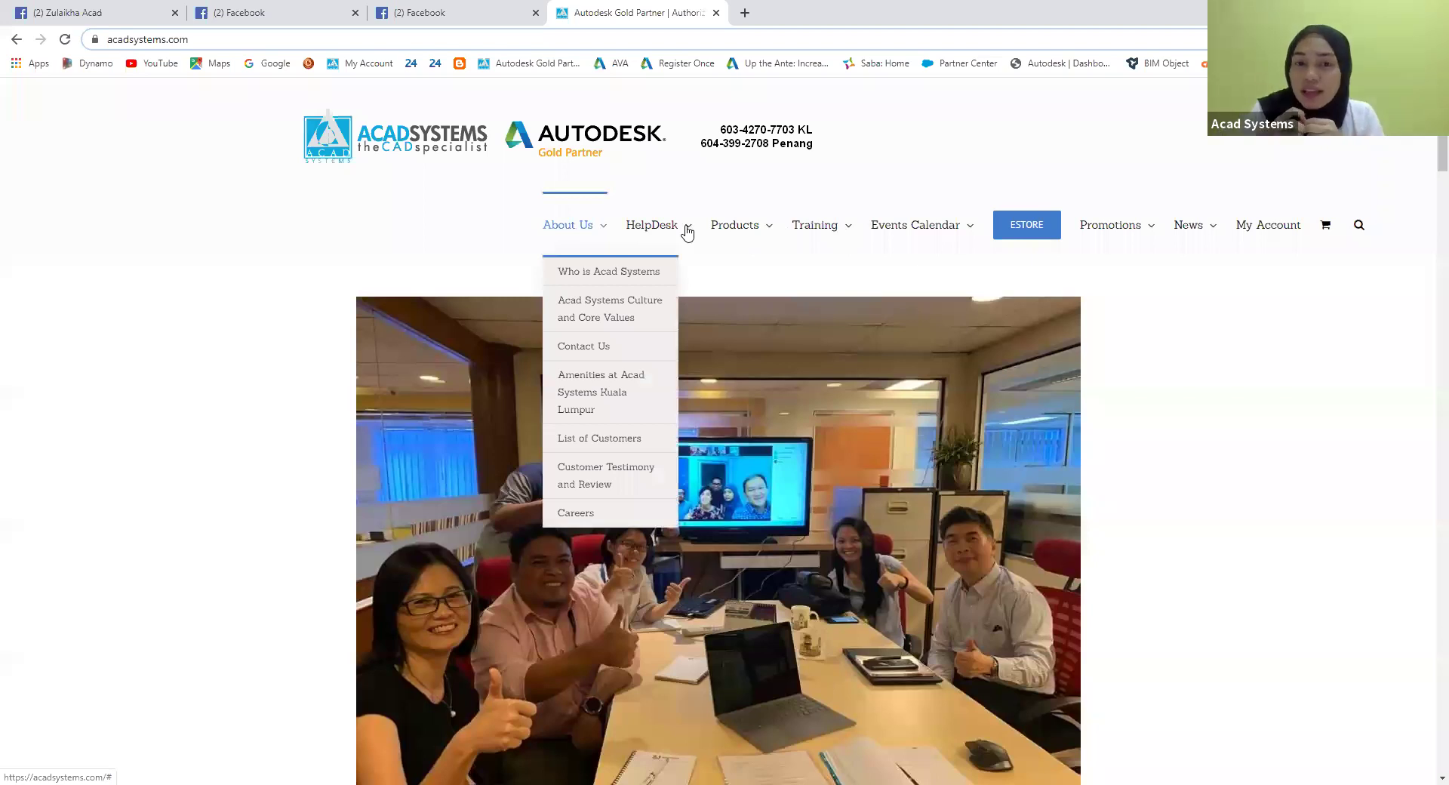
mouse_move(687, 232)
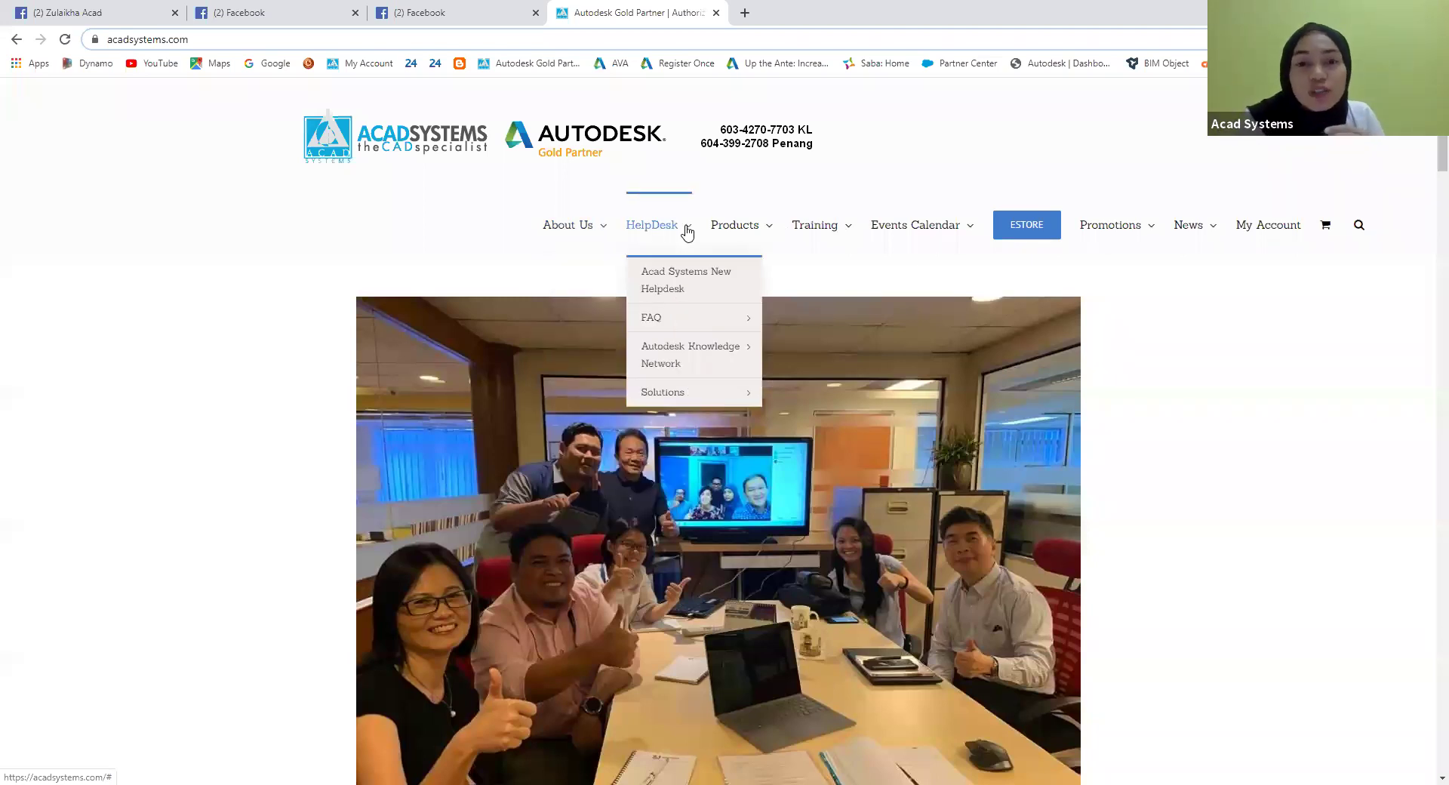
left_click(683, 283)
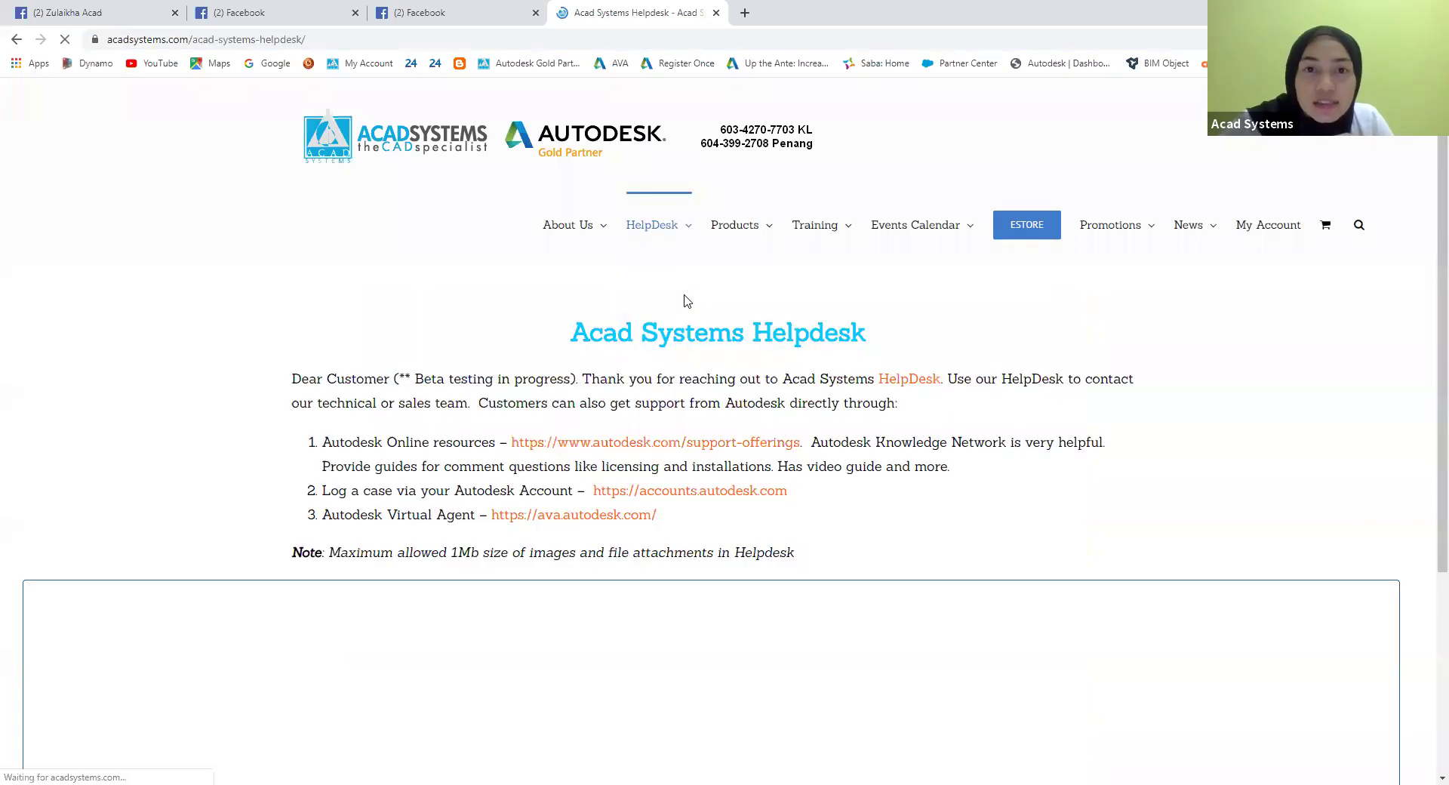
scroll(688, 362, "down", 5)
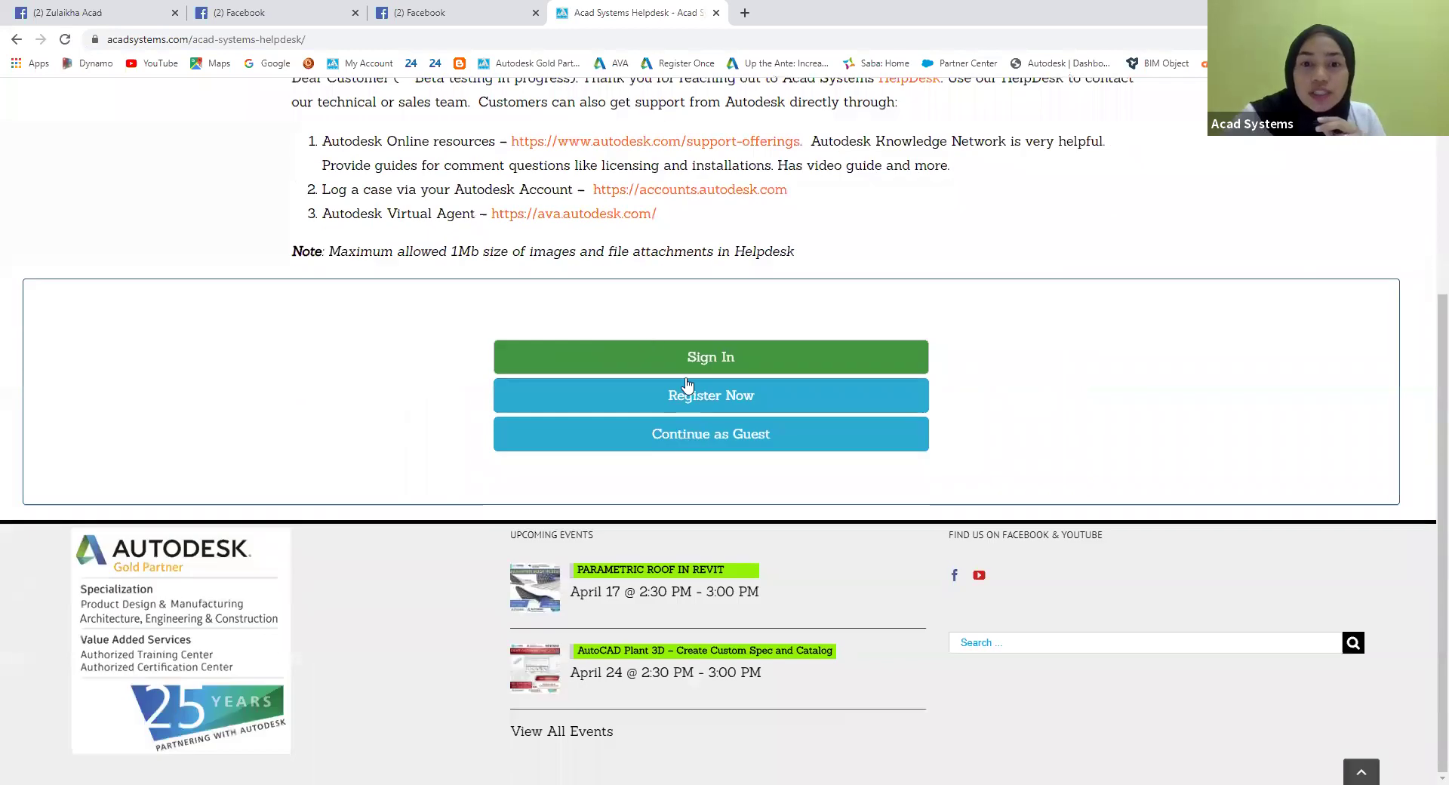
left_click(713, 438)
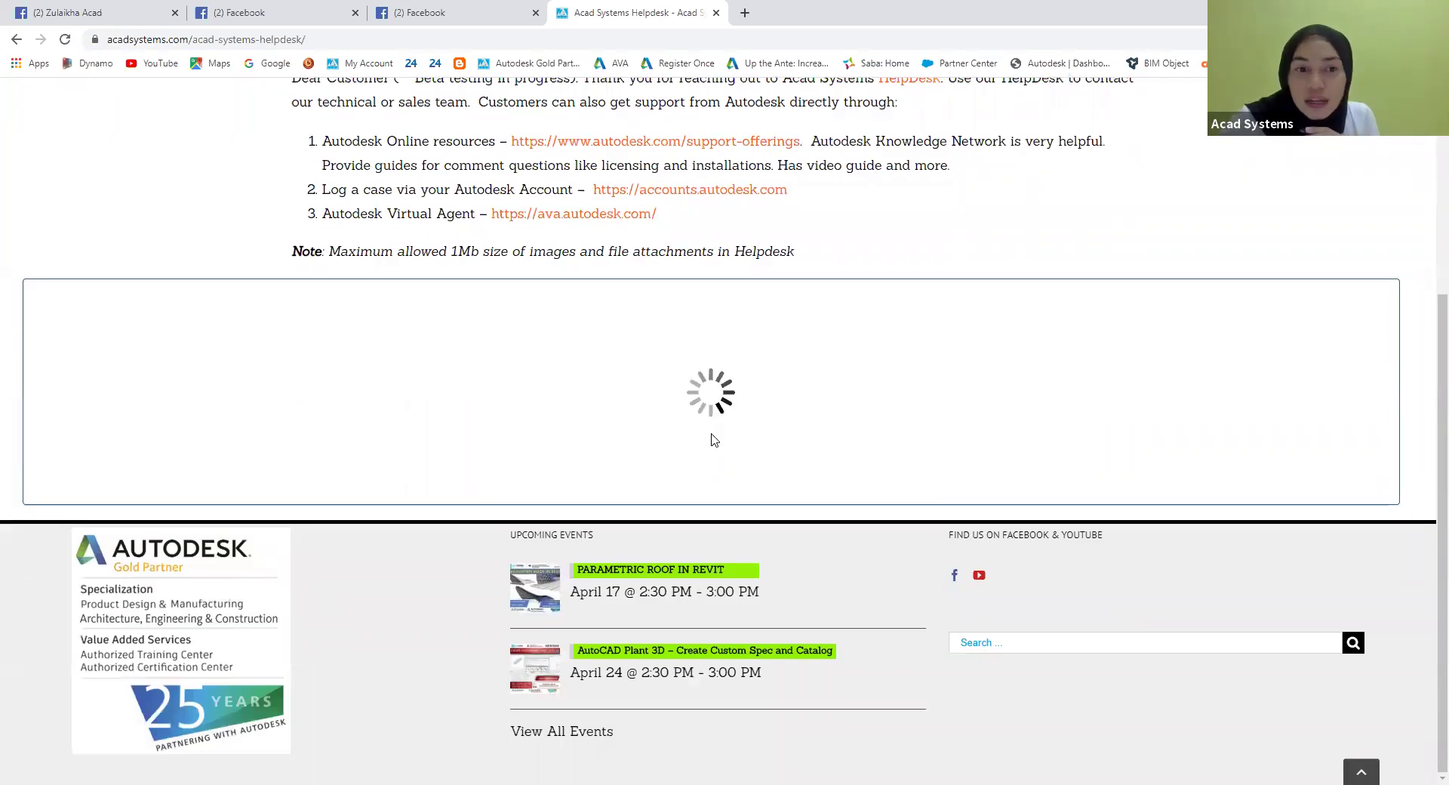
Review the ticket form's Name, Subject, Email Address, Company and Description fields, including the image insertion and file attachment options
scroll(264, 168, "down", 3)
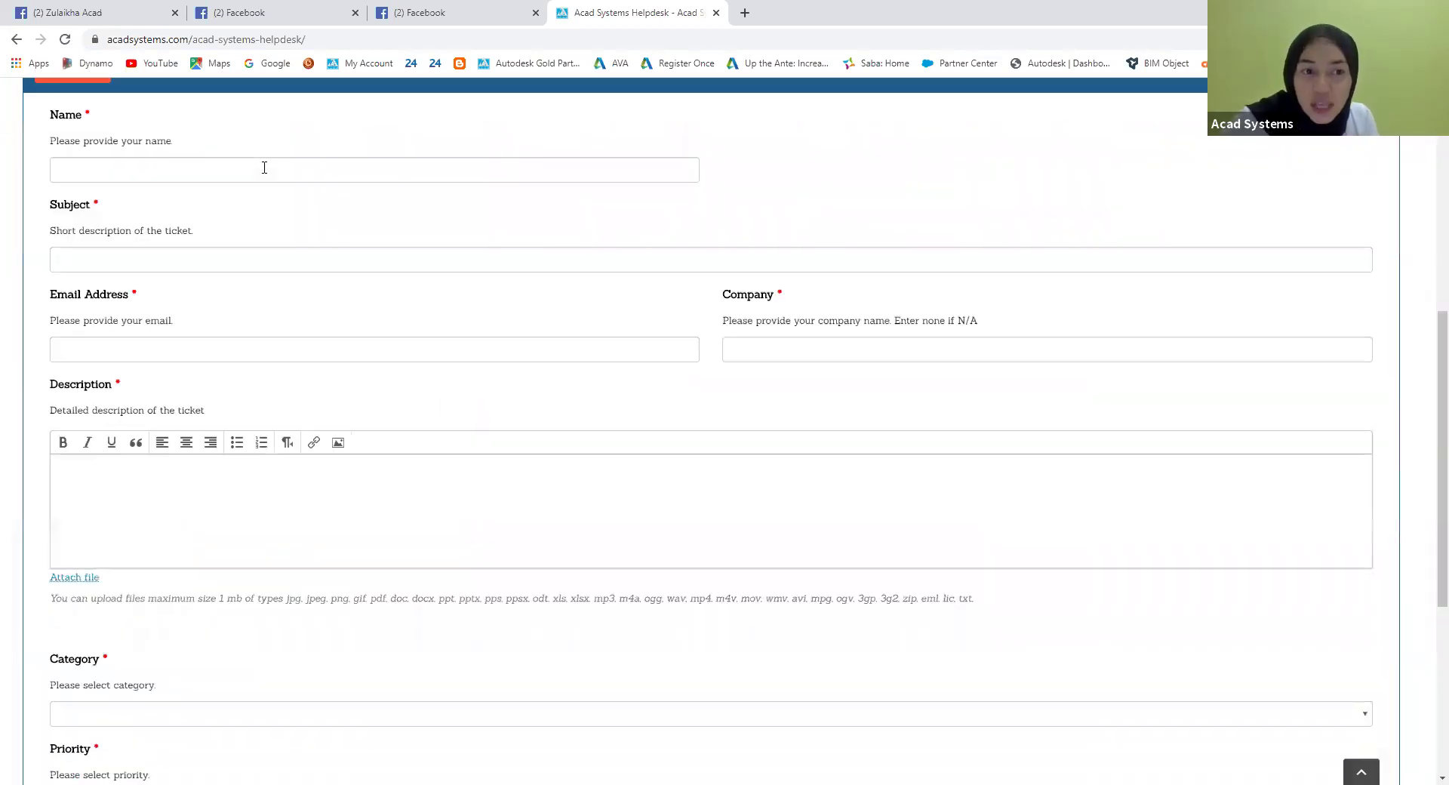
left_click(264, 168)
left_click(308, 255)
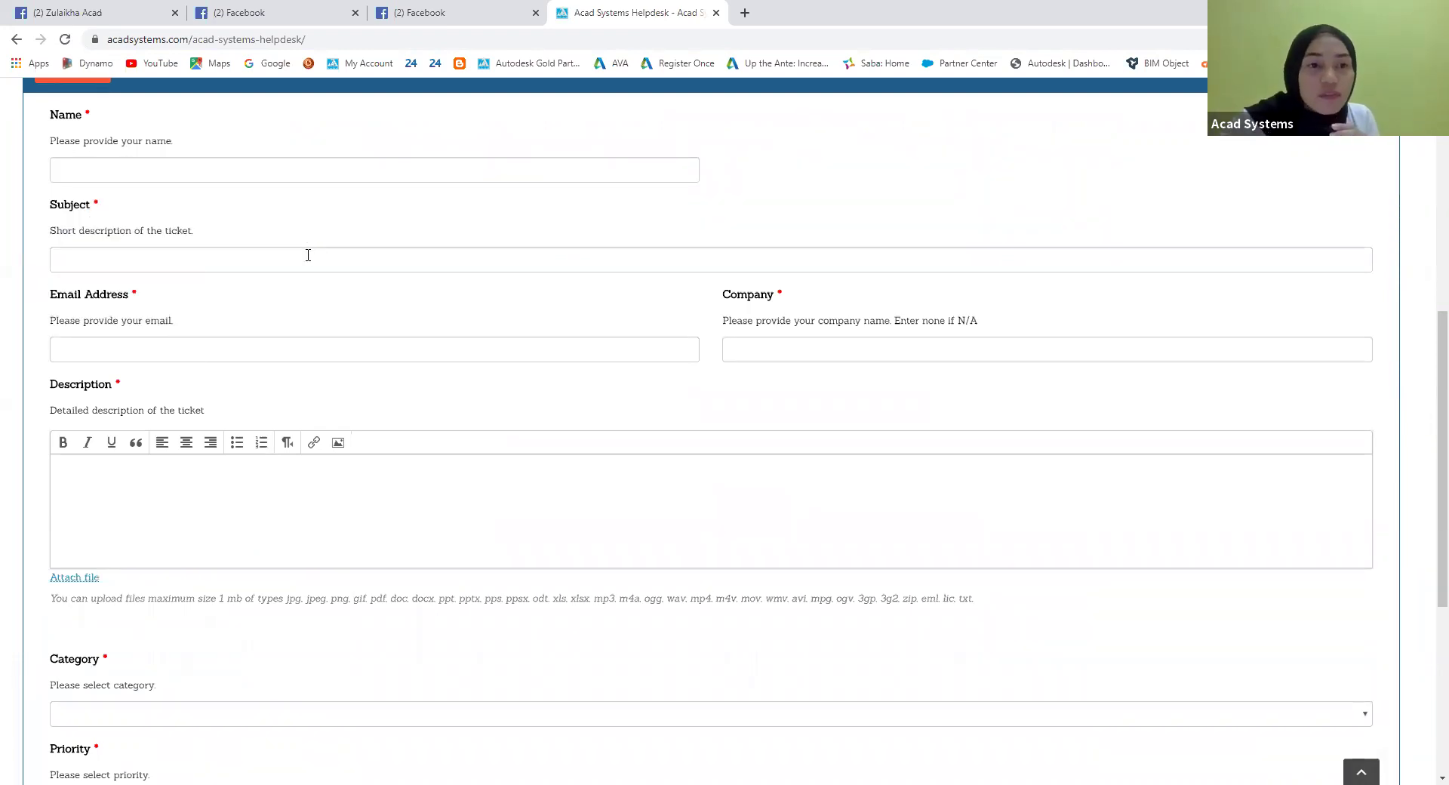
left_click(242, 347)
left_click(777, 350)
scroll(393, 382, "down", 2)
left_click(393, 382)
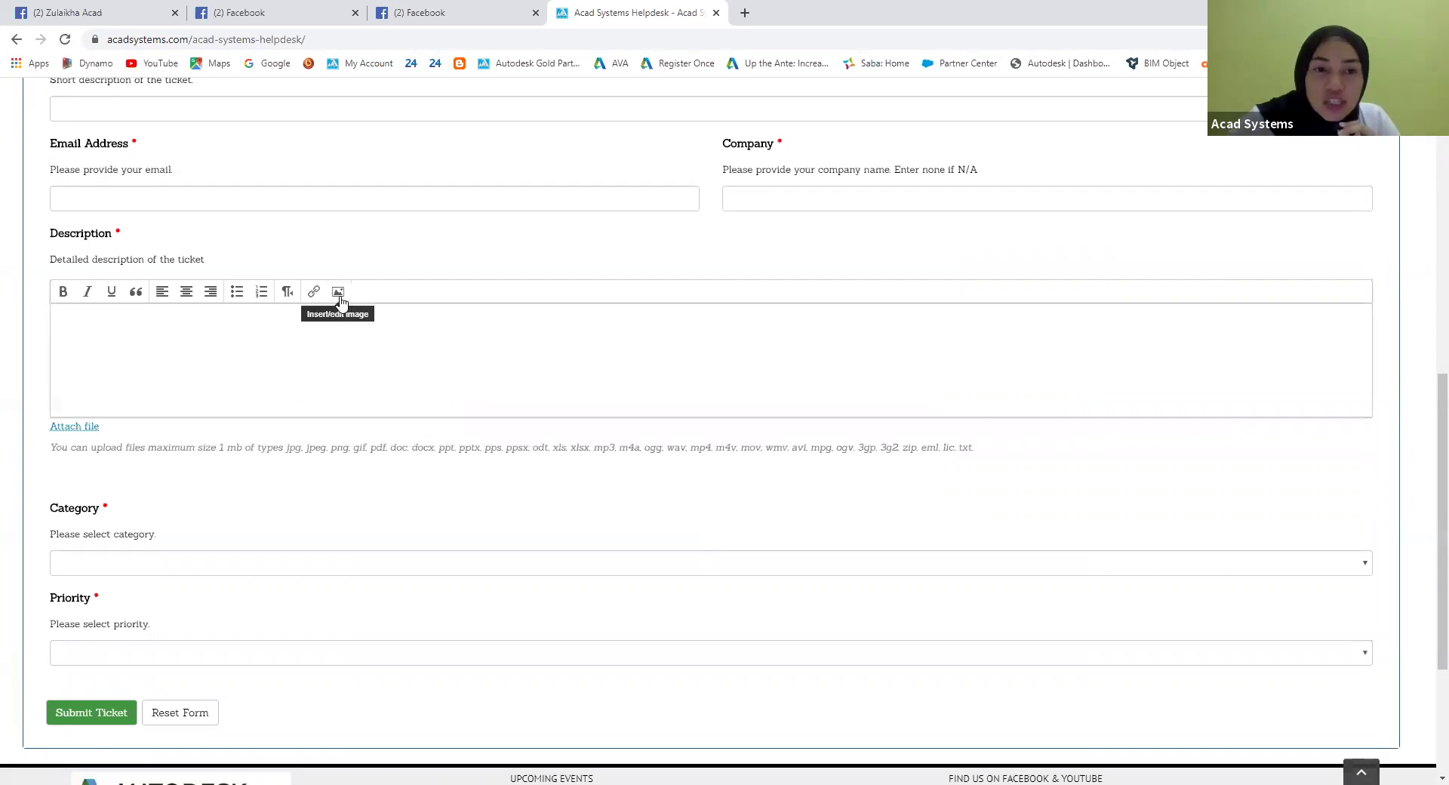
scroll(175, 372, "down", 2)
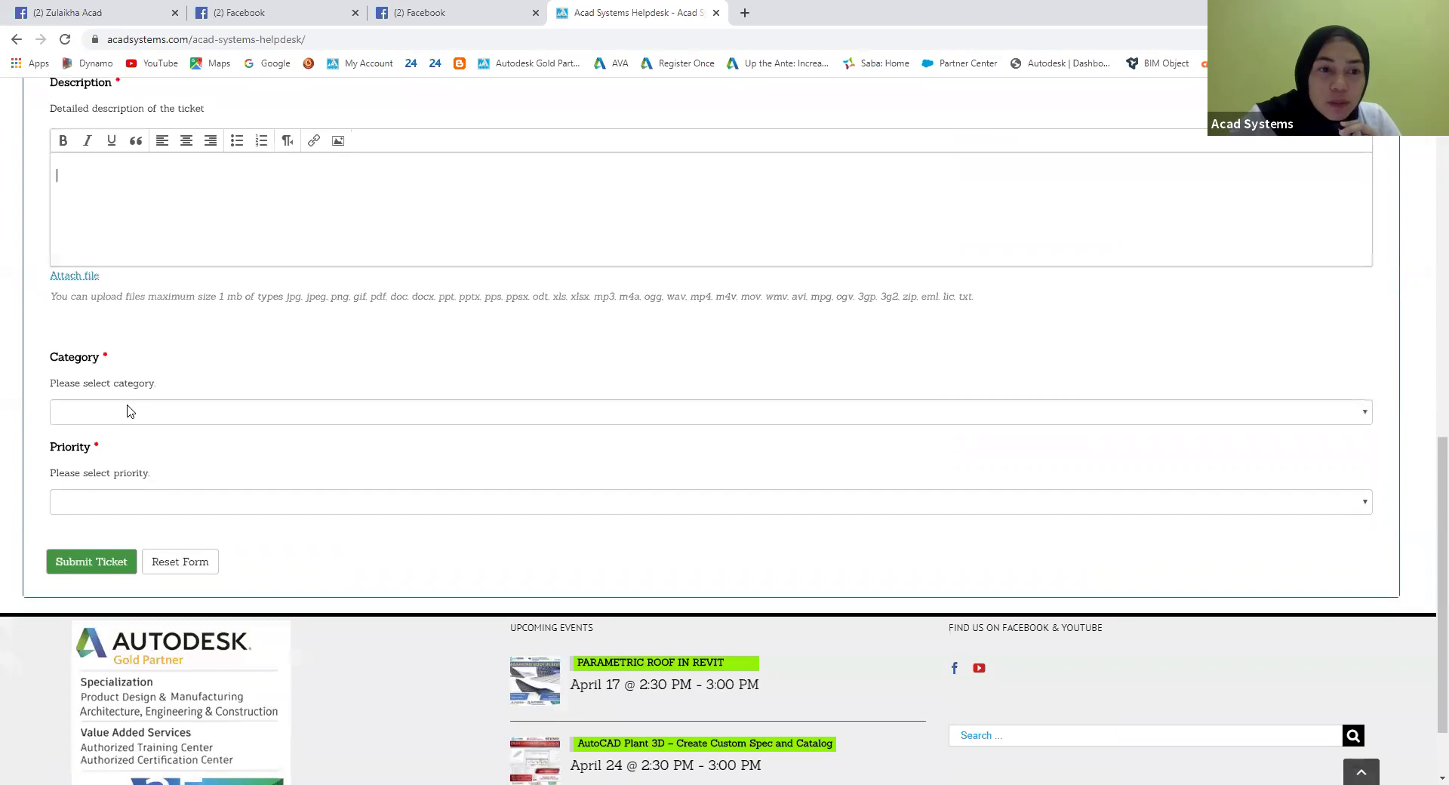
Check the available Category and Priority choices of the helpdesk ticket without selecting any
scroll(125, 415, "down", 1)
left_click(113, 323)
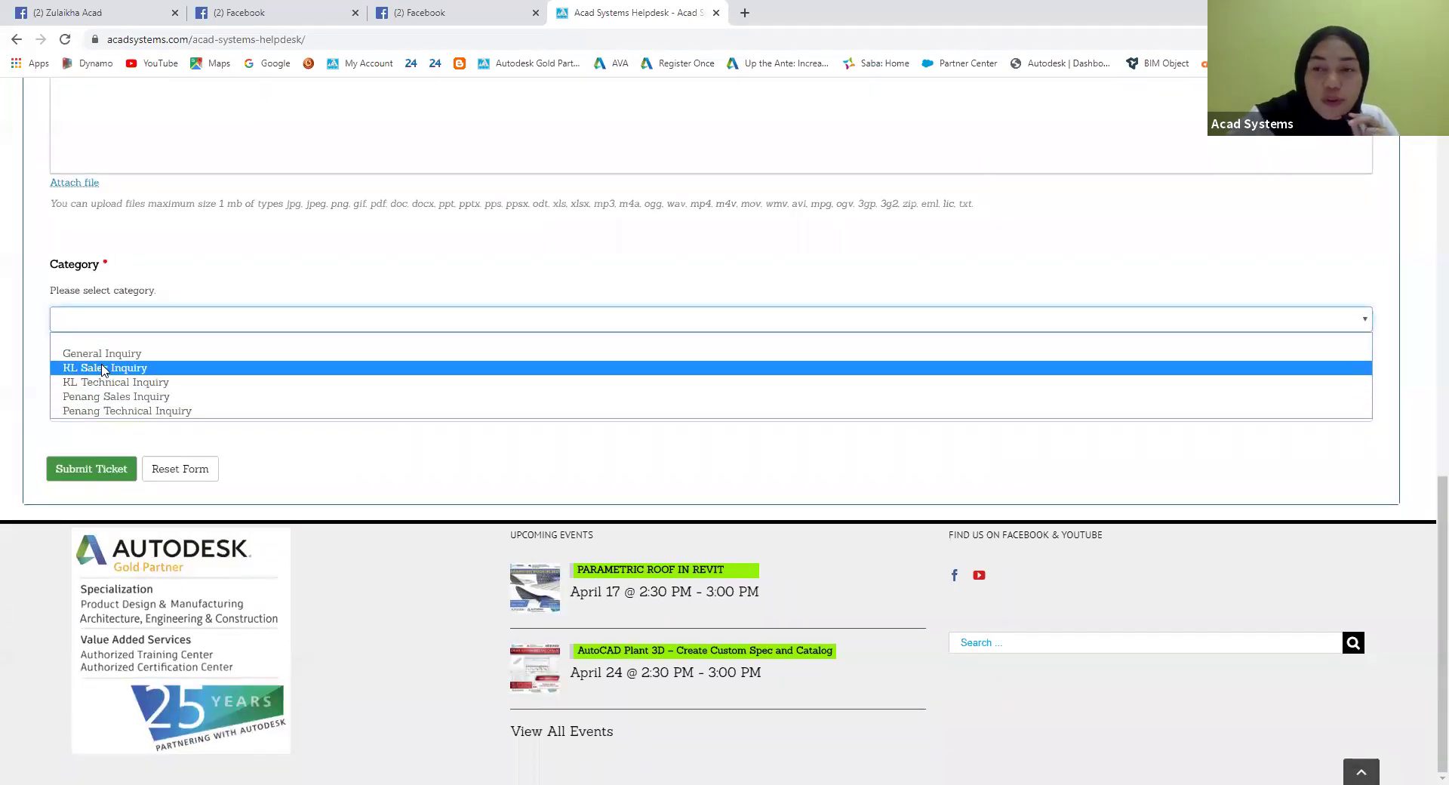
left_click(201, 298)
left_click(117, 415)
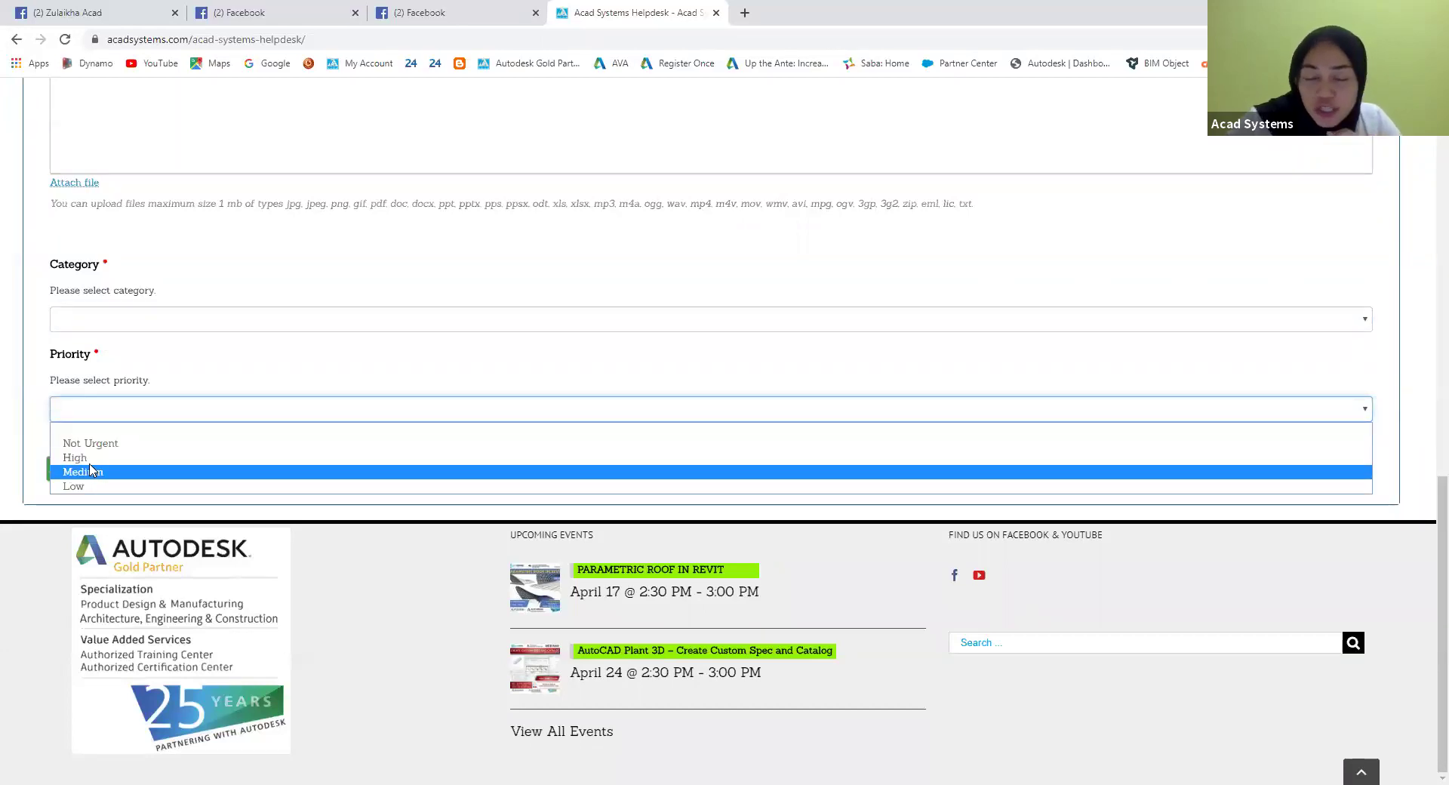
left_click(202, 371)
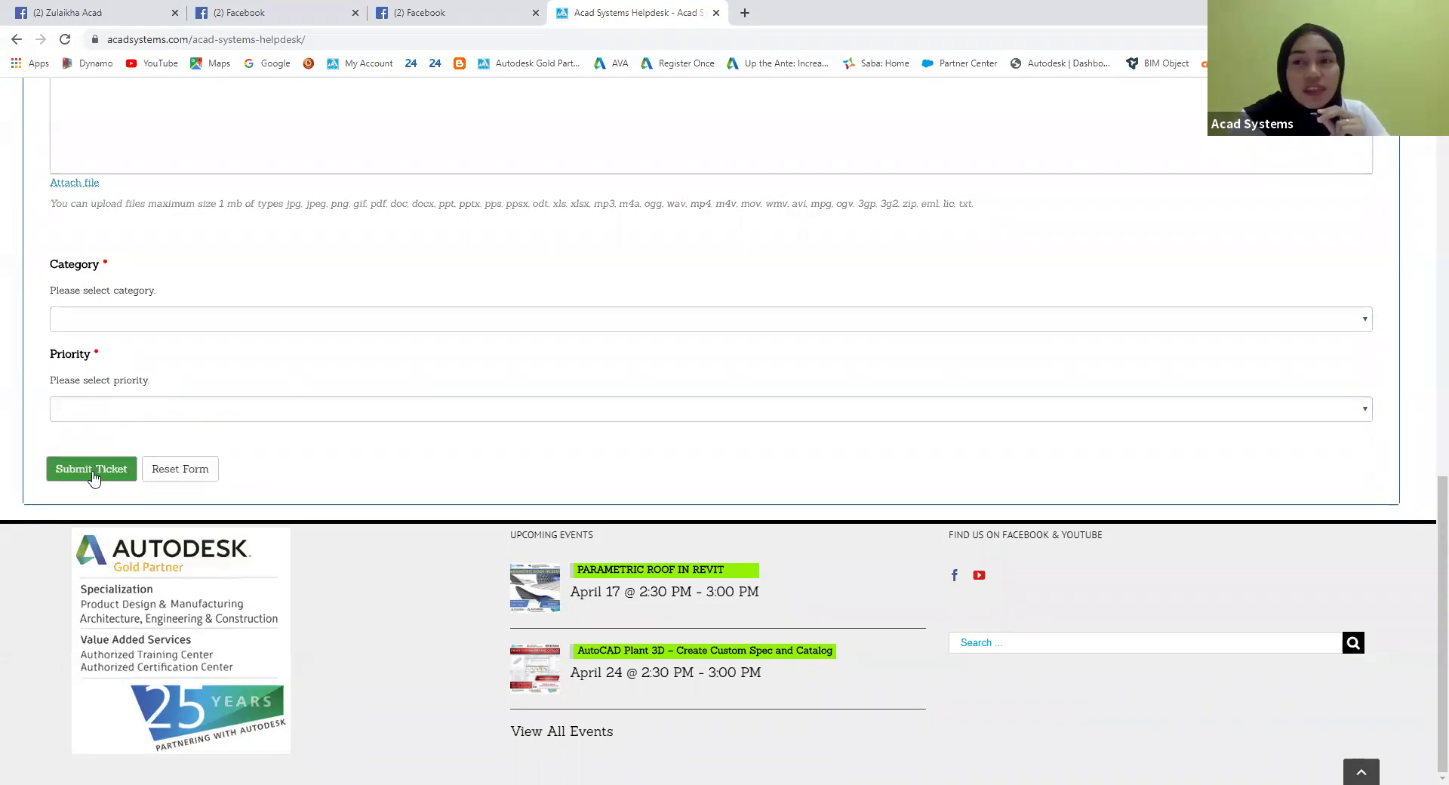